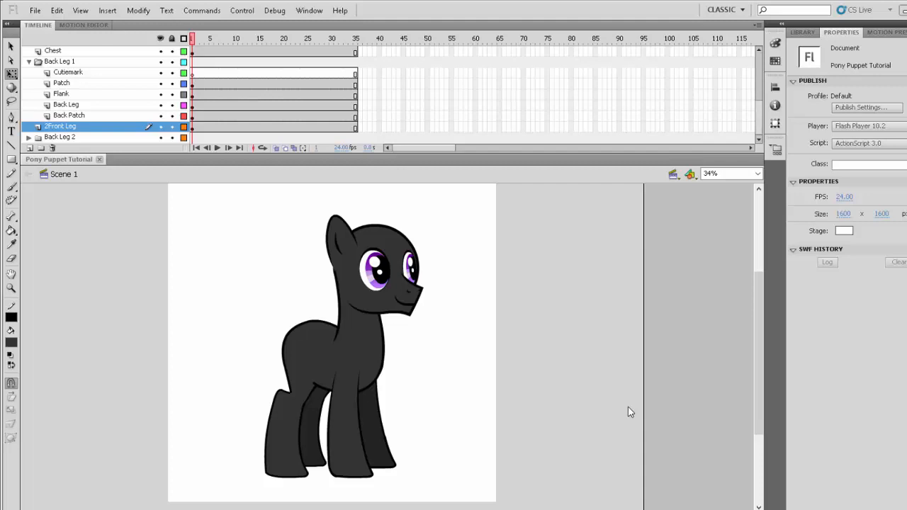
- Inspect the assembled pony puppet from its head down to its belly and legs
{"action": "scroll", "coordinate": [372, 357], "scroll_direction": "down", "scroll_amount": 1}
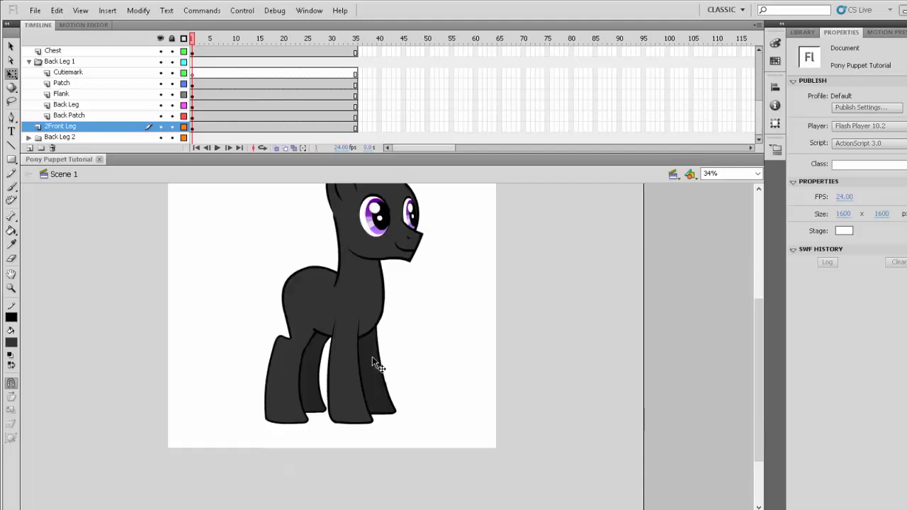
{"action": "scroll", "coordinate": [372, 356], "scroll_direction": "up", "scroll_amount": 1}
{"action": "key", "text": "z"}
{"action": "left_click_drag", "start_coordinate": [221, 303], "coordinate": [439, 497]}
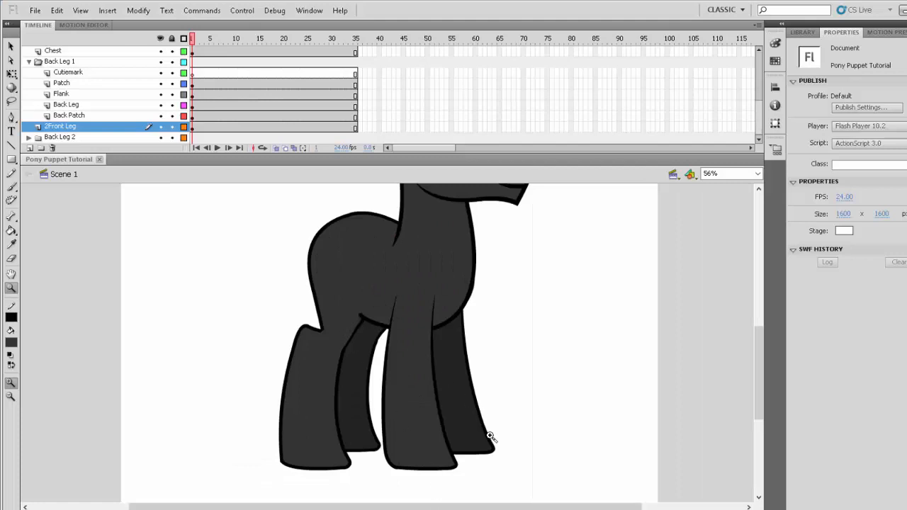
{"action": "scroll", "coordinate": [490, 436], "scroll_direction": "up", "scroll_amount": 5}
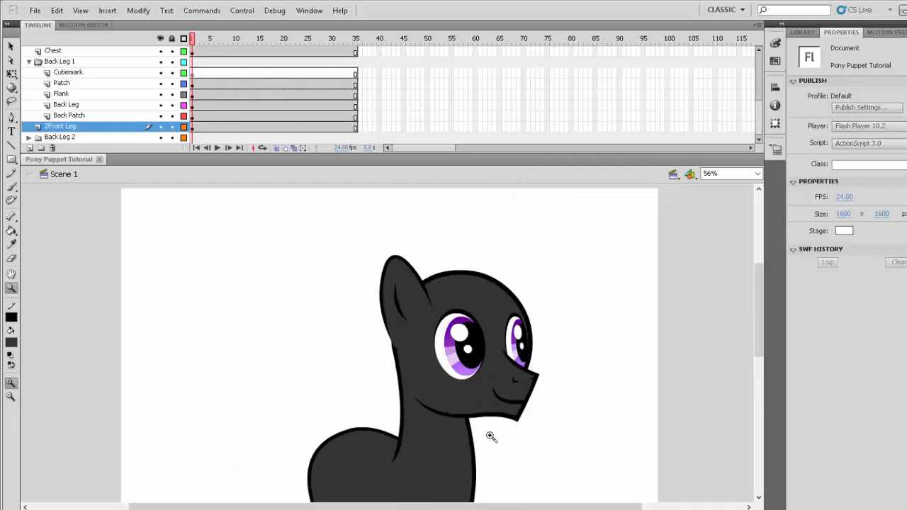
{"action": "scroll", "coordinate": [490, 436], "scroll_direction": "down", "scroll_amount": 3}
{"action": "scroll", "coordinate": [491, 436], "scroll_direction": "up", "scroll_amount": 2}
{"action": "scroll", "coordinate": [478, 404], "scroll_direction": "down", "scroll_amount": 1}
{"action": "left_click", "coordinate": [468, 395], "text": "alt"}
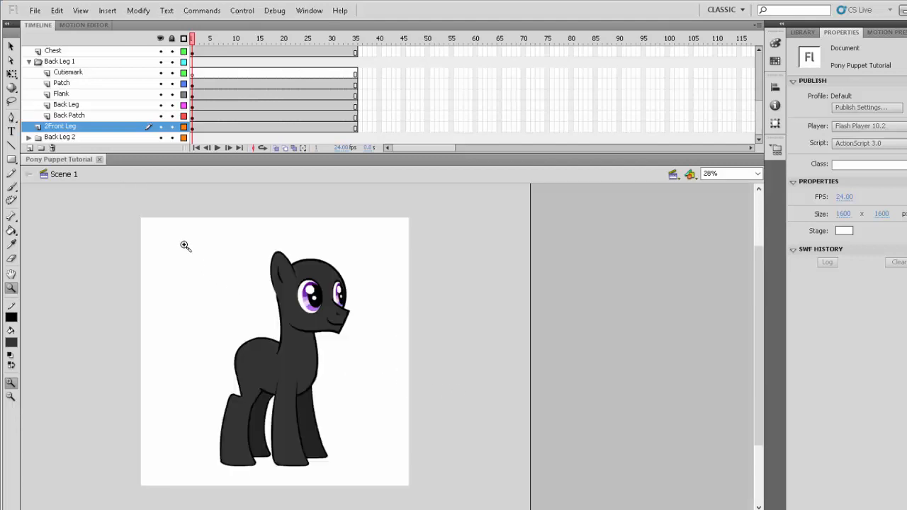
{"action": "left_click_drag", "start_coordinate": [185, 245], "coordinate": [373, 484]}
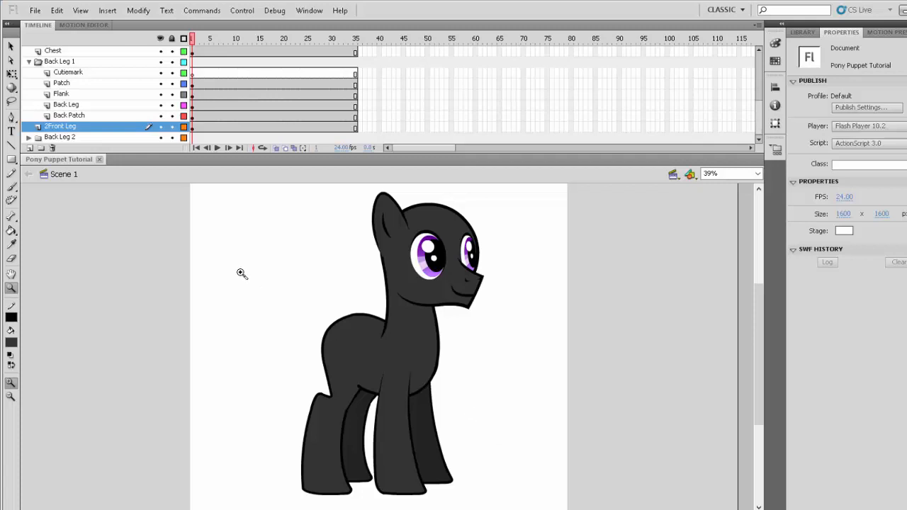
- Add a layer named Belly Patch directly above the Chest layer and lock all the other layers
{"action": "scroll", "coordinate": [104, 106], "scroll_direction": "up", "scroll_amount": 1}
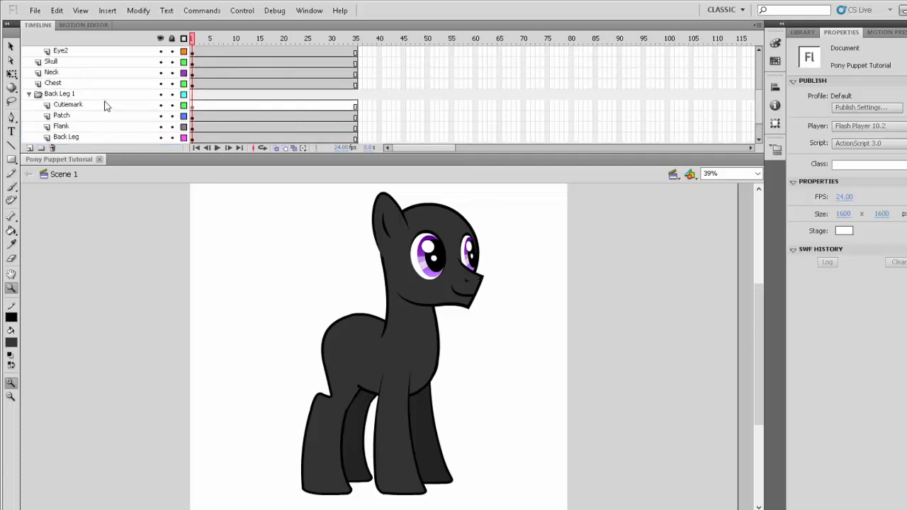
{"action": "left_click", "coordinate": [76, 83]}
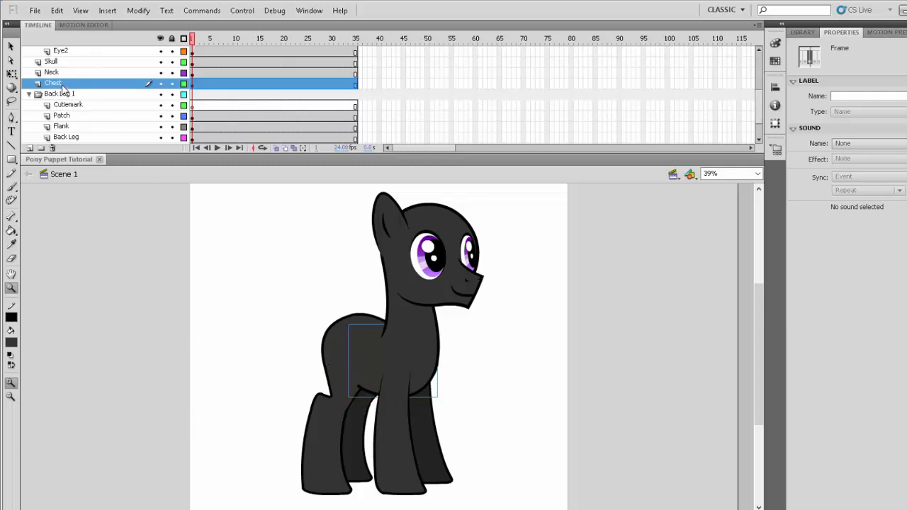
{"action": "left_click", "coordinate": [29, 149]}
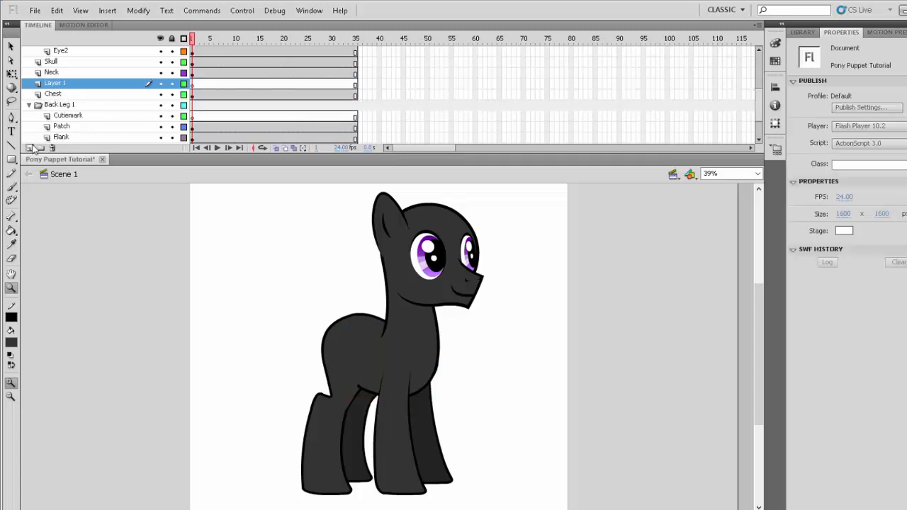
{"action": "double_click", "coordinate": [55, 84]}
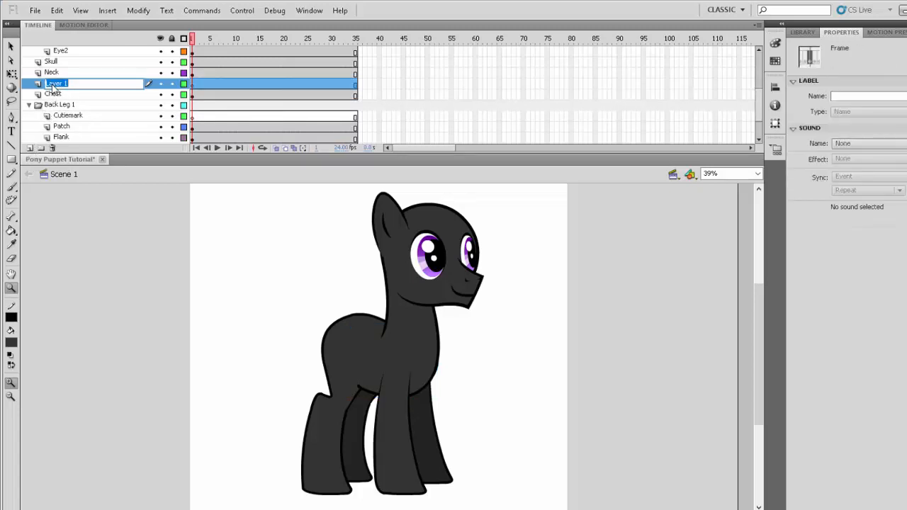
{"action": "type", "text": "Bo"}
{"action": "key", "text": "Return"}
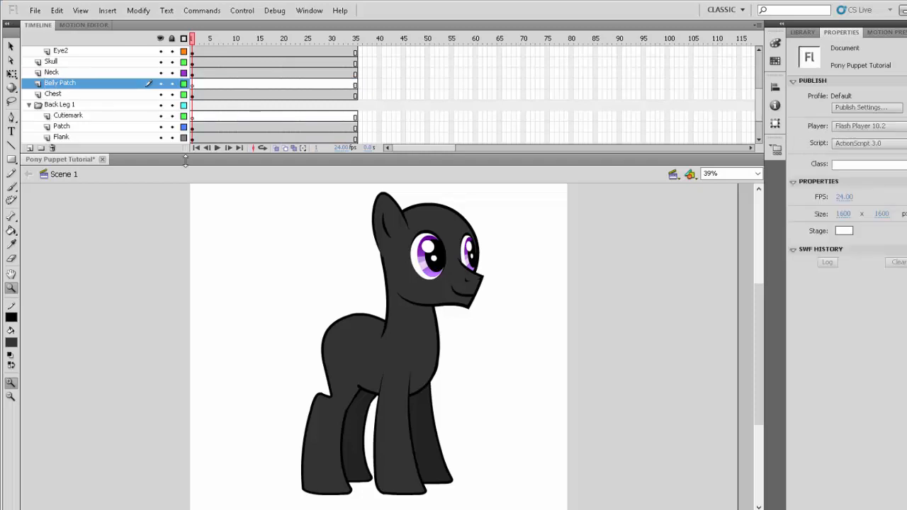
{"action": "left_click", "coordinate": [171, 38]}
- Draw a red diagonal line about 112 by 105 px over the rear end of the belly line and set its stroke to 1
{"action": "left_click_drag", "start_coordinate": [295, 313], "coordinate": [415, 427]}
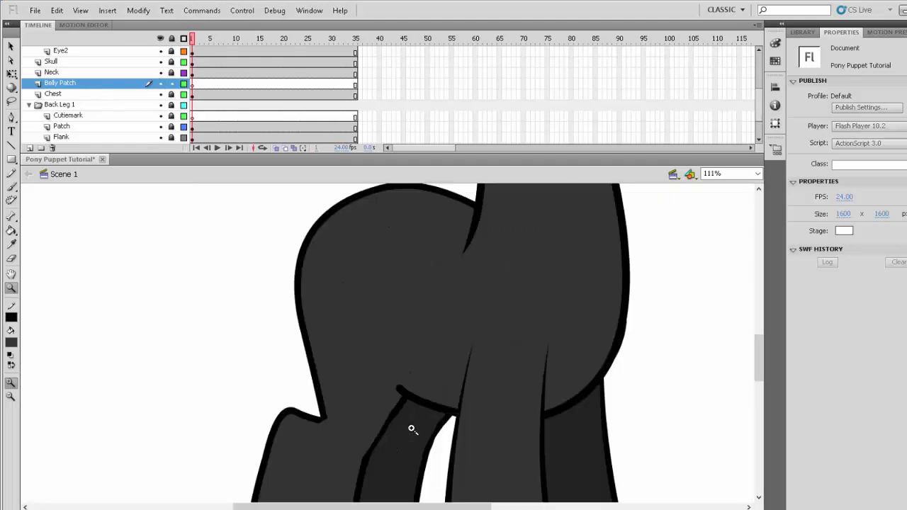
{"action": "left_click_drag", "start_coordinate": [302, 291], "coordinate": [507, 470]}
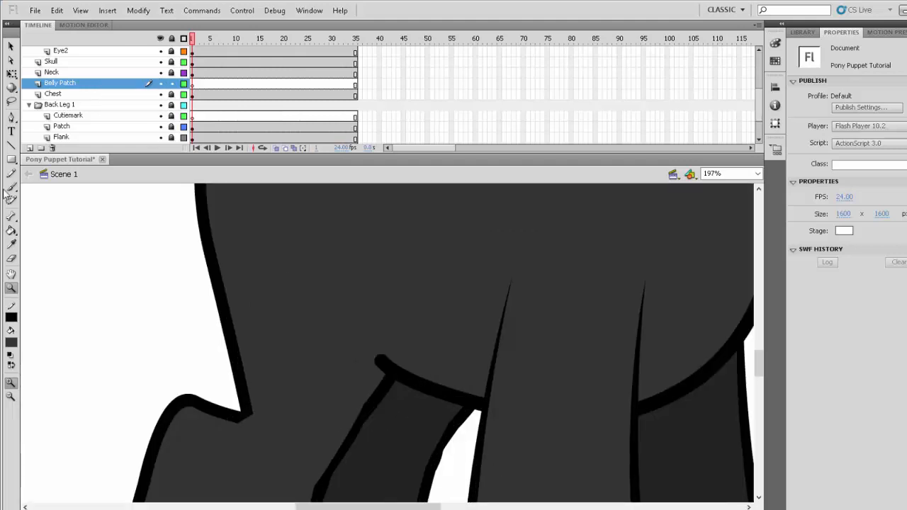
{"action": "left_click", "coordinate": [11, 145]}
{"action": "left_click", "coordinate": [11, 317]}
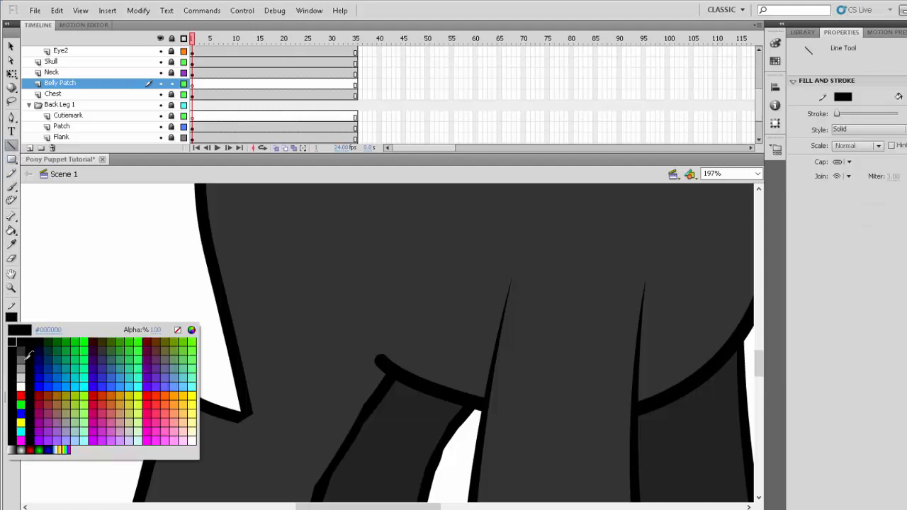
{"action": "left_click", "coordinate": [22, 395]}
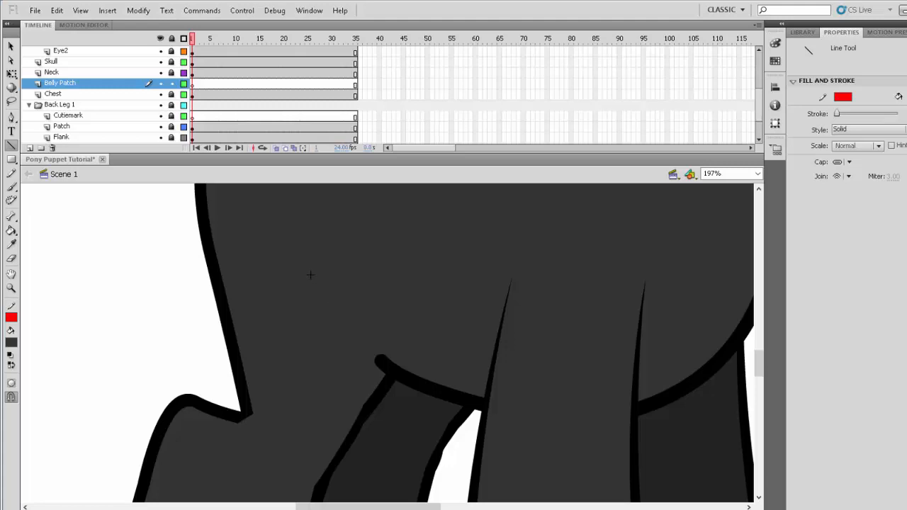
{"action": "mouse_move", "coordinate": [311, 275]}
{"action": "left_mouse_down"}
{"action": "mouse_move", "coordinate": [401, 380]}
{"action": "mouse_move", "coordinate": [443, 399]}
{"action": "left_mouse_up"}
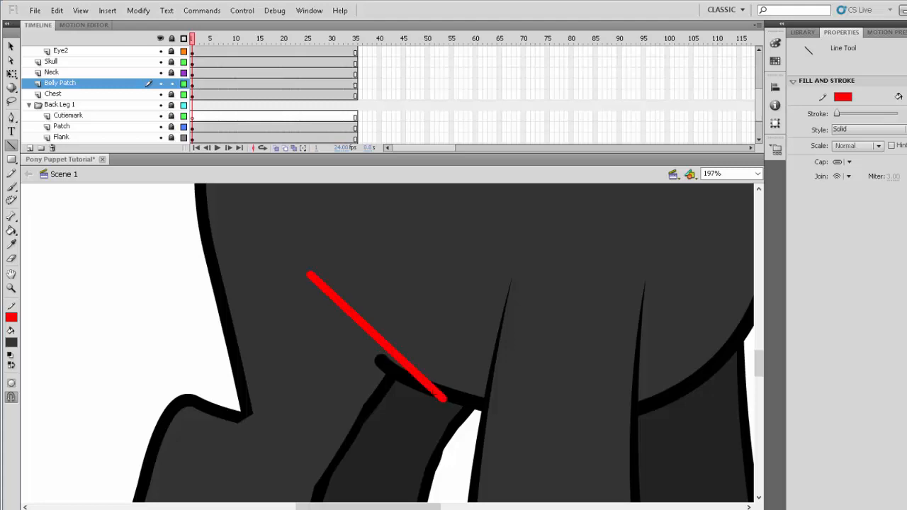
{"action": "left_click", "coordinate": [399, 361], "text": "ctrl"}
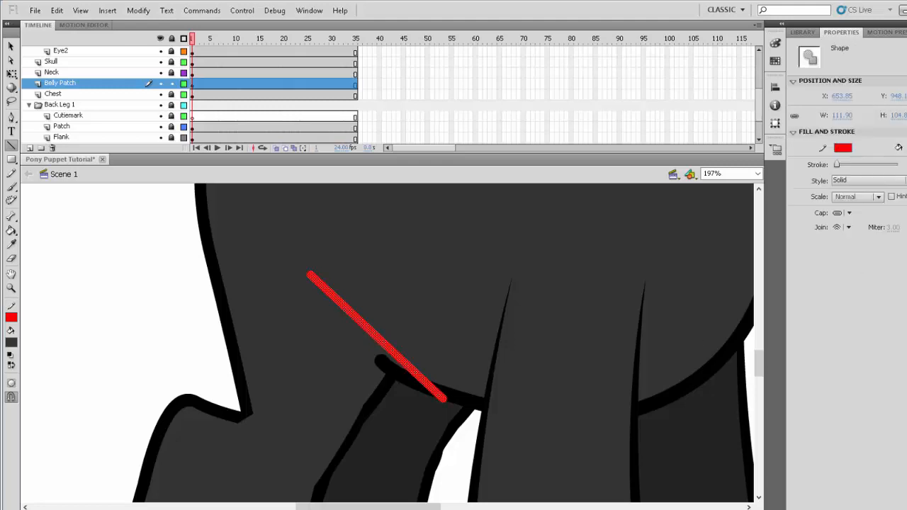
{"action": "type", "text": "1"}
{"action": "key", "text": "Return"}
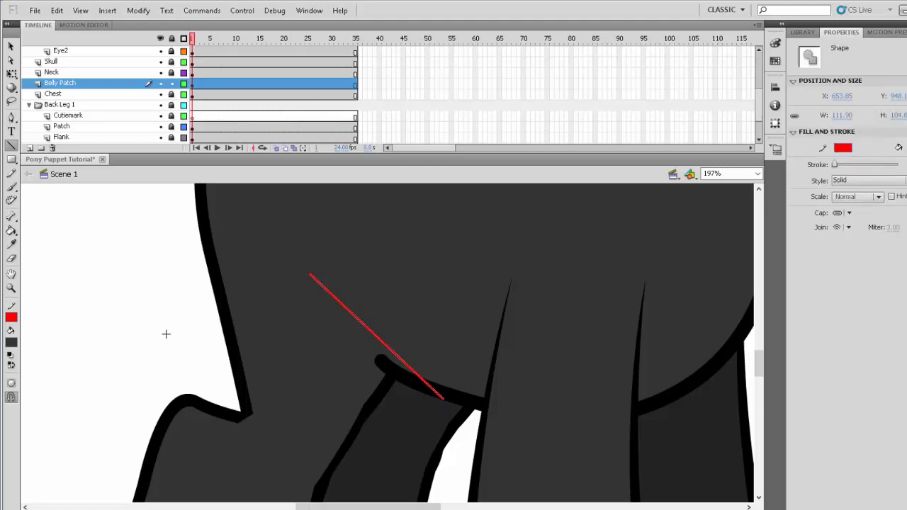
{"action": "left_click", "coordinate": [210, 334]}
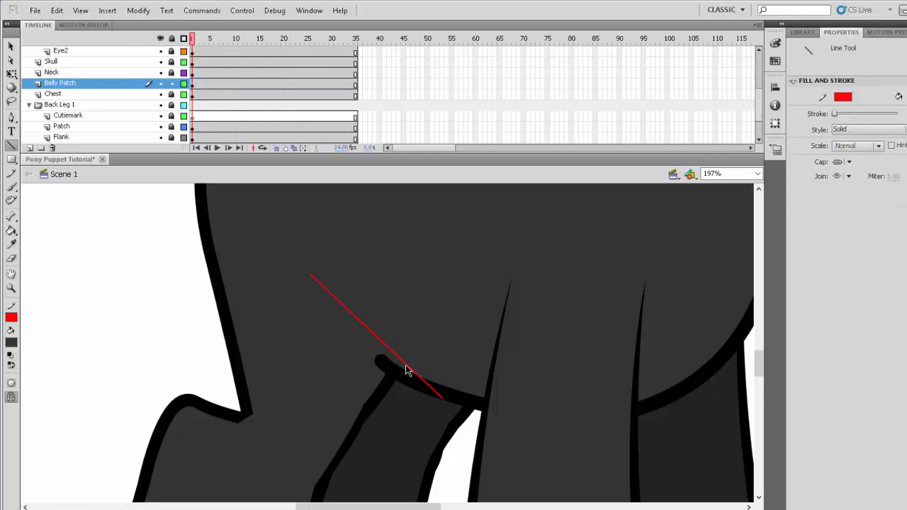
- Bend the red line to follow the belly's lower edge and trim off its excess upper end
{"action": "left_click_drag", "start_coordinate": [409, 368], "coordinate": [388, 395]}
{"action": "left_click_drag", "start_coordinate": [287, 268], "coordinate": [338, 329]}
{"action": "key", "text": "Delete"}
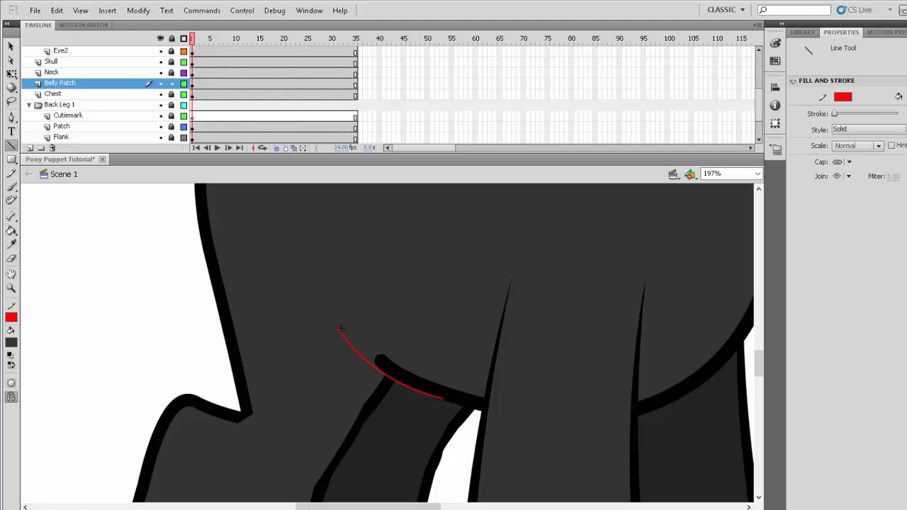
- Close the red outline over the belly, about 137 by 114 px, and add a curved inner line following its lower edge
{"action": "mouse_move", "coordinate": [334, 330]}
{"action": "left_mouse_down"}
{"action": "mouse_move", "coordinate": [323, 306]}
{"action": "mouse_move", "coordinate": [409, 312]}
{"action": "mouse_move", "coordinate": [420, 265]}
{"action": "mouse_move", "coordinate": [486, 293]}
{"action": "mouse_move", "coordinate": [486, 362]}
{"action": "left_mouse_up"}
{"action": "left_click_drag", "start_coordinate": [487, 361], "coordinate": [442, 399]}
{"action": "left_click_drag", "start_coordinate": [351, 324], "coordinate": [451, 389]}
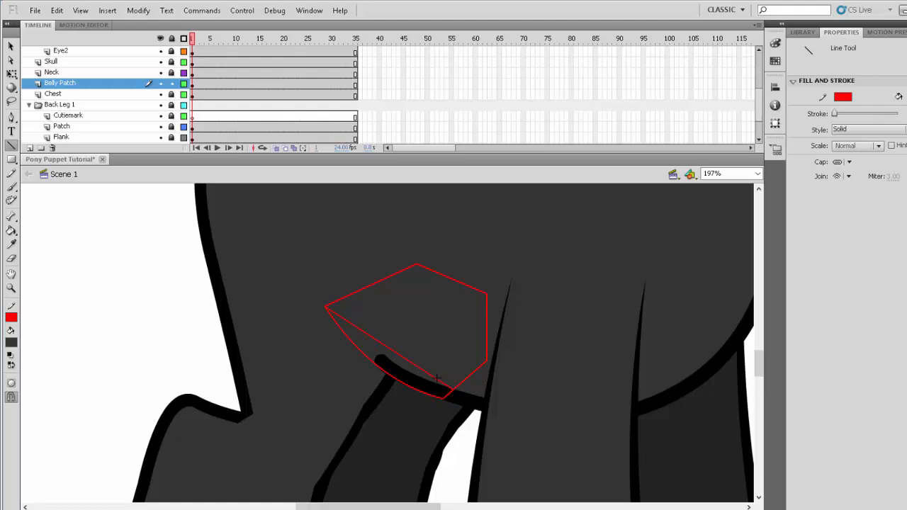
{"action": "left_click_drag", "start_coordinate": [428, 375], "coordinate": [418, 388]}
- Fill the patch's main area dark grey and its narrow lower strip black, and delete the red outlines
{"action": "left_click", "coordinate": [12, 230]}
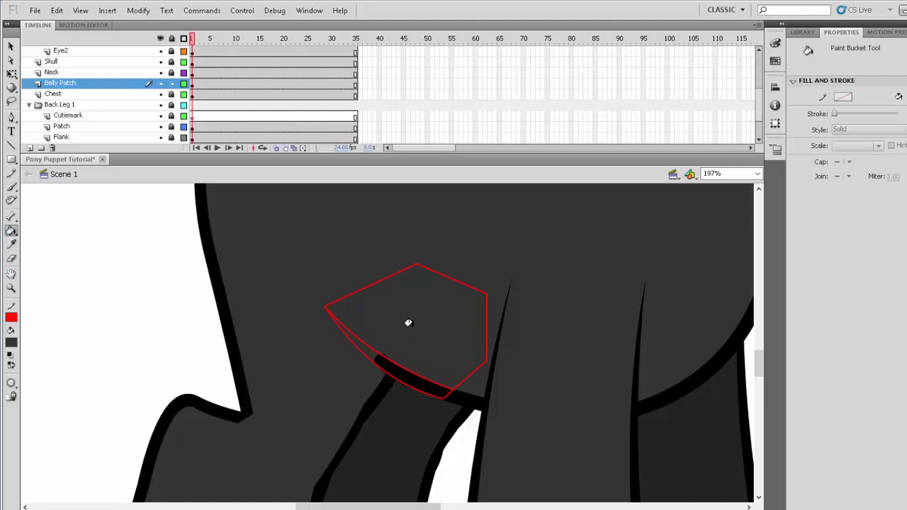
{"action": "left_click", "coordinate": [12, 343]}
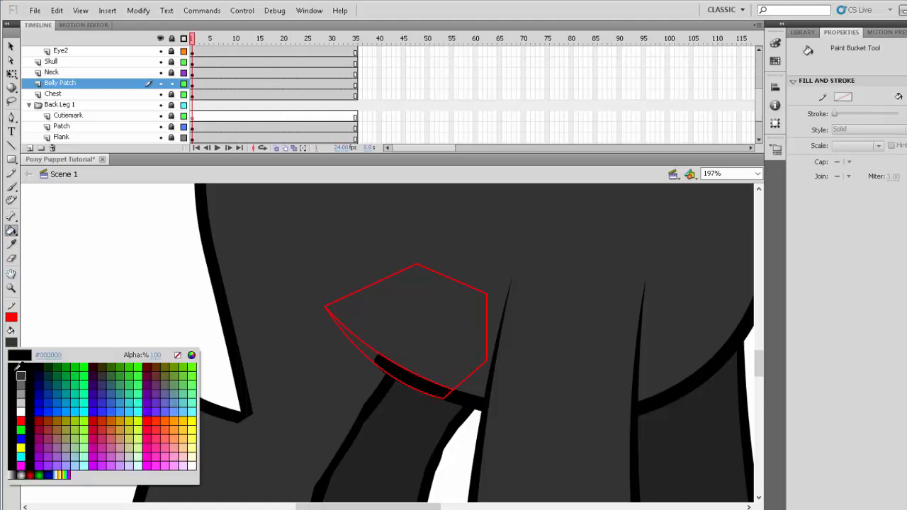
{"action": "left_click", "coordinate": [11, 353]}
{"action": "left_click", "coordinate": [354, 344]}
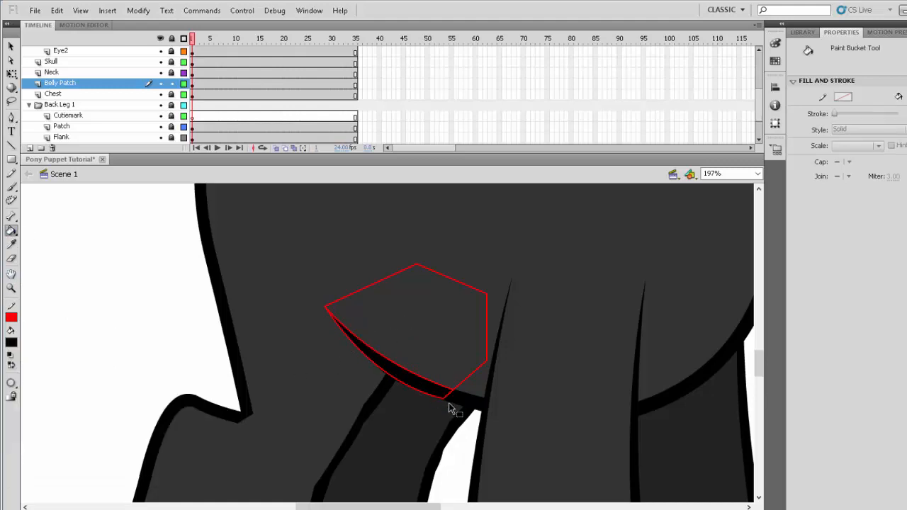
{"action": "double_click", "coordinate": [444, 399], "text": "ctrl"}
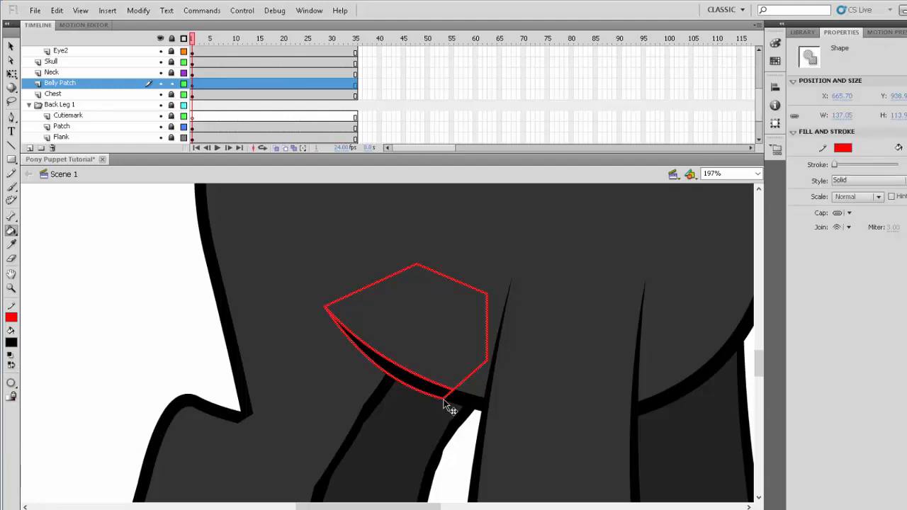
{"action": "key", "text": "Delete"}
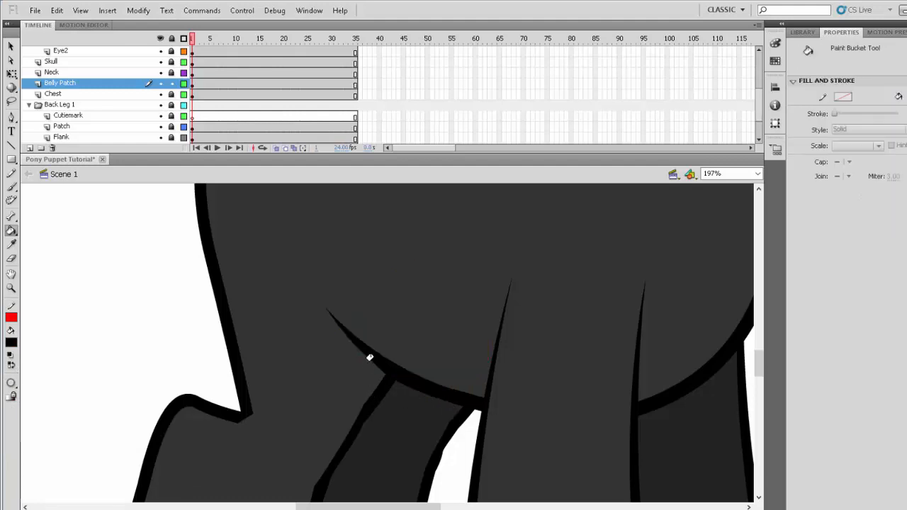
- Reshape the curves of the patch's black edge to blend smoothly into the belly outline
{"action": "left_click_drag", "start_coordinate": [373, 363], "coordinate": [361, 357], "text": "ctrl"}
{"action": "left_click_drag", "start_coordinate": [458, 394], "coordinate": [485, 401], "text": "ctrl"}
{"action": "left_click_drag", "start_coordinate": [389, 364], "coordinate": [381, 362], "text": "ctrl"}
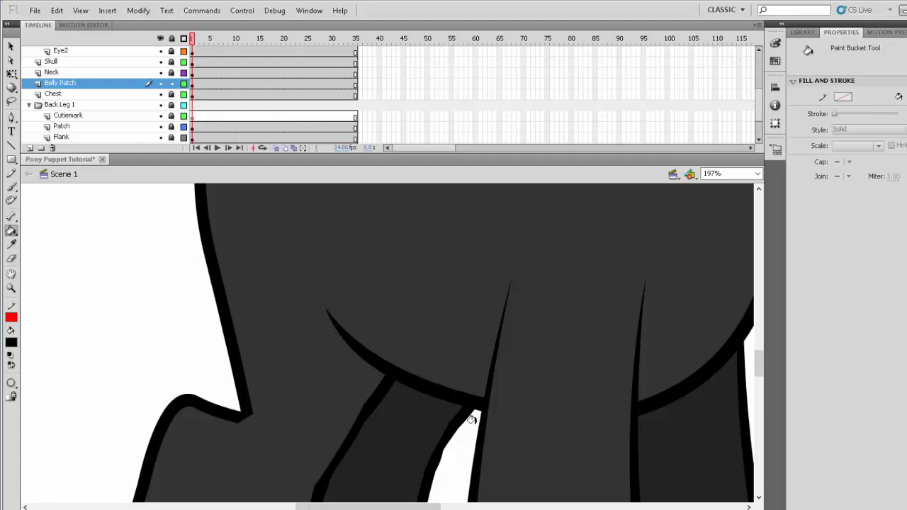
- Convert the whole patch shape into a graphic symbol named BellyPatch and deselect it
{"action": "left_click", "coordinate": [388, 366], "text": "ctrl"}
{"action": "left_click", "coordinate": [416, 340], "text": "ctrl+shift"}
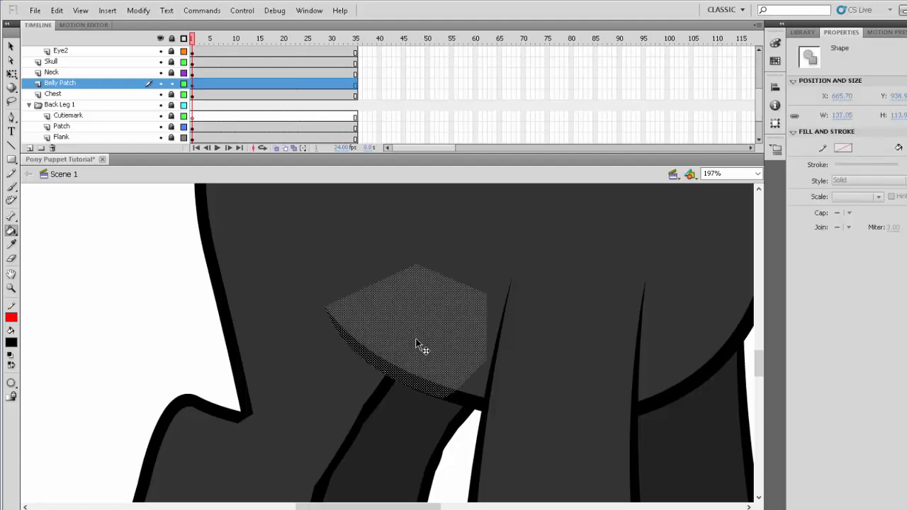
{"action": "right_click", "coordinate": [416, 342]}
{"action": "left_click", "coordinate": [449, 318]}
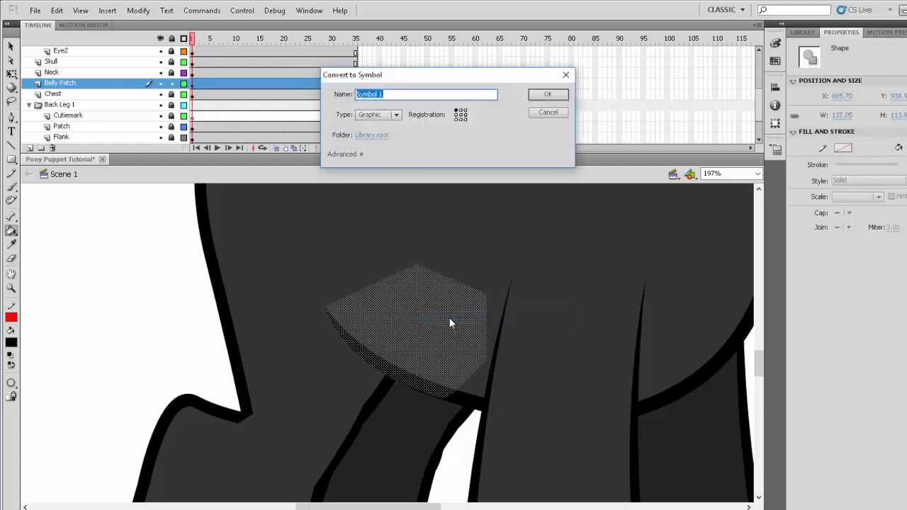
{"action": "type", "text": "Belly Patch"}
{"action": "key", "text": "Return"}
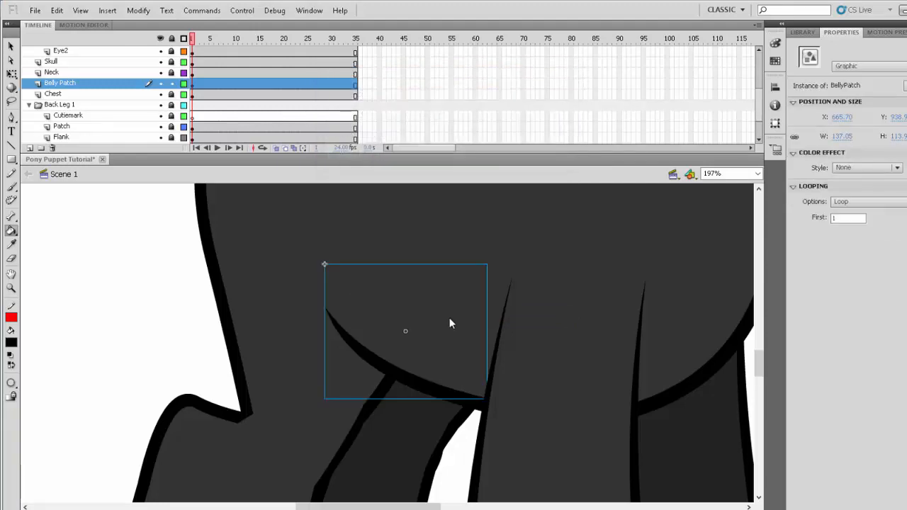
{"action": "left_click", "coordinate": [182, 300]}
- Select the Ear layer and unlock all layers
{"action": "left_click", "coordinate": [12, 288]}
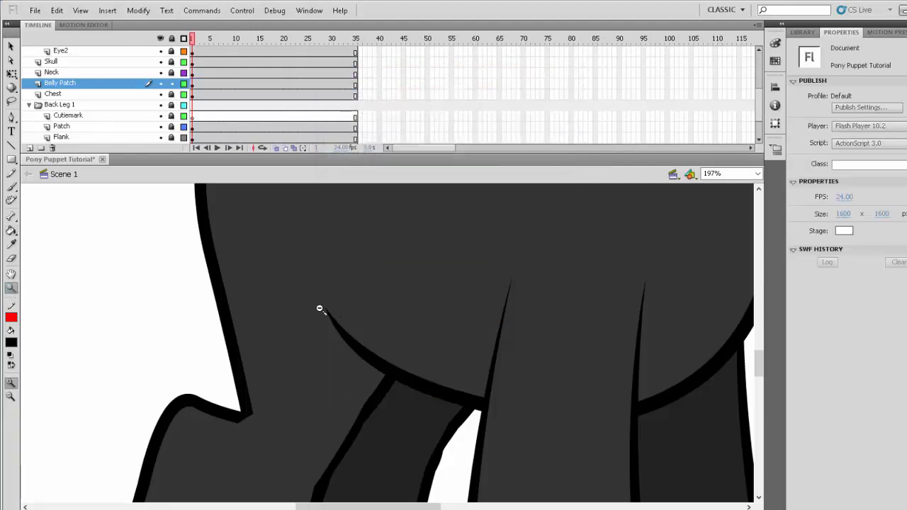
{"action": "left_click", "coordinate": [319, 309], "text": "alt"}
{"action": "left_click", "coordinate": [379, 320], "text": "alt"}
{"action": "left_click", "coordinate": [380, 323], "text": "alt"}
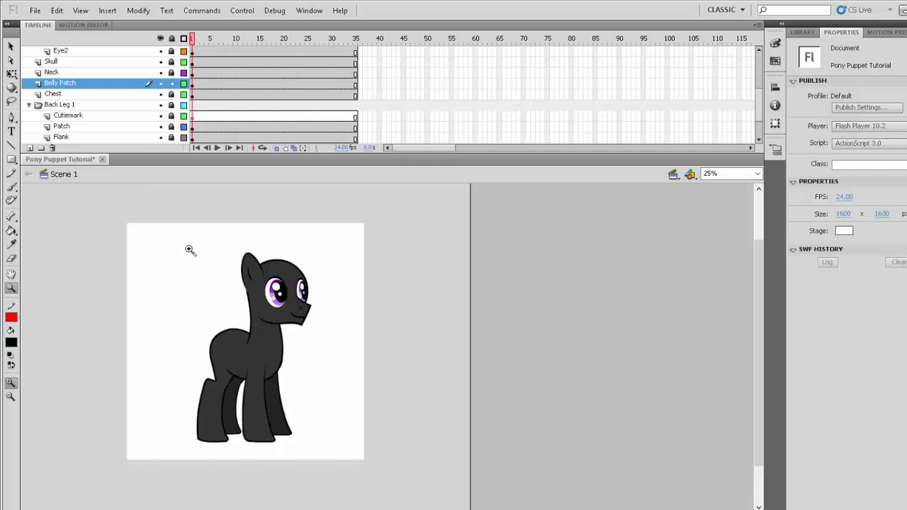
{"action": "left_click_drag", "start_coordinate": [171, 233], "coordinate": [331, 465]}
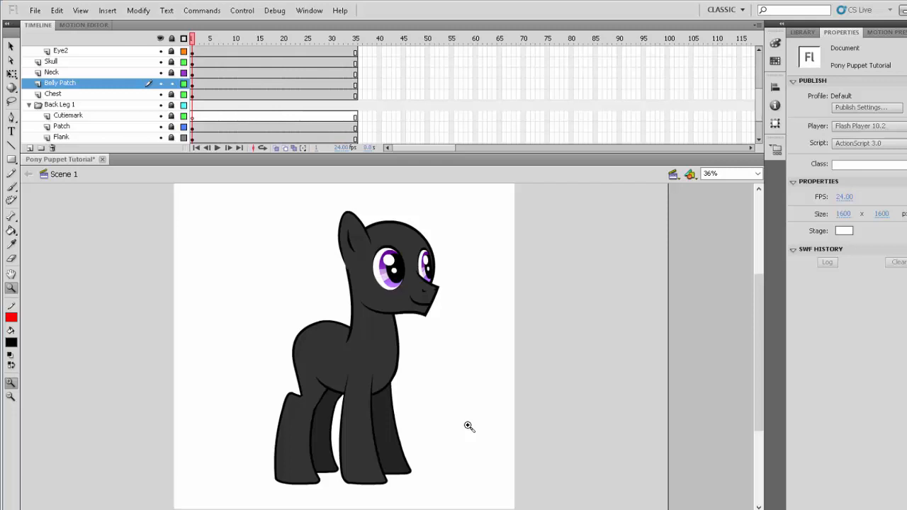
{"action": "scroll", "coordinate": [128, 86], "scroll_direction": "up", "scroll_amount": 3}
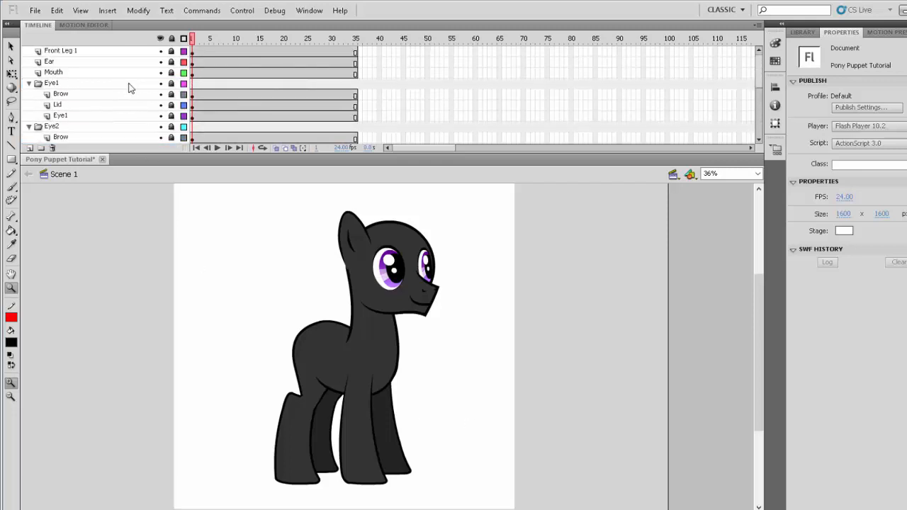
{"action": "left_click", "coordinate": [83, 65]}
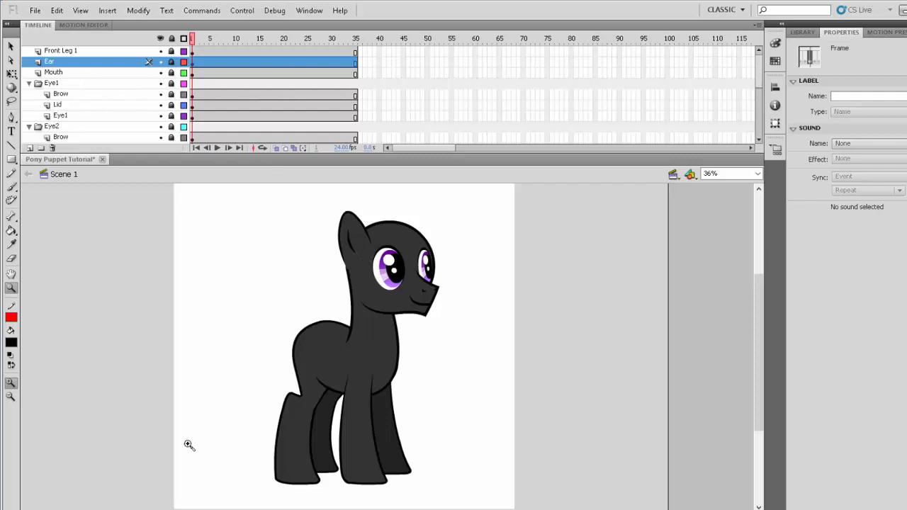
{"action": "left_click", "coordinate": [172, 39]}
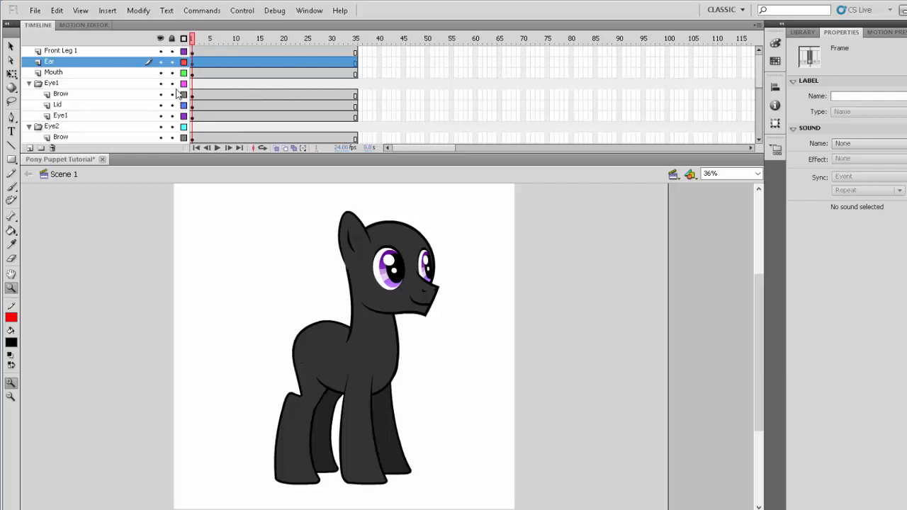
- Lock all layers and save the document
{"action": "left_click", "coordinate": [172, 39]}
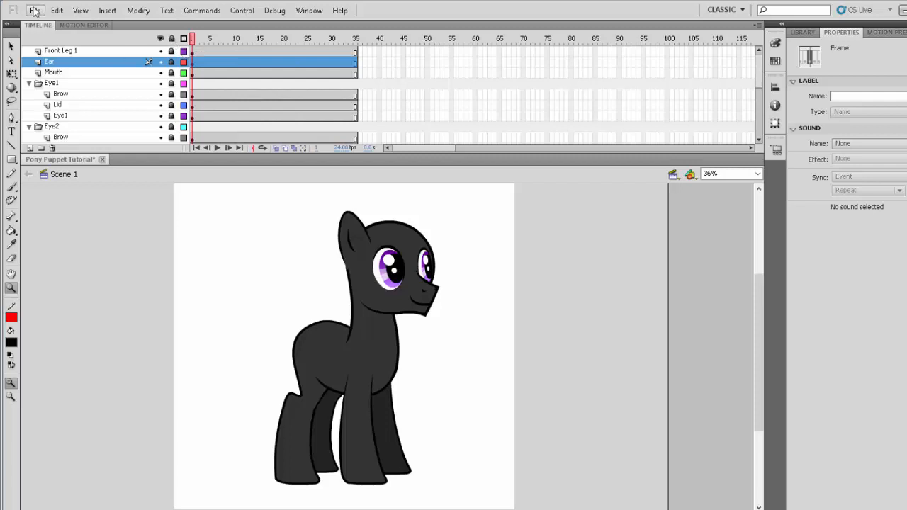
{"action": "left_click", "coordinate": [34, 11]}
{"action": "left_click", "coordinate": [60, 106]}
- Add a new layer directly above the Mouth layer and name it Horn
{"action": "left_click", "coordinate": [71, 73]}
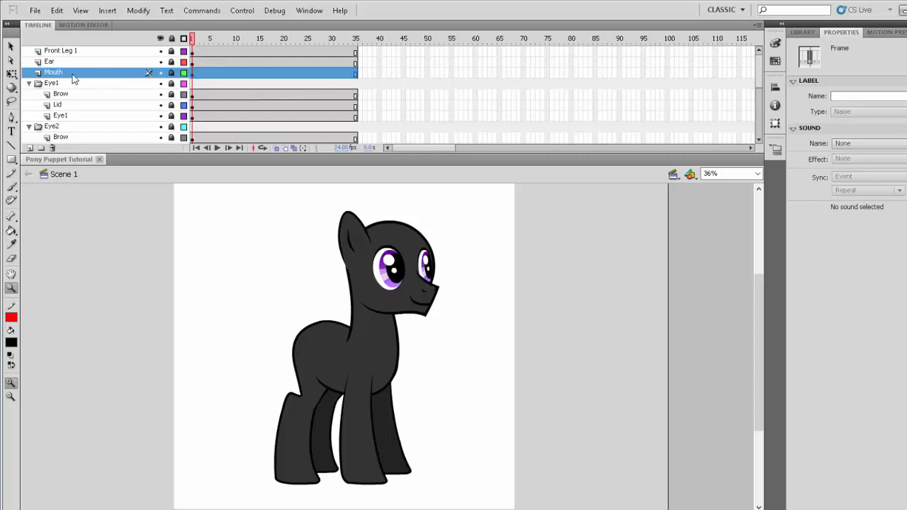
{"action": "left_click", "coordinate": [29, 148]}
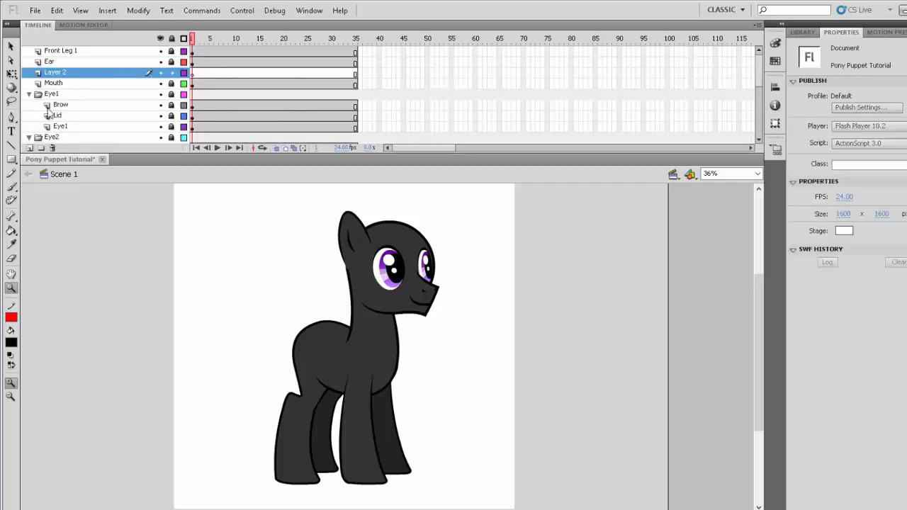
{"action": "double_click", "coordinate": [62, 73]}
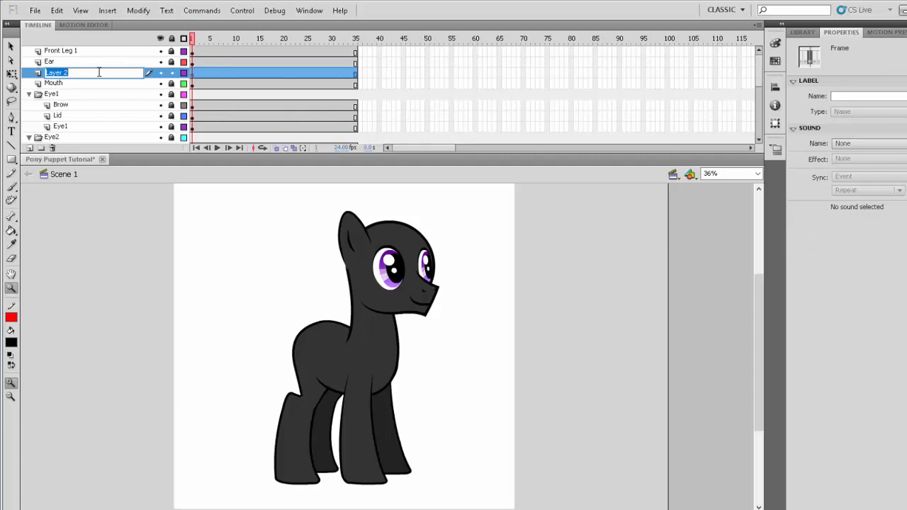
{"action": "type", "text": "U"}
{"action": "key", "text": "Return"}
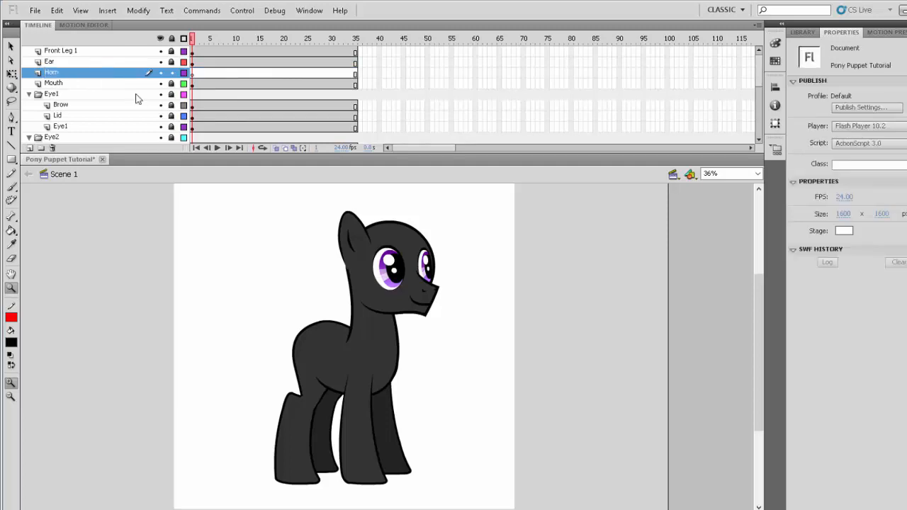
- Draw a short horizontal red line, about 96 px long, in the empty area behind the pony's head on the Horn layer
{"action": "scroll", "coordinate": [460, 267], "scroll_direction": "up", "scroll_amount": 3}
{"action": "scroll", "coordinate": [460, 267], "scroll_direction": "down", "scroll_amount": 2}
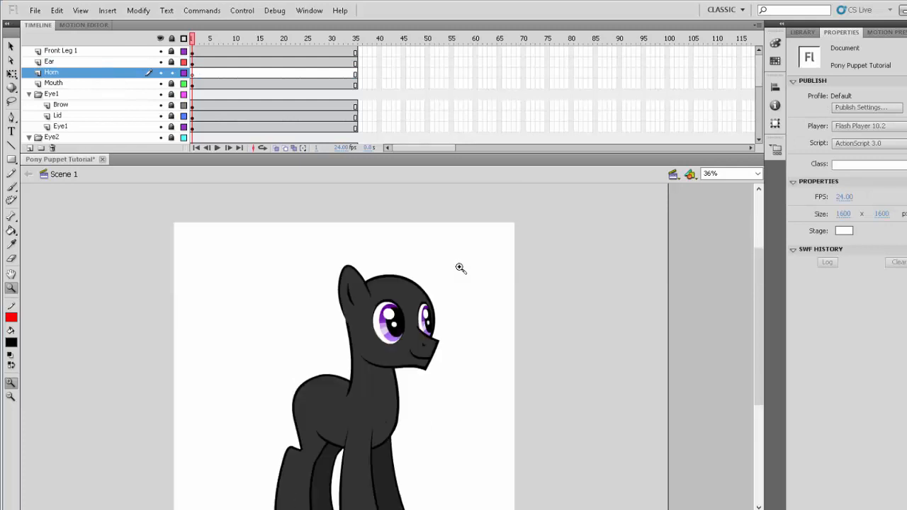
{"action": "left_click_drag", "start_coordinate": [194, 245], "coordinate": [301, 343]}
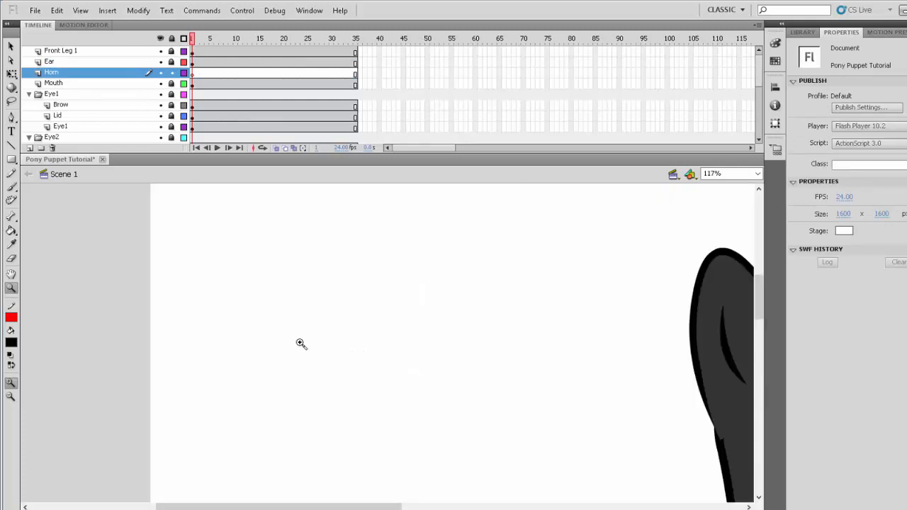
{"action": "left_click", "coordinate": [11, 146]}
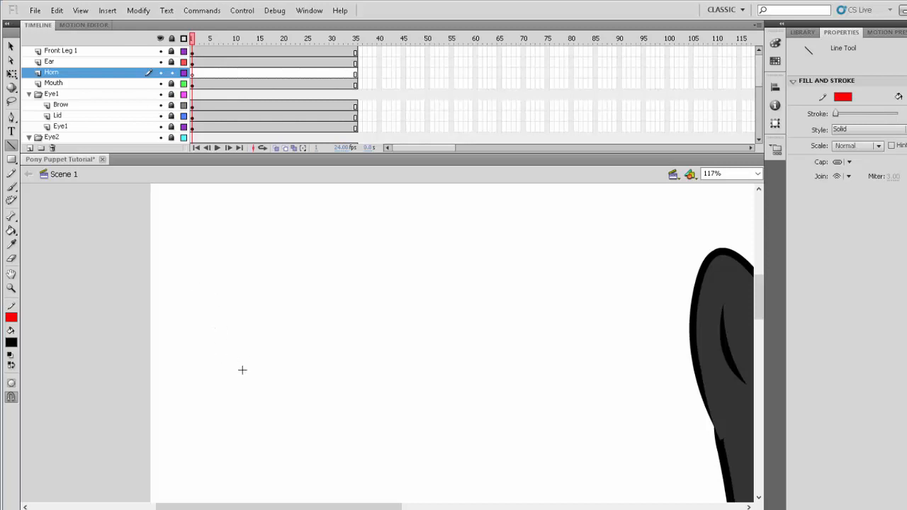
{"action": "left_click_drag", "start_coordinate": [237, 368], "coordinate": [305, 368]}
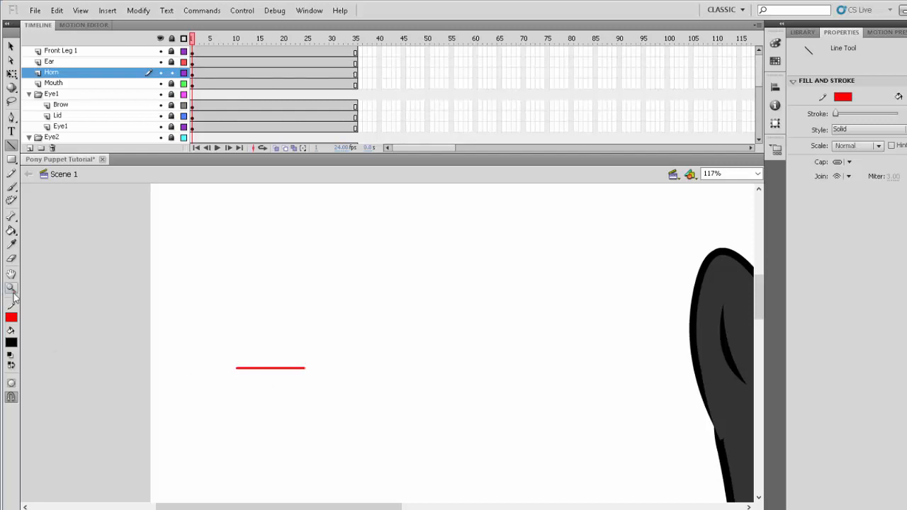
- Convert the red line into a graphic symbol named Horn
{"action": "left_click", "coordinate": [241, 367]}
{"action": "right_click", "coordinate": [241, 367]}
{"action": "left_click", "coordinate": [277, 347]}
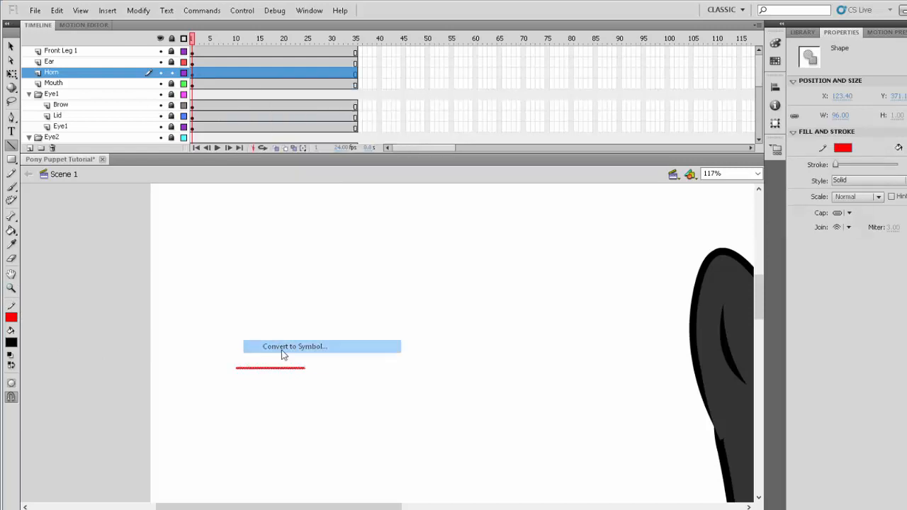
{"action": "type", "text": "Horn"}
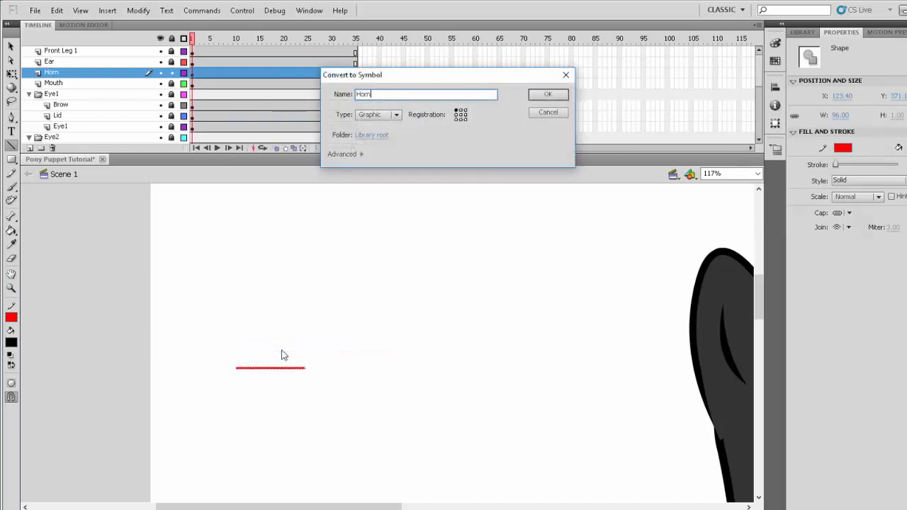
{"action": "key", "text": "Return"}
- Stretch the Horn symbol horizontally about its centre to about 471 px wide, and deselect it
{"action": "key", "text": "q"}
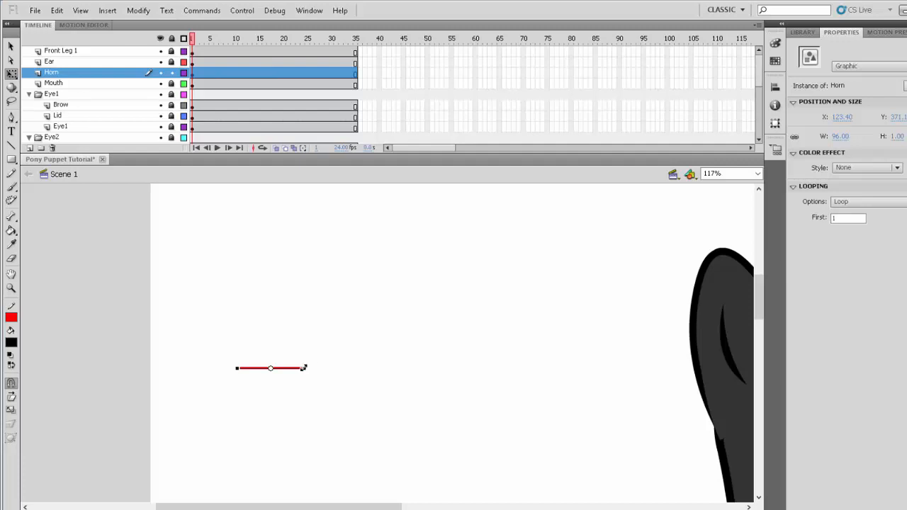
{"action": "left_click_drag", "start_coordinate": [303, 367], "coordinate": [434, 318]}
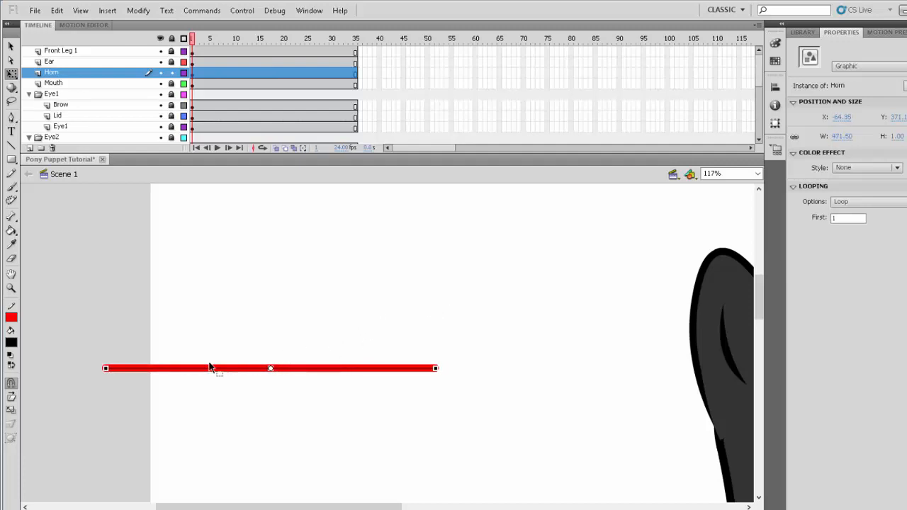
{"action": "left_click", "coordinate": [507, 305]}
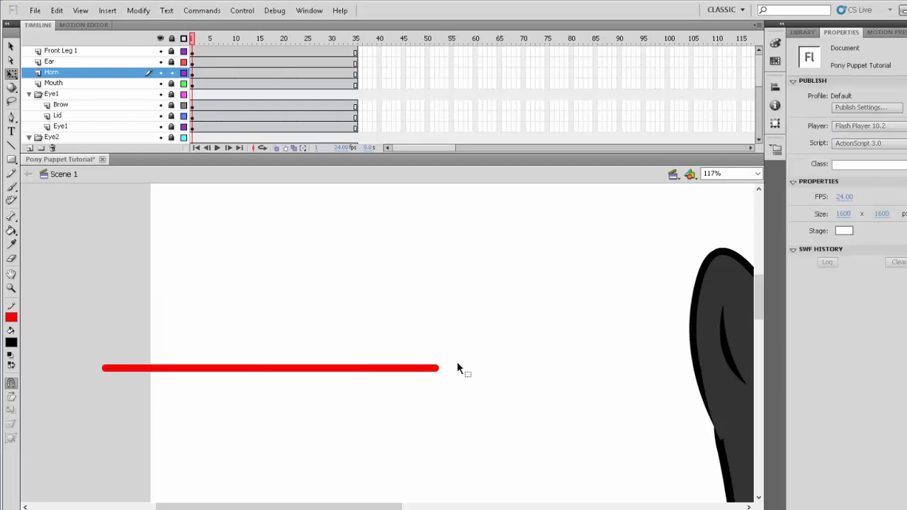
- Move the Horn symbol to just above the pony's head, beside the ear
{"action": "left_click", "coordinate": [366, 368]}
{"action": "left_click", "coordinate": [11, 288]}
{"action": "left_click", "coordinate": [402, 364], "text": "alt"}
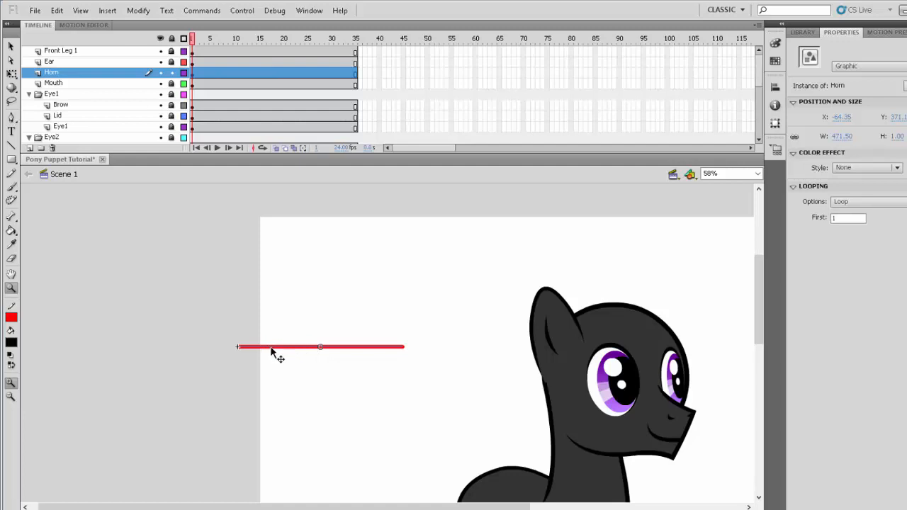
{"action": "left_click_drag", "start_coordinate": [267, 347], "coordinate": [394, 333]}
{"action": "left_click_drag", "start_coordinate": [205, 321], "coordinate": [421, 414]}
{"action": "left_click", "coordinate": [11, 46]}
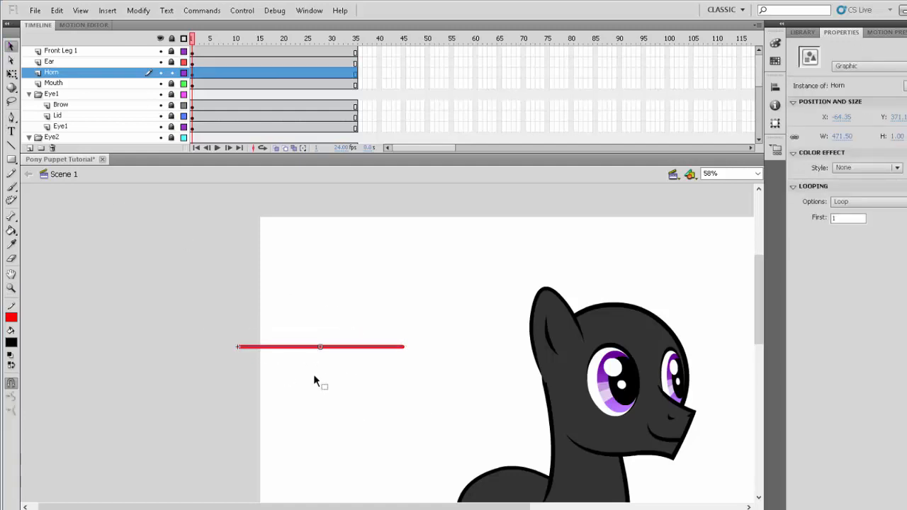
{"action": "left_click", "coordinate": [389, 352]}
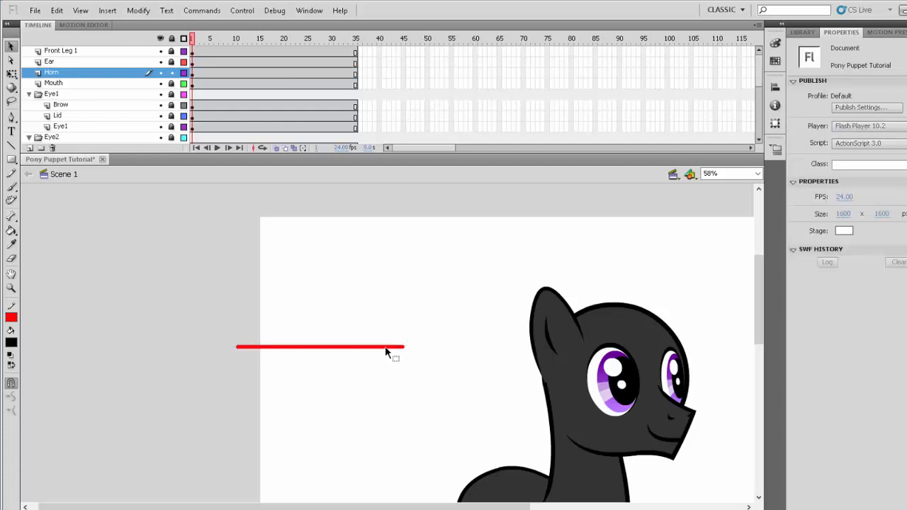
{"action": "left_click", "coordinate": [387, 347]}
{"action": "left_click_drag", "start_coordinate": [390, 352], "coordinate": [720, 299]}
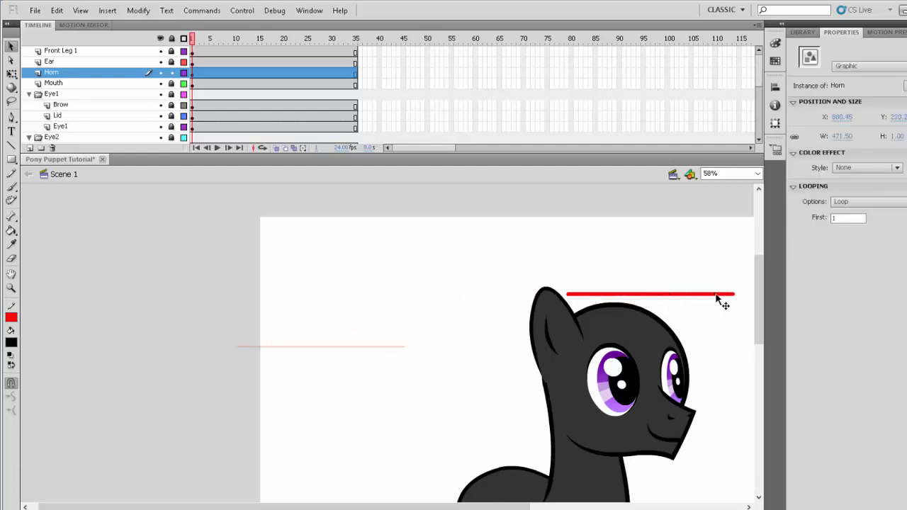
- Open the Horn symbol for editing in place and delete the placeholder line inside it
{"action": "left_click_drag", "start_coordinate": [306, 507], "coordinate": [454, 507]}
{"action": "left_click", "coordinate": [11, 287]}
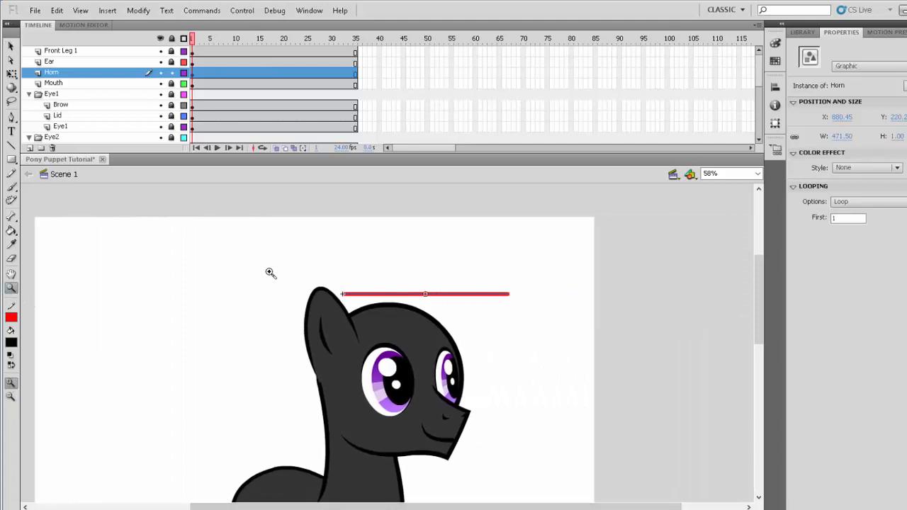
{"action": "left_click_drag", "start_coordinate": [269, 266], "coordinate": [487, 391]}
{"action": "scroll", "coordinate": [522, 412], "scroll_direction": "up", "scroll_amount": 1}
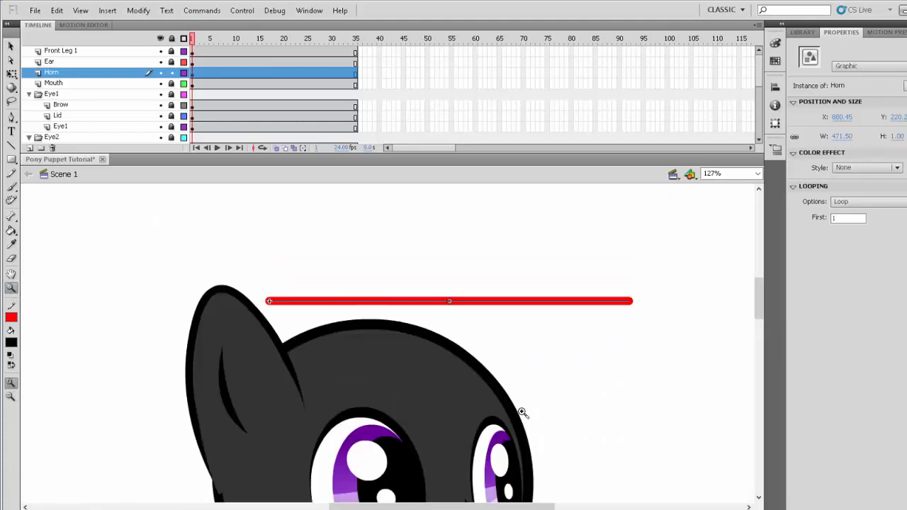
{"action": "left_click", "coordinate": [473, 320], "text": "ctrl"}
{"action": "double_click", "coordinate": [465, 302]}
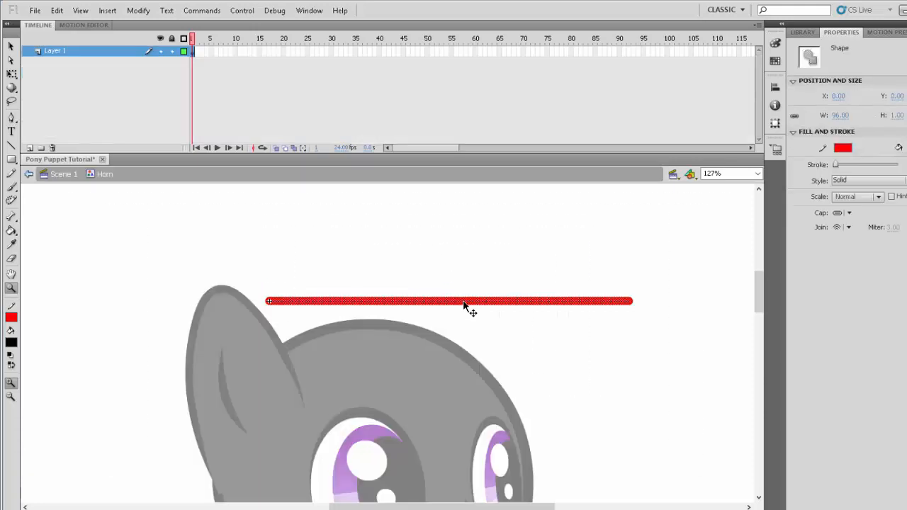
{"action": "key", "text": "Delete"}
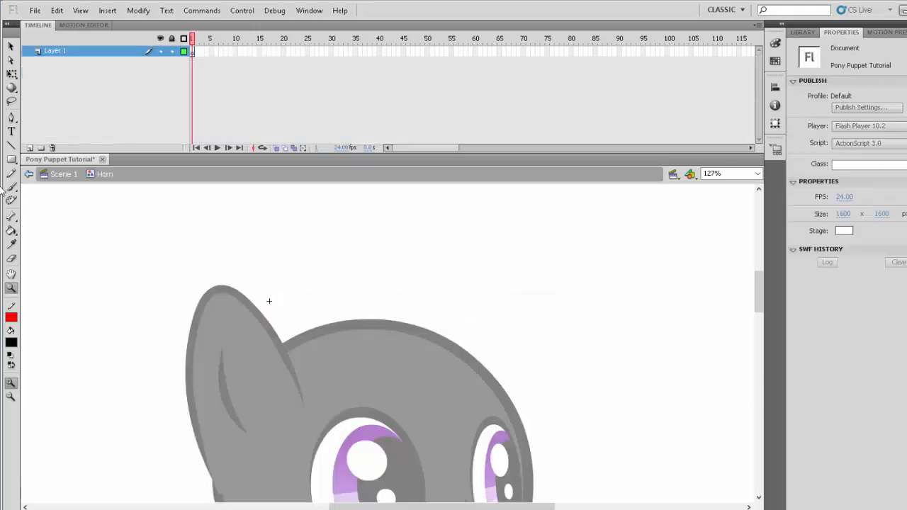
- Draw a short horizontal red line across the top of the head and bend its middle upward into a tall, narrow horn arch
{"action": "left_click", "coordinate": [11, 145]}
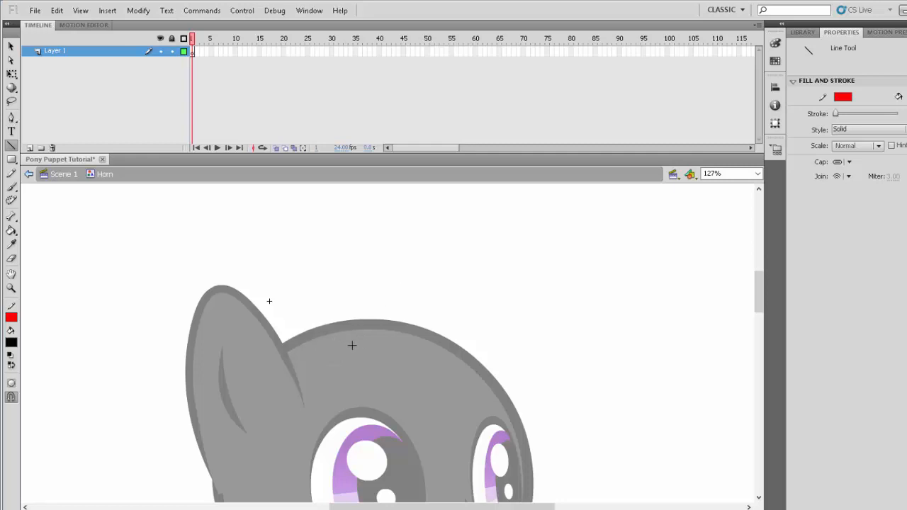
{"action": "left_click_drag", "start_coordinate": [346, 340], "coordinate": [445, 341]}
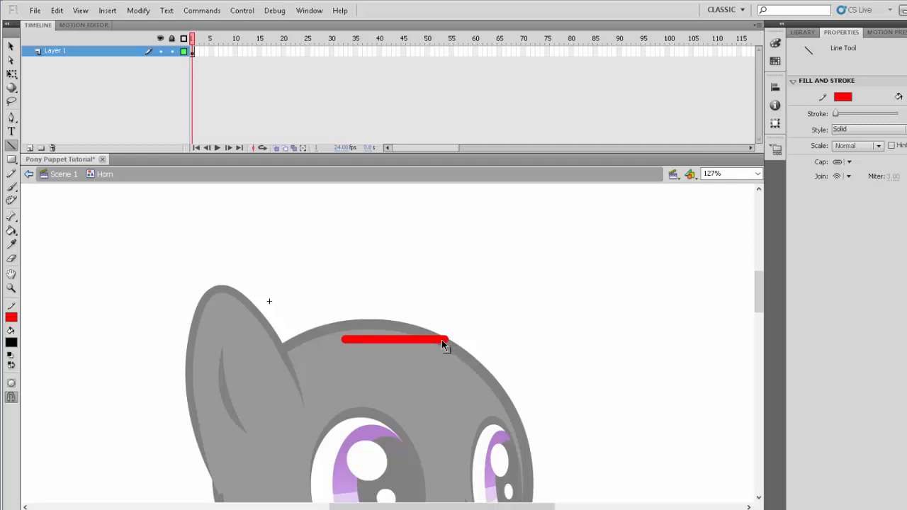
{"action": "left_click_drag", "start_coordinate": [441, 340], "coordinate": [424, 339]}
{"action": "scroll", "coordinate": [422, 369], "scroll_direction": "up", "scroll_amount": 3}
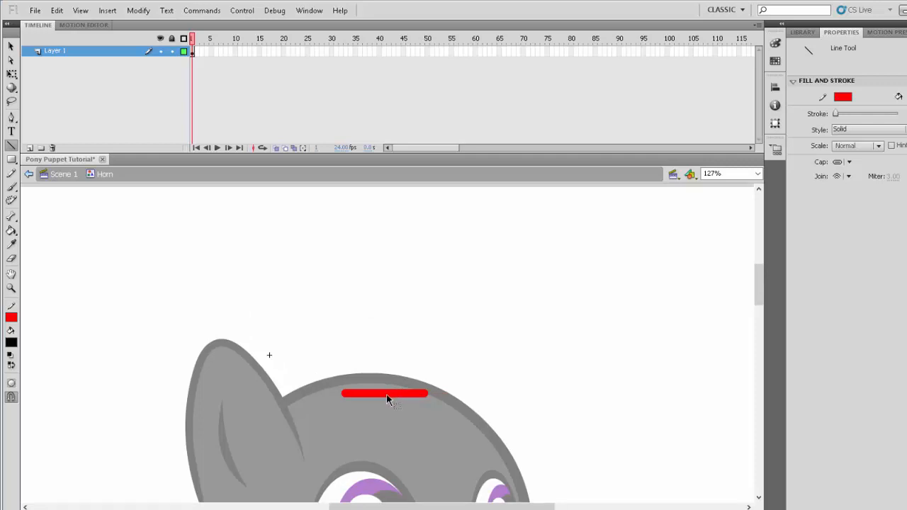
{"action": "left_click_drag", "start_coordinate": [389, 399], "coordinate": [391, 162]}
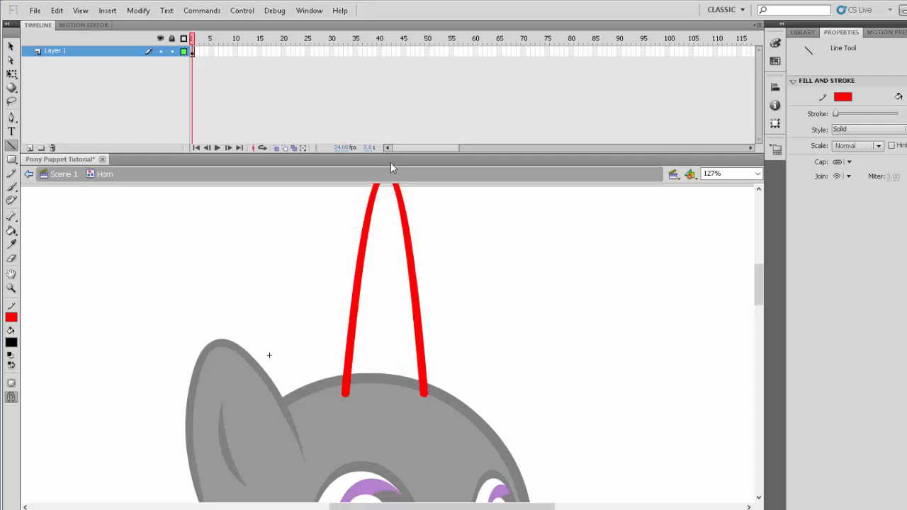
{"action": "scroll", "coordinate": [451, 302], "scroll_direction": "up", "scroll_amount": 3}
- Select the horn outline for free transformation and move it down and forward so its base overlaps the forehead
{"action": "left_click", "coordinate": [11, 288]}
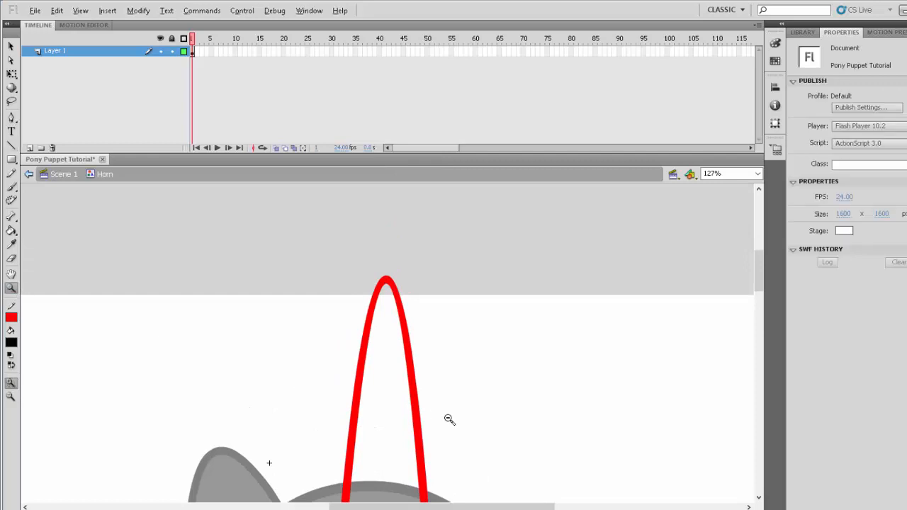
{"action": "left_click", "coordinate": [449, 420], "text": "alt"}
{"action": "key", "text": "a"}
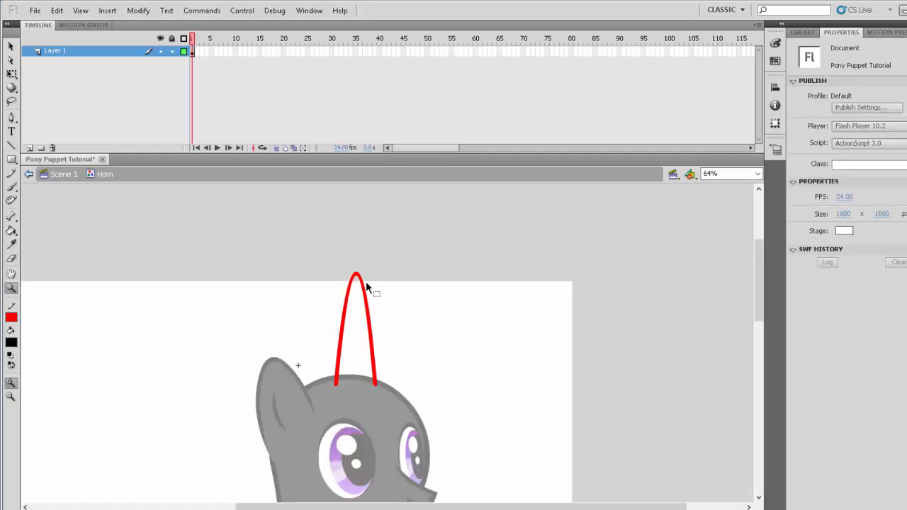
{"action": "left_click", "coordinate": [358, 282]}
{"action": "left_click", "coordinate": [11, 74]}
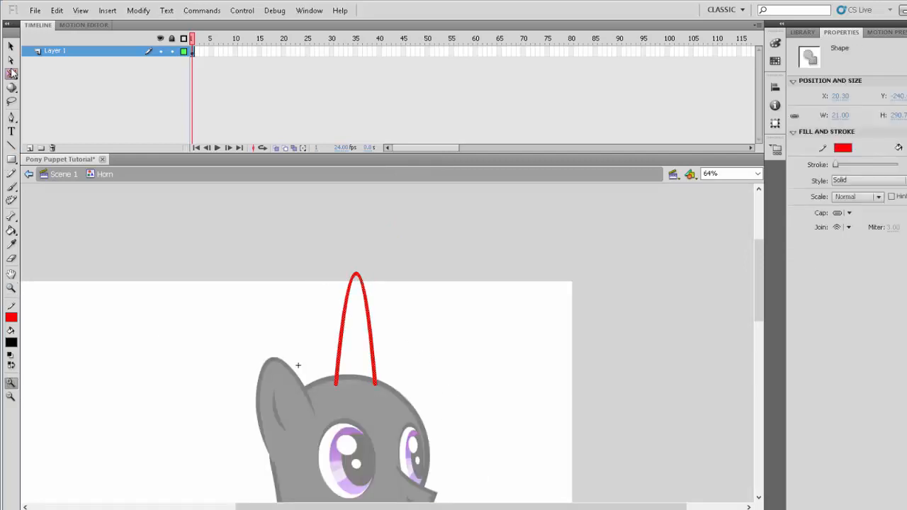
{"action": "left_click_drag", "start_coordinate": [386, 268], "coordinate": [405, 282]}
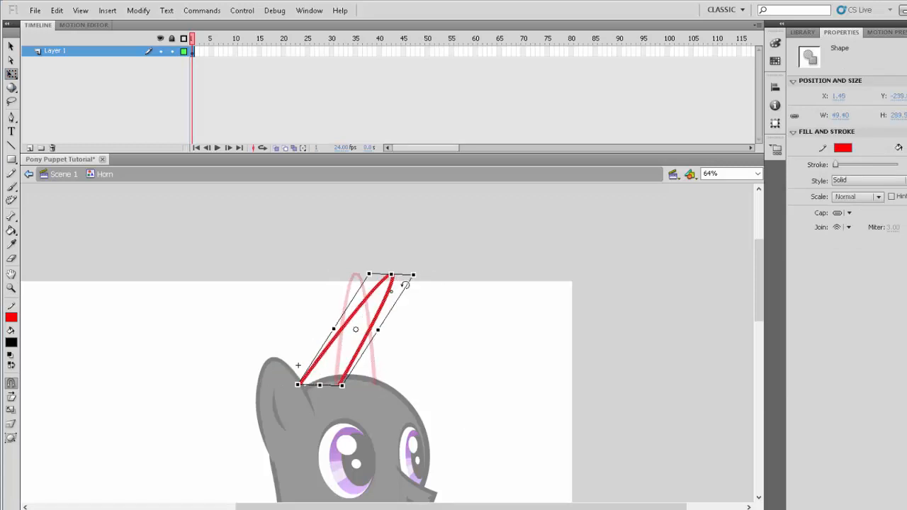
{"action": "key", "text": "ctrl+z"}
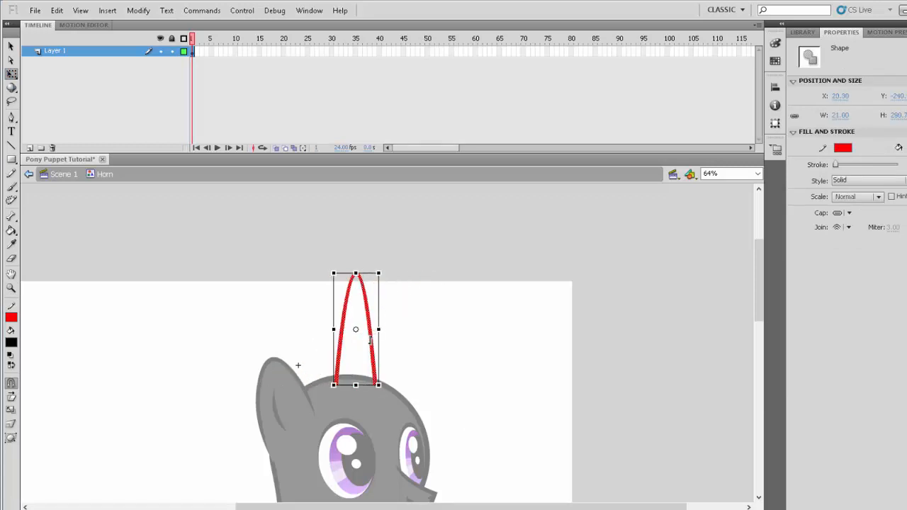
{"action": "left_click_drag", "start_coordinate": [362, 284], "coordinate": [377, 303]}
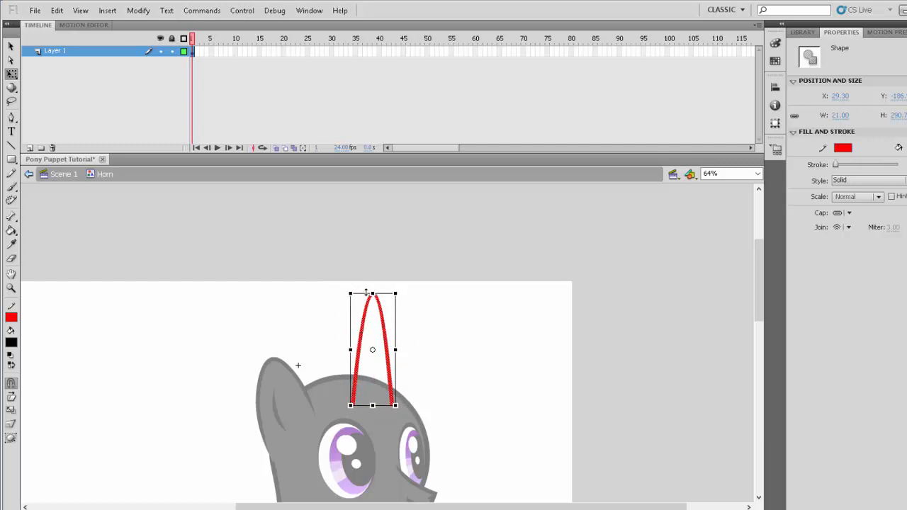
- Skew the horn outline so it leans forward and its base follows the slope of the forehead
{"action": "left_click_drag", "start_coordinate": [366, 292], "coordinate": [392, 302]}
{"action": "left_click_drag", "start_coordinate": [358, 369], "coordinate": [359, 360]}
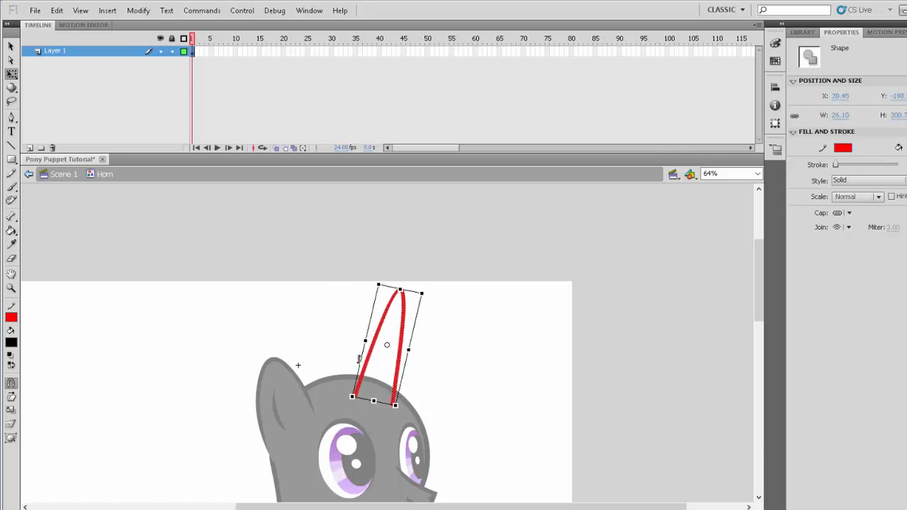
{"action": "left_click_drag", "start_coordinate": [409, 335], "coordinate": [410, 345]}
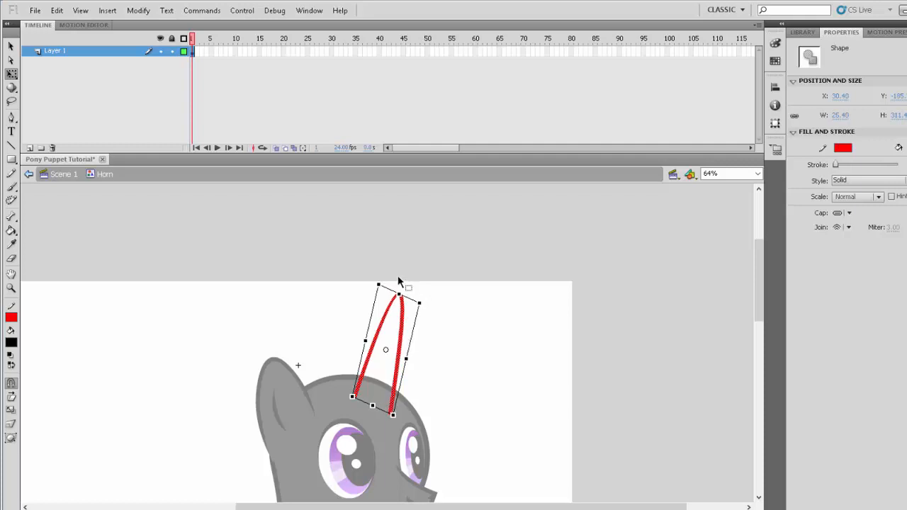
{"action": "left_click_drag", "start_coordinate": [399, 293], "coordinate": [409, 302]}
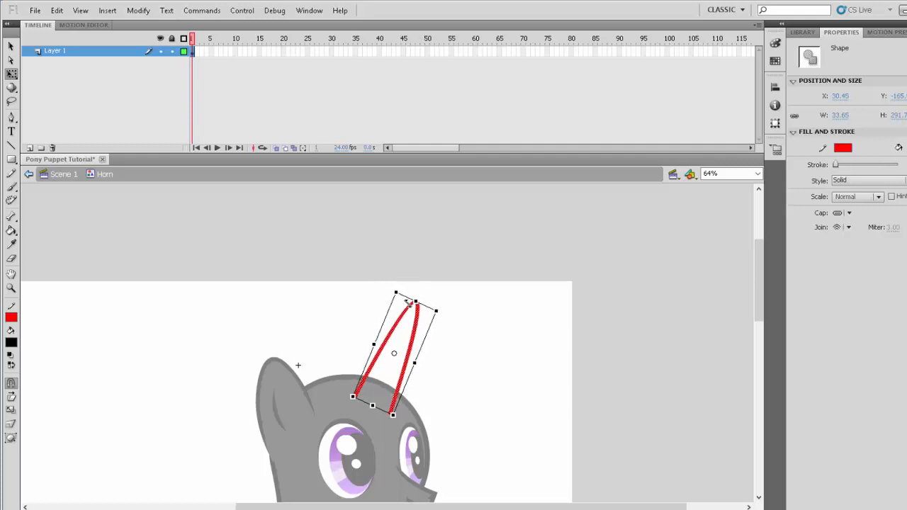
- Reshape the horn outline by raising the rear end of its base slightly and pulling its tip forward and down
{"action": "left_click", "coordinate": [487, 380]}
{"action": "scroll", "coordinate": [507, 415], "scroll_direction": "down", "scroll_amount": 2}
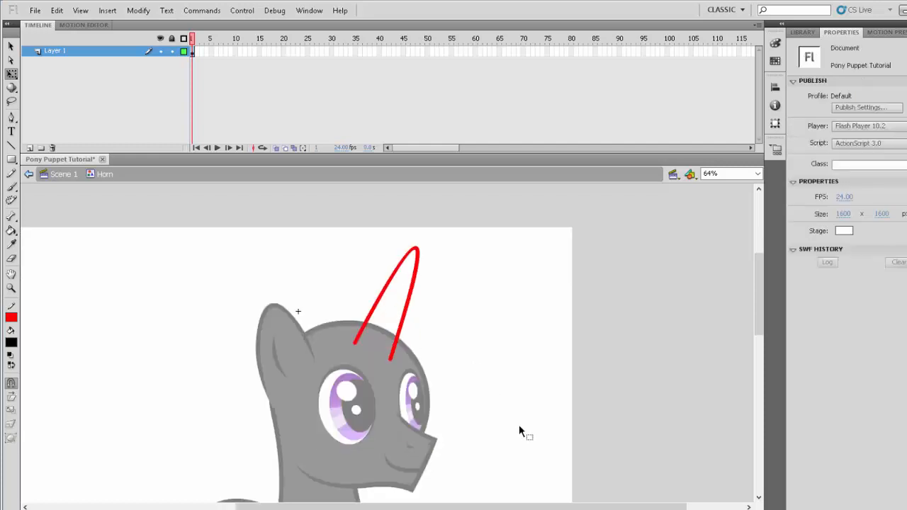
{"action": "left_click", "coordinate": [11, 287]}
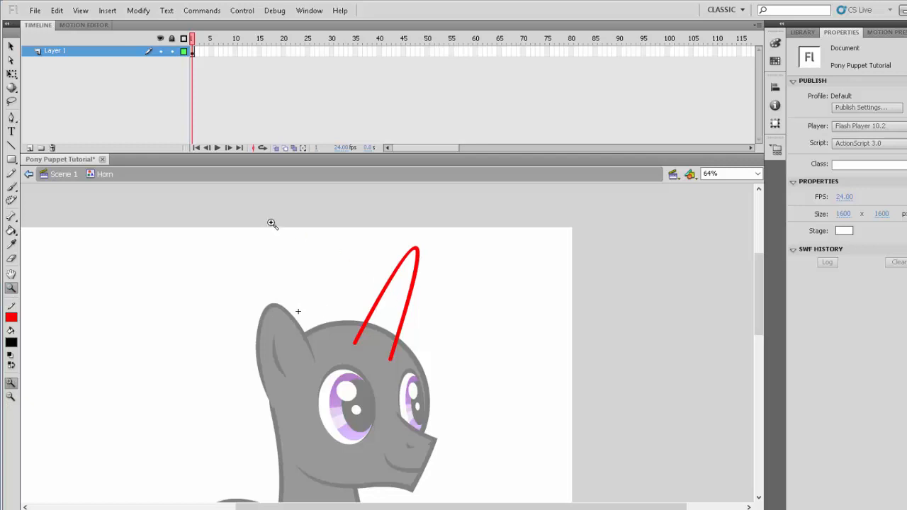
{"action": "left_click_drag", "start_coordinate": [271, 224], "coordinate": [495, 486]}
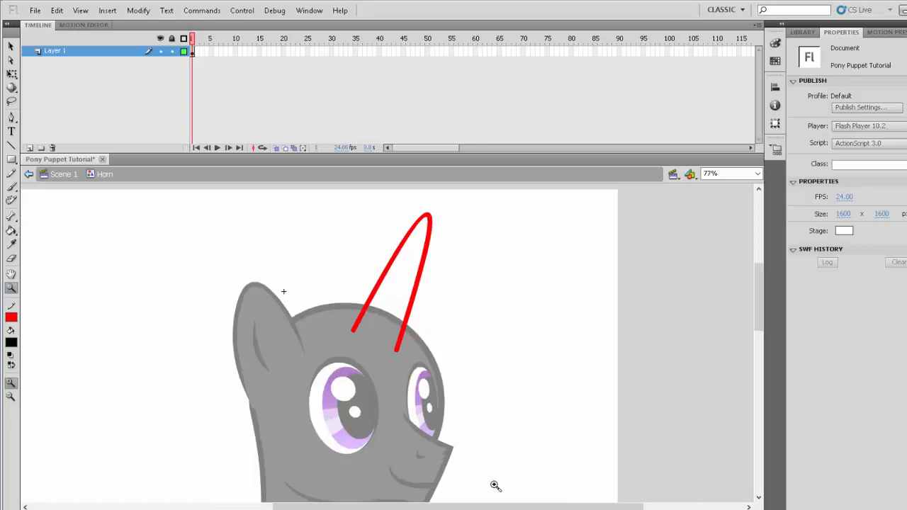
{"action": "scroll", "coordinate": [495, 486], "scroll_direction": "up", "scroll_amount": 2}
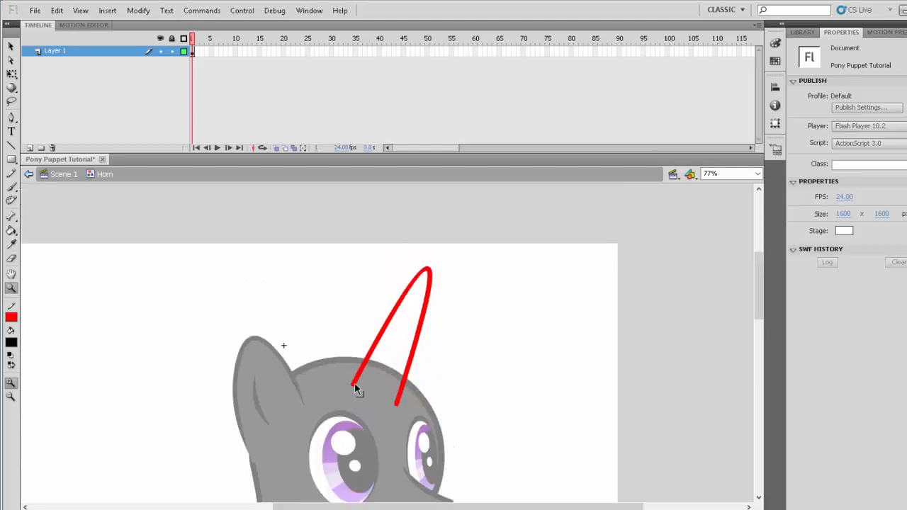
{"action": "left_click_drag", "start_coordinate": [355, 385], "coordinate": [357, 378]}
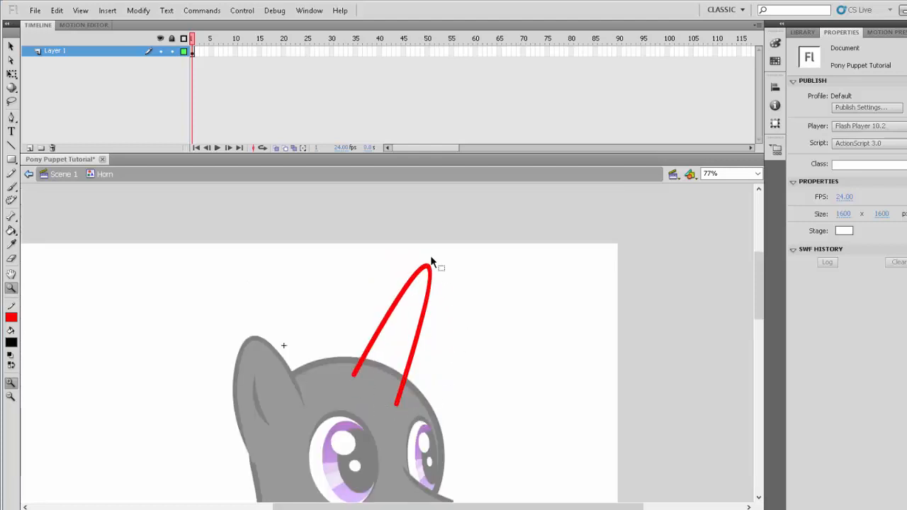
{"action": "left_click_drag", "start_coordinate": [430, 262], "coordinate": [443, 281]}
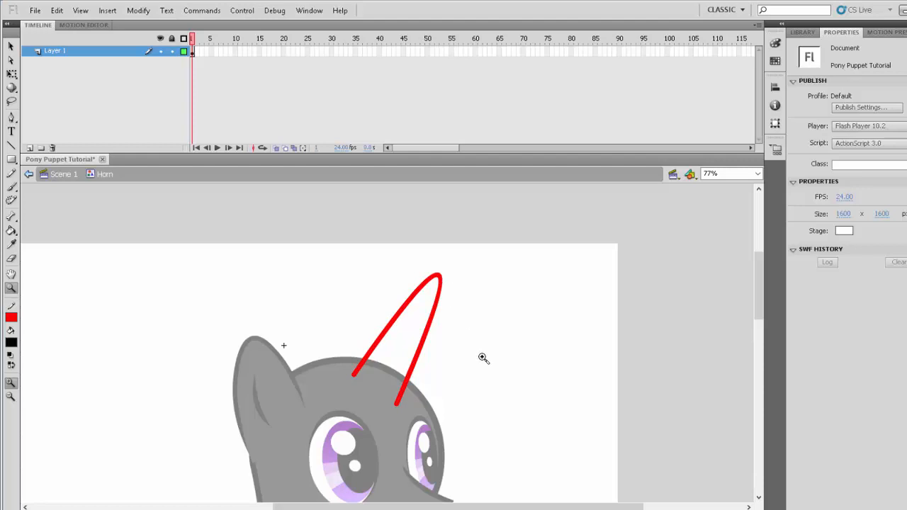
- Close the horn's open base with a red line and bend it downward into a curve
{"action": "key", "text": "n"}
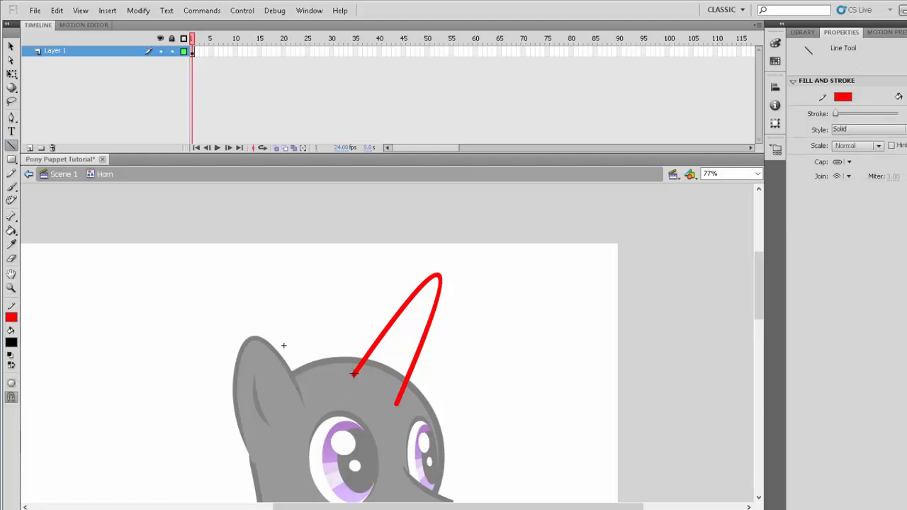
{"action": "mouse_move", "coordinate": [353, 374]}
{"action": "left_mouse_down"}
{"action": "mouse_move", "coordinate": [383, 405]}
{"action": "mouse_move", "coordinate": [395, 404]}
{"action": "left_mouse_up"}
{"action": "left_click_drag", "start_coordinate": [378, 405], "coordinate": [371, 411]}
- Draw three curved red lines across the horn at spaced intervals to form its spiral ridges
{"action": "left_click", "coordinate": [11, 288]}
{"action": "left_click", "coordinate": [467, 442]}
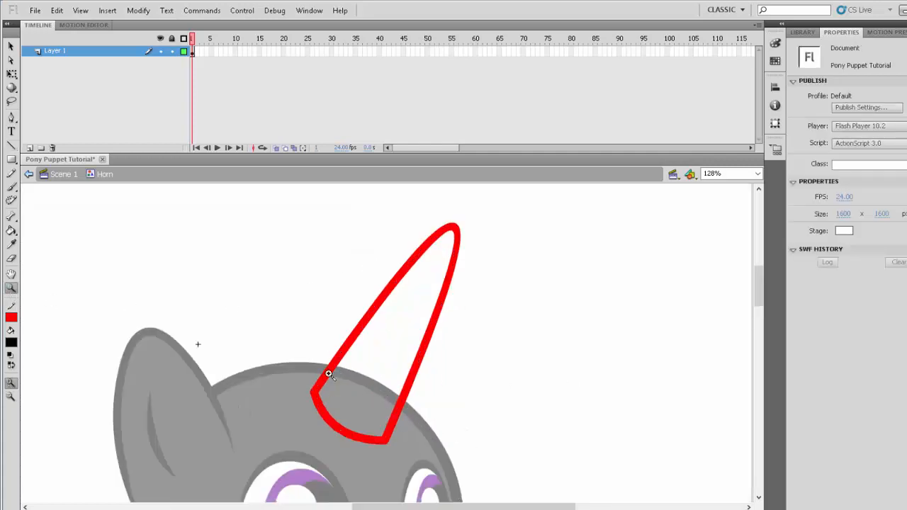
{"action": "left_click", "coordinate": [11, 146]}
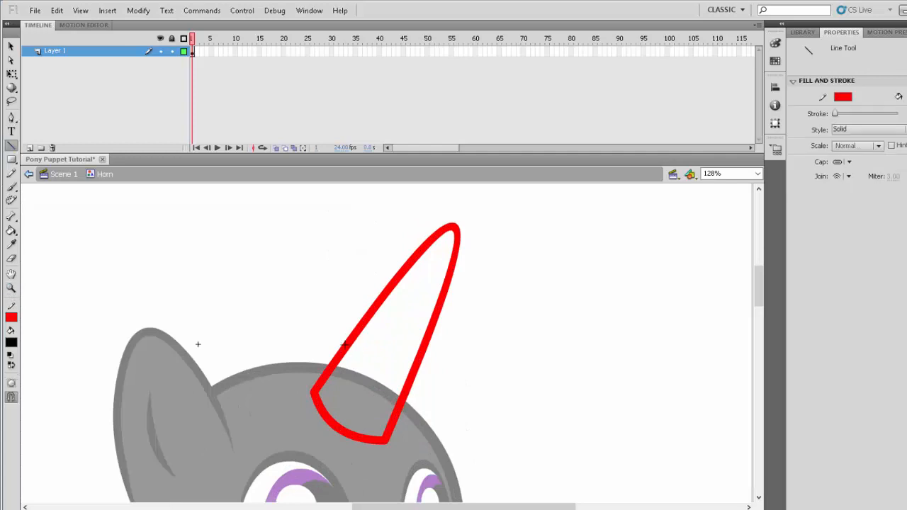
{"action": "mouse_move", "coordinate": [345, 348]}
{"action": "left_mouse_down"}
{"action": "mouse_move", "coordinate": [394, 416]}
{"action": "mouse_move", "coordinate": [367, 418]}
{"action": "left_mouse_up"}
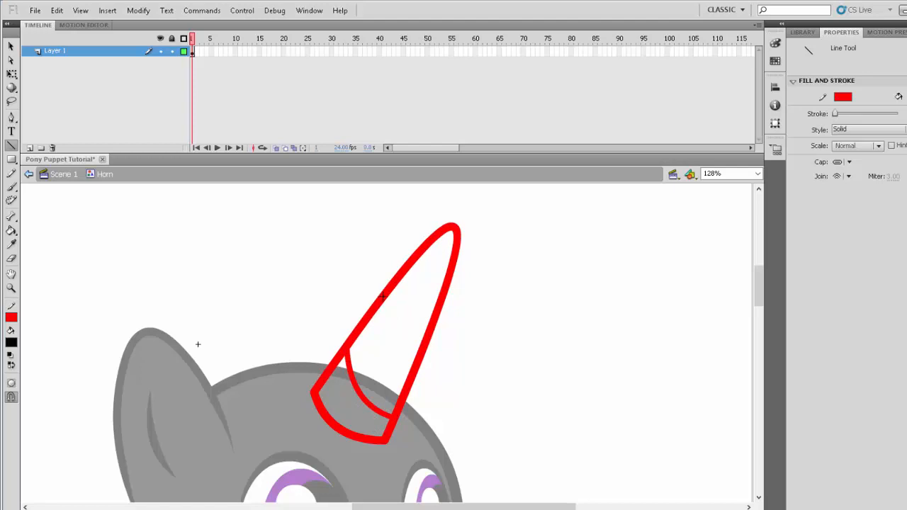
{"action": "mouse_move", "coordinate": [382, 298]}
{"action": "left_mouse_down"}
{"action": "mouse_move", "coordinate": [416, 361]}
{"action": "mouse_move", "coordinate": [401, 356]}
{"action": "left_mouse_up"}
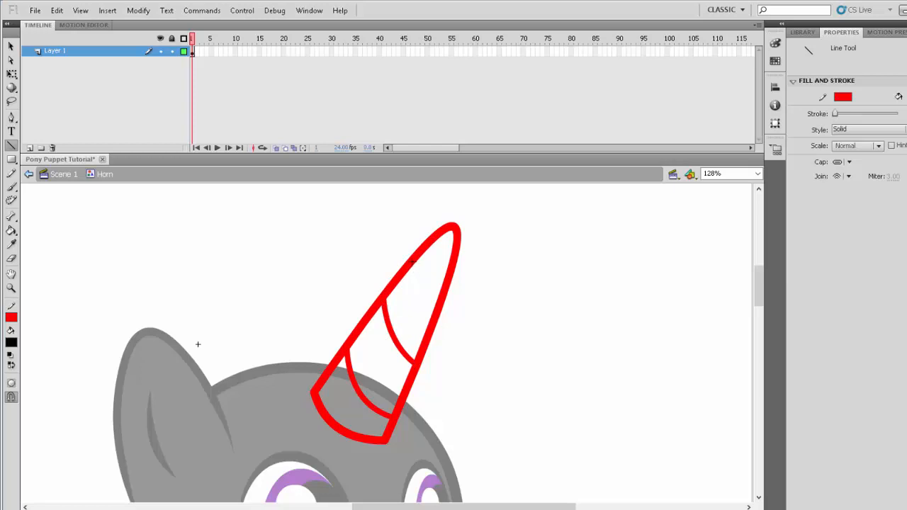
{"action": "mouse_move", "coordinate": [411, 262]}
{"action": "left_mouse_down"}
{"action": "mouse_move", "coordinate": [435, 309]}
{"action": "mouse_move", "coordinate": [423, 299]}
{"action": "left_mouse_up"}
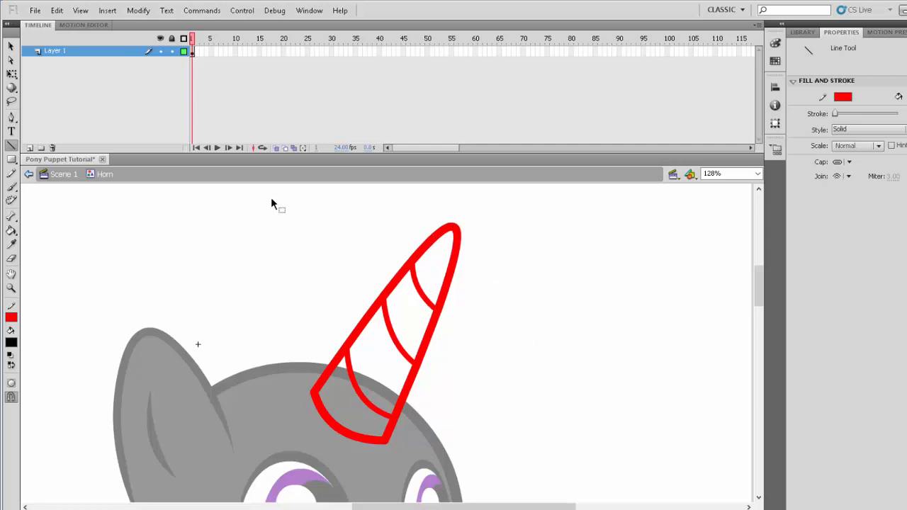
- Select all the horn's strokes and recolour them black
{"action": "mouse_move", "coordinate": [270, 197]}
{"action": "left_mouse_down"}
{"action": "mouse_move", "coordinate": [522, 496]}
{"action": "mouse_move", "coordinate": [486, 481]}
{"action": "left_mouse_up"}
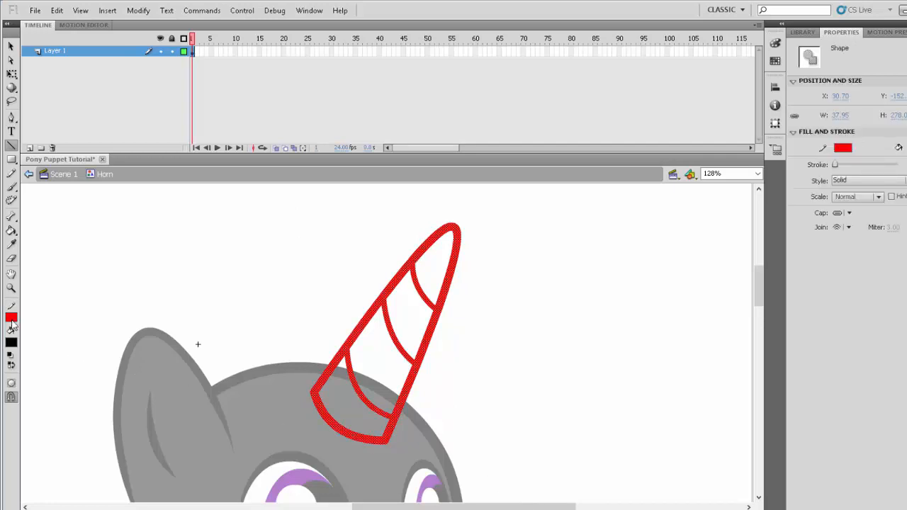
{"action": "left_click", "coordinate": [11, 317]}
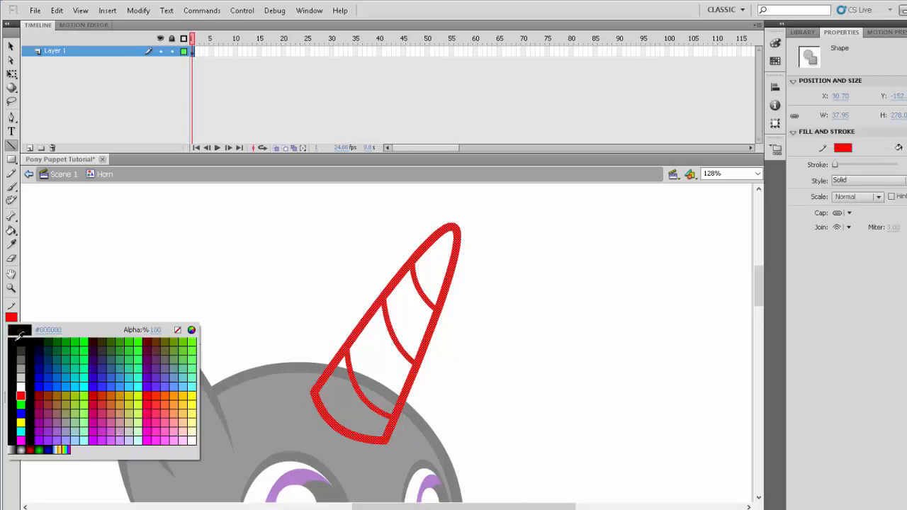
{"action": "left_click", "coordinate": [19, 333]}
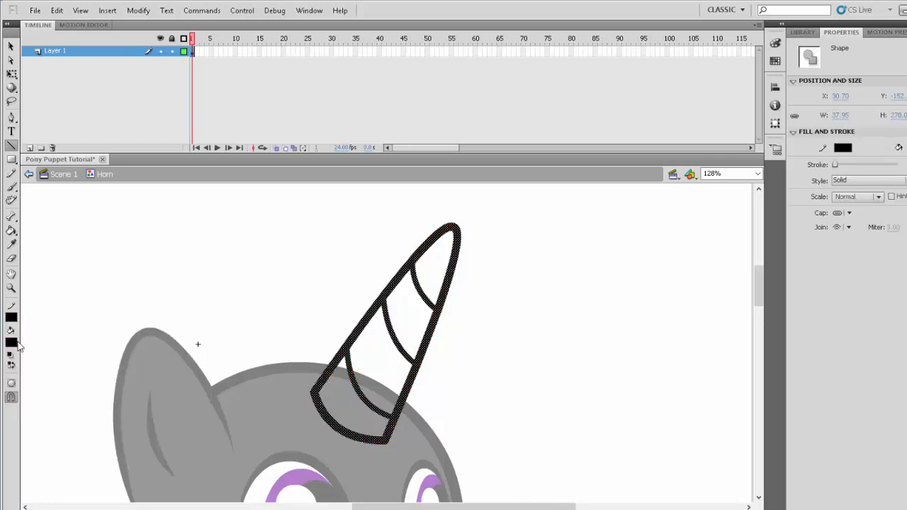
{"action": "left_click", "coordinate": [567, 428]}
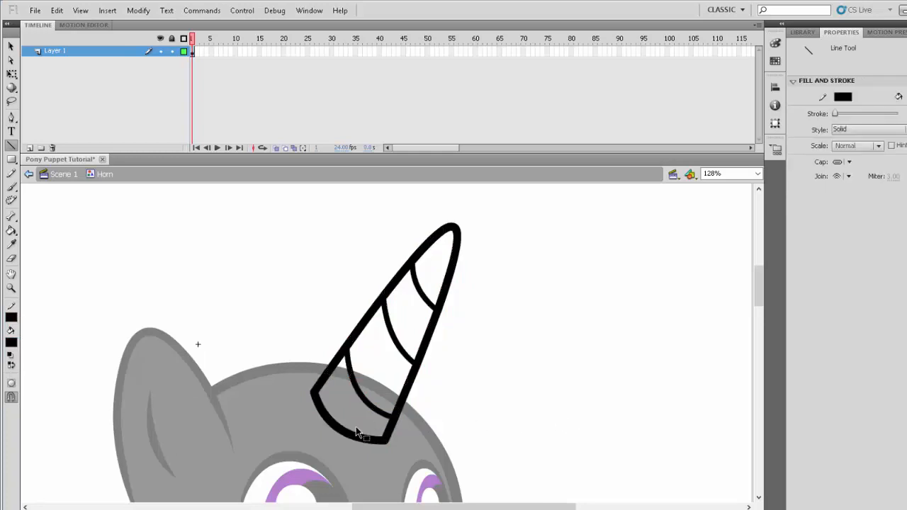
- Fill all four sections of the horn with dark gray using the Paint Bucket
{"action": "left_click", "coordinate": [12, 343]}
{"action": "left_click", "coordinate": [24, 372]}
{"action": "left_click", "coordinate": [11, 231]}
{"action": "left_click", "coordinate": [343, 421]}
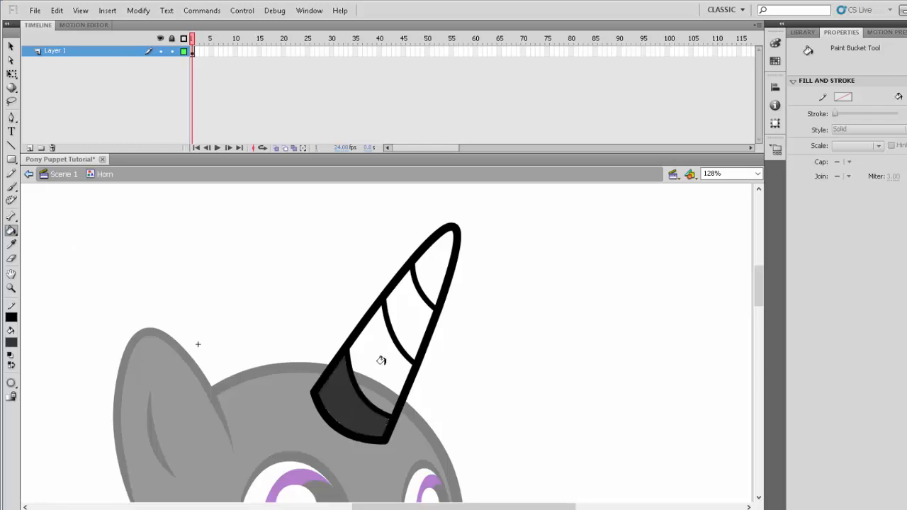
{"action": "left_click", "coordinate": [380, 360]}
{"action": "left_click", "coordinate": [409, 300]}
{"action": "left_click", "coordinate": [433, 266]}
- Delete the curved stroke along the horn's base, keeping the fill
{"action": "scroll", "coordinate": [515, 377], "scroll_direction": "down", "scroll_amount": 3}
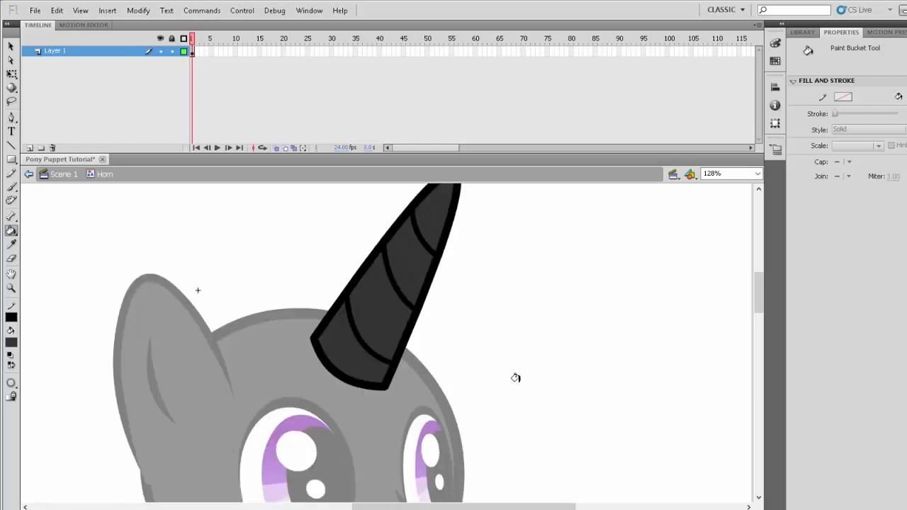
{"action": "left_click", "coordinate": [341, 383], "text": "ctrl"}
{"action": "key", "text": "Delete"}
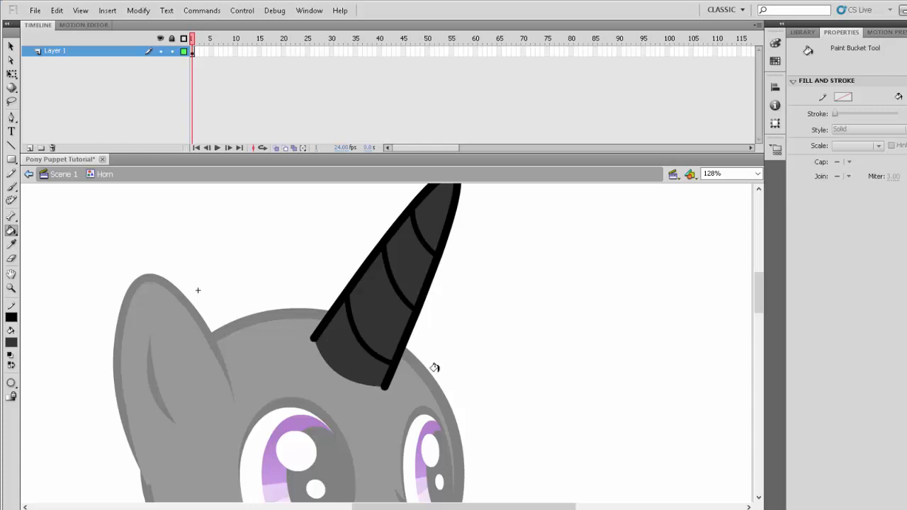
{"action": "scroll", "coordinate": [521, 397], "scroll_direction": "up", "scroll_amount": 2}
{"action": "scroll", "coordinate": [521, 397], "scroll_direction": "down", "scroll_amount": 1}
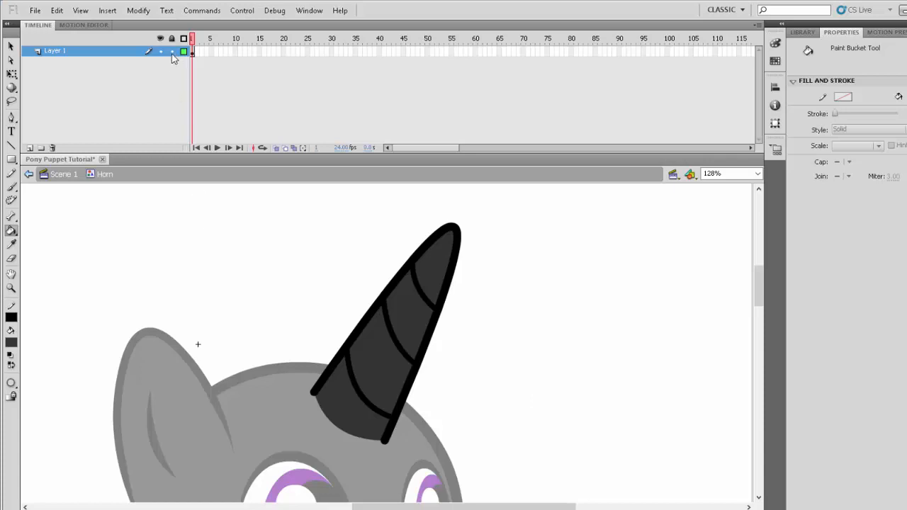
- Lock Layer 1 and add a new layer above it named "patchwork"
{"action": "left_click", "coordinate": [30, 148]}
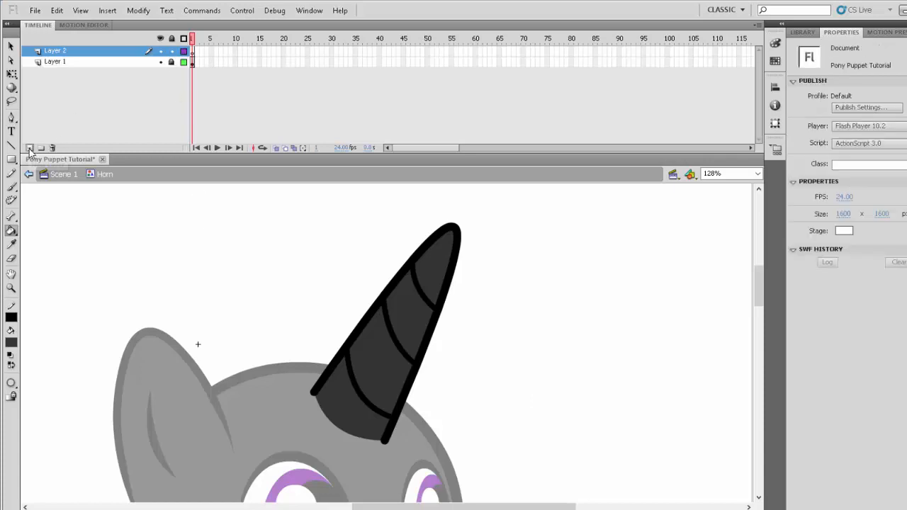
{"action": "left_click", "coordinate": [12, 288]}
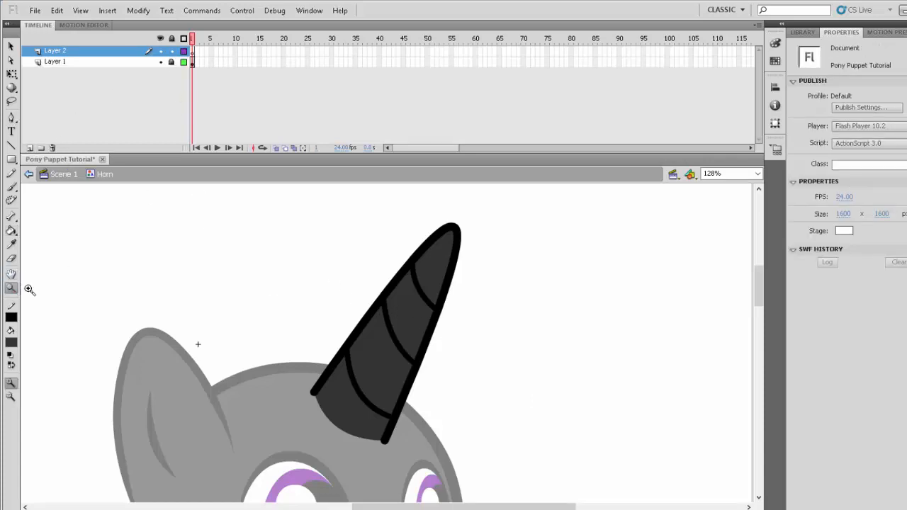
{"action": "scroll", "coordinate": [323, 338], "scroll_direction": "down", "scroll_amount": 2}
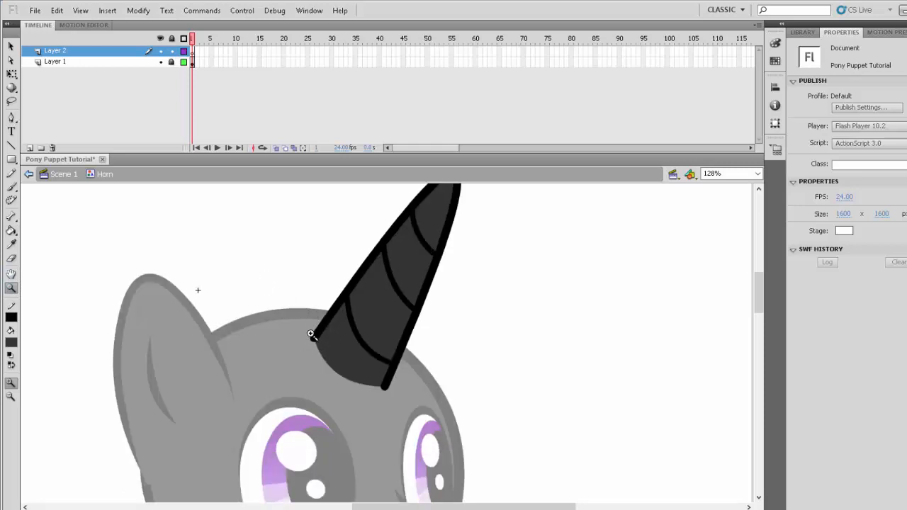
{"action": "left_click_drag", "start_coordinate": [278, 285], "coordinate": [459, 445]}
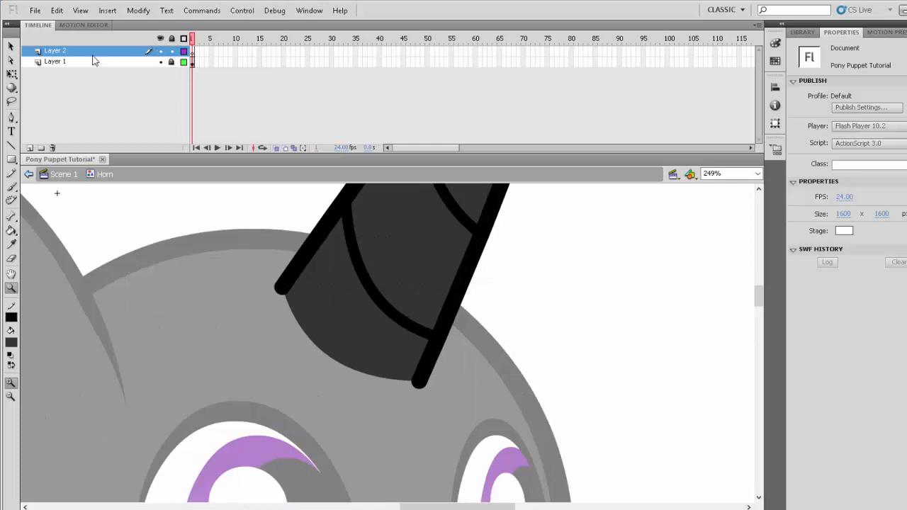
{"action": "double_click", "coordinate": [68, 54]}
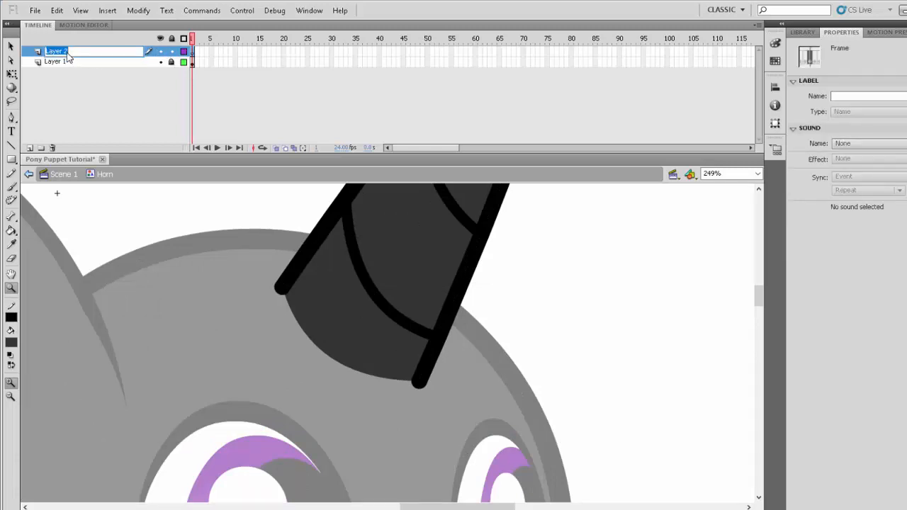
{"action": "type", "text": "patchwork"}
{"action": "key", "text": "Return"}
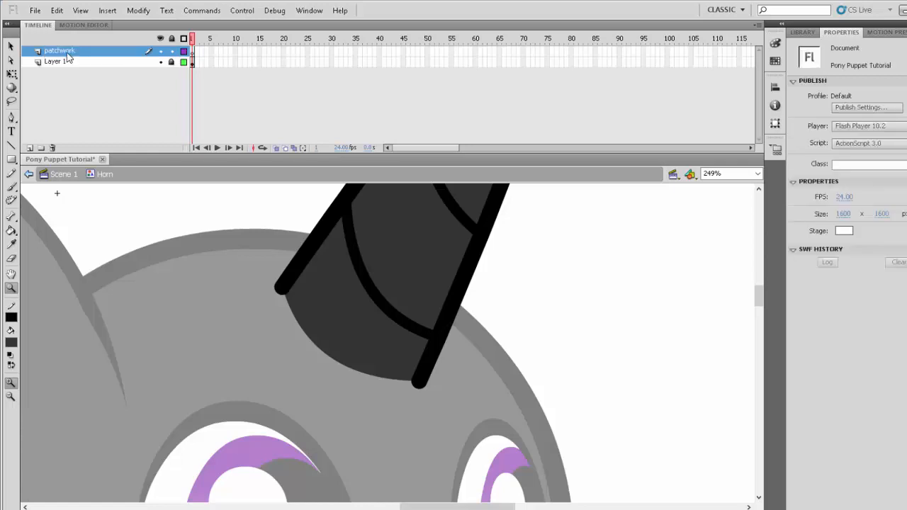
- Draw thin red guide curves around the horn's rear base corner, tapering from its outer edge down onto the forehead
{"action": "left_click", "coordinate": [11, 145]}
{"action": "left_click", "coordinate": [11, 317]}
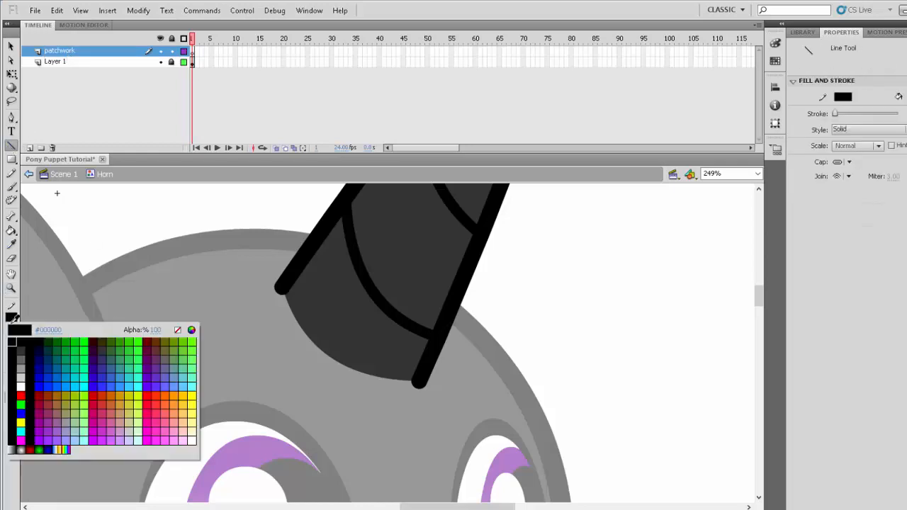
{"action": "left_click", "coordinate": [28, 392]}
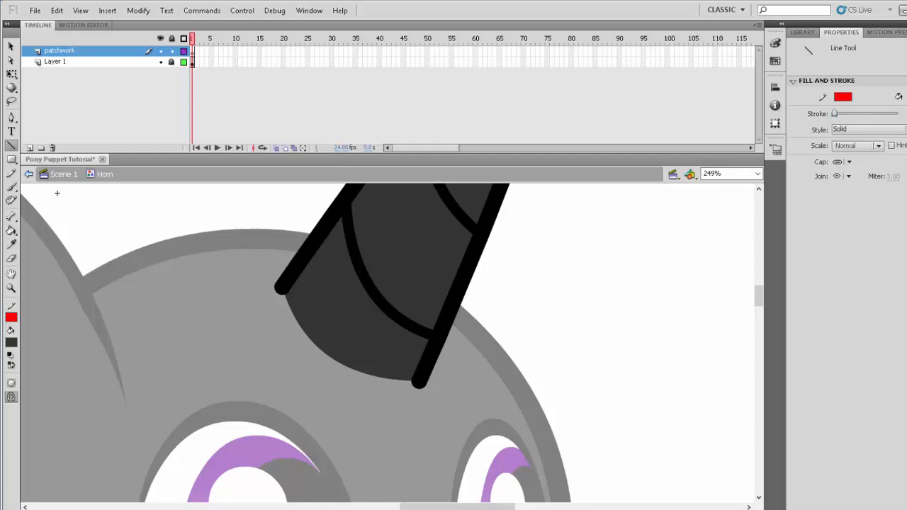
{"action": "mouse_move", "coordinate": [346, 221]}
{"action": "left_mouse_down"}
{"action": "mouse_move", "coordinate": [281, 286]}
{"action": "mouse_move", "coordinate": [260, 287]}
{"action": "mouse_move", "coordinate": [294, 277]}
{"action": "mouse_move", "coordinate": [298, 257]}
{"action": "mouse_move", "coordinate": [338, 364]}
{"action": "mouse_move", "coordinate": [257, 358]}
{"action": "left_mouse_up"}
{"action": "left_click_drag", "start_coordinate": [294, 254], "coordinate": [293, 257]}
{"action": "left_click_drag", "start_coordinate": [316, 321], "coordinate": [271, 303]}
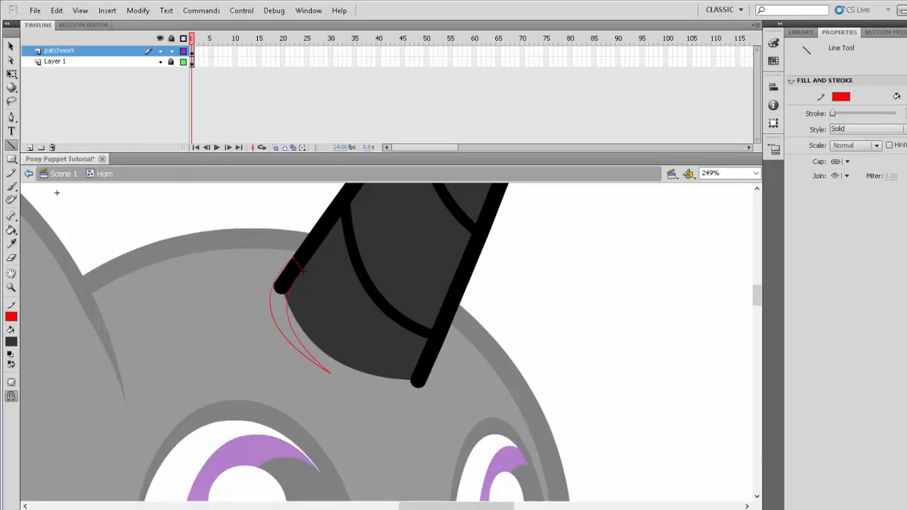
- Fill the rear base patch with dark gray on the inside and black along the tapered outline
{"action": "key", "text": "k"}
{"action": "left_click", "coordinate": [302, 312]}
{"action": "left_click", "coordinate": [278, 304]}
- Outline a patch at the horn's front base corner with thin red lines and fill it black and dark gray
{"action": "key", "text": "n"}
{"action": "left_click_drag", "start_coordinate": [428, 339], "coordinate": [432, 403]}
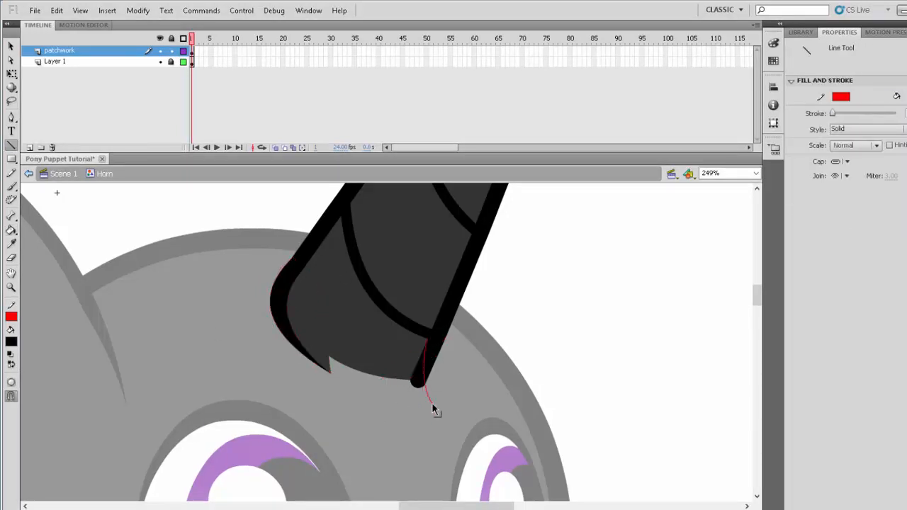
{"action": "key", "text": "k"}
{"action": "left_click", "coordinate": [418, 380]}
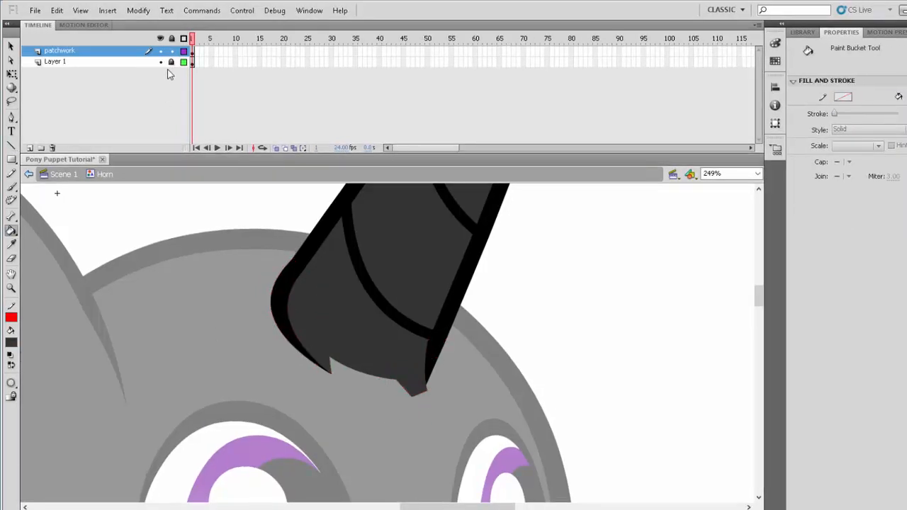
- Unlock Layer 1, return to Scene 1 and zoom out to check the horn on the whole pony
{"action": "left_click", "coordinate": [171, 62]}
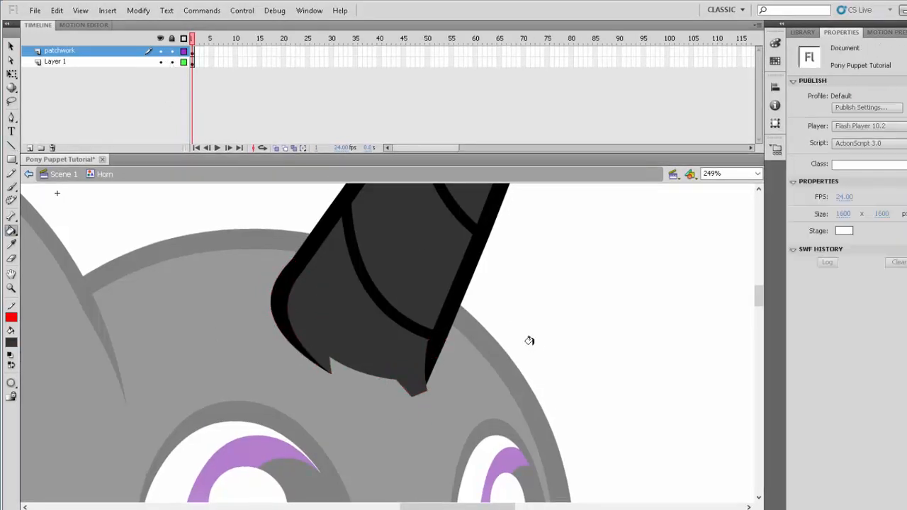
{"action": "double_click", "coordinate": [583, 373]}
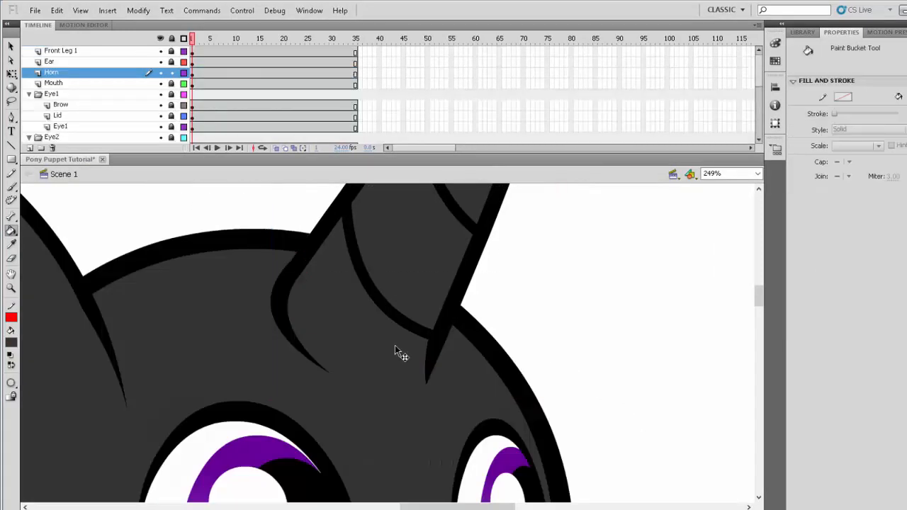
{"action": "left_click", "coordinate": [11, 287]}
{"action": "left_click", "coordinate": [433, 380], "text": "alt"}
{"action": "left_click", "coordinate": [361, 370], "text": "alt"}
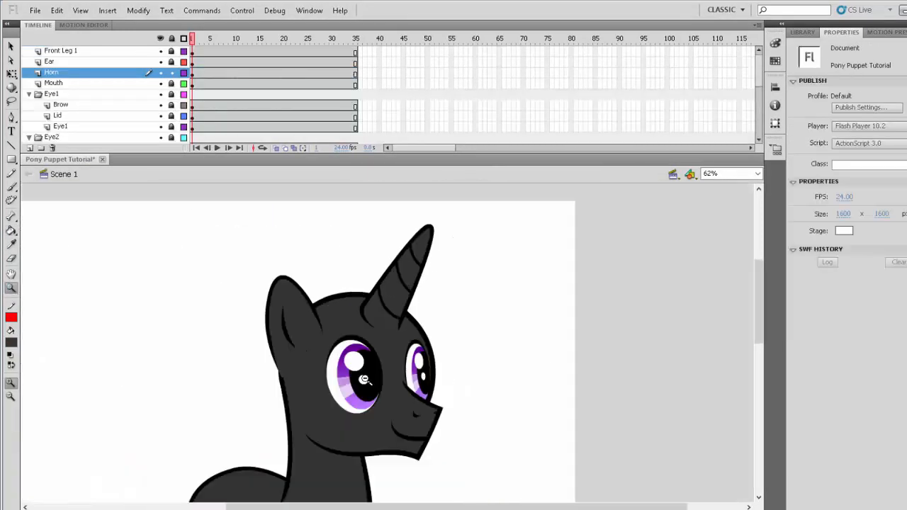
{"action": "left_click", "coordinate": [372, 384], "text": "alt"}
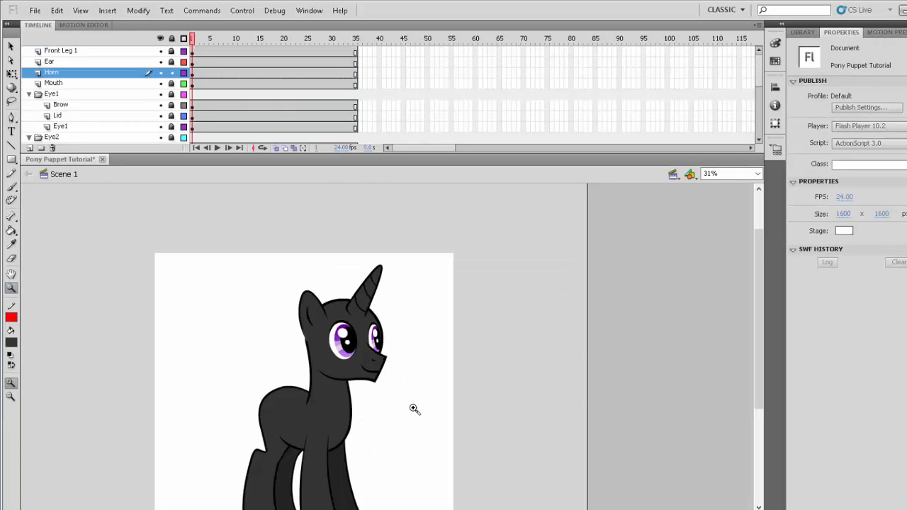
- Open the Horn symbol for editing and narrow its whole artwork horizontally with Free Transform, bringing the front side inward
{"action": "left_click_drag", "start_coordinate": [318, 243], "coordinate": [447, 371]}
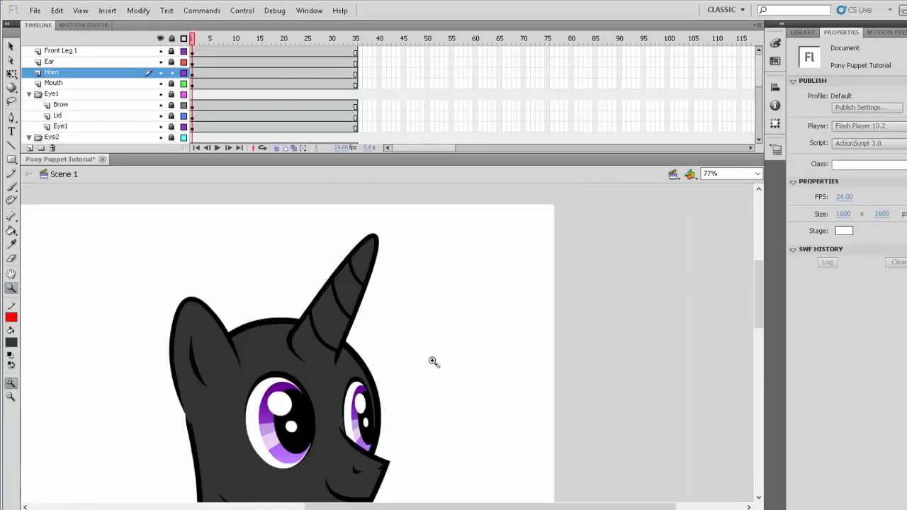
{"action": "double_click", "coordinate": [341, 317]}
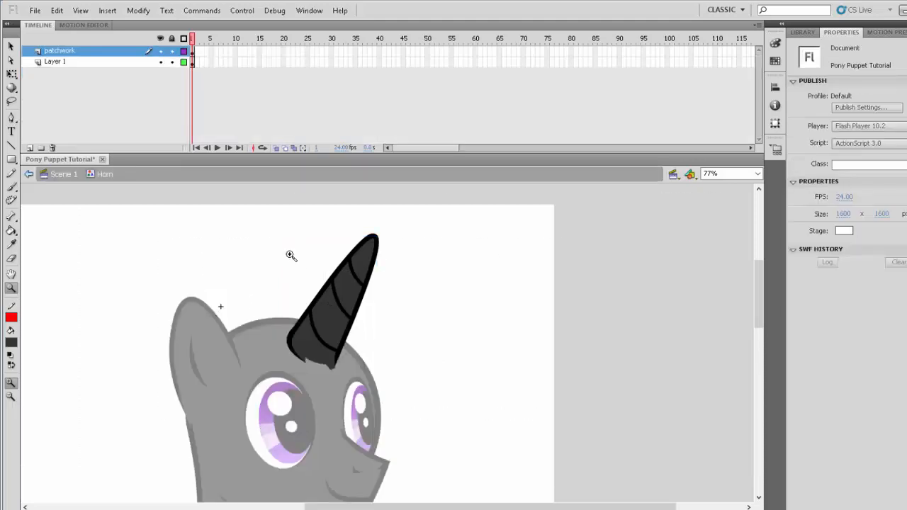
{"action": "left_click_drag", "start_coordinate": [232, 188], "coordinate": [423, 450]}
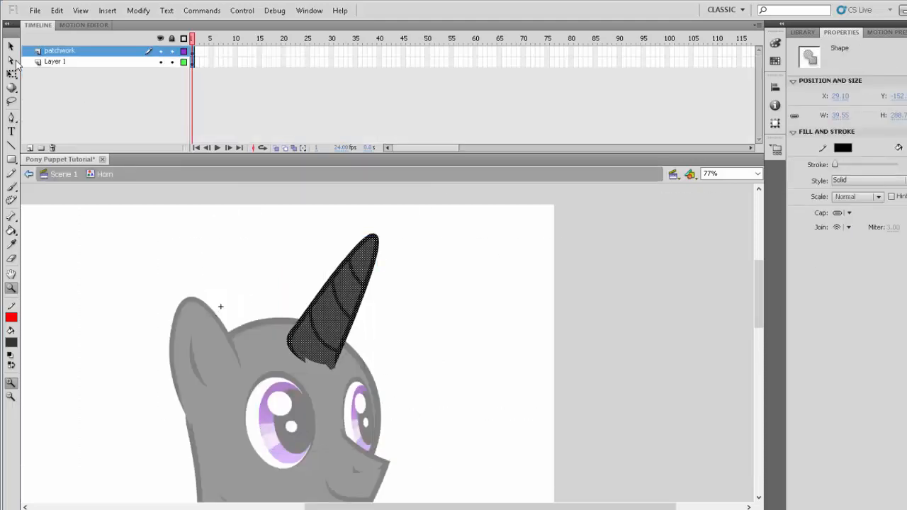
{"action": "left_click", "coordinate": [11, 73]}
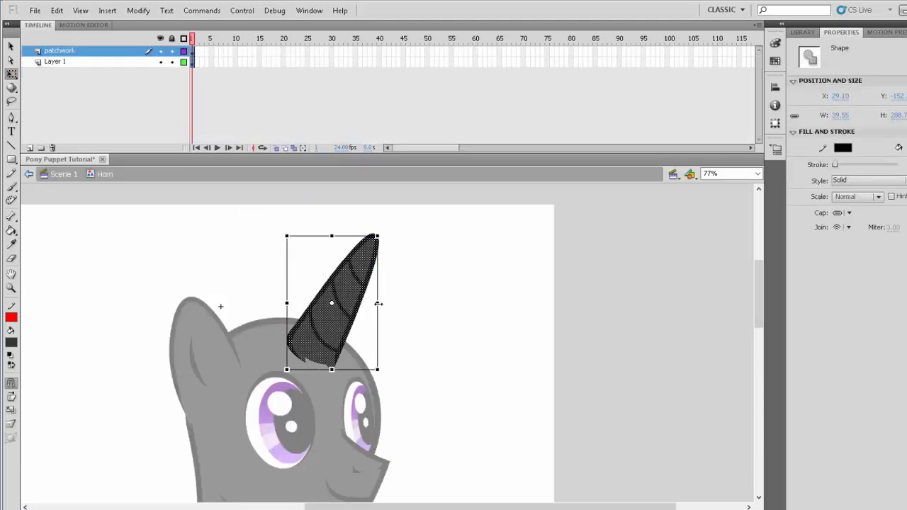
{"action": "left_click_drag", "start_coordinate": [377, 303], "coordinate": [355, 304]}
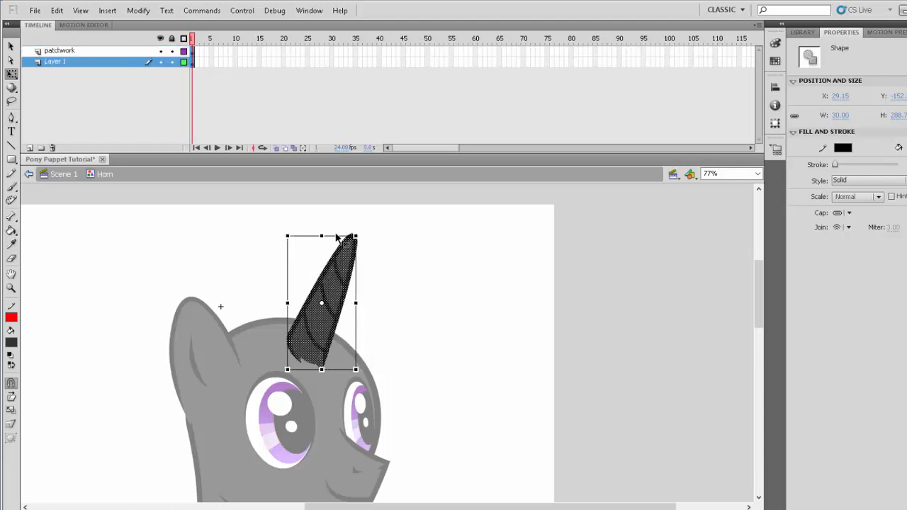
- Tilt the narrowed horn forward, reposition it on the forehead and skew its upper edge slightly backward
{"action": "left_click_drag", "start_coordinate": [338, 238], "coordinate": [366, 285]}
{"action": "mouse_move", "coordinate": [332, 340]}
{"action": "left_mouse_down"}
{"action": "mouse_move", "coordinate": [340, 334]}
{"action": "mouse_move", "coordinate": [344, 343]}
{"action": "left_mouse_up"}
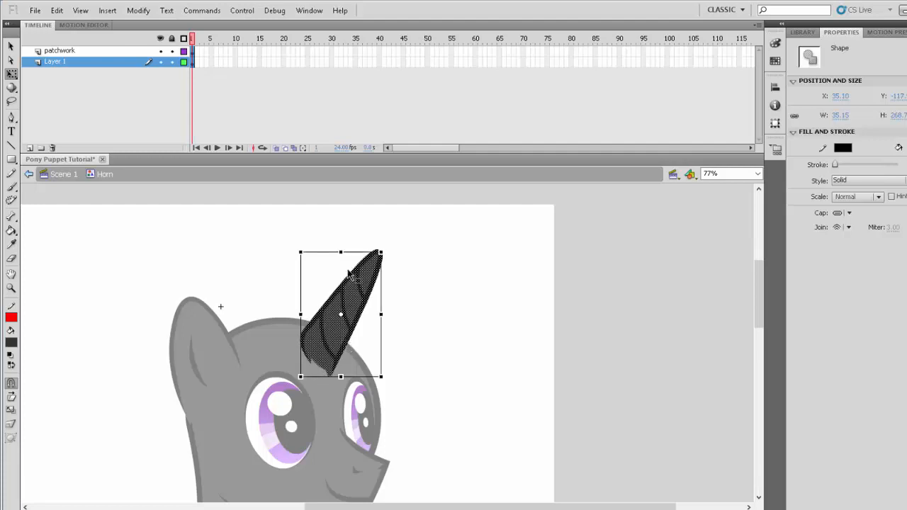
{"action": "left_click_drag", "start_coordinate": [353, 251], "coordinate": [348, 252]}
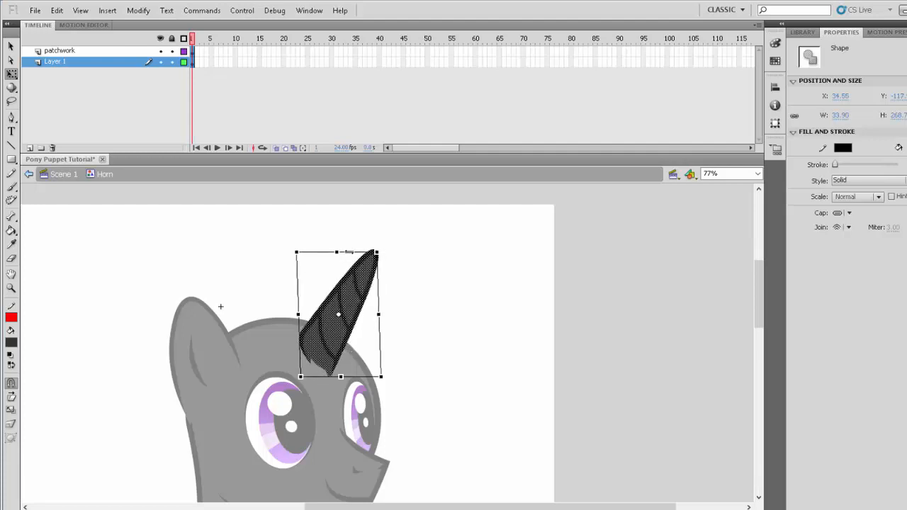
{"action": "left_click", "coordinate": [440, 320]}
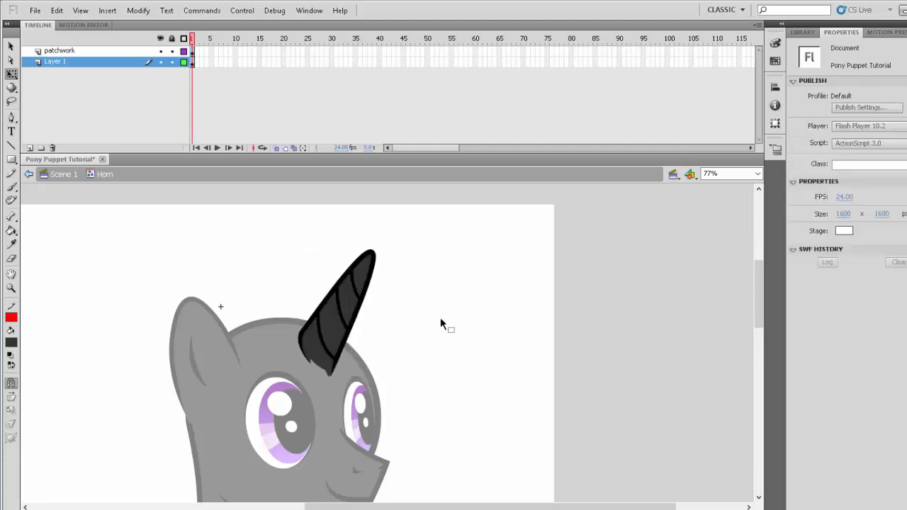
- Return to Scene 1, lock the Horn layer and save the document
{"action": "double_click", "coordinate": [440, 317]}
{"action": "left_click", "coordinate": [492, 371]}
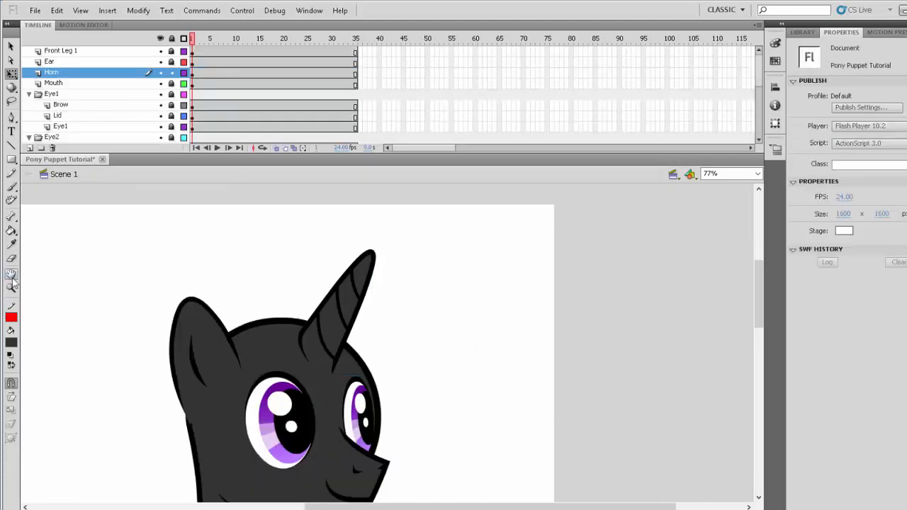
{"action": "left_click", "coordinate": [11, 286]}
{"action": "left_click", "coordinate": [358, 411], "text": "alt"}
{"action": "scroll", "coordinate": [411, 429], "scroll_direction": "down", "scroll_amount": 2}
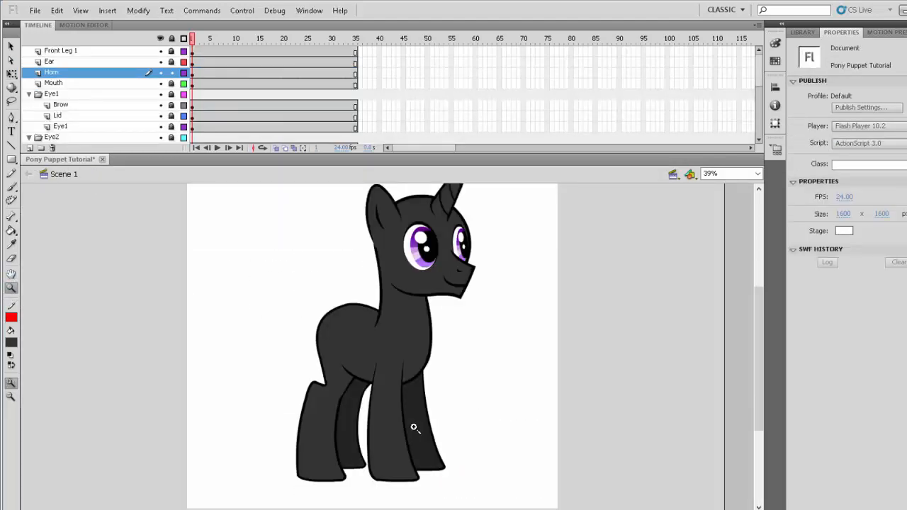
{"action": "left_click", "coordinate": [415, 428], "text": "alt"}
{"action": "left_click_drag", "start_coordinate": [119, 250], "coordinate": [272, 449]}
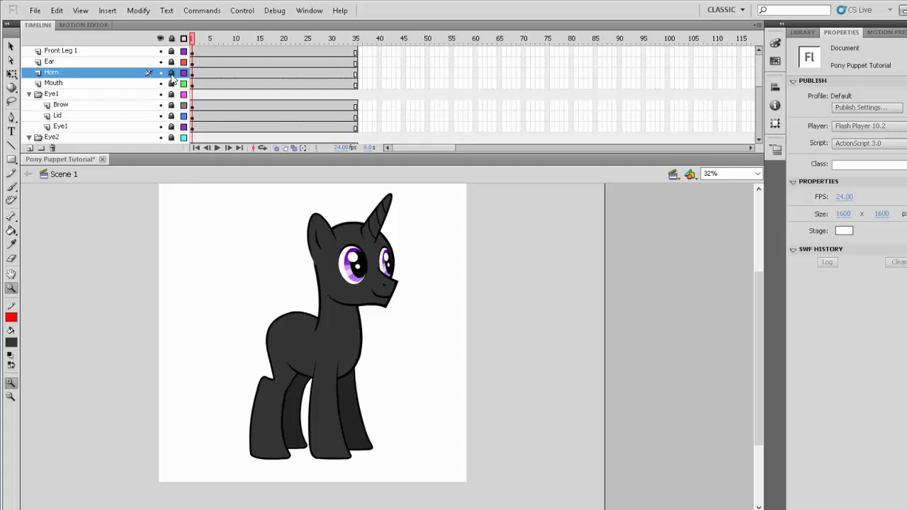
{"action": "left_click", "coordinate": [38, 10]}
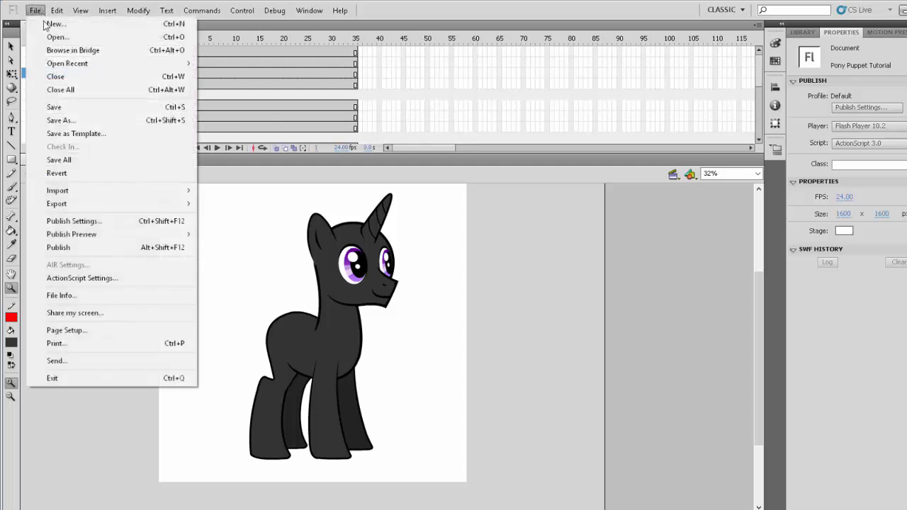
{"action": "left_click", "coordinate": [71, 110]}
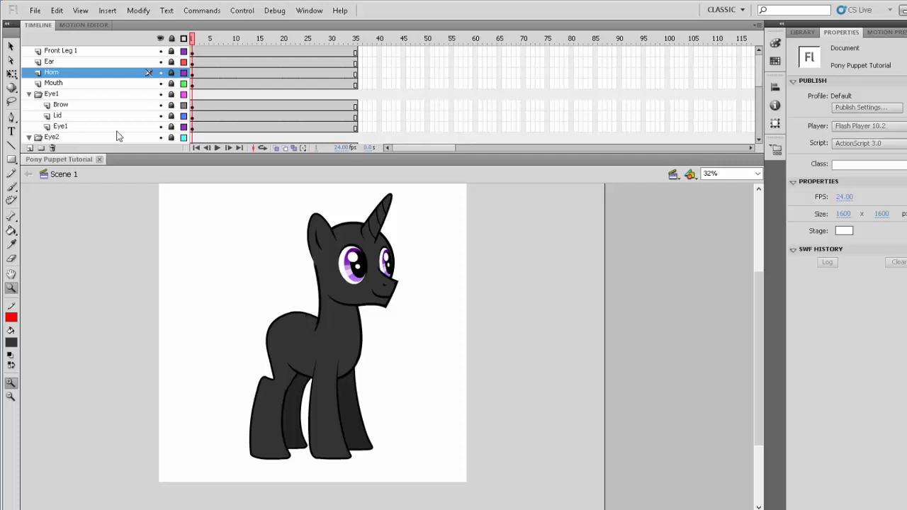
- Add a new layer above Front Leg 1 and name it Wings 1
{"action": "left_click", "coordinate": [86, 52]}
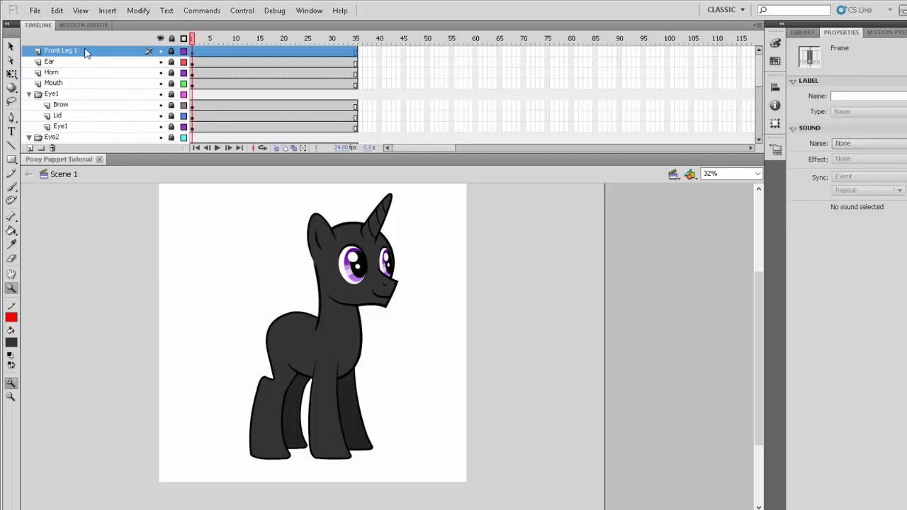
{"action": "left_click", "coordinate": [30, 148]}
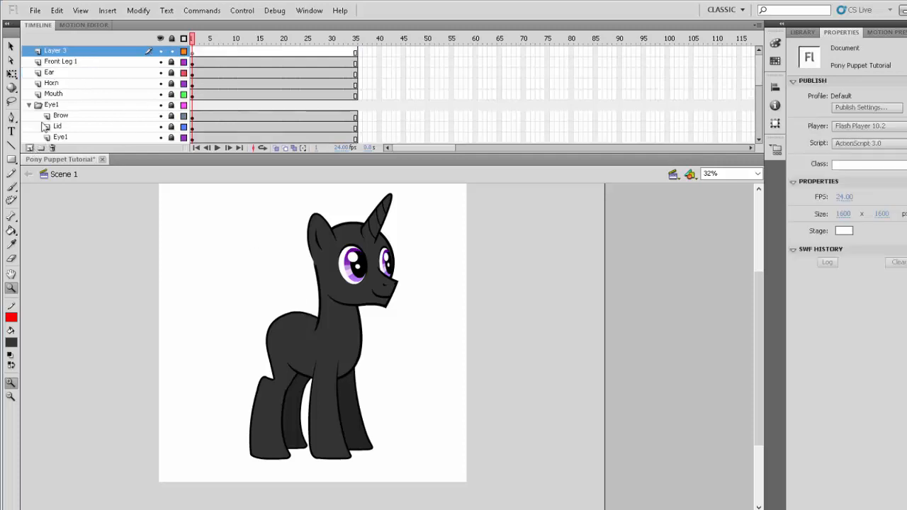
{"action": "double_click", "coordinate": [64, 51]}
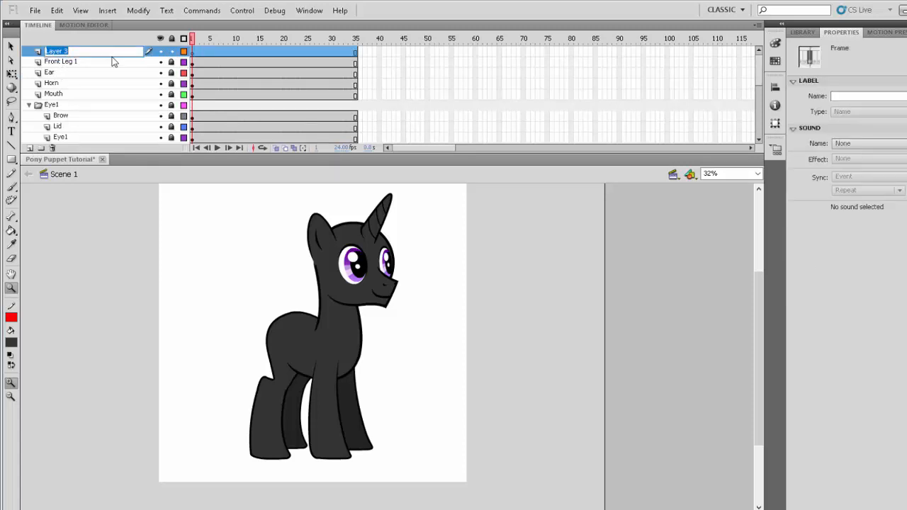
{"action": "type", "text": "Wings 1"}
{"action": "key", "text": "Return"}
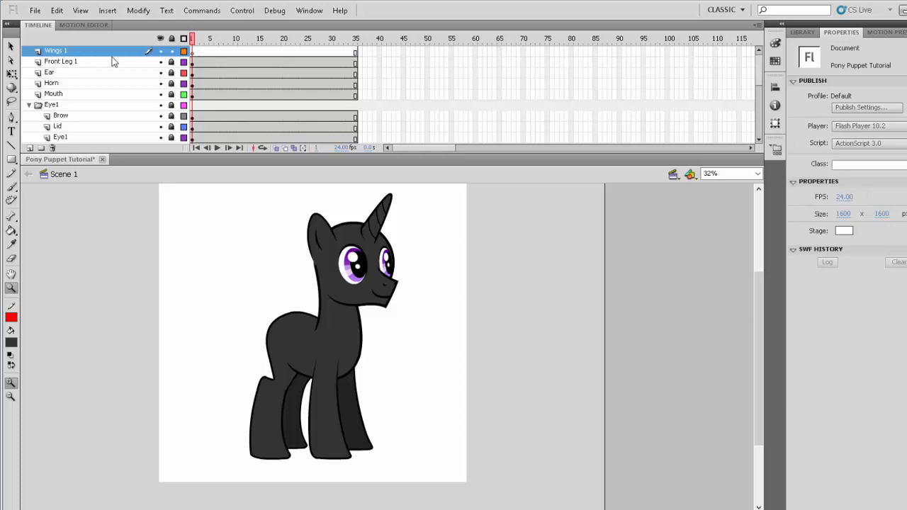
- Add another layer, place it below the Back Leg 2 folder and name it Wings 2
{"action": "scroll", "coordinate": [112, 56], "scroll_direction": "down", "scroll_amount": 5}
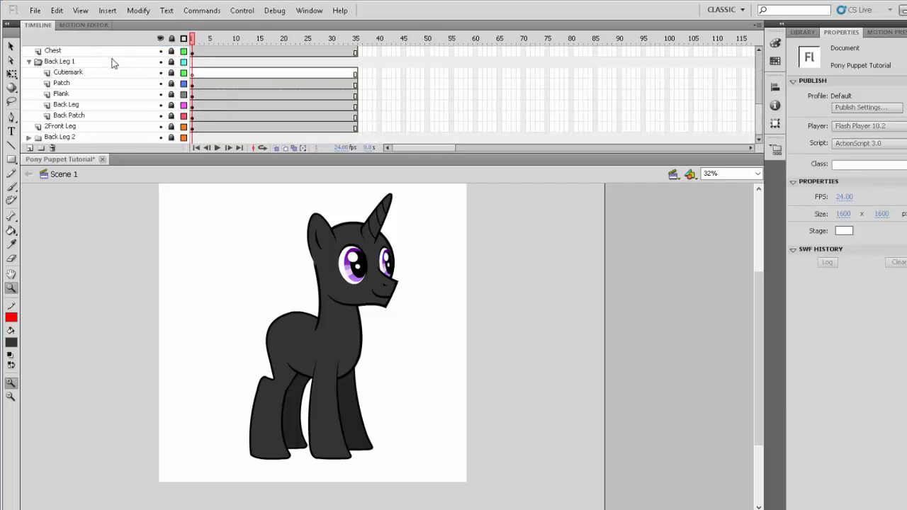
{"action": "left_click", "coordinate": [84, 127]}
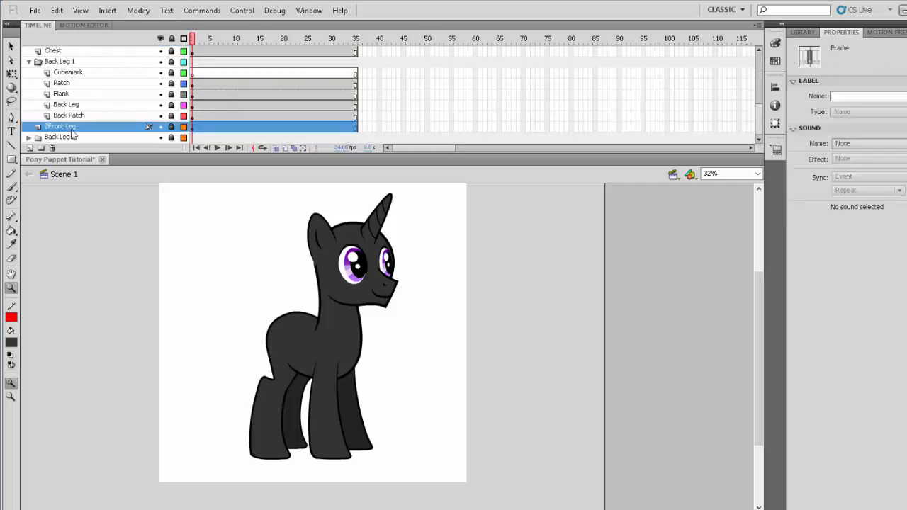
{"action": "left_click", "coordinate": [30, 148]}
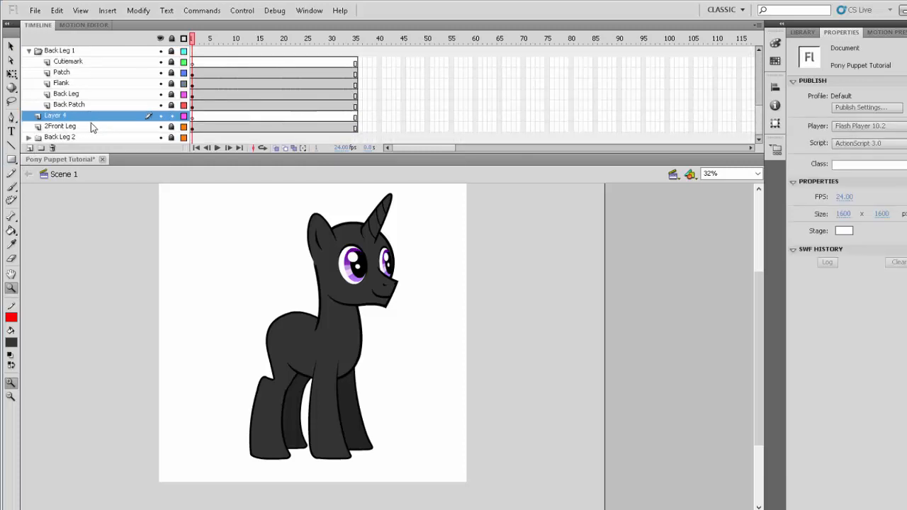
{"action": "left_click_drag", "start_coordinate": [83, 125], "coordinate": [59, 174]}
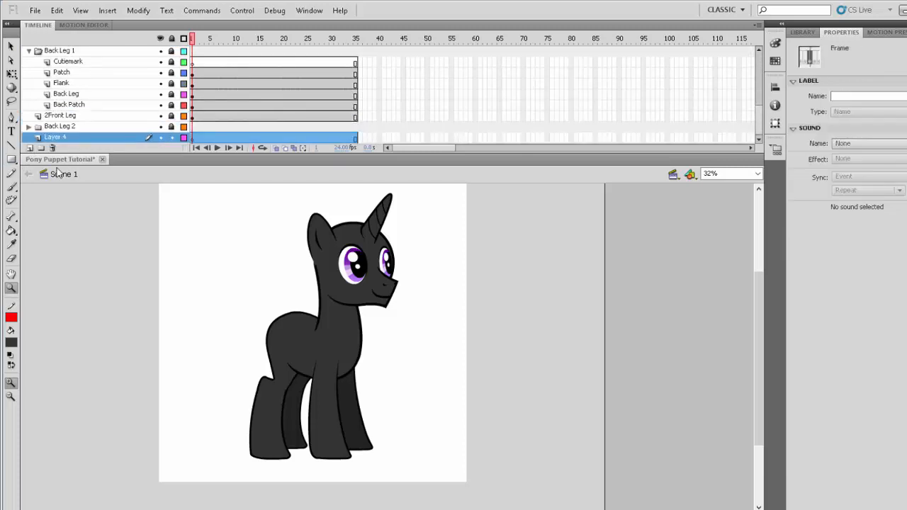
{"action": "double_click", "coordinate": [65, 139]}
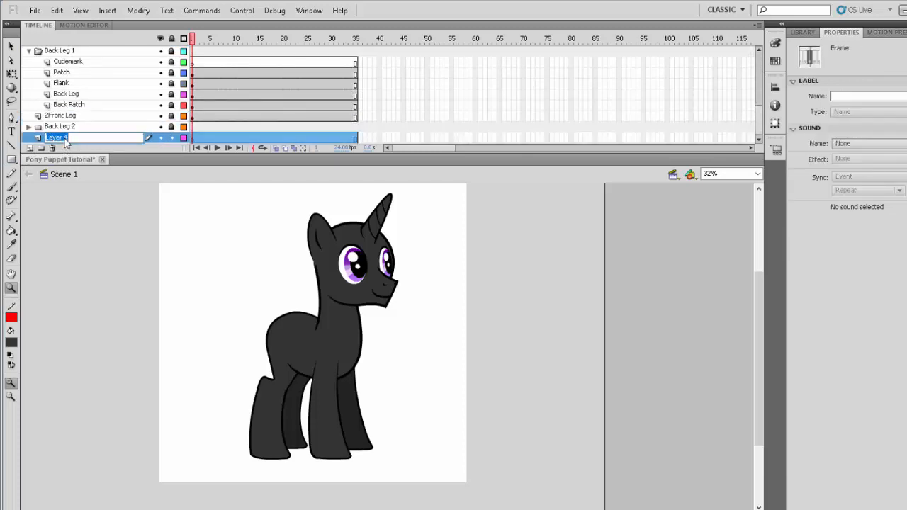
{"action": "type", "text": "Wings"}
{"action": "key", "text": "Return"}
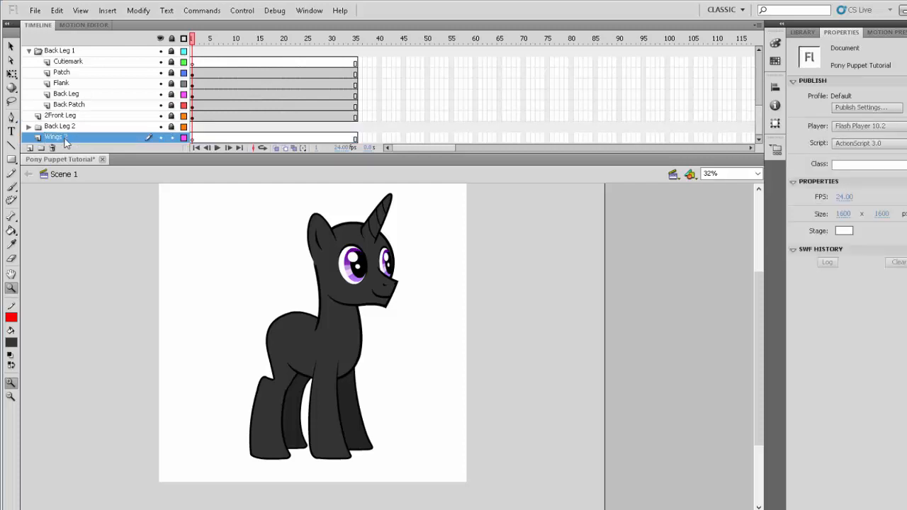
- Select the Wings 1 layer and create a new graphic symbol named Wing
{"action": "scroll", "coordinate": [75, 135], "scroll_direction": "down", "scroll_amount": 5}
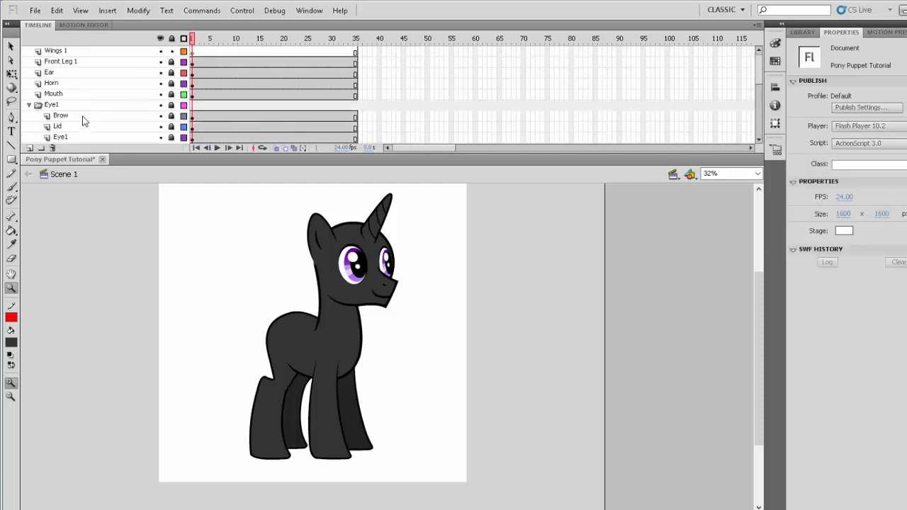
{"action": "left_click", "coordinate": [87, 54]}
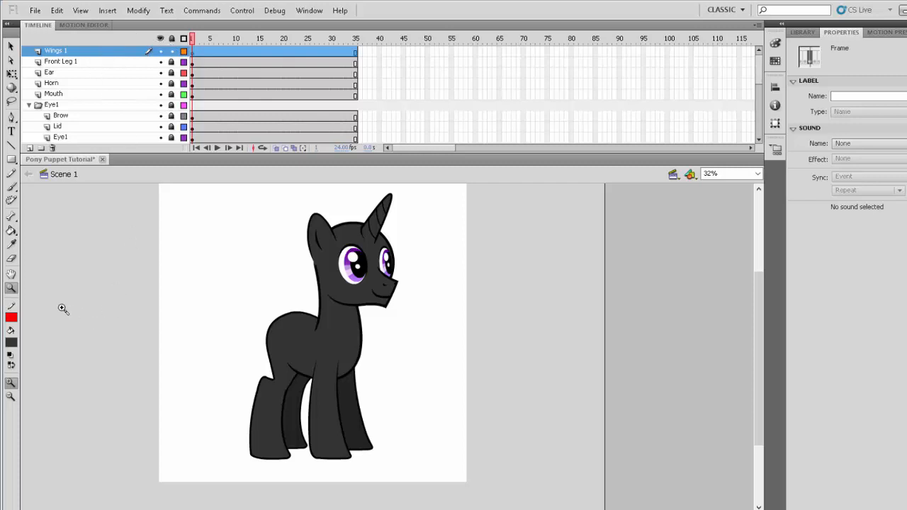
{"action": "left_click", "coordinate": [107, 10]}
{"action": "left_click", "coordinate": [119, 25]}
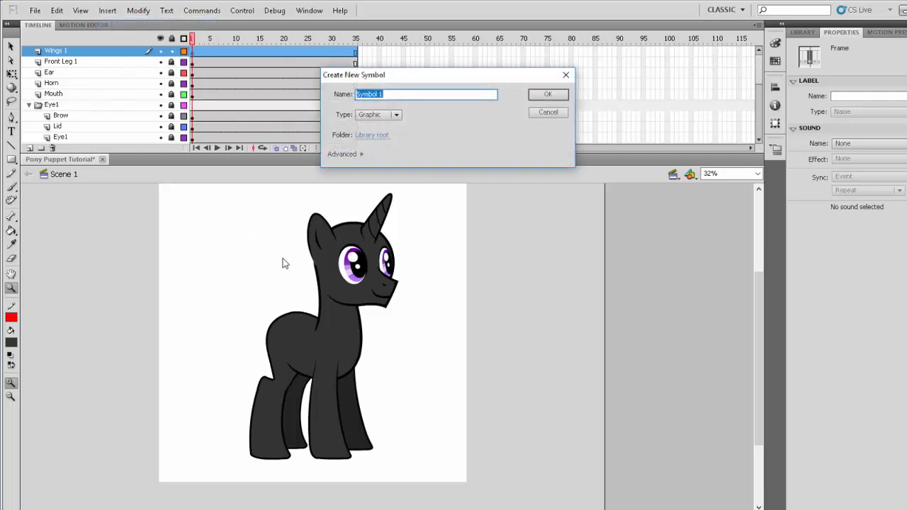
{"action": "type", "text": "Wing"}
{"action": "key", "text": "Return"}
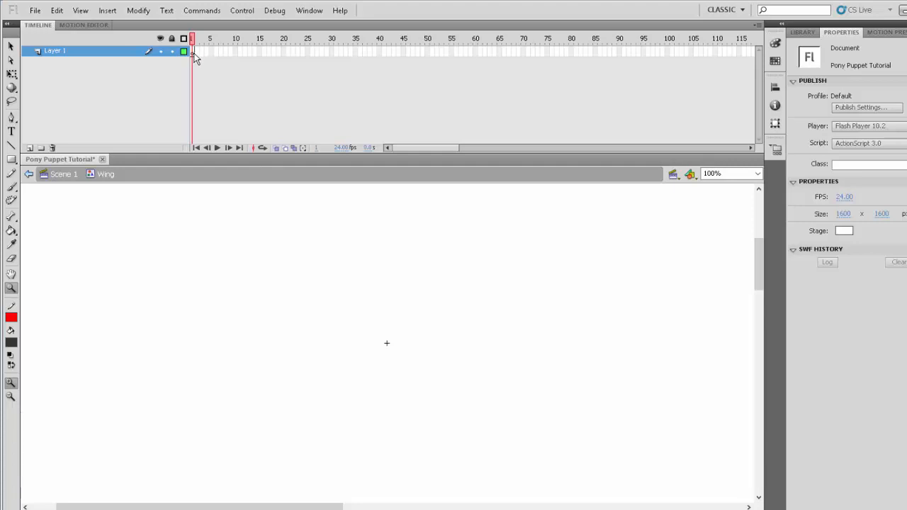
- Convert frames 1 to 8 of the Wing symbol's layer to blank keyframes and go back to frame 1
{"action": "left_click", "coordinate": [226, 51]}
{"action": "left_click_drag", "start_coordinate": [194, 54], "coordinate": [223, 58]}
{"action": "key", "text": "F6"}
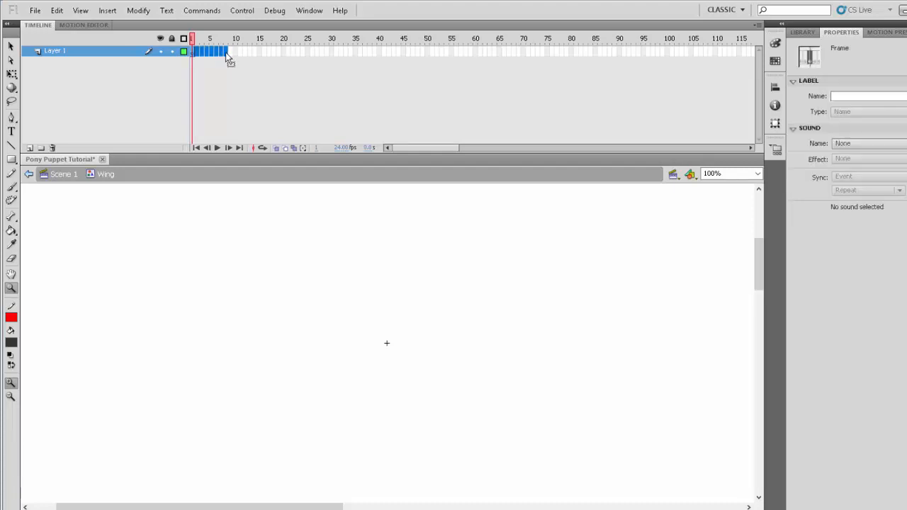
{"action": "key", "text": "F6"}
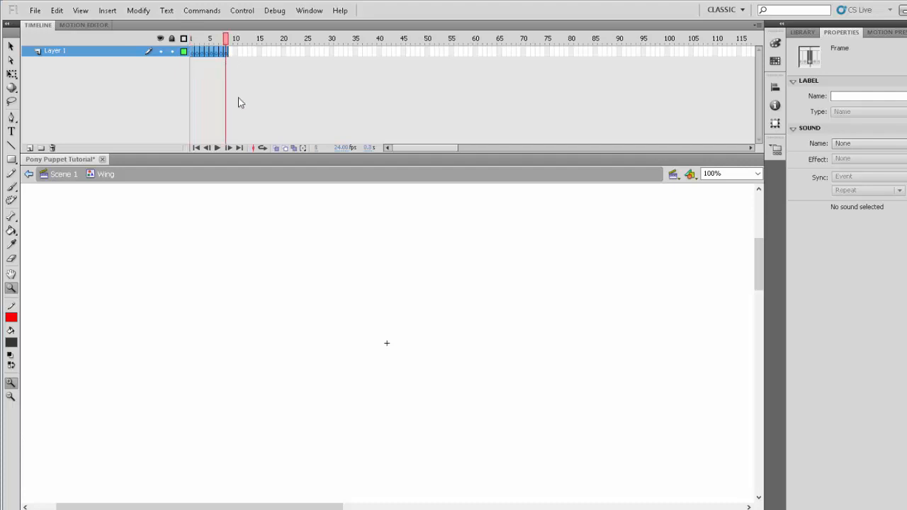
{"action": "left_click_drag", "start_coordinate": [225, 39], "coordinate": [192, 39]}
{"action": "left_click", "coordinate": [90, 63]}
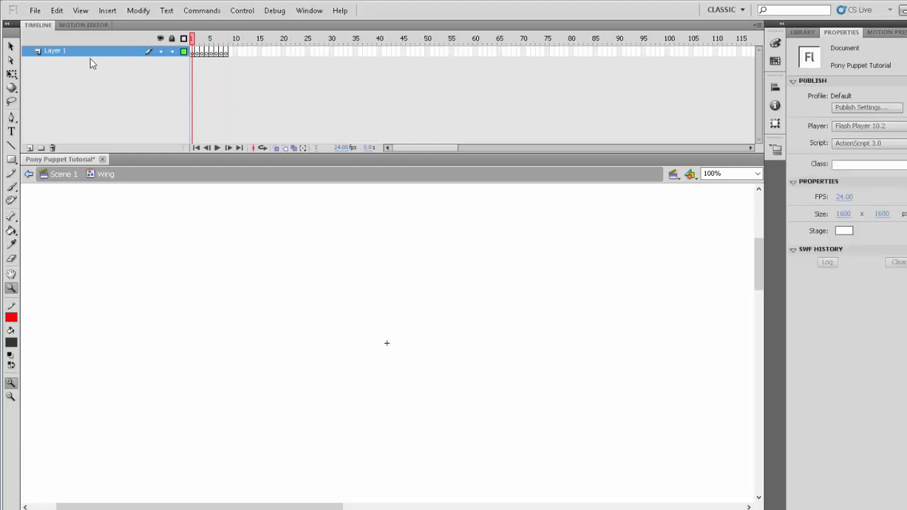
- Set up the Oval tool with a red stroke and no fill for drawing in the Wing symbol
{"action": "left_click", "coordinate": [90, 54]}
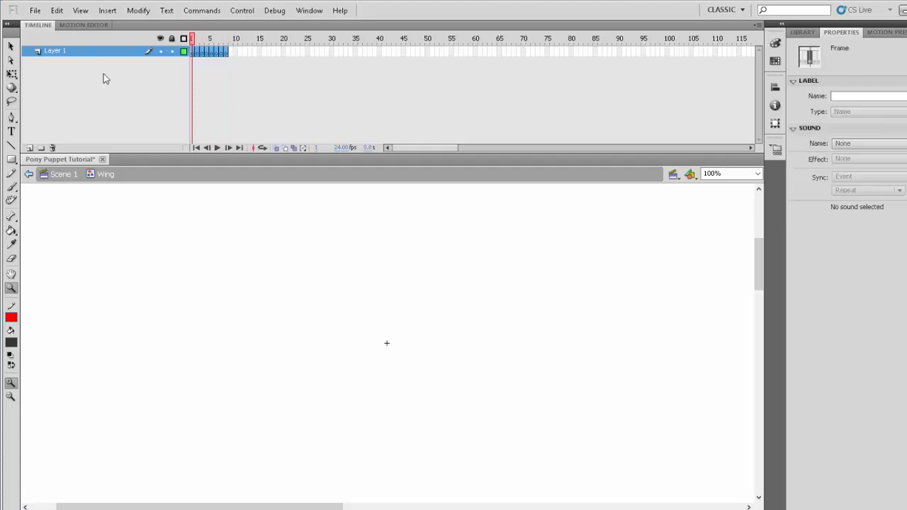
{"action": "left_click", "coordinate": [445, 350]}
{"action": "left_click", "coordinate": [10, 317]}
{"action": "left_click", "coordinate": [10, 317]}
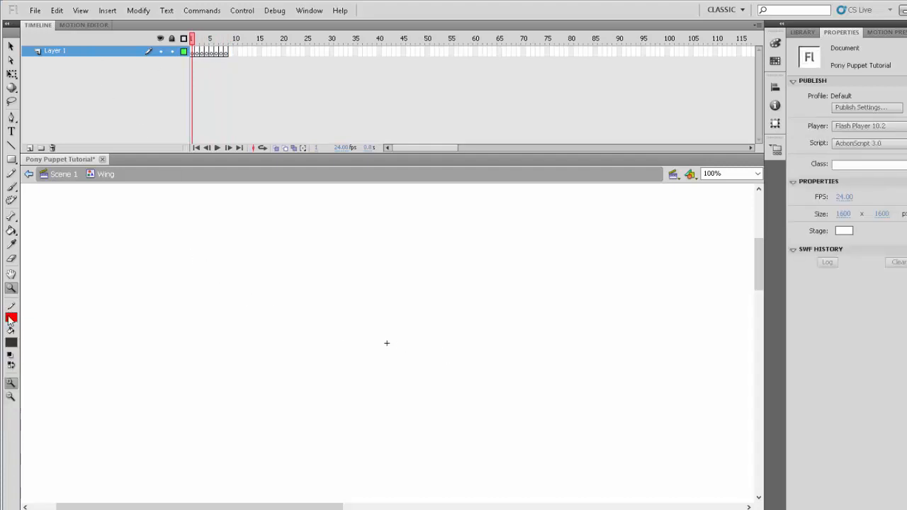
{"action": "left_click", "coordinate": [11, 159]}
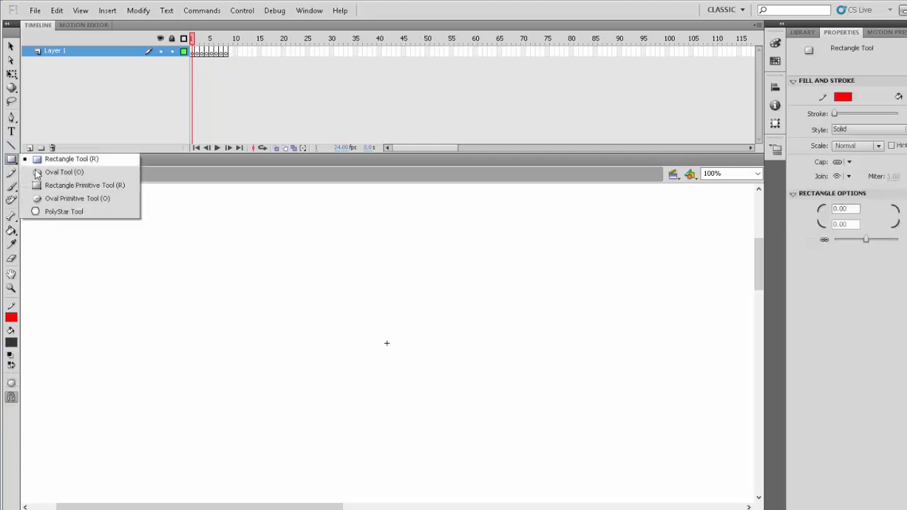
{"action": "left_click", "coordinate": [48, 173]}
{"action": "left_click", "coordinate": [11, 343]}
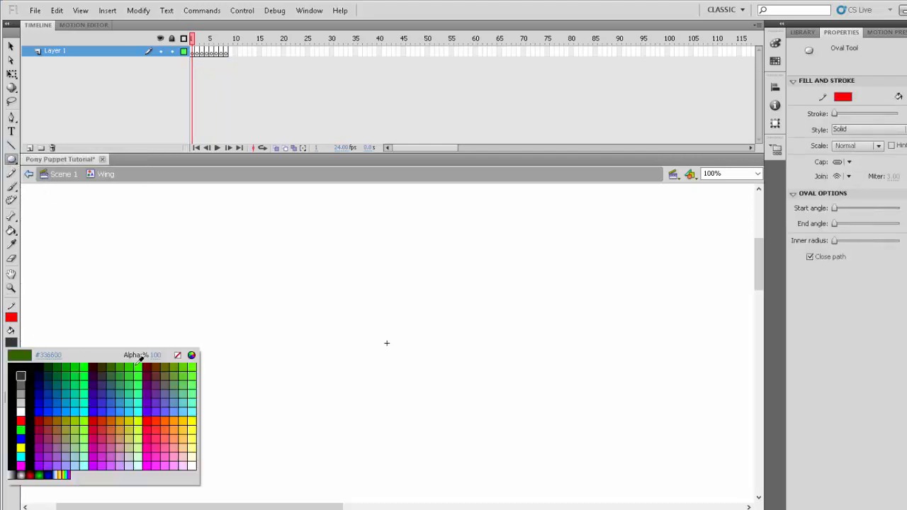
{"action": "left_click", "coordinate": [177, 356]}
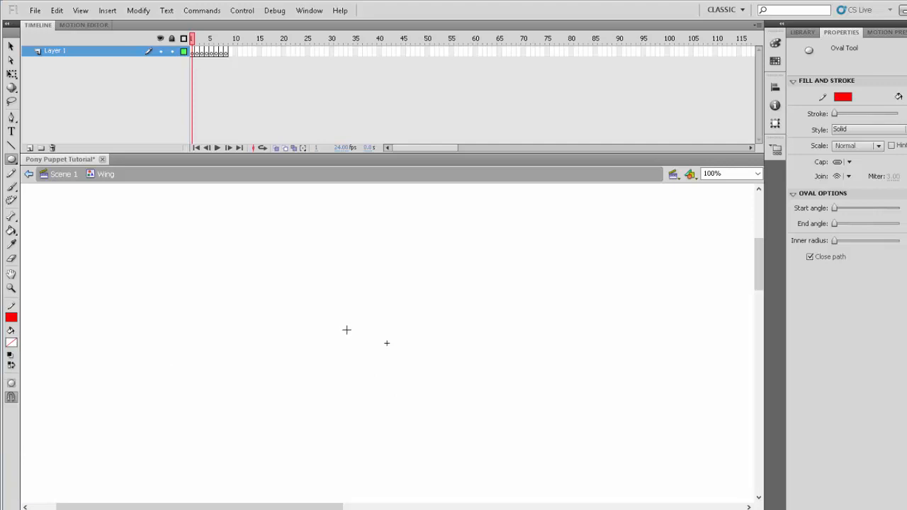
- Draw an oval about 294 by 207 px around the registration point and rotate it clockwise so its long axis slopes downward
{"action": "left_click_drag", "start_coordinate": [327, 290], "coordinate": [502, 414]}
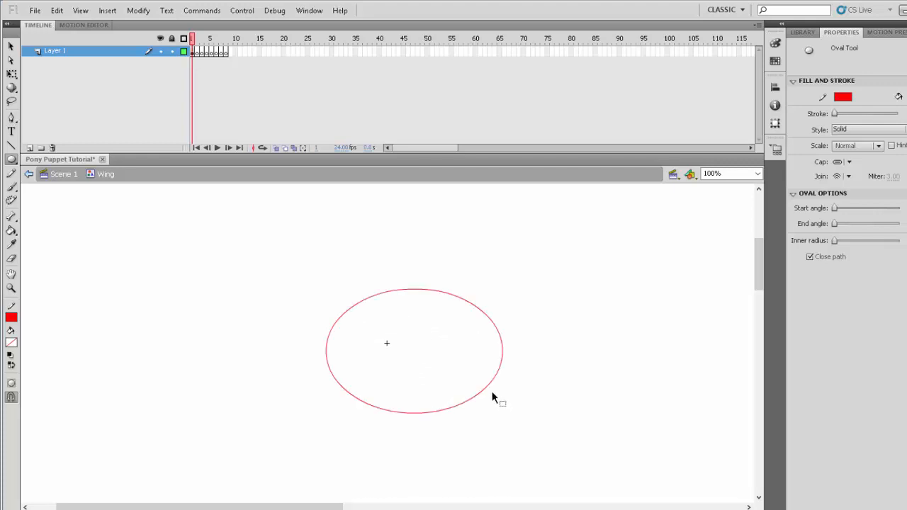
{"action": "left_click", "coordinate": [489, 388], "text": "ctrl"}
{"action": "key", "text": "q"}
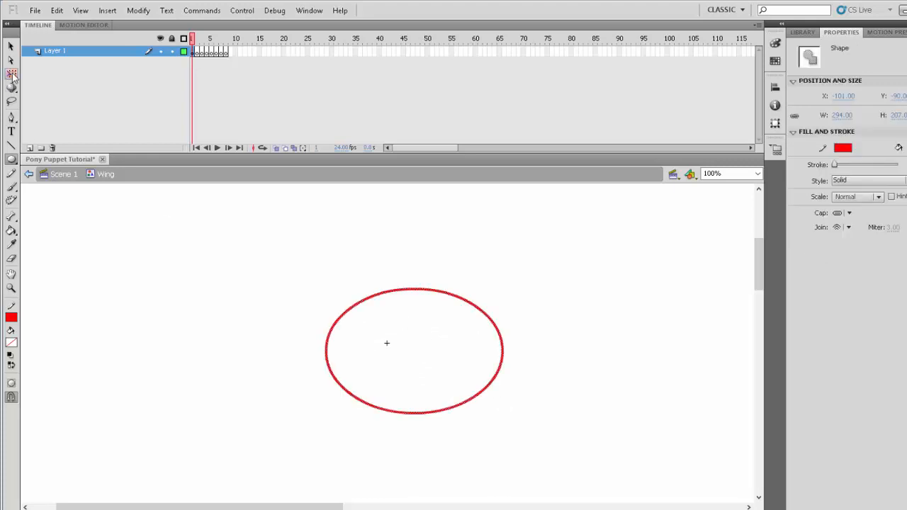
{"action": "left_click_drag", "start_coordinate": [506, 284], "coordinate": [475, 341]}
{"action": "left_click_drag", "start_coordinate": [446, 300], "coordinate": [438, 299]}
{"action": "left_click", "coordinate": [511, 356]}
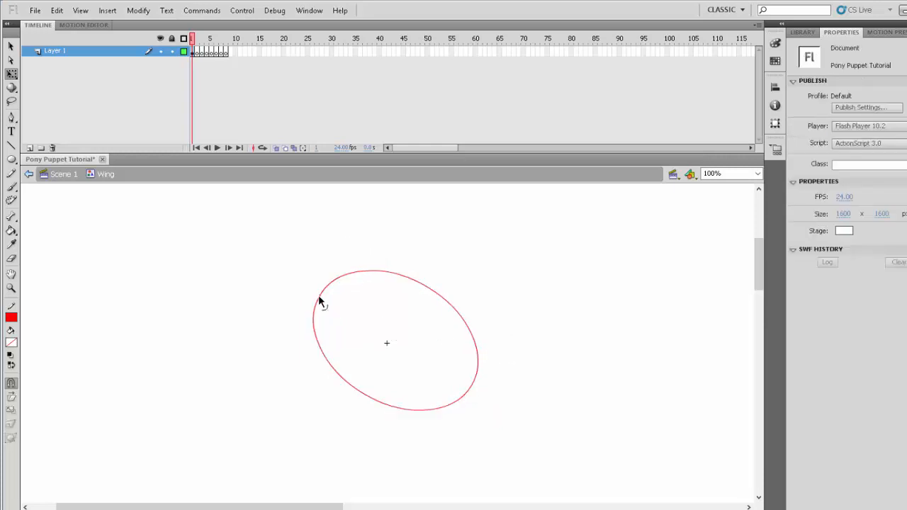
- Reshape the oval into an egg-like wing outline with a narrow upper-left tip and a fuller, rounded lower-right end
{"action": "left_click_drag", "start_coordinate": [319, 299], "coordinate": [306, 291]}
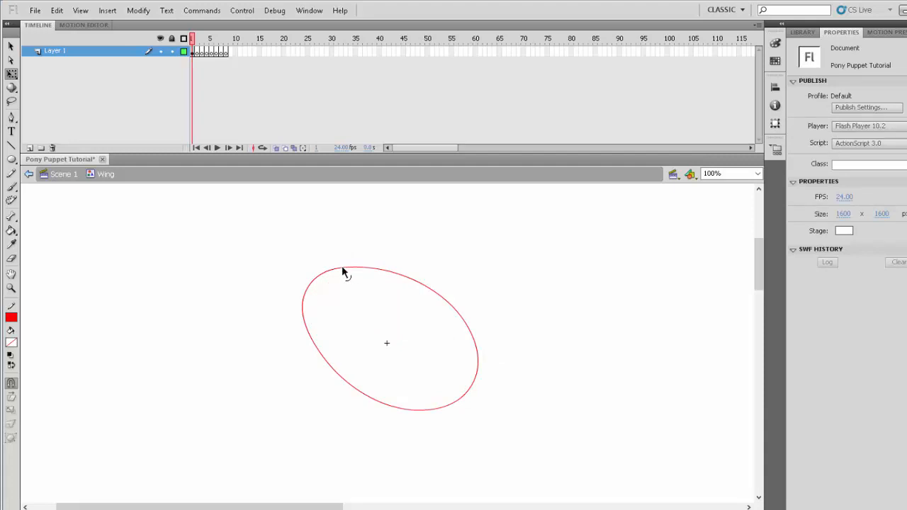
{"action": "left_click_drag", "start_coordinate": [364, 270], "coordinate": [363, 279]}
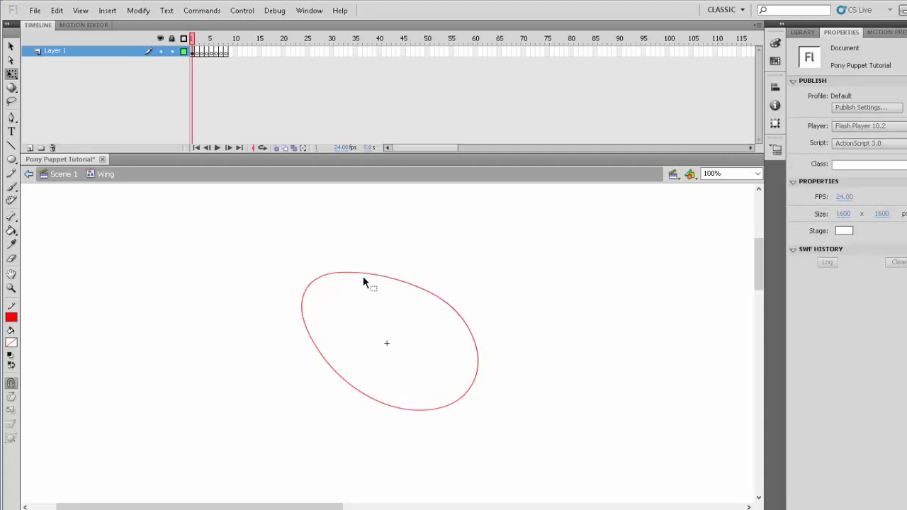
{"action": "left_click_drag", "start_coordinate": [472, 334], "coordinate": [475, 330]}
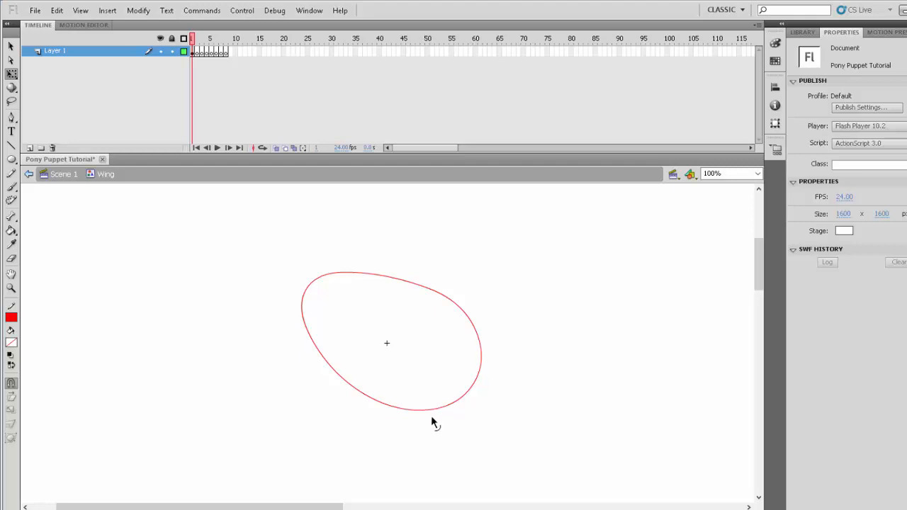
{"action": "left_click_drag", "start_coordinate": [432, 418], "coordinate": [432, 420]}
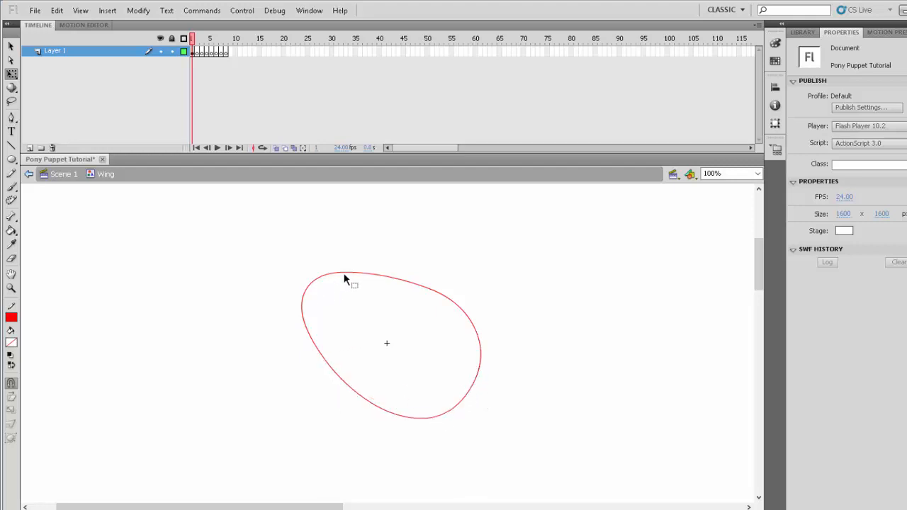
{"action": "left_click_drag", "start_coordinate": [344, 279], "coordinate": [339, 283]}
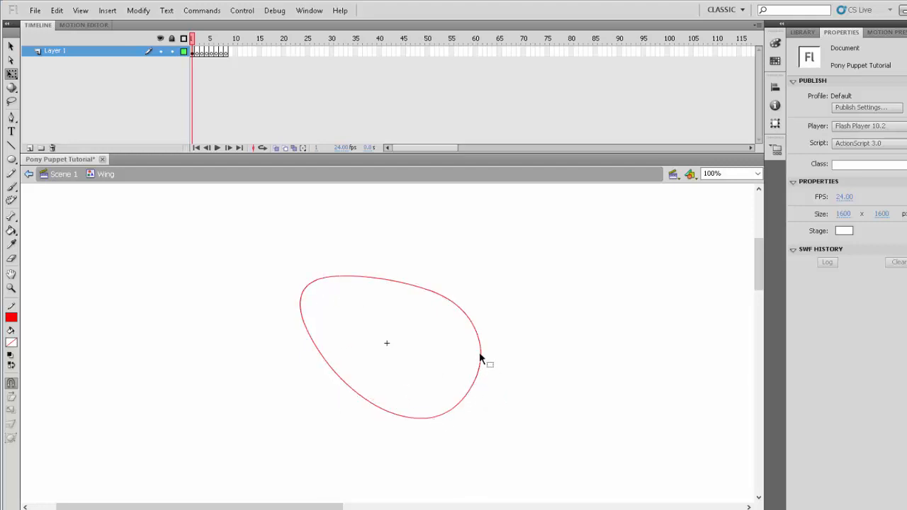
{"action": "left_click_drag", "start_coordinate": [482, 358], "coordinate": [485, 358]}
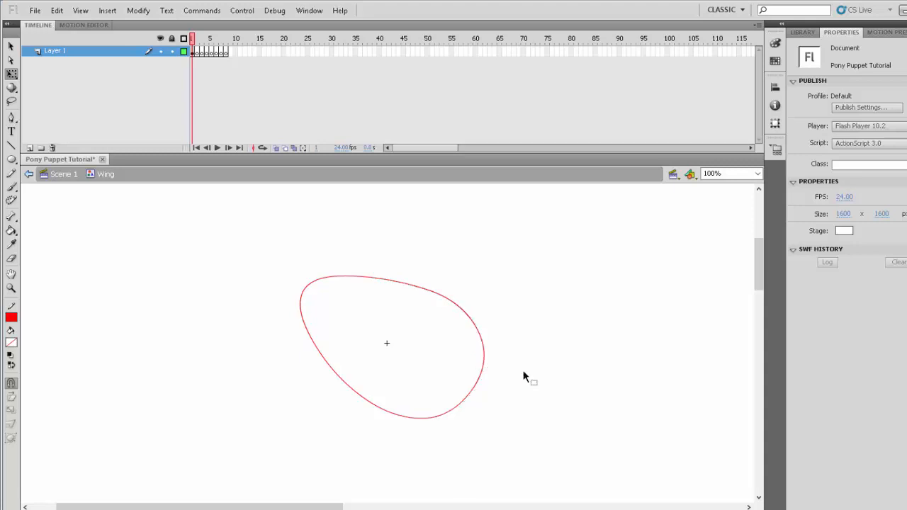
- Copy the wing outline and paste the duplicate in place over the original
{"action": "left_click", "coordinate": [12, 287]}
{"action": "left_click_drag", "start_coordinate": [284, 231], "coordinate": [536, 466]}
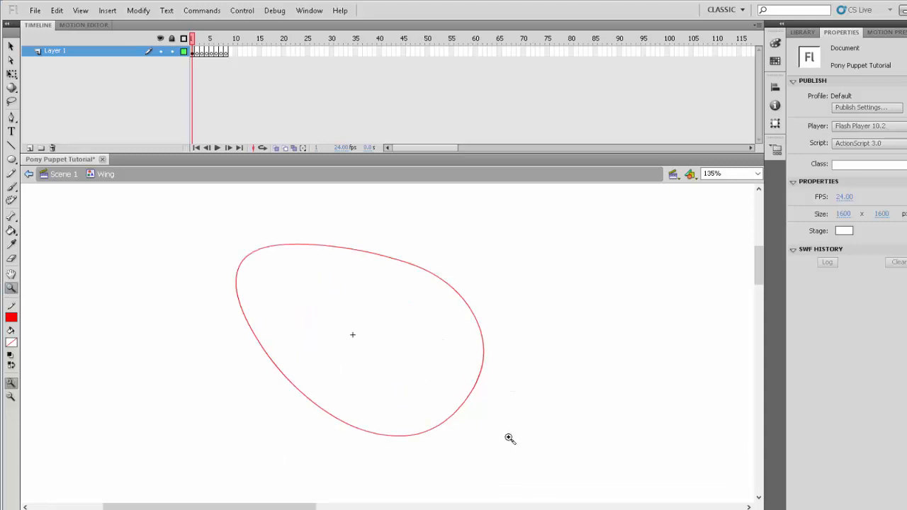
{"action": "left_click", "coordinate": [470, 394]}
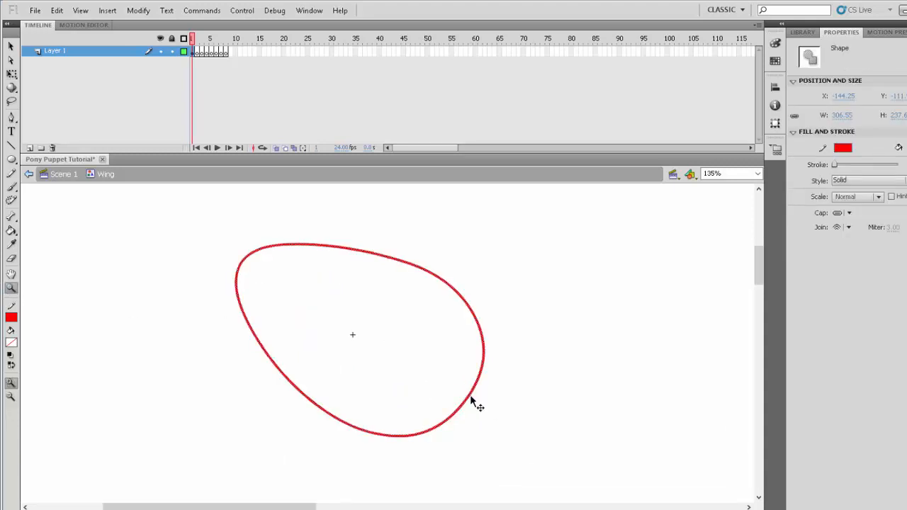
{"action": "right_click", "coordinate": [470, 394]}
{"action": "left_click", "coordinate": [501, 165]}
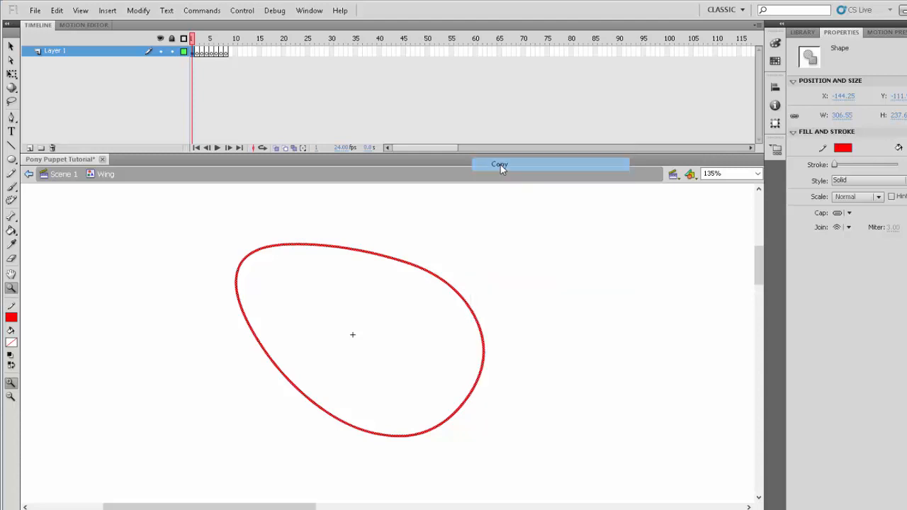
{"action": "right_click", "coordinate": [496, 253]}
{"action": "left_click", "coordinate": [547, 299]}
- Shrink and slightly skew the pasted outline to about 288 by 219 px so it sits evenly inside the original
{"action": "left_click", "coordinate": [11, 73]}
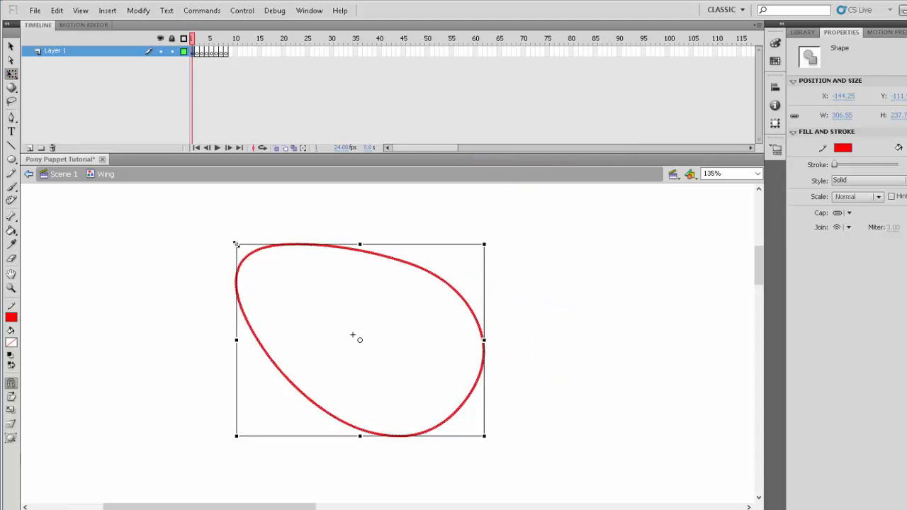
{"action": "left_click_drag", "start_coordinate": [236, 244], "coordinate": [243, 248]}
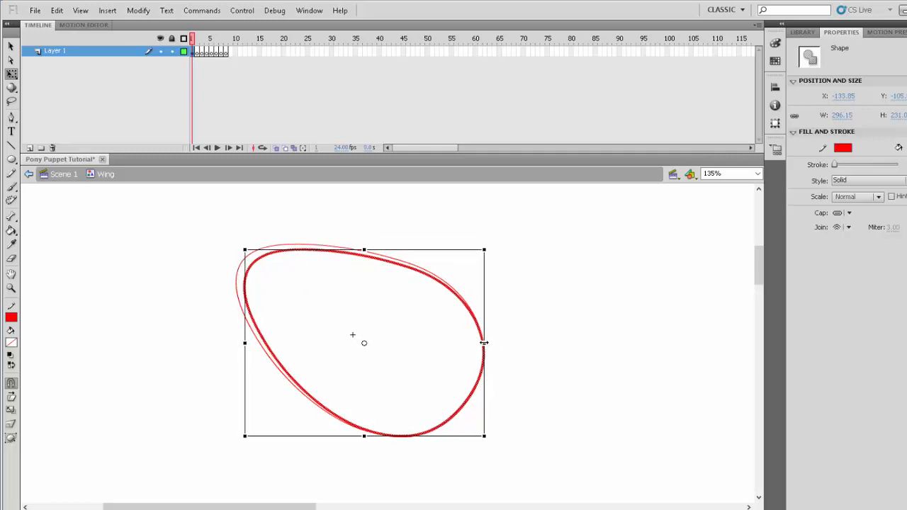
{"action": "left_click_drag", "start_coordinate": [484, 343], "coordinate": [478, 343]}
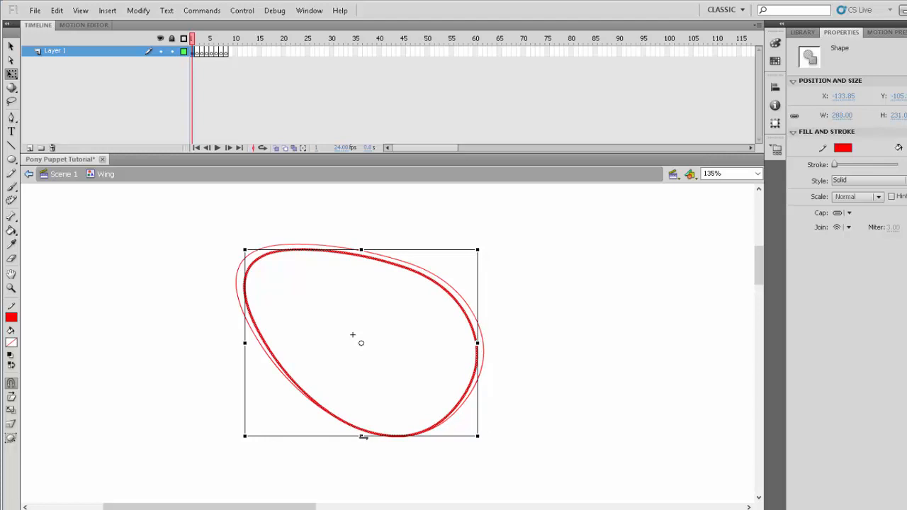
{"action": "left_click_drag", "start_coordinate": [361, 437], "coordinate": [361, 427]}
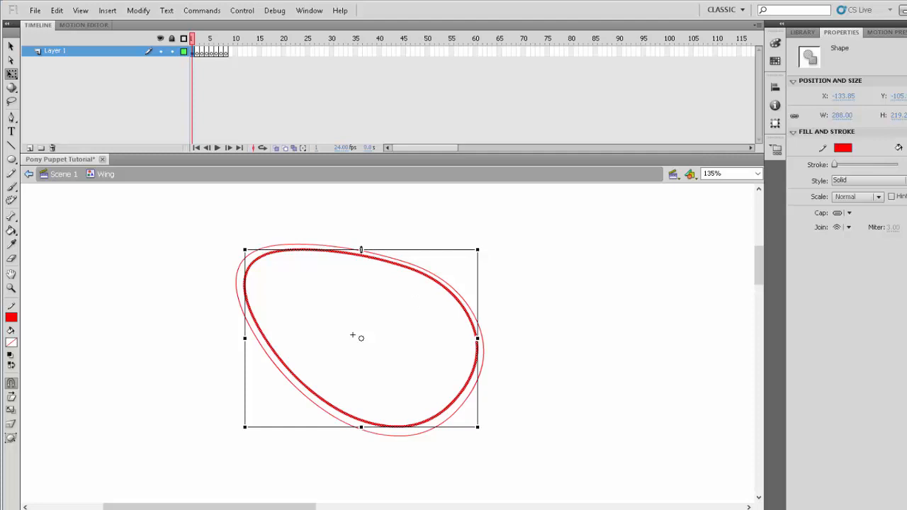
{"action": "left_click_drag", "start_coordinate": [362, 250], "coordinate": [360, 251]}
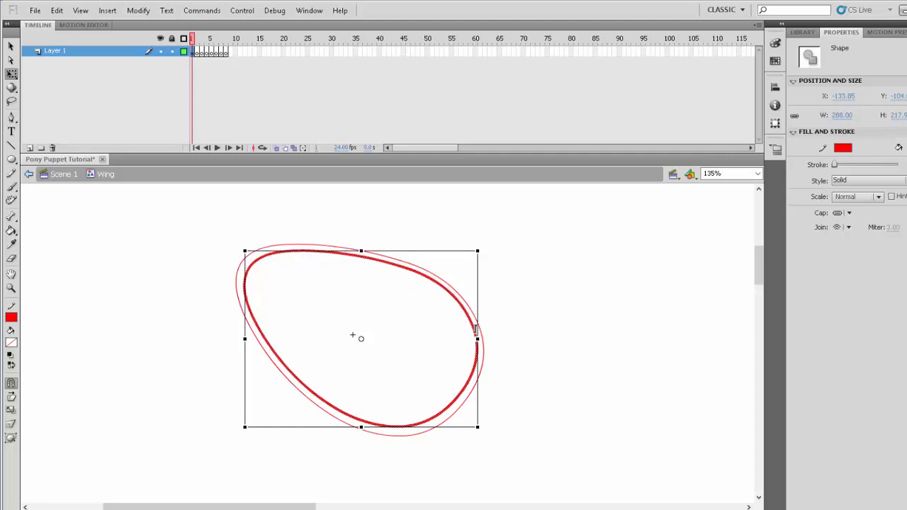
{"action": "left_click_drag", "start_coordinate": [475, 329], "coordinate": [475, 331]}
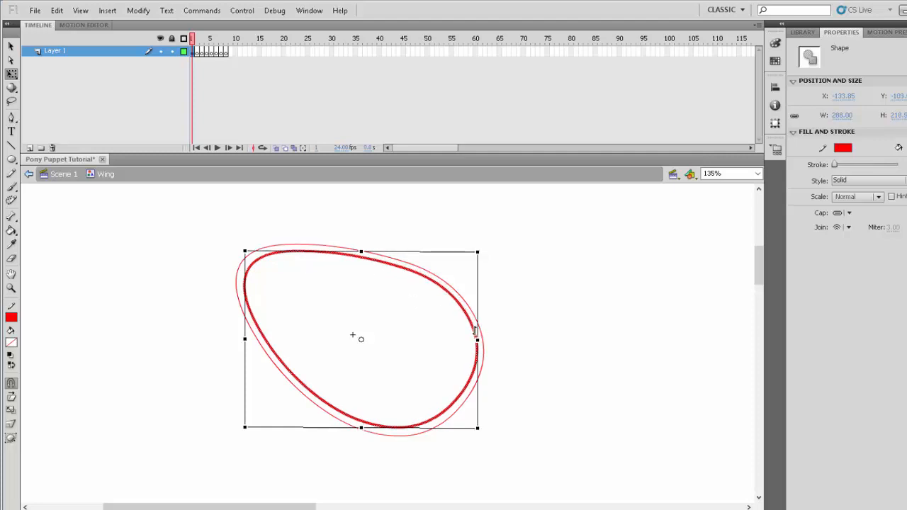
{"action": "left_click_drag", "start_coordinate": [243, 302], "coordinate": [242, 300]}
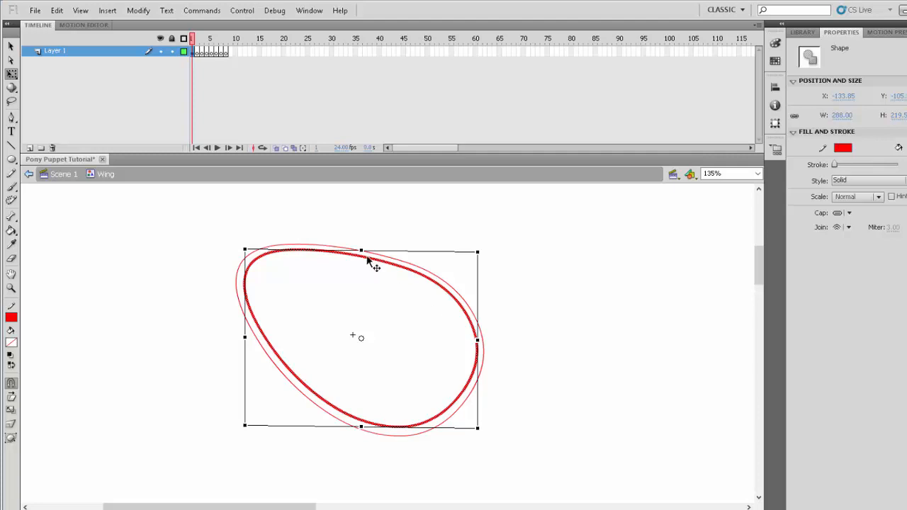
{"action": "left_click_drag", "start_coordinate": [360, 250], "coordinate": [361, 252]}
{"action": "left_click", "coordinate": [536, 339]}
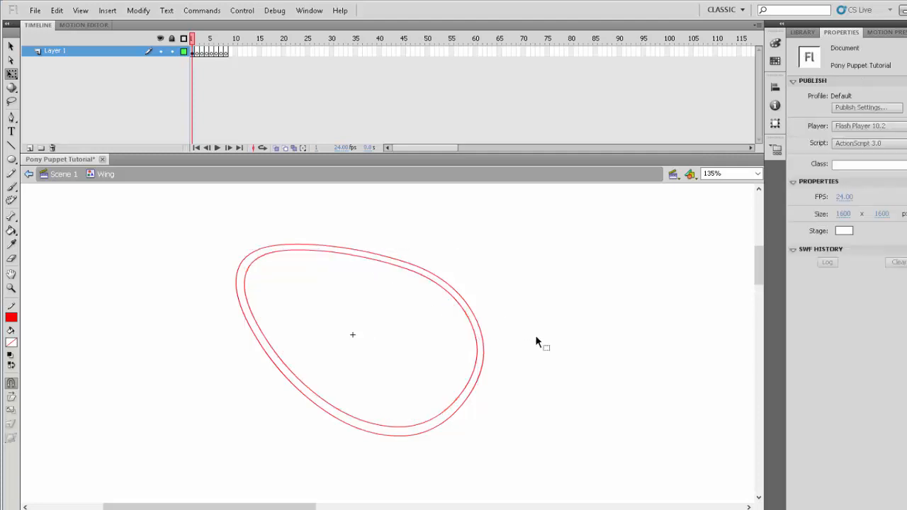
- Draw a scalloped line of three curved feather tips across the wing, from the inner outline's lower edge to its upper edge
{"action": "left_click", "coordinate": [11, 145]}
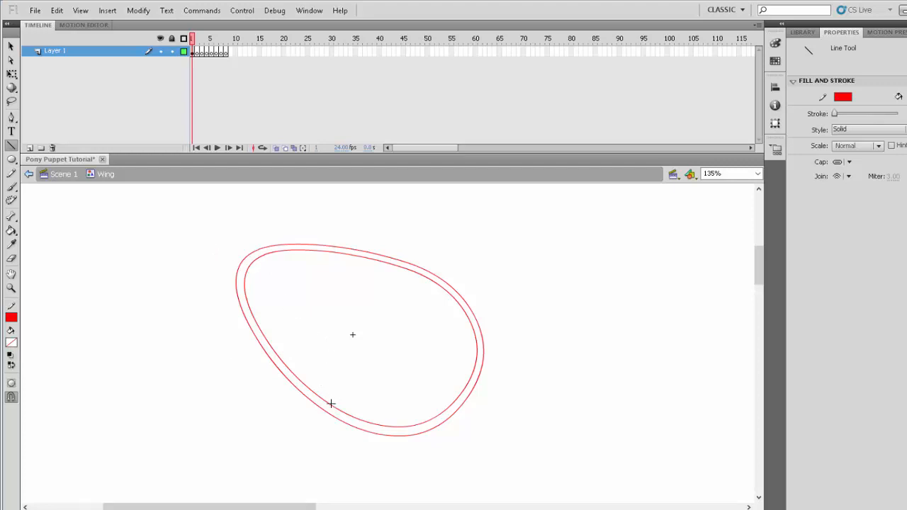
{"action": "left_click_drag", "start_coordinate": [329, 401], "coordinate": [334, 346]}
{"action": "mouse_move", "coordinate": [330, 387]}
{"action": "left_mouse_down"}
{"action": "mouse_move", "coordinate": [306, 362]}
{"action": "mouse_move", "coordinate": [339, 351]}
{"action": "mouse_move", "coordinate": [360, 304]}
{"action": "mouse_move", "coordinate": [321, 302]}
{"action": "left_mouse_up"}
{"action": "left_click_drag", "start_coordinate": [347, 347], "coordinate": [340, 355]}
{"action": "left_click_drag", "start_coordinate": [360, 304], "coordinate": [361, 264]}
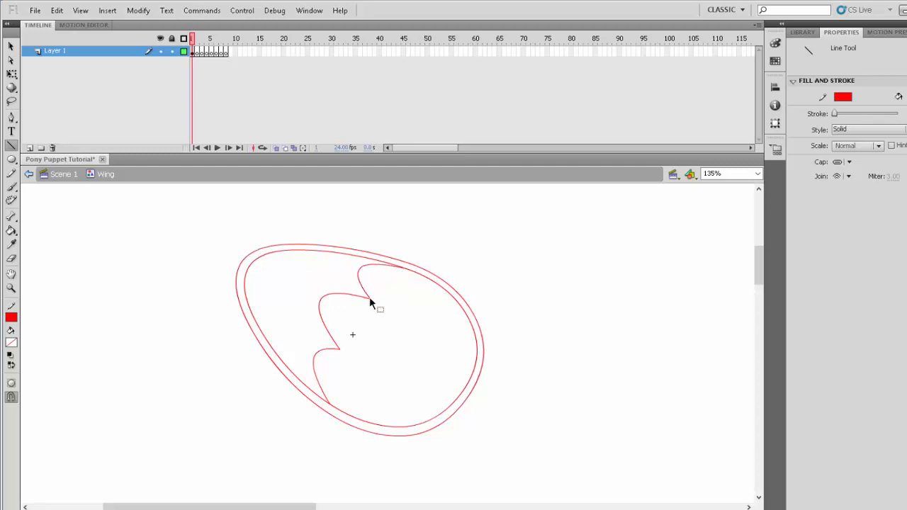
- Move the scalloped line's inner points farther right and adjust its curves to deepen the notches between the feather tips
{"action": "left_click_drag", "start_coordinate": [340, 350], "coordinate": [367, 365]}
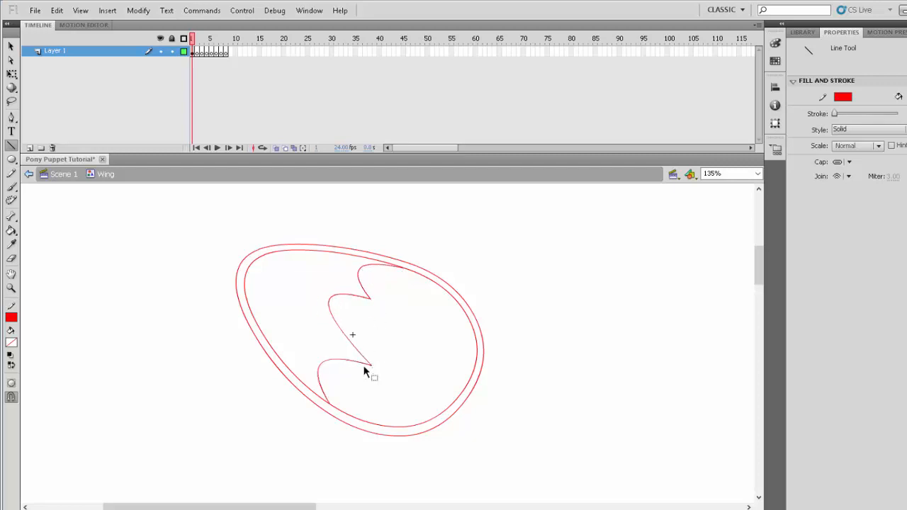
{"action": "left_click_drag", "start_coordinate": [332, 297], "coordinate": [330, 319]}
{"action": "left_click_drag", "start_coordinate": [361, 271], "coordinate": [404, 312]}
{"action": "left_click_drag", "start_coordinate": [337, 323], "coordinate": [333, 314]}
{"action": "left_click_drag", "start_coordinate": [370, 274], "coordinate": [382, 274]}
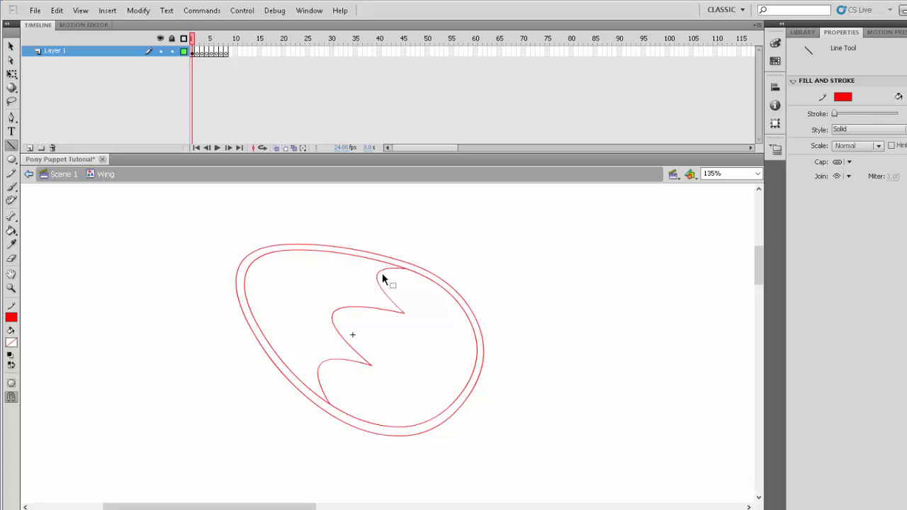
{"action": "left_click_drag", "start_coordinate": [320, 375], "coordinate": [366, 372]}
{"action": "left_click_drag", "start_coordinate": [345, 313], "coordinate": [348, 307]}
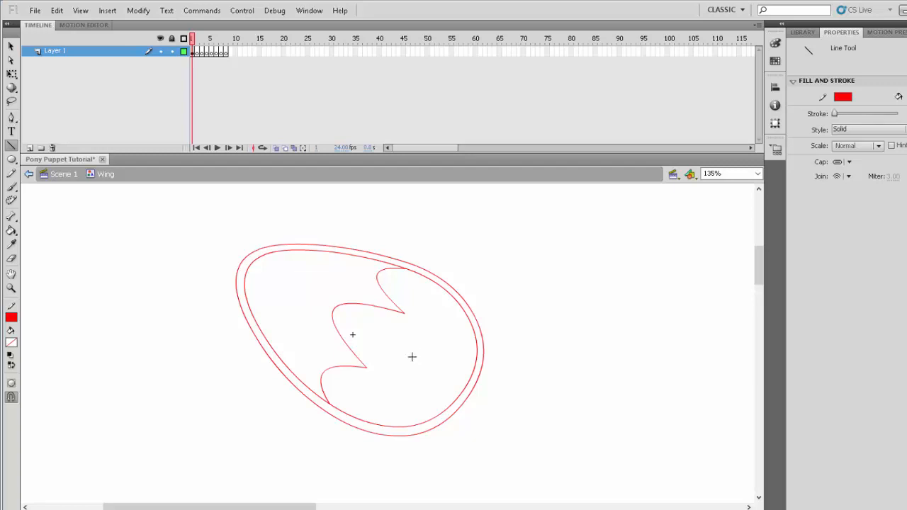
- Draw a second scalloped line just inside the first, adjusting both curves to form an evenly thick feather border
{"action": "mouse_move", "coordinate": [338, 409]}
{"action": "left_mouse_down"}
{"action": "mouse_move", "coordinate": [376, 375]}
{"action": "mouse_move", "coordinate": [334, 374]}
{"action": "mouse_move", "coordinate": [405, 329]}
{"action": "mouse_move", "coordinate": [351, 317]}
{"action": "left_mouse_up"}
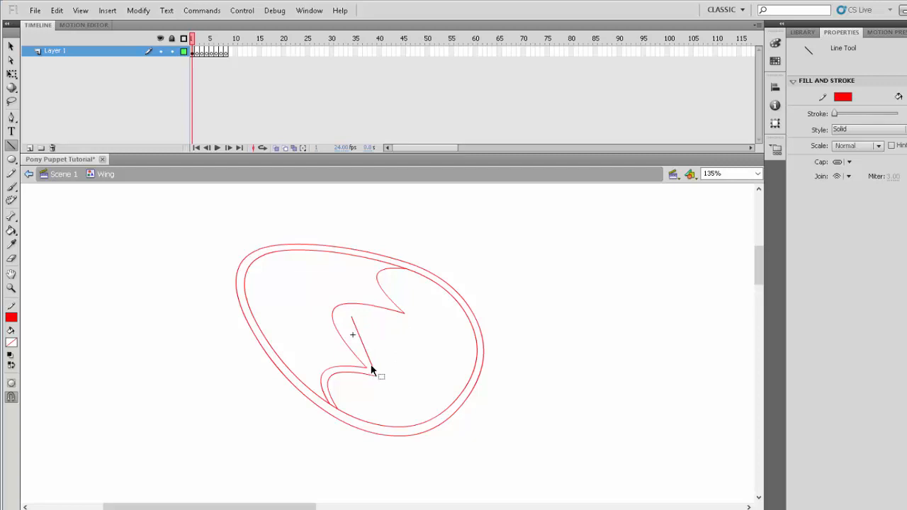
{"action": "left_click_drag", "start_coordinate": [367, 368], "coordinate": [346, 336]}
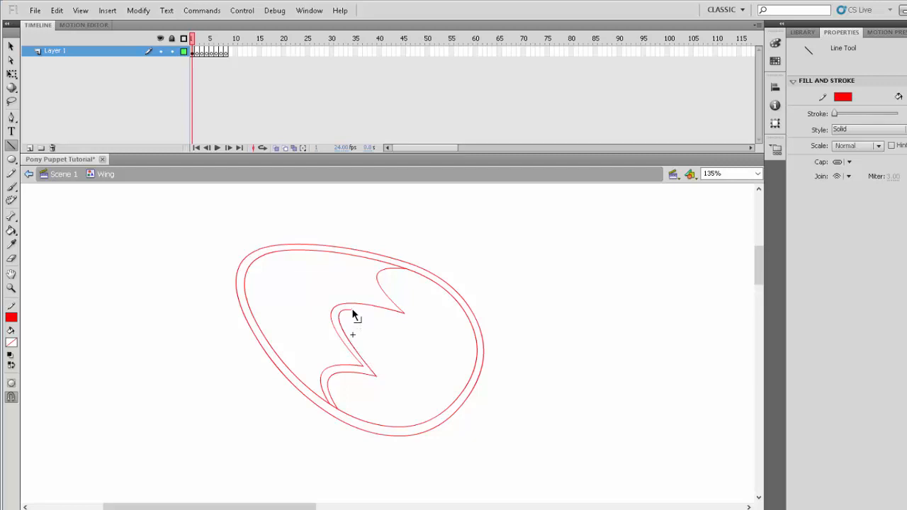
{"action": "mouse_move", "coordinate": [352, 309]}
{"action": "left_mouse_down"}
{"action": "mouse_move", "coordinate": [419, 326]}
{"action": "mouse_move", "coordinate": [411, 320]}
{"action": "mouse_move", "coordinate": [412, 268]}
{"action": "left_mouse_up"}
{"action": "mouse_move", "coordinate": [413, 300]}
{"action": "left_mouse_down"}
{"action": "mouse_move", "coordinate": [390, 288]}
{"action": "mouse_move", "coordinate": [400, 310]}
{"action": "left_mouse_up"}
{"action": "left_click_drag", "start_coordinate": [391, 276], "coordinate": [394, 279]}
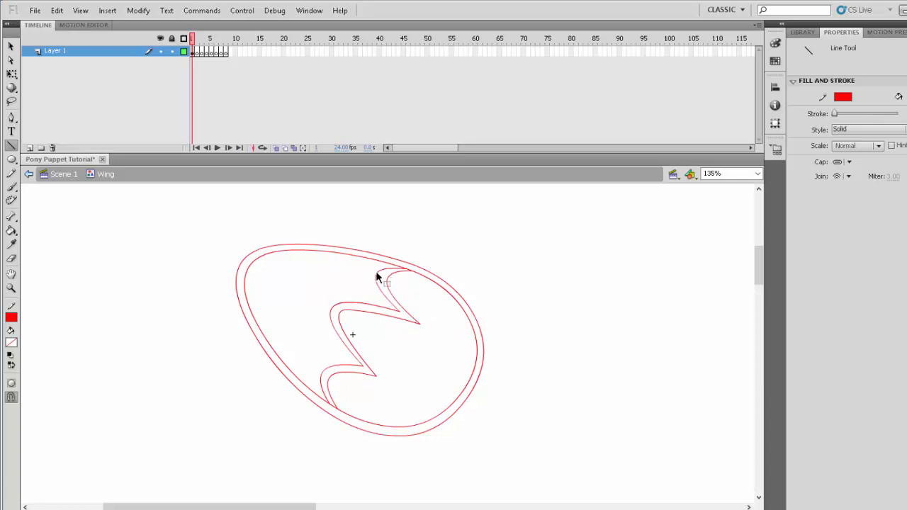
{"action": "left_click_drag", "start_coordinate": [376, 274], "coordinate": [381, 275]}
- Delete the short inner-outline segments between the two scalloped lines at both ends of the feather border
{"action": "left_click", "coordinate": [334, 410], "text": "ctrl"}
{"action": "left_click", "coordinate": [415, 273], "text": "ctrl+shift"}
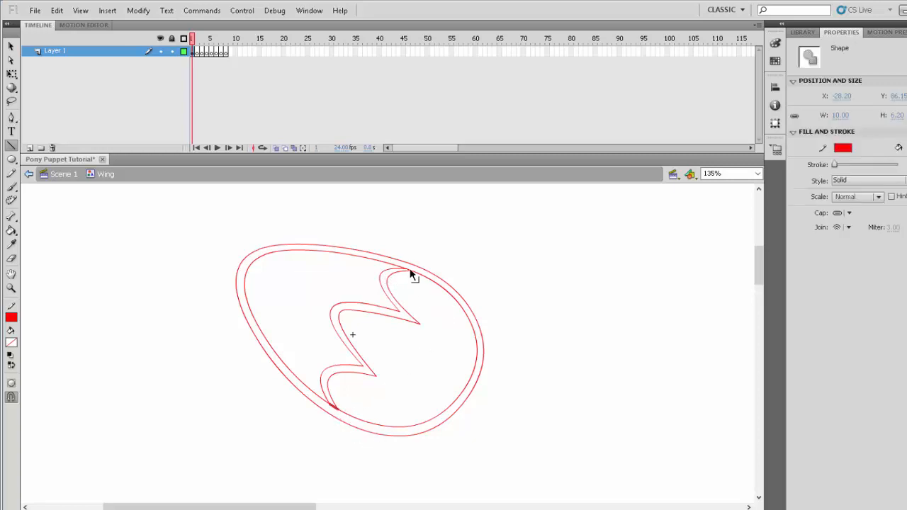
{"action": "key", "text": "Delete"}
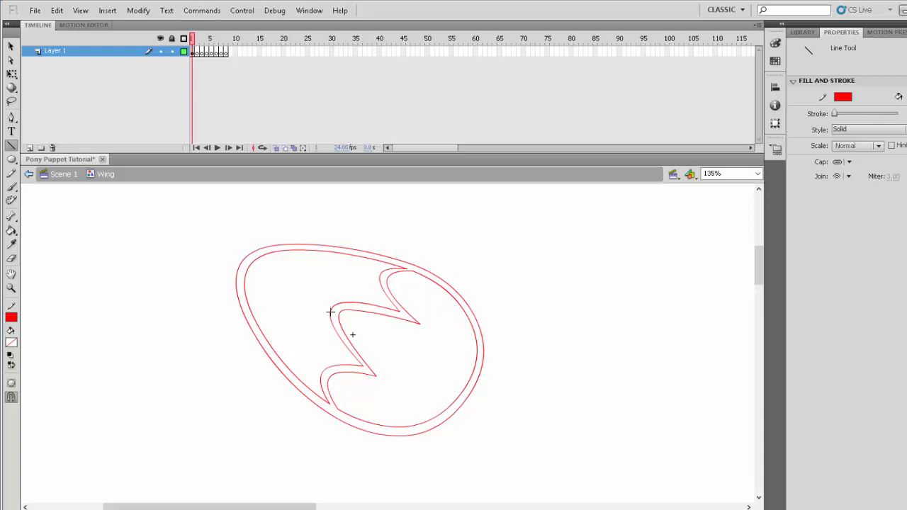
- Draw a pair of closely spaced lines from each of the three feather tips to the inner outline's left side
{"action": "left_click_drag", "start_coordinate": [330, 312], "coordinate": [246, 274]}
{"action": "key", "text": "ctrl+z"}
{"action": "mouse_move", "coordinate": [331, 315]}
{"action": "left_mouse_down"}
{"action": "mouse_move", "coordinate": [245, 269]}
{"action": "mouse_move", "coordinate": [331, 309]}
{"action": "left_mouse_up"}
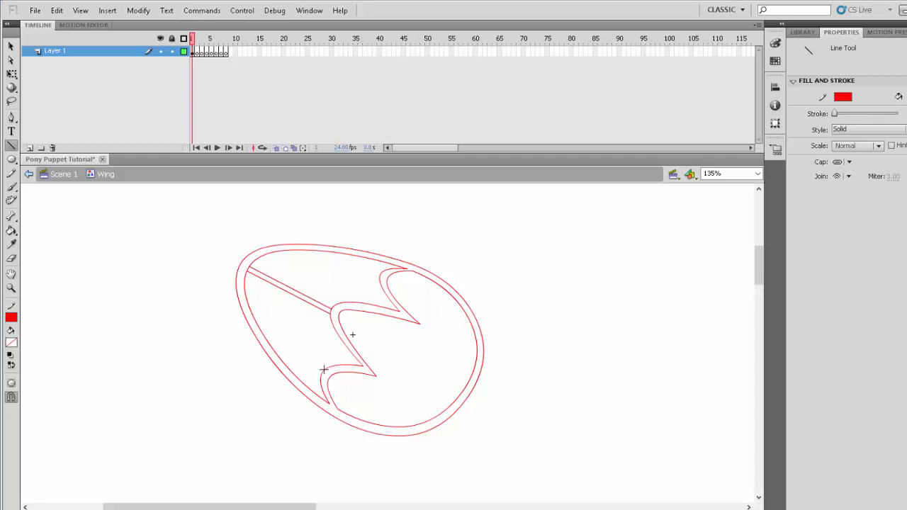
{"action": "mouse_move", "coordinate": [321, 372]}
{"action": "left_mouse_down"}
{"action": "mouse_move", "coordinate": [249, 306]}
{"action": "mouse_move", "coordinate": [296, 360]}
{"action": "mouse_move", "coordinate": [322, 375]}
{"action": "left_mouse_up"}
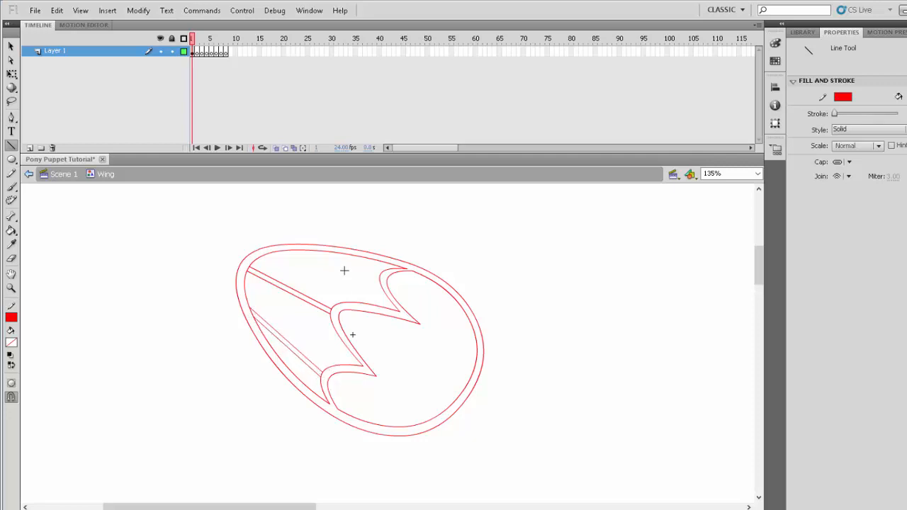
{"action": "mouse_move", "coordinate": [381, 273]}
{"action": "left_mouse_down"}
{"action": "mouse_move", "coordinate": [266, 256]}
{"action": "mouse_move", "coordinate": [380, 279]}
{"action": "left_mouse_up"}
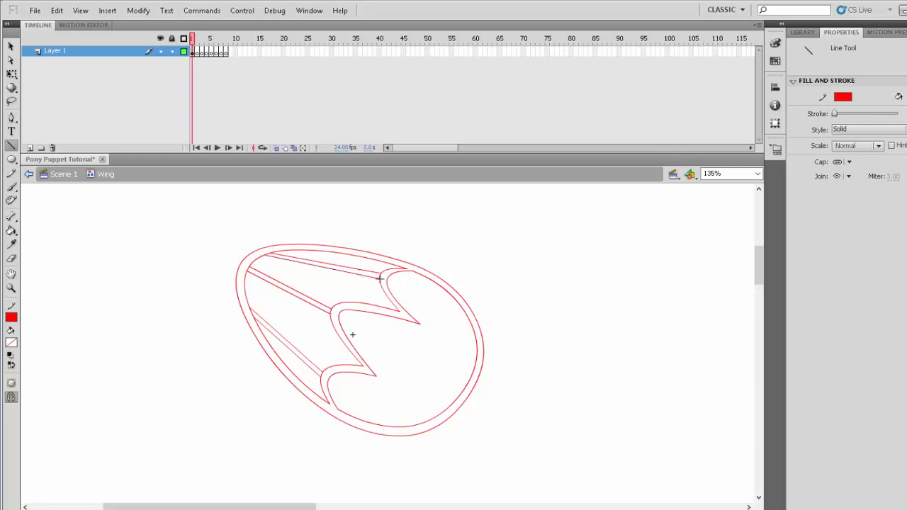
- Delete the short segments closing both ends of each feather line pair so the lines open into the surrounding outlines
{"action": "key", "text": "v"}
{"action": "left_click", "coordinate": [380, 277]}
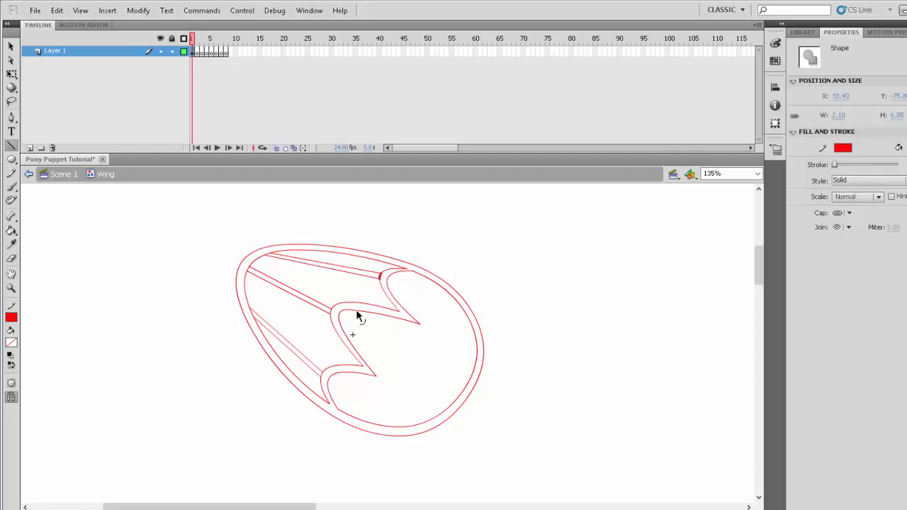
{"action": "left_click", "coordinate": [332, 312], "text": "shift"}
{"action": "left_click", "coordinate": [323, 375], "text": "shift"}
{"action": "left_click", "coordinate": [252, 313], "text": "shift"}
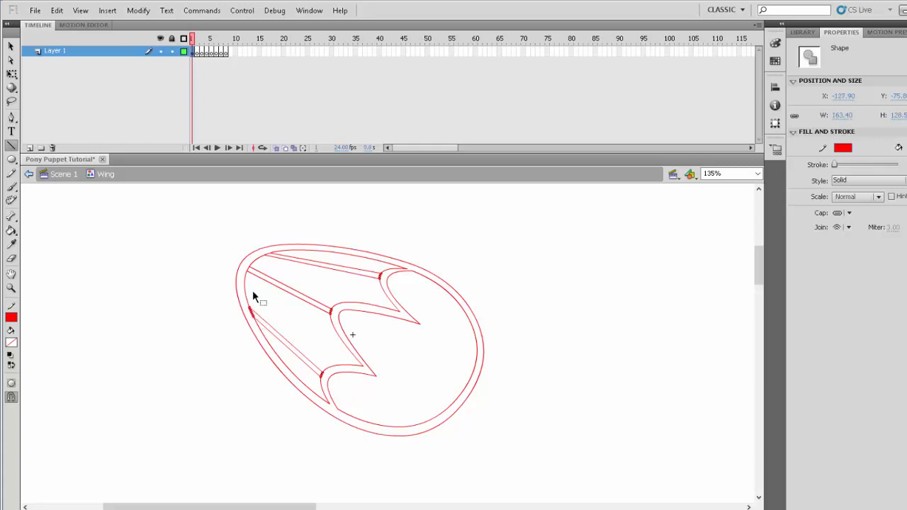
{"action": "left_click", "coordinate": [270, 255], "text": "shift"}
{"action": "key", "text": "Delete"}
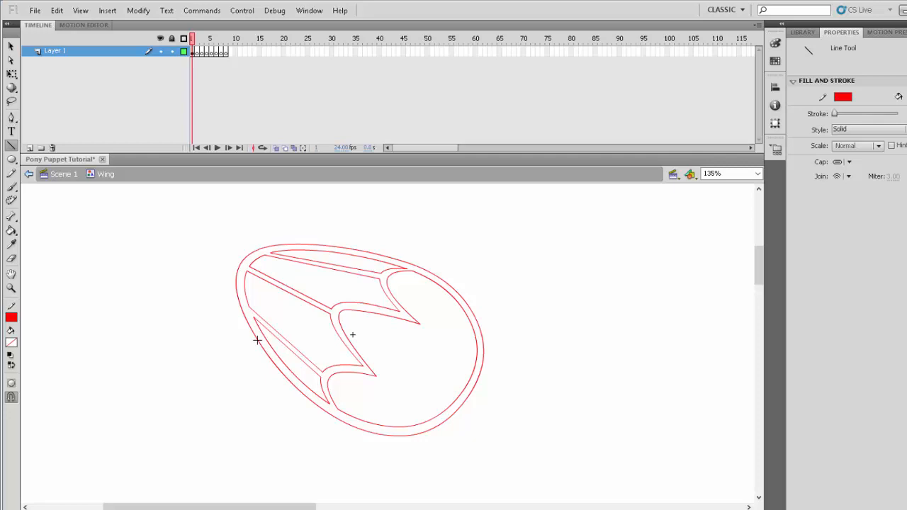
{"action": "mouse_move", "coordinate": [256, 338]}
{"action": "left_mouse_down"}
{"action": "mouse_move", "coordinate": [251, 331]}
{"action": "mouse_move", "coordinate": [256, 338]}
{"action": "left_mouse_up"}
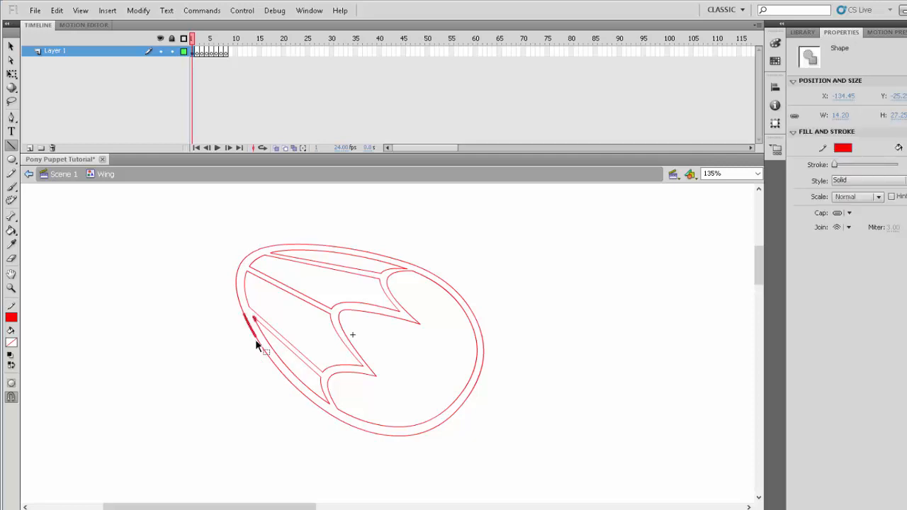
{"action": "key", "text": "Delete"}
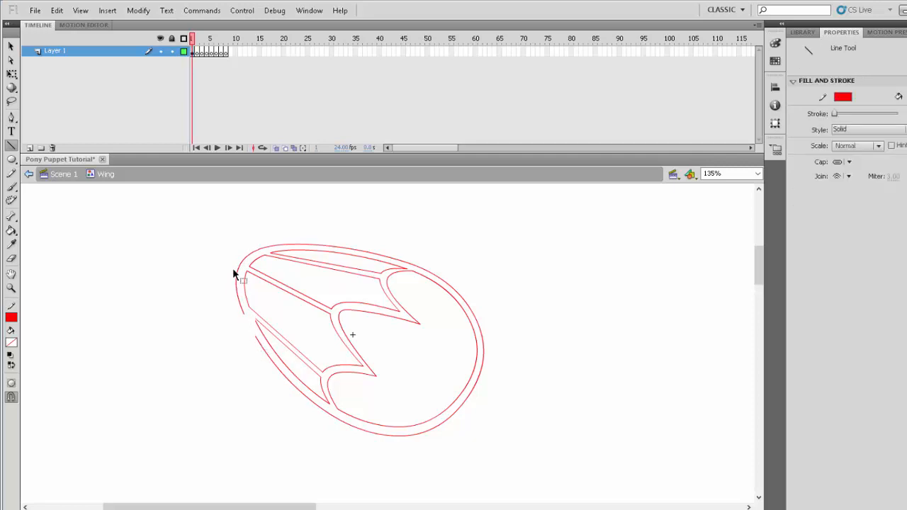
{"action": "key", "text": "ctrl+z"}
- Cut the outlines beside the lowest feather's tip and reshape their loose ends into a notch and a smooth rounded tip
{"action": "left_click", "coordinate": [290, 356], "text": "ctrl"}
{"action": "left_click", "coordinate": [255, 321], "text": "ctrl"}
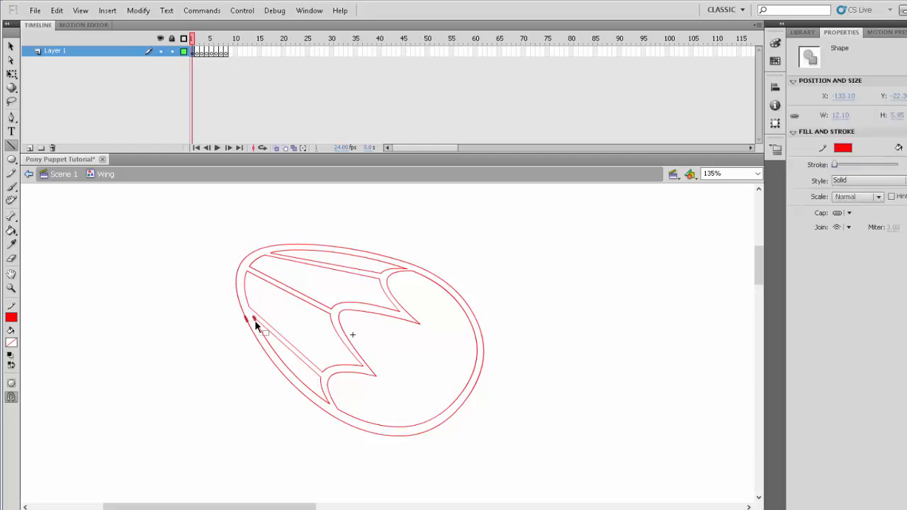
{"action": "key", "text": "Delete"}
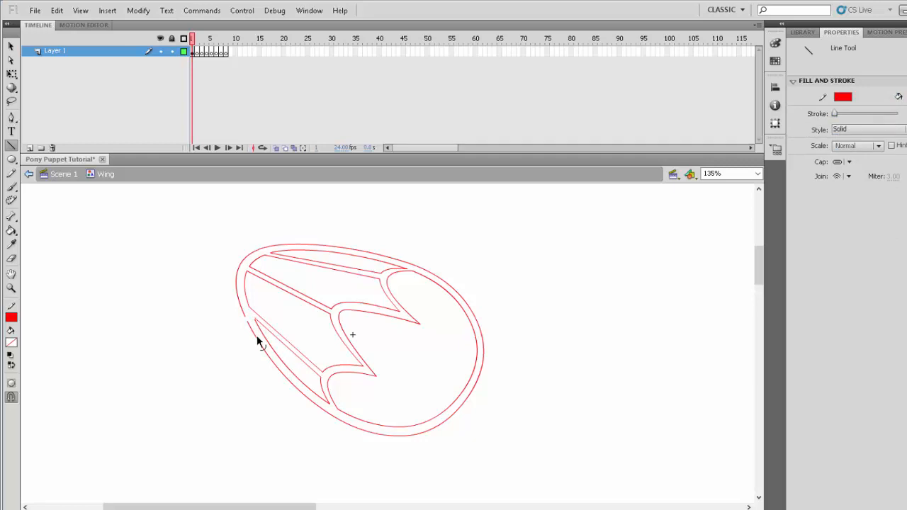
{"action": "left_click_drag", "start_coordinate": [256, 337], "coordinate": [245, 323]}
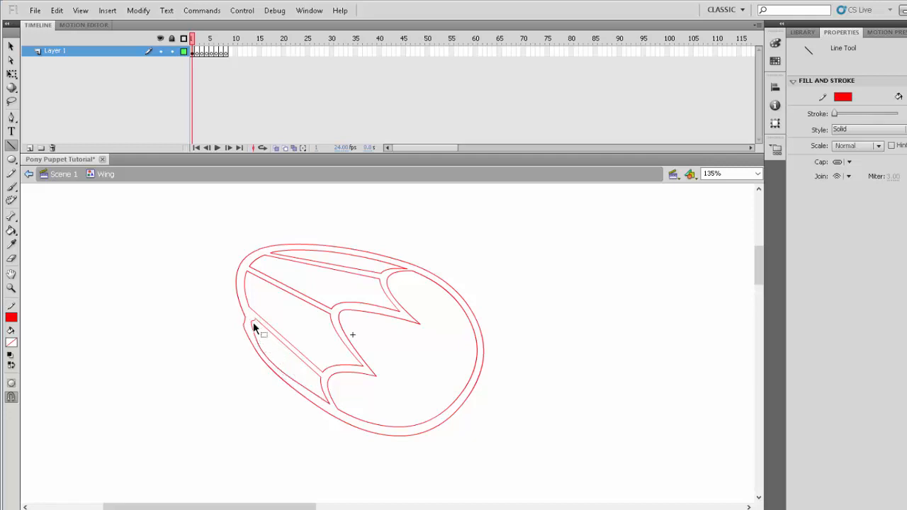
{"action": "left_click_drag", "start_coordinate": [254, 328], "coordinate": [266, 360]}
{"action": "key", "text": "Delete"}
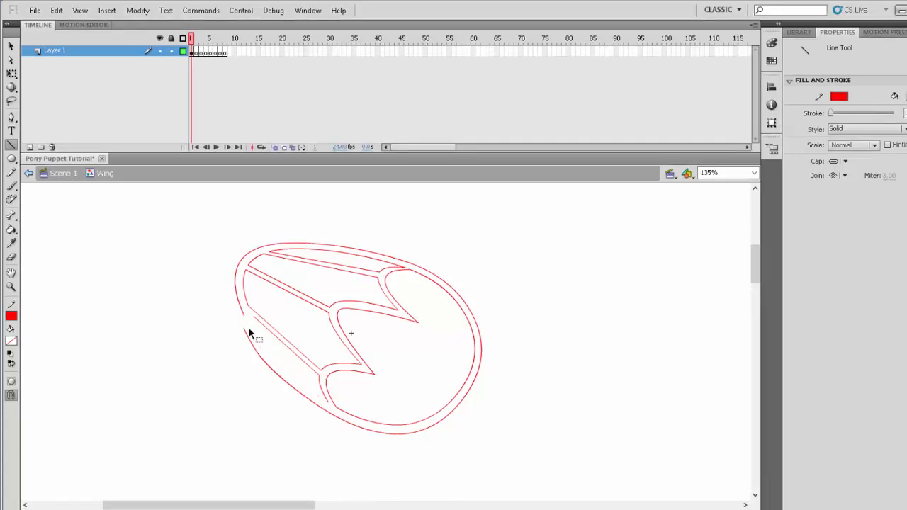
{"action": "left_click_drag", "start_coordinate": [255, 320], "coordinate": [330, 404]}
- Delete the short outer-outline segment near the top feather and bend the outlines so each feather ends in its own rounded tip
{"action": "left_click_drag", "start_coordinate": [237, 284], "coordinate": [229, 287]}
{"action": "left_click", "coordinate": [268, 247], "text": "ctrl"}
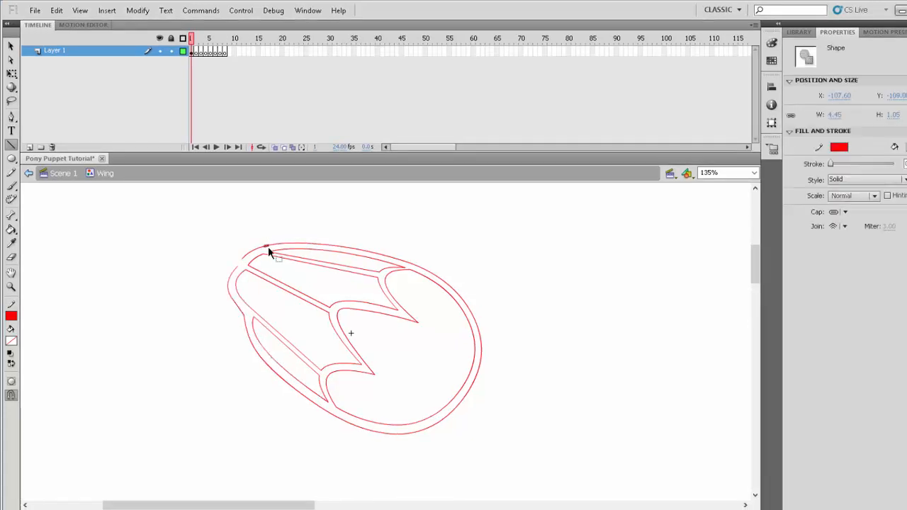
{"action": "key", "text": "Delete"}
{"action": "left_click_drag", "start_coordinate": [252, 252], "coordinate": [290, 236]}
{"action": "left_click_drag", "start_coordinate": [295, 248], "coordinate": [288, 241]}
{"action": "left_click_drag", "start_coordinate": [229, 287], "coordinate": [236, 288]}
{"action": "left_click_drag", "start_coordinate": [282, 376], "coordinate": [285, 372]}
{"action": "left_click_drag", "start_coordinate": [236, 287], "coordinate": [252, 299]}
{"action": "left_click_drag", "start_coordinate": [253, 317], "coordinate": [253, 311]}
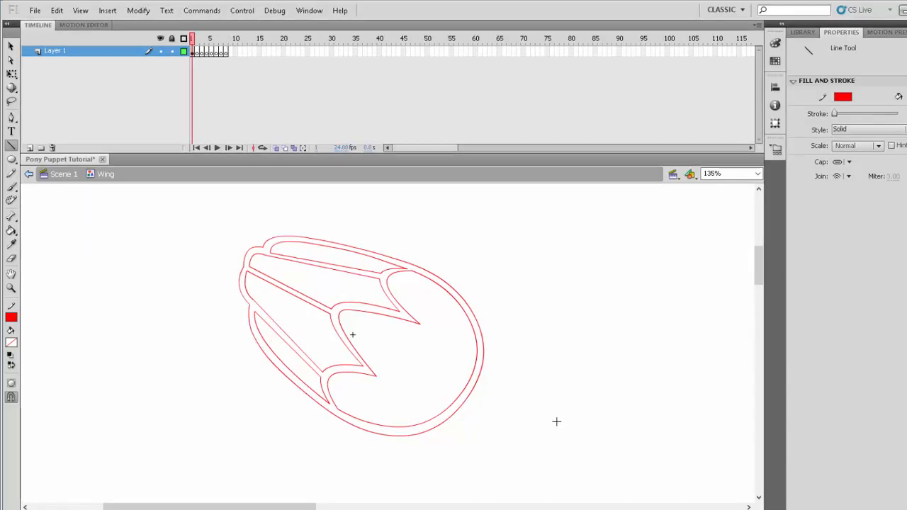
- Fill the band between the wing's double outlines with black using the Paint Bucket
{"action": "left_click", "coordinate": [12, 343]}
{"action": "left_click", "coordinate": [10, 364]}
{"action": "left_click", "coordinate": [11, 231]}
{"action": "left_click", "coordinate": [245, 314]}
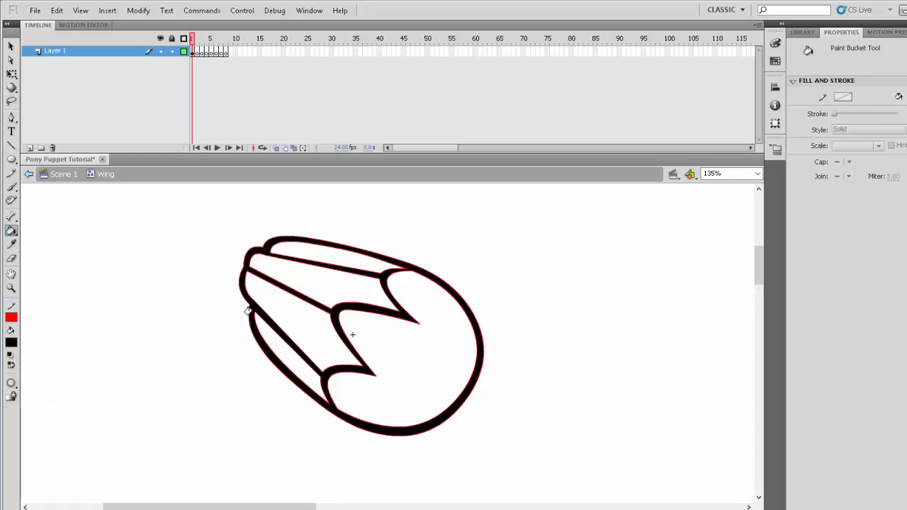
- Fill the wing body and all four feathers with dark grey
{"action": "left_click", "coordinate": [11, 342]}
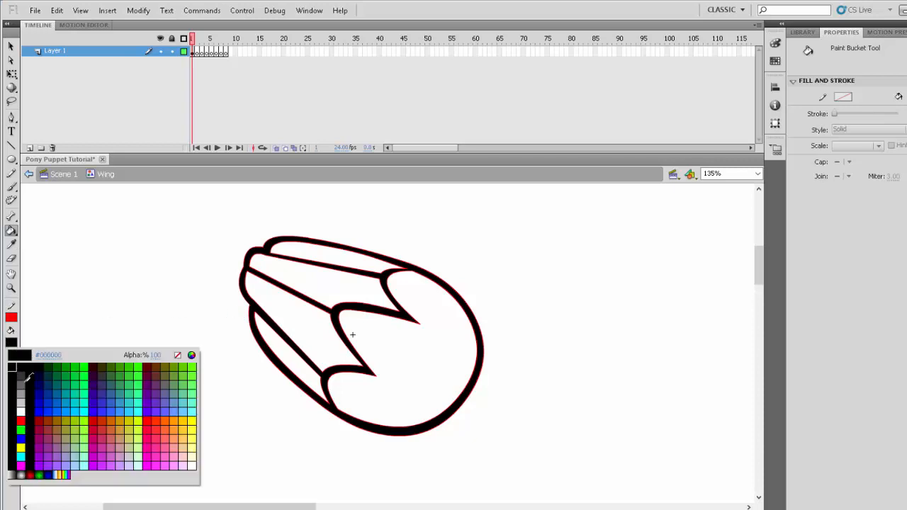
{"action": "left_click", "coordinate": [24, 378]}
{"action": "left_click", "coordinate": [369, 350]}
{"action": "left_click", "coordinate": [316, 329]}
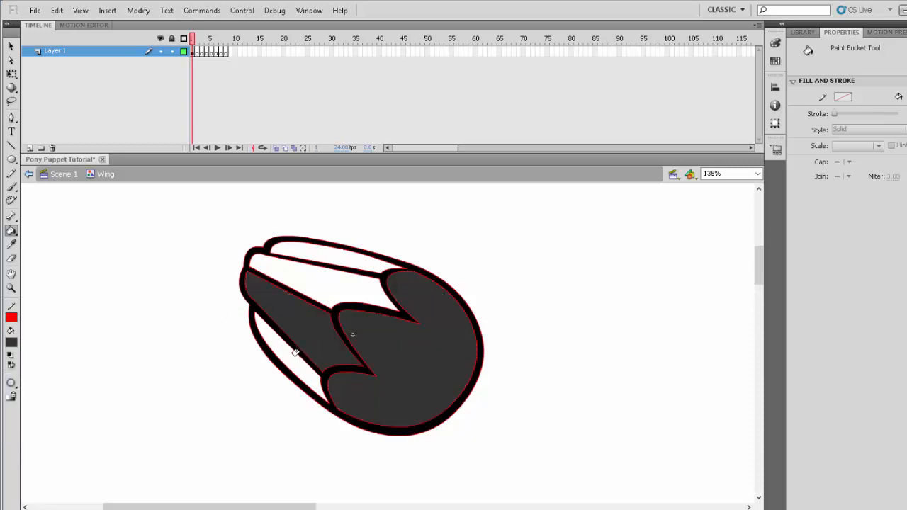
{"action": "left_click", "coordinate": [292, 355]}
{"action": "left_click", "coordinate": [330, 258]}
{"action": "left_click", "coordinate": [309, 283]}
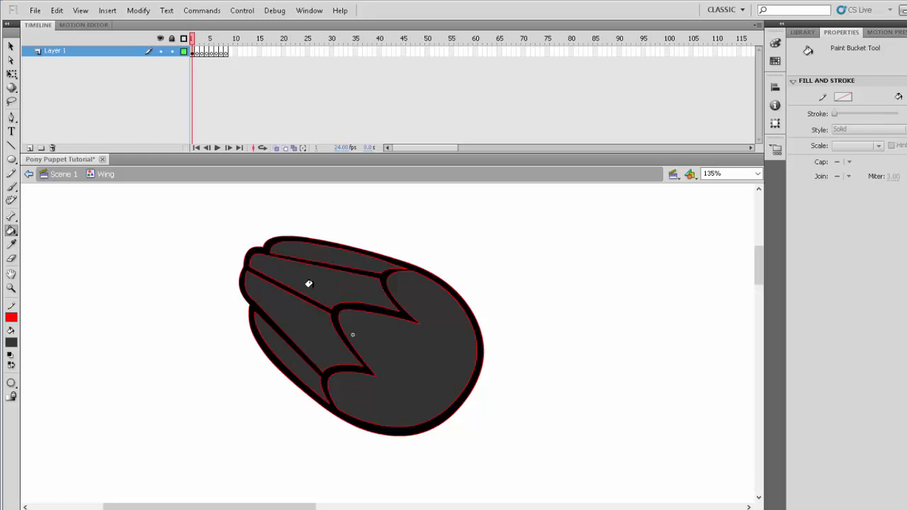
- Select all the red contour lines around the wing body, feathers and outer edge, and delete them
{"action": "double_click", "coordinate": [344, 310], "text": "ctrl"}
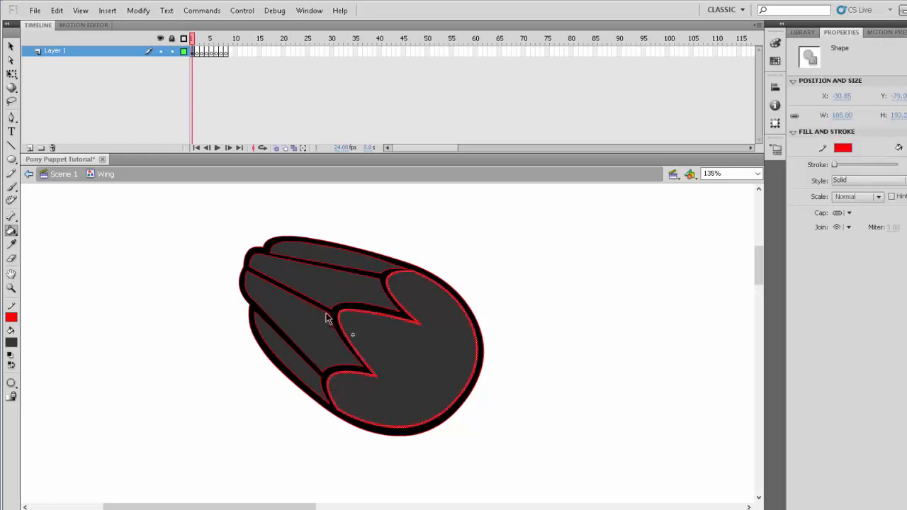
{"action": "double_click", "coordinate": [325, 313], "text": "ctrl+shift"}
{"action": "double_click", "coordinate": [331, 322], "text": "ctrl+shift"}
{"action": "left_click", "coordinate": [330, 323], "text": "ctrl+shift"}
{"action": "double_click", "coordinate": [333, 323], "text": "ctrl+shift"}
{"action": "double_click", "coordinate": [358, 294], "text": "shift"}
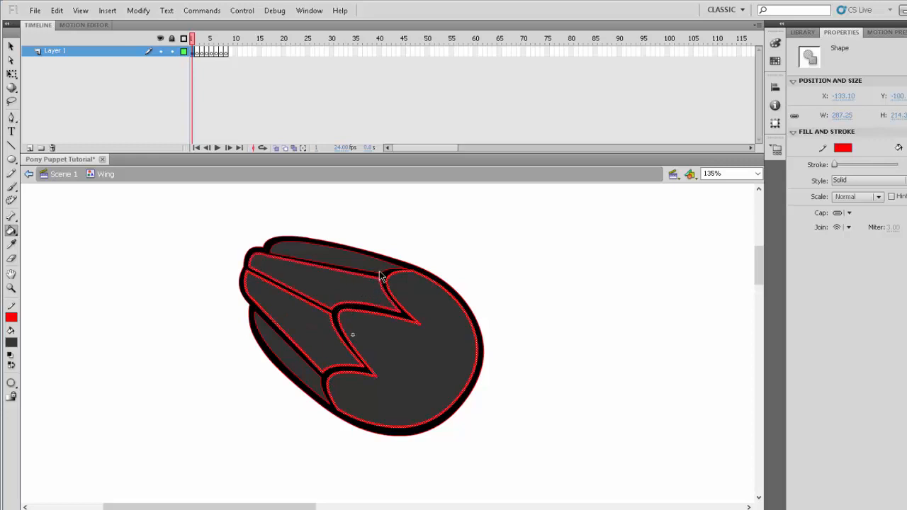
{"action": "double_click", "coordinate": [378, 271], "text": "shift"}
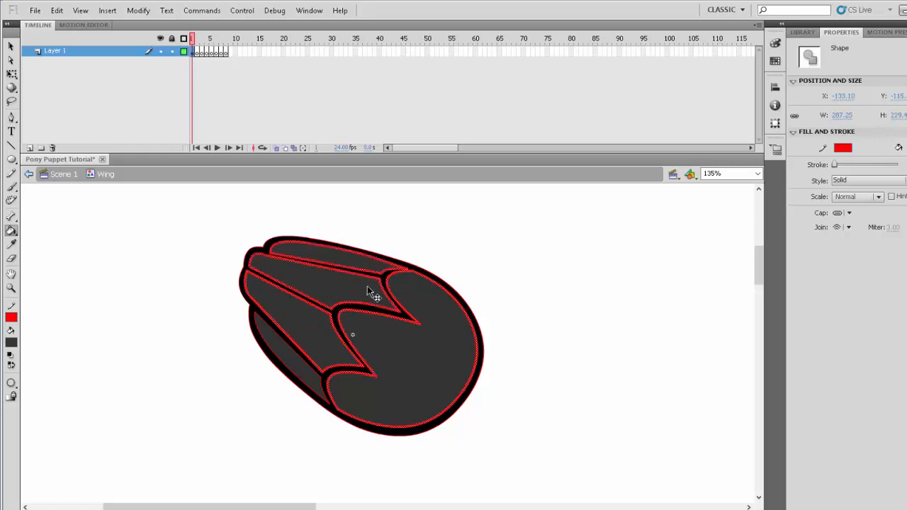
{"action": "double_click", "coordinate": [304, 366], "text": "shift"}
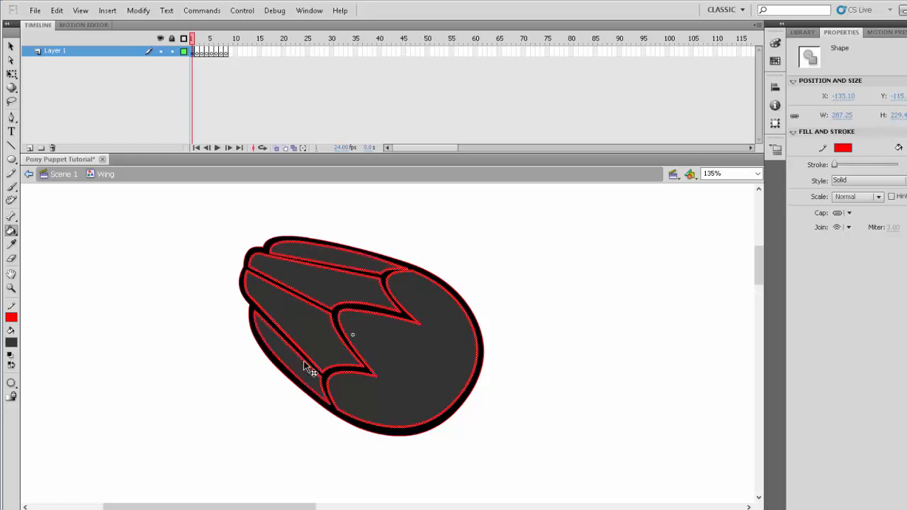
{"action": "double_click", "coordinate": [326, 412], "text": "shift"}
{"action": "key", "text": "ctrl+shift+a"}
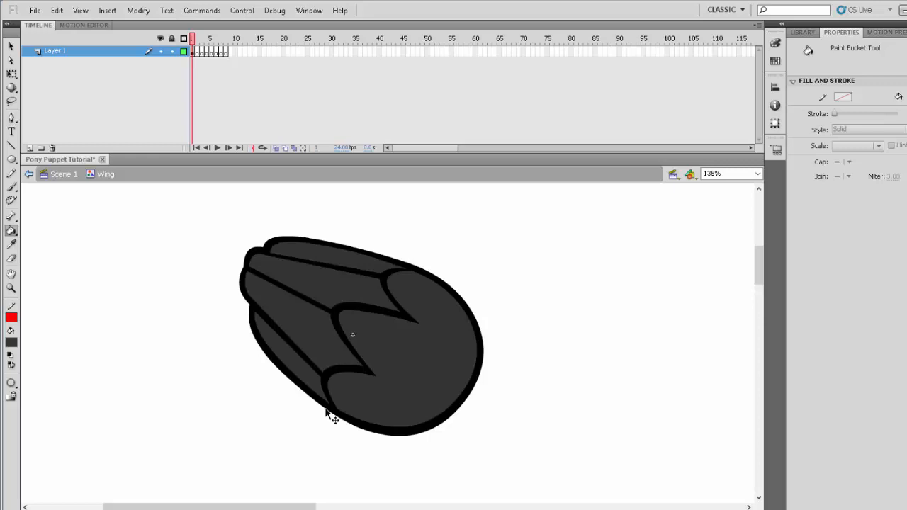
- Flatten the bulging tip of the third feather from the top, reshaping both its black border and its grey fill
{"action": "left_click", "coordinate": [11, 288]}
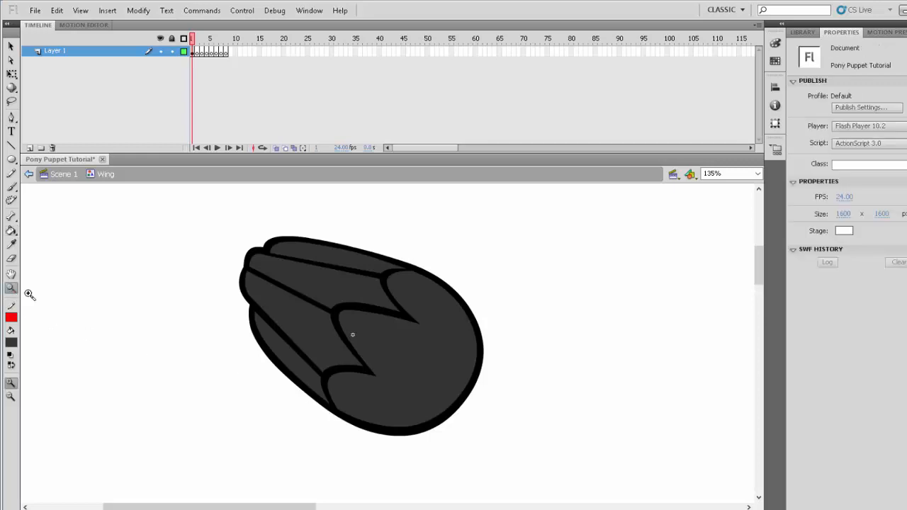
{"action": "left_click", "coordinate": [309, 323], "text": "alt"}
{"action": "left_click", "coordinate": [326, 338], "text": "alt"}
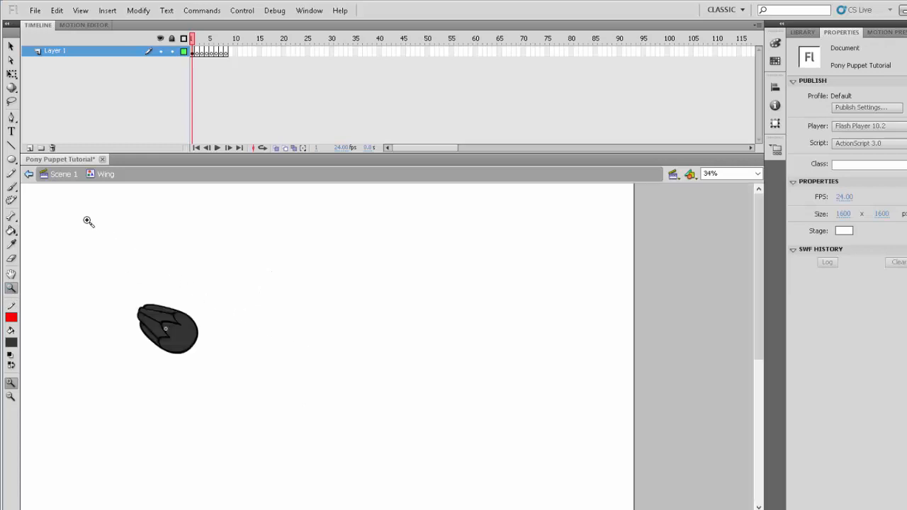
{"action": "left_click_drag", "start_coordinate": [87, 221], "coordinate": [256, 394]}
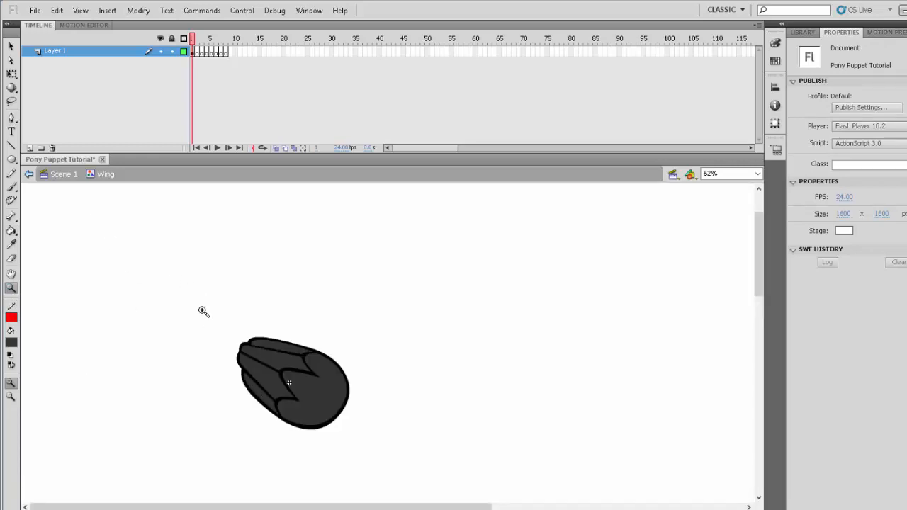
{"action": "left_click_drag", "start_coordinate": [237, 322], "coordinate": [310, 412]}
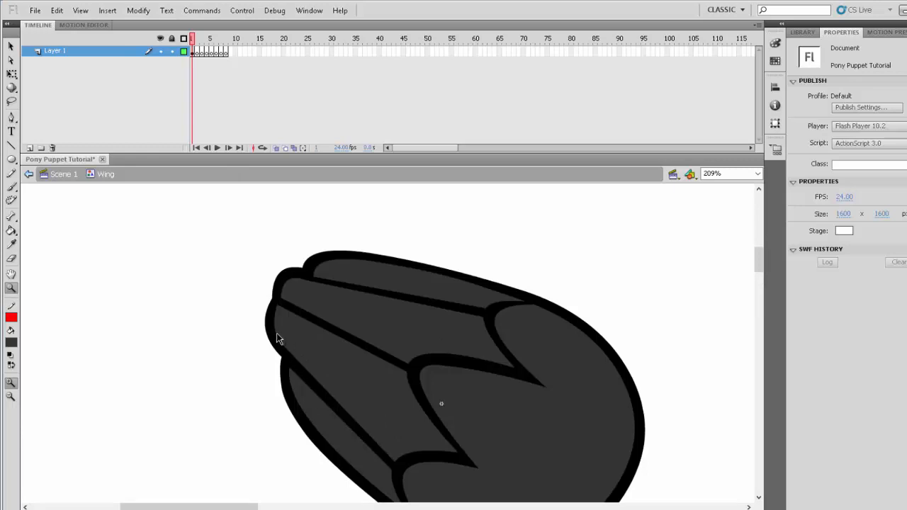
{"action": "left_click_drag", "start_coordinate": [276, 332], "coordinate": [292, 359]}
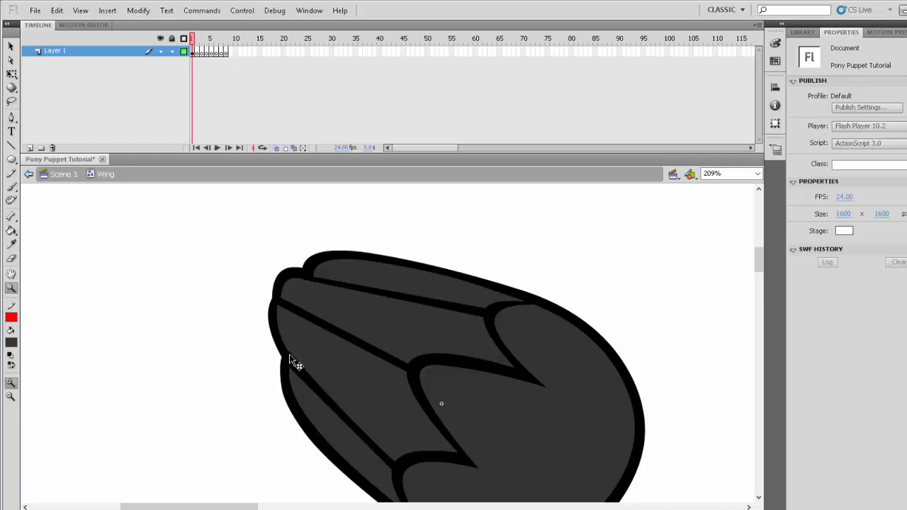
{"action": "double_click", "coordinate": [281, 365]}
{"action": "left_click", "coordinate": [227, 366]}
{"action": "left_click_drag", "start_coordinate": [410, 364], "coordinate": [409, 361]}
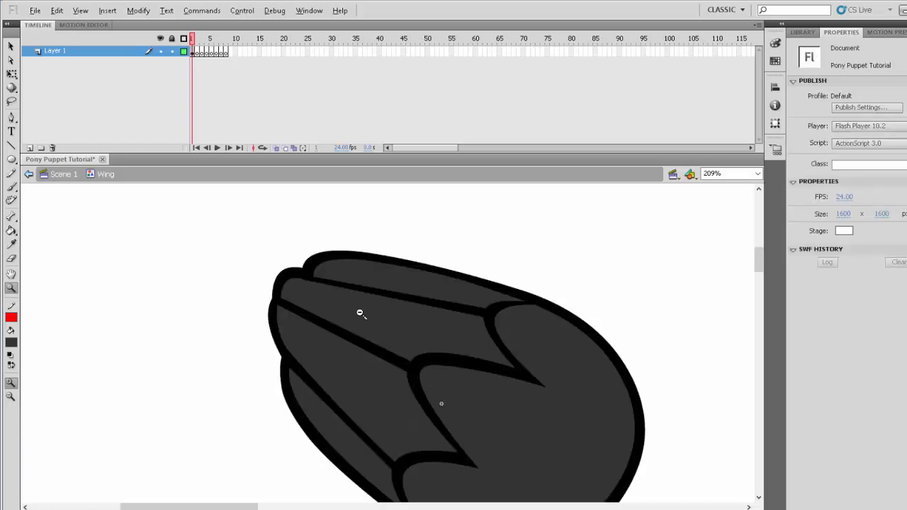
{"action": "left_click", "coordinate": [360, 313], "text": "alt"}
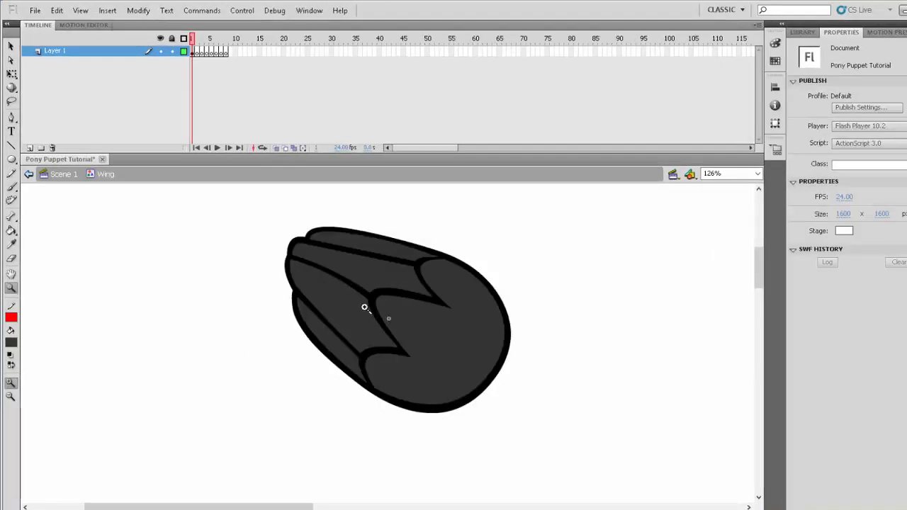
{"action": "left_click", "coordinate": [364, 306], "text": "alt"}
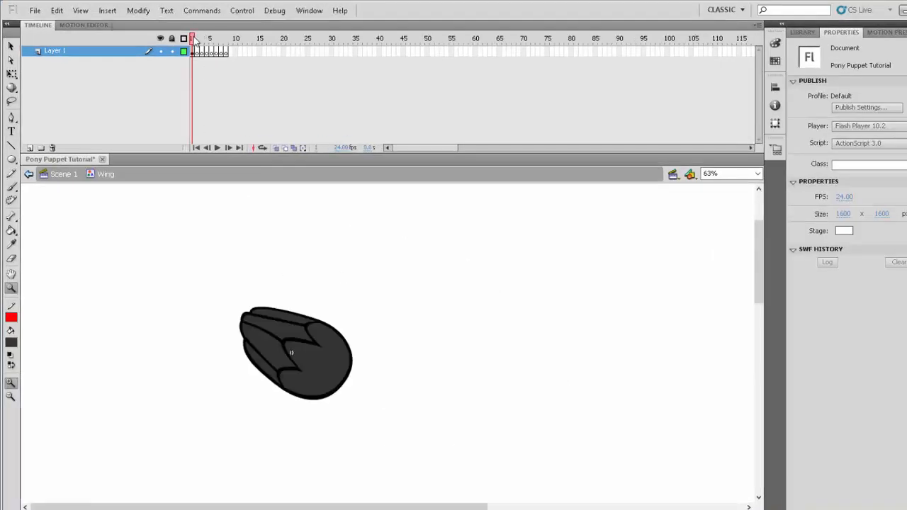
- Go to frame 2 of the Wing symbol and turn on onion skinning with frame 1 inside the onion range
{"action": "left_click", "coordinate": [199, 40]}
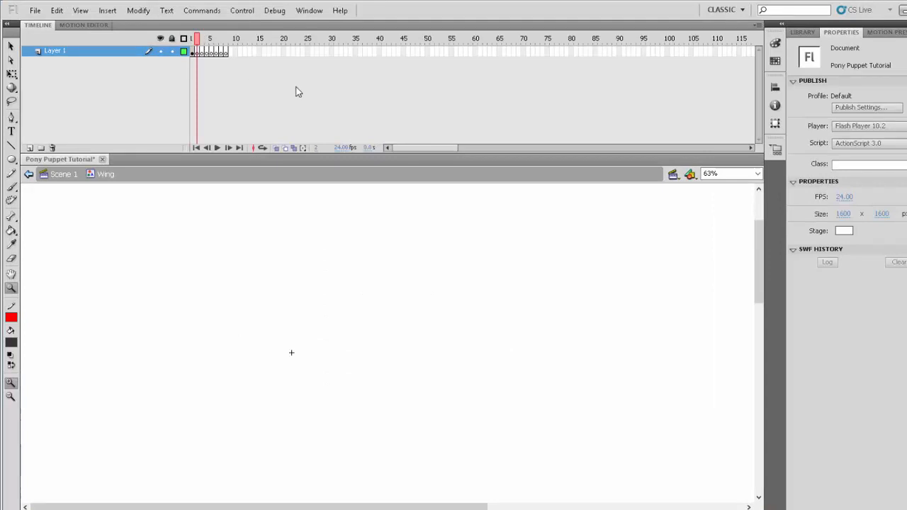
{"action": "left_click", "coordinate": [276, 148]}
{"action": "left_click_drag", "start_coordinate": [208, 39], "coordinate": [192, 41]}
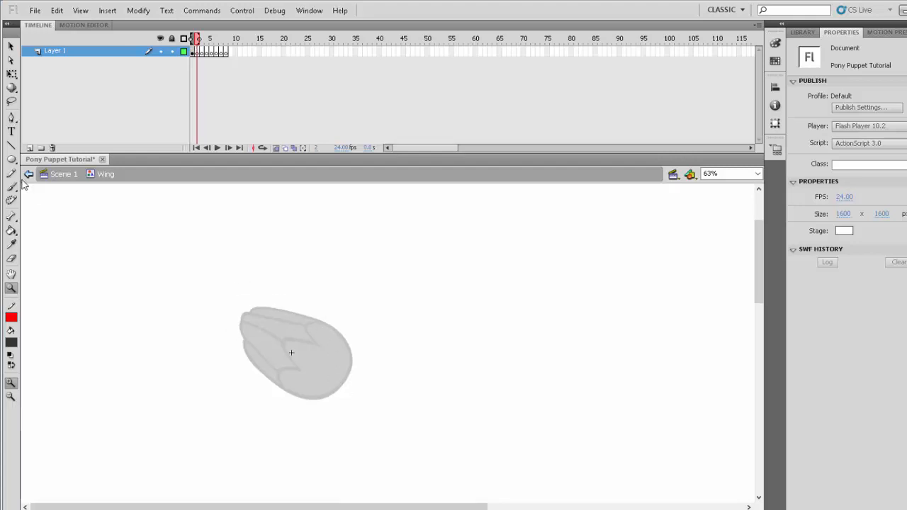
- Set the Line tool's stroke to black and thicken it, drawing and undoing short trial lines beside the onion-skinned wing
{"action": "left_click", "coordinate": [12, 146]}
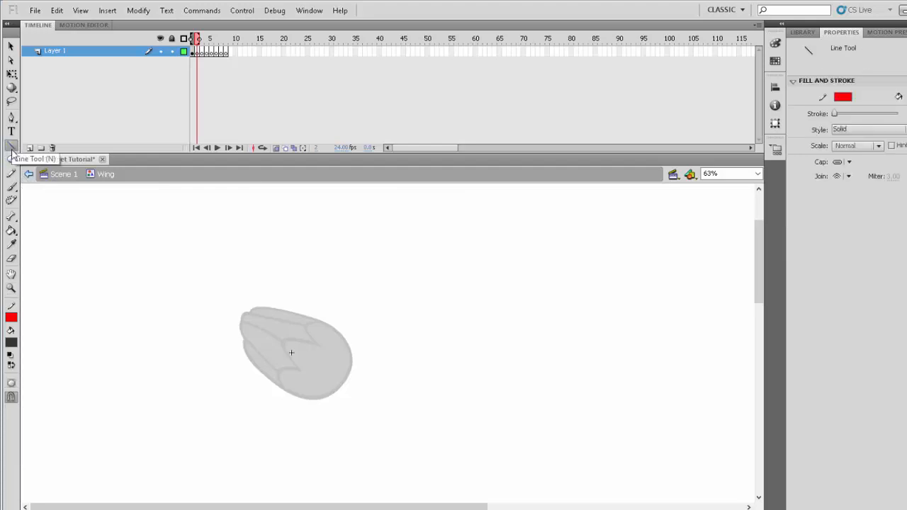
{"action": "left_click", "coordinate": [13, 316]}
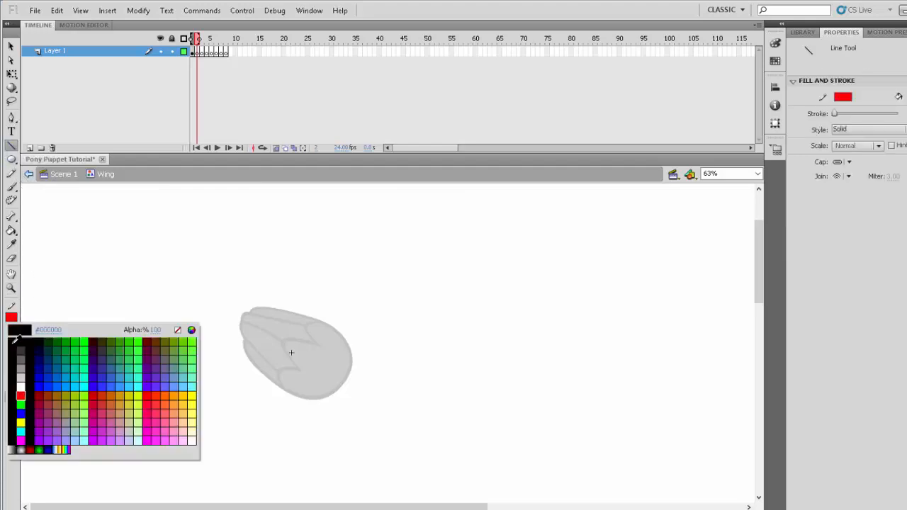
{"action": "left_click", "coordinate": [15, 341]}
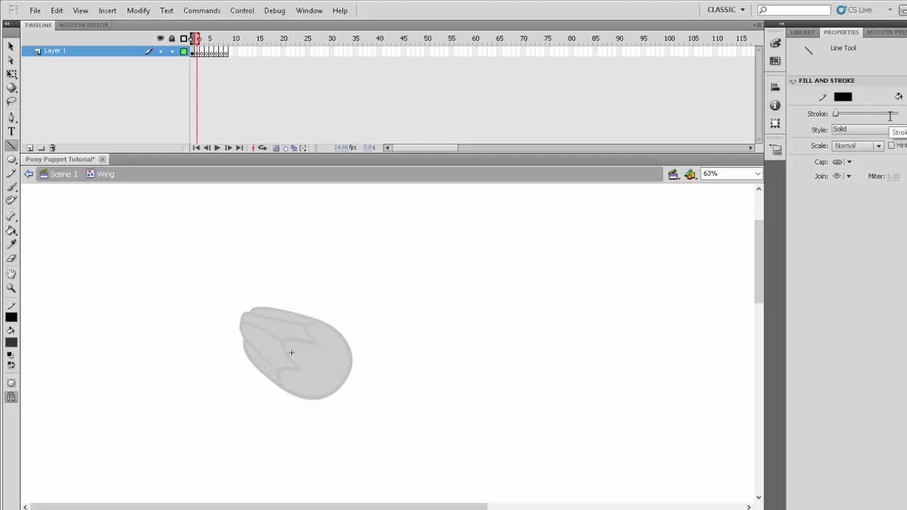
{"action": "left_click_drag", "start_coordinate": [360, 324], "coordinate": [360, 387]}
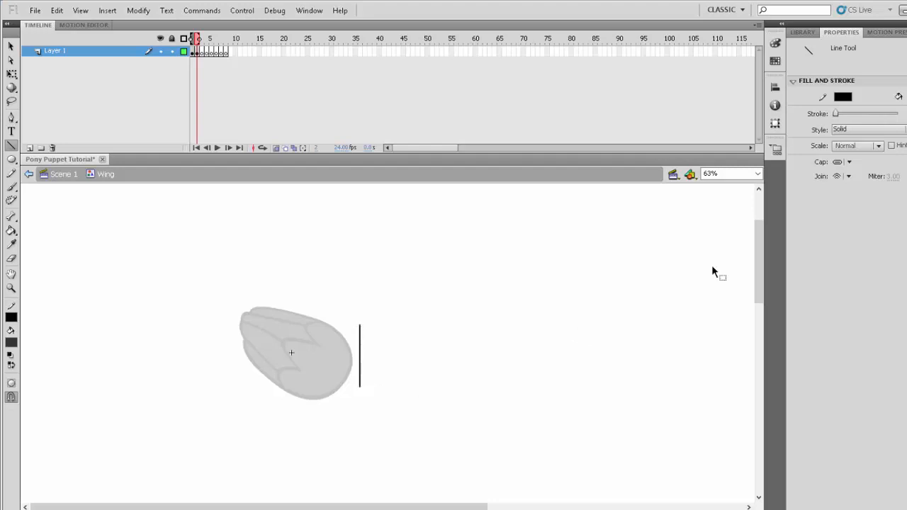
{"action": "key", "text": "ctrl+z"}
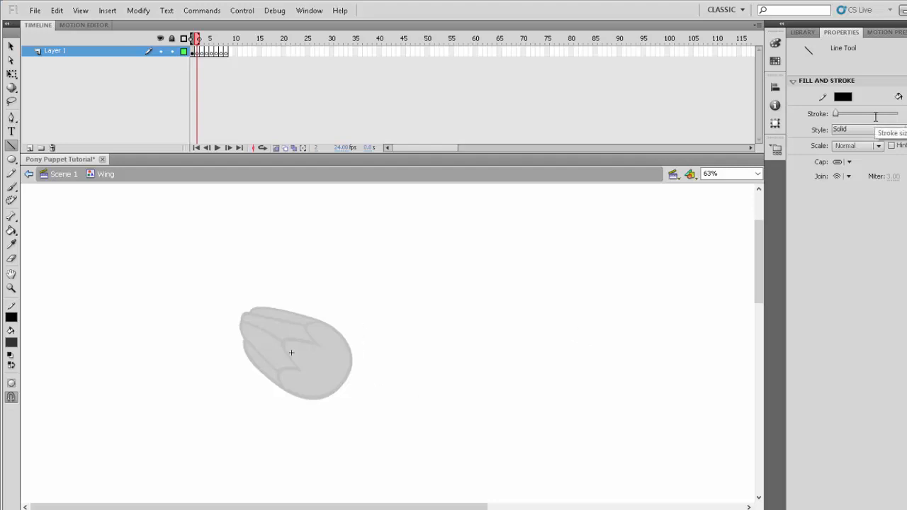
{"action": "left_click_drag", "start_coordinate": [347, 337], "coordinate": [347, 369]}
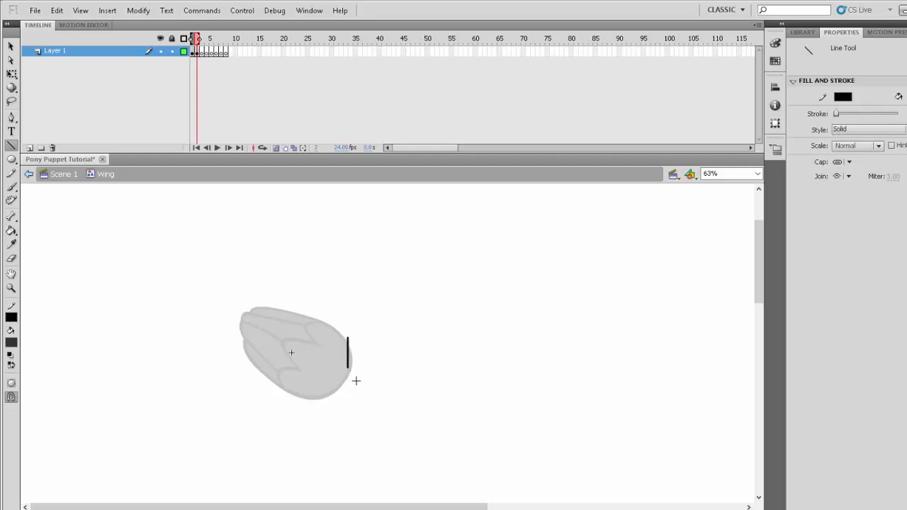
{"action": "key", "text": "ctrl+z"}
{"action": "left_click_drag", "start_coordinate": [356, 345], "coordinate": [352, 373]}
{"action": "key", "text": "ctrl+z"}
{"action": "scroll", "coordinate": [356, 381], "scroll_direction": "up", "scroll_amount": 2}
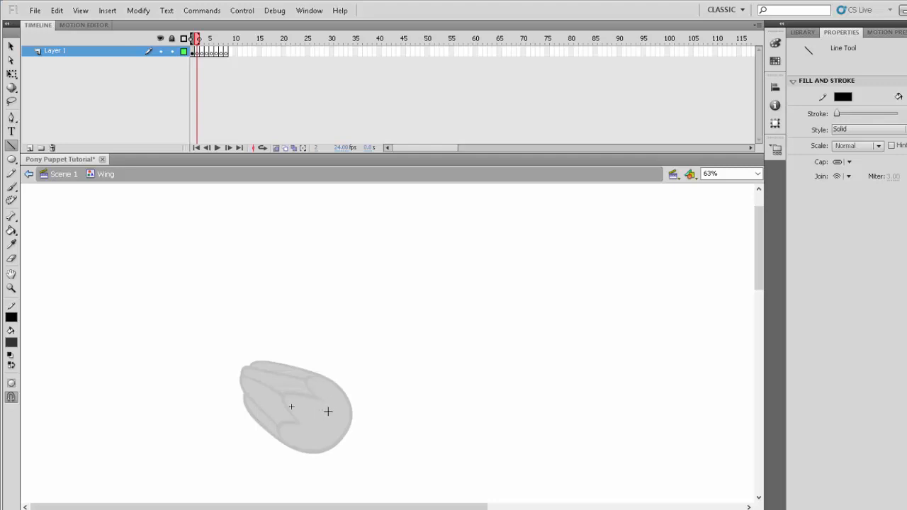
- Draw two connected black lines rising from the onion-skinned wing's body in frame 2 and bend them into one long S-curve
{"action": "left_click_drag", "start_coordinate": [328, 411], "coordinate": [331, 307]}
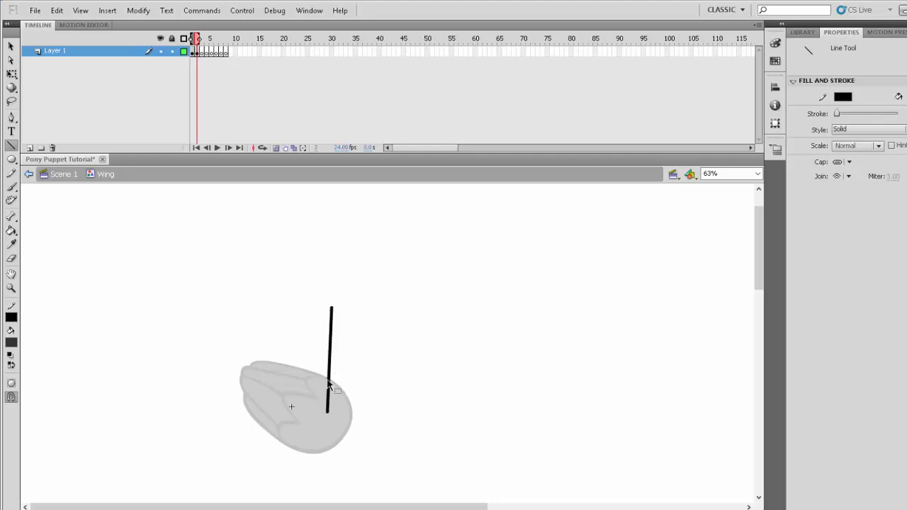
{"action": "left_click_drag", "start_coordinate": [326, 377], "coordinate": [318, 377]}
{"action": "scroll", "coordinate": [354, 375], "scroll_direction": "up", "scroll_amount": 1}
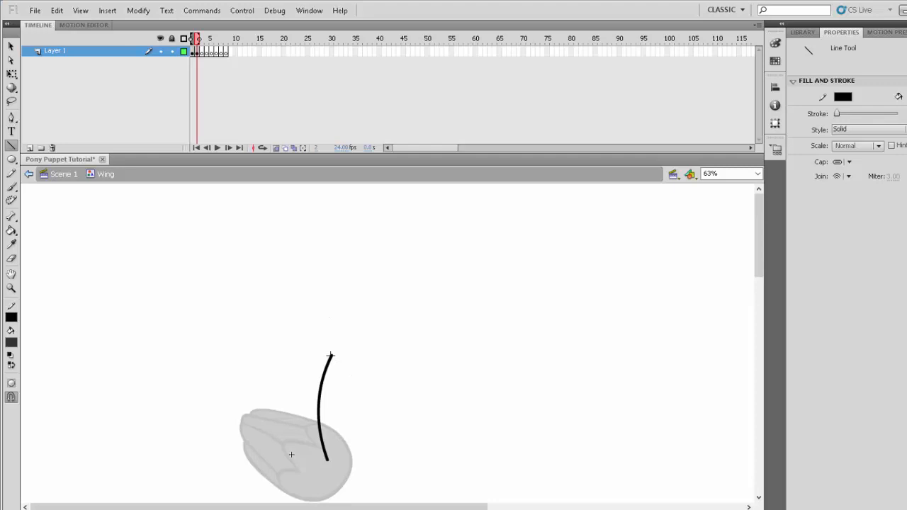
{"action": "left_click_drag", "start_coordinate": [331, 355], "coordinate": [291, 209]}
{"action": "left_click_drag", "start_coordinate": [314, 283], "coordinate": [326, 278]}
{"action": "left_click_drag", "start_coordinate": [292, 209], "coordinate": [271, 240]}
{"action": "left_click_drag", "start_coordinate": [331, 355], "coordinate": [326, 370]}
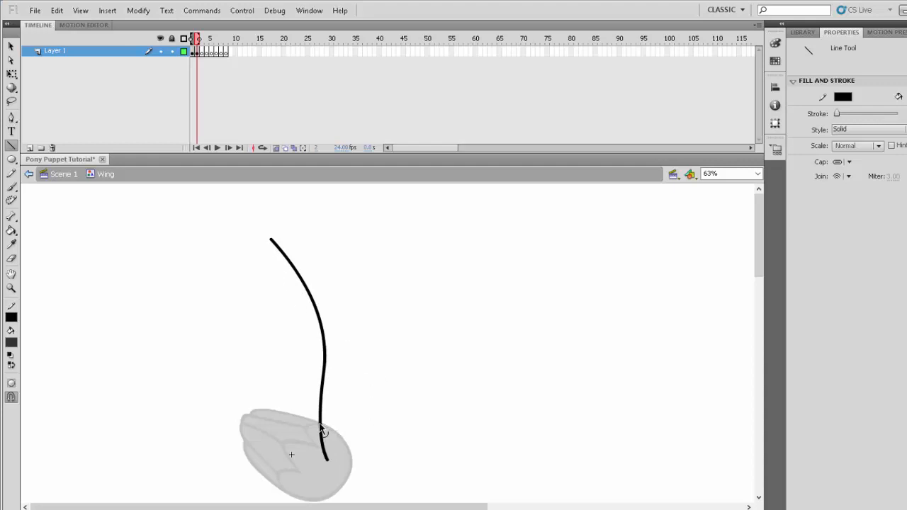
- Refine the S-curve's lower bend and extend it with a short slanted base line and a rounded top feather with a straight inner edge
{"action": "left_click_drag", "start_coordinate": [321, 429], "coordinate": [316, 434]}
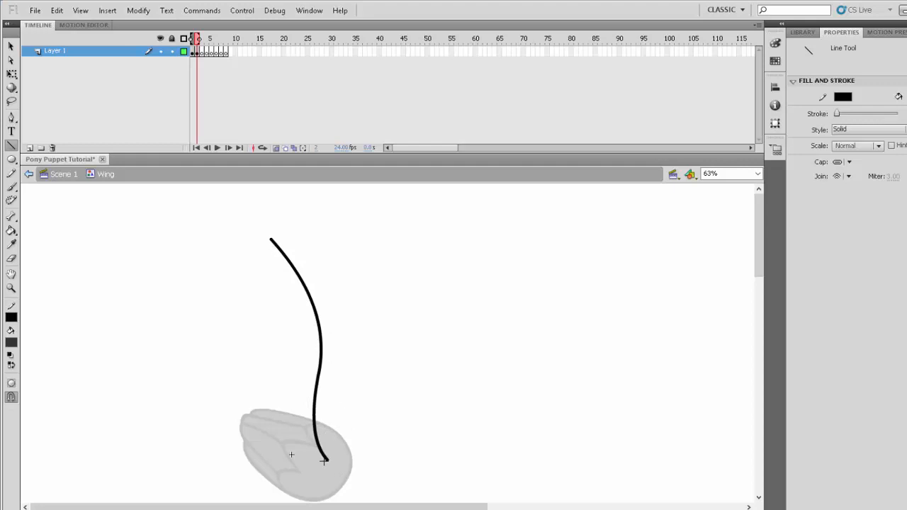
{"action": "left_click_drag", "start_coordinate": [325, 461], "coordinate": [301, 482]}
{"action": "mouse_move", "coordinate": [273, 243]}
{"action": "left_mouse_down"}
{"action": "mouse_move", "coordinate": [245, 221]}
{"action": "mouse_move", "coordinate": [246, 246]}
{"action": "mouse_move", "coordinate": [292, 317]}
{"action": "left_mouse_up"}
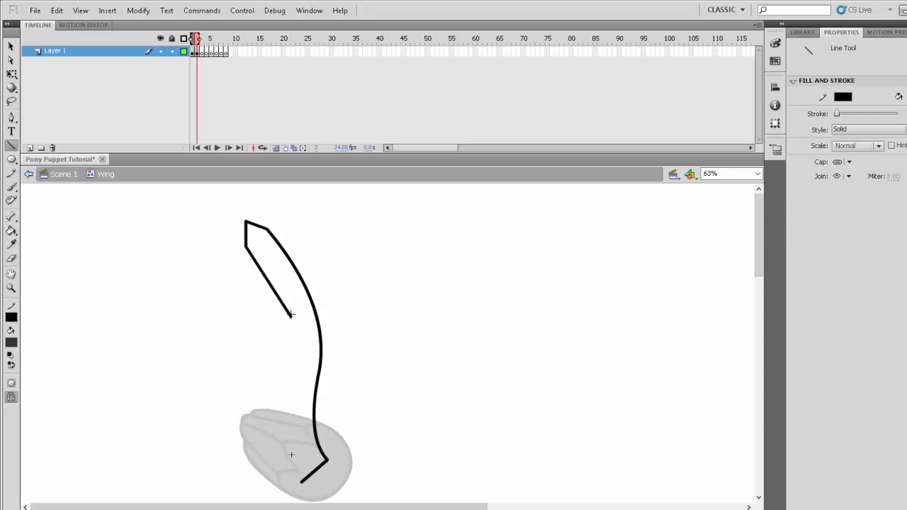
{"action": "mouse_move", "coordinate": [246, 236]}
{"action": "left_mouse_down"}
{"action": "mouse_move", "coordinate": [256, 220]}
{"action": "mouse_move", "coordinate": [247, 225]}
{"action": "mouse_move", "coordinate": [271, 238]}
{"action": "left_mouse_up"}
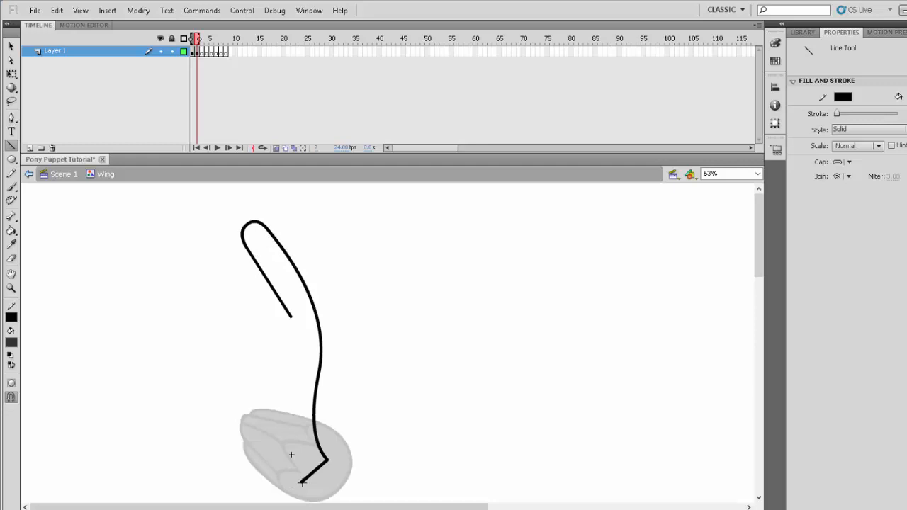
- Draw a guide line from the base line's free end to the top feather's tip and bend it into a broad outward arc
{"action": "mouse_move", "coordinate": [302, 482]}
{"action": "left_mouse_down"}
{"action": "mouse_move", "coordinate": [260, 453]}
{"action": "mouse_move", "coordinate": [202, 312]}
{"action": "left_mouse_up"}
{"action": "left_click_drag", "start_coordinate": [277, 439], "coordinate": [194, 417]}
{"action": "left_click_drag", "start_coordinate": [202, 314], "coordinate": [243, 231]}
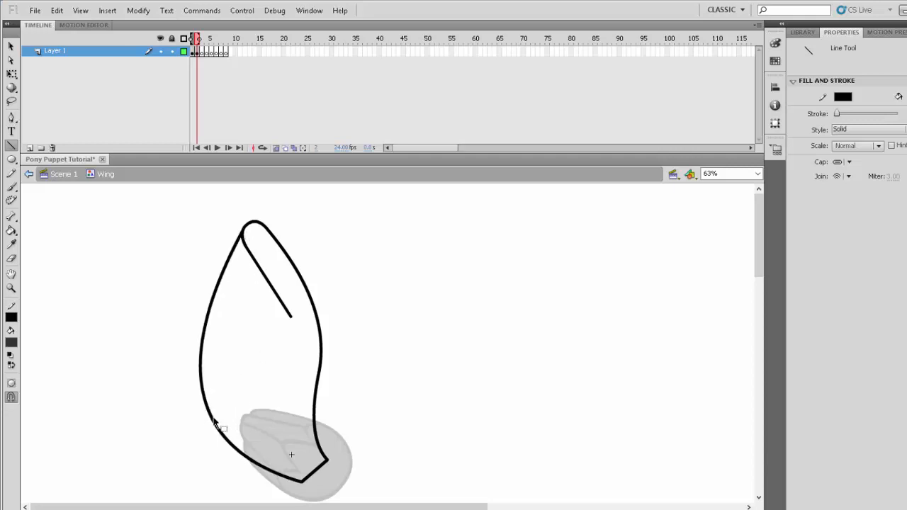
{"action": "left_click_drag", "start_coordinate": [212, 421], "coordinate": [212, 380]}
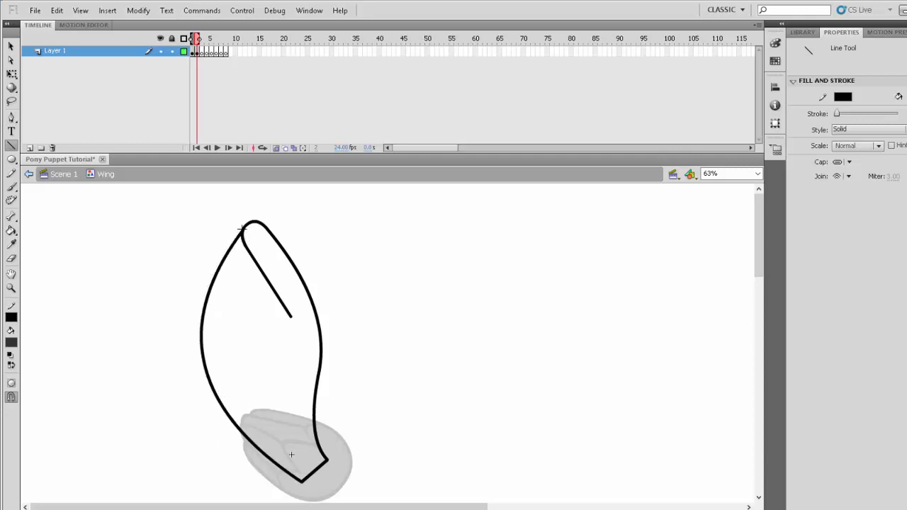
- Draw the outlines of five shorter feathers in a zigzag along the guide arc down to the wing base, and delete the guide
{"action": "left_click_drag", "start_coordinate": [291, 316], "coordinate": [214, 284]}
{"action": "left_click_drag", "start_coordinate": [251, 300], "coordinate": [255, 289]}
{"action": "left_click_drag", "start_coordinate": [214, 284], "coordinate": [221, 306]}
{"action": "left_click_drag", "start_coordinate": [221, 306], "coordinate": [277, 331]}
{"action": "mouse_move", "coordinate": [277, 331]}
{"action": "left_mouse_down"}
{"action": "mouse_move", "coordinate": [203, 340]}
{"action": "mouse_move", "coordinate": [270, 341]}
{"action": "mouse_move", "coordinate": [208, 333]}
{"action": "left_mouse_up"}
{"action": "left_click_drag", "start_coordinate": [207, 333], "coordinate": [200, 342]}
{"action": "left_click_drag", "start_coordinate": [200, 342], "coordinate": [210, 356]}
{"action": "mouse_move", "coordinate": [211, 357]}
{"action": "left_mouse_down"}
{"action": "mouse_move", "coordinate": [264, 360]}
{"action": "mouse_move", "coordinate": [222, 390]}
{"action": "left_mouse_up"}
{"action": "left_click_drag", "start_coordinate": [300, 450], "coordinate": [319, 451]}
{"action": "left_click", "coordinate": [221, 263], "text": "ctrl"}
{"action": "key", "text": "Delete"}
- Bend the angular tips of the lower feathers into rounded ends and adjust their corners down to the wing base
{"action": "left_click_drag", "start_coordinate": [203, 337], "coordinate": [201, 336]}
{"action": "left_click_drag", "start_coordinate": [205, 350], "coordinate": [201, 351]}
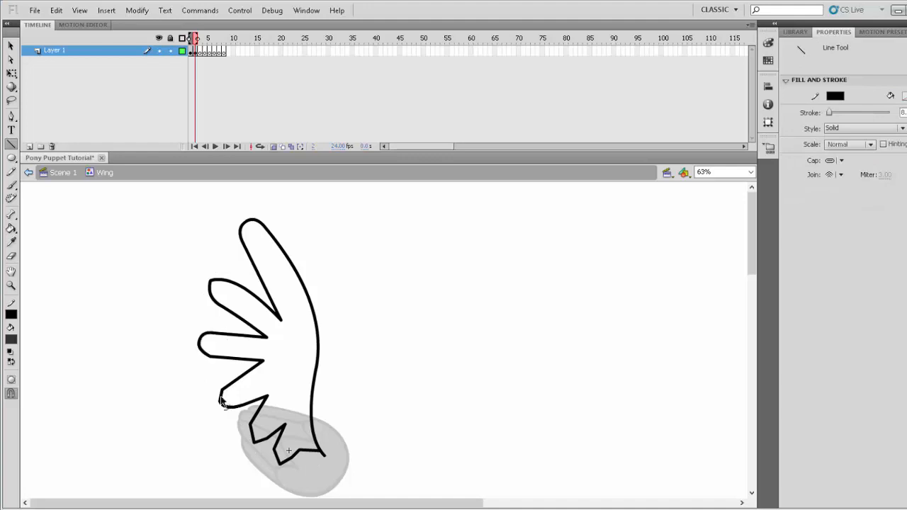
{"action": "left_click_drag", "start_coordinate": [220, 395], "coordinate": [215, 394]}
{"action": "left_click_drag", "start_coordinate": [231, 404], "coordinate": [241, 426]}
{"action": "left_click_drag", "start_coordinate": [254, 443], "coordinate": [271, 457]}
{"action": "left_click_drag", "start_coordinate": [280, 464], "coordinate": [296, 453]}
{"action": "left_click_drag", "start_coordinate": [285, 425], "coordinate": [281, 434]}
{"action": "left_click_drag", "start_coordinate": [211, 357], "coordinate": [209, 352]}
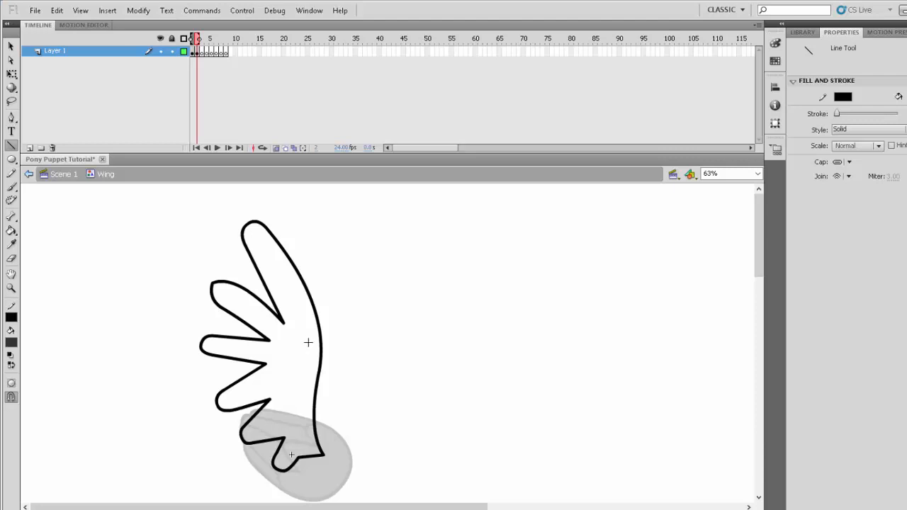
- Draw a scalloped black line of three short curves inside the wing, between the feather roots and the S-curve edge
{"action": "mouse_move", "coordinate": [308, 342]}
{"action": "left_mouse_down"}
{"action": "mouse_move", "coordinate": [300, 366]}
{"action": "mouse_move", "coordinate": [294, 353]}
{"action": "mouse_move", "coordinate": [297, 383]}
{"action": "left_mouse_up"}
{"action": "mouse_move", "coordinate": [298, 384]}
{"action": "left_mouse_down"}
{"action": "mouse_move", "coordinate": [298, 420]}
{"action": "mouse_move", "coordinate": [283, 415]}
{"action": "left_mouse_up"}
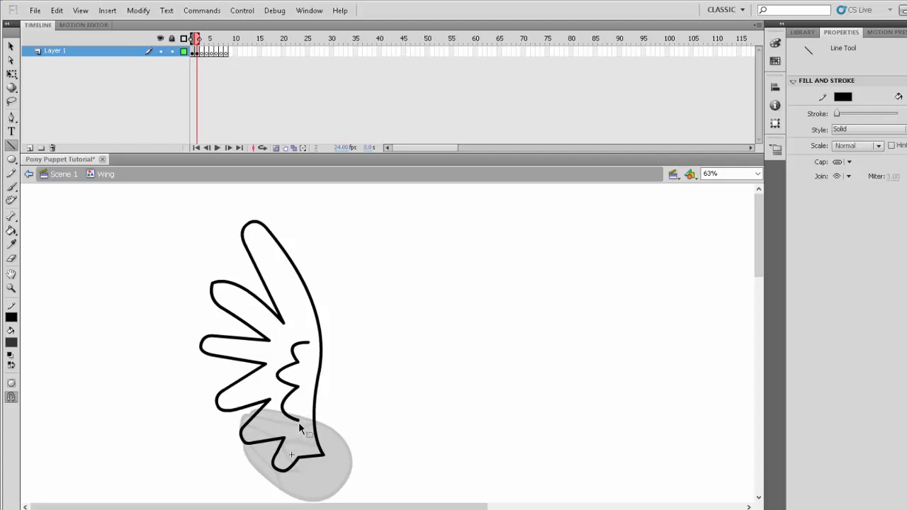
- Fill the wing outline with dark grey using the Paint Bucket and delete the black border line along its base
{"action": "left_click", "coordinate": [11, 230]}
{"action": "left_click", "coordinate": [278, 328]}
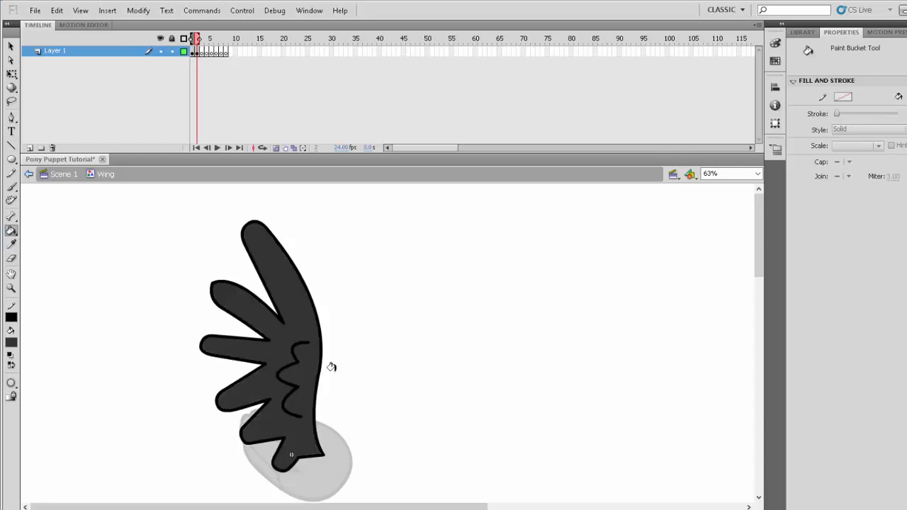
{"action": "left_click", "coordinate": [314, 457], "text": "ctrl"}
{"action": "key", "text": "Delete"}
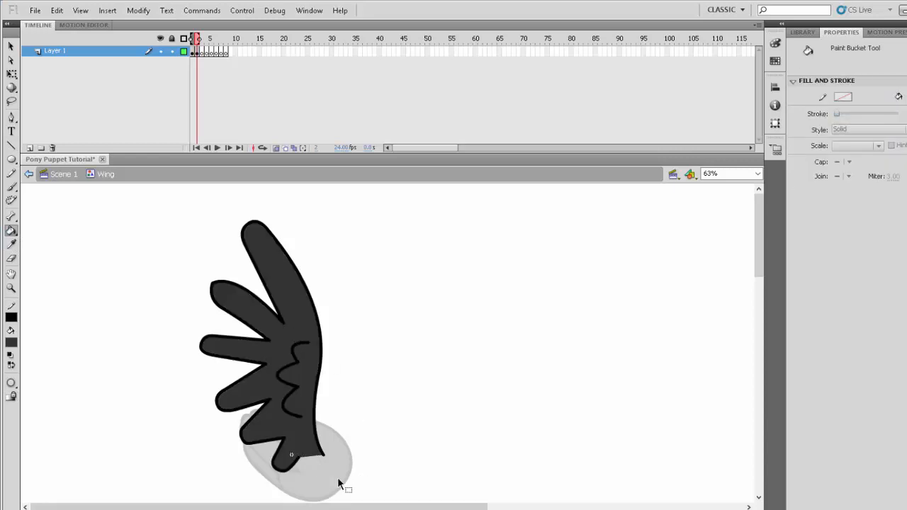
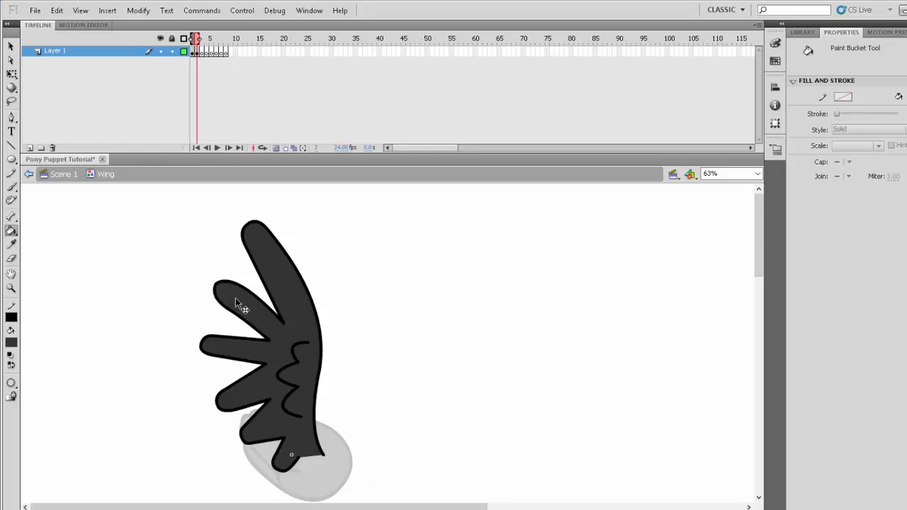
- Reshape the outer edge and tip of the longest feather in frame 2, and undo the last adjustment
{"action": "left_click", "coordinate": [296, 275]}
{"action": "left_click_drag", "start_coordinate": [294, 274], "coordinate": [296, 279]}
{"action": "left_click_drag", "start_coordinate": [251, 226], "coordinate": [254, 227]}
{"action": "key", "text": "ctrl+z"}
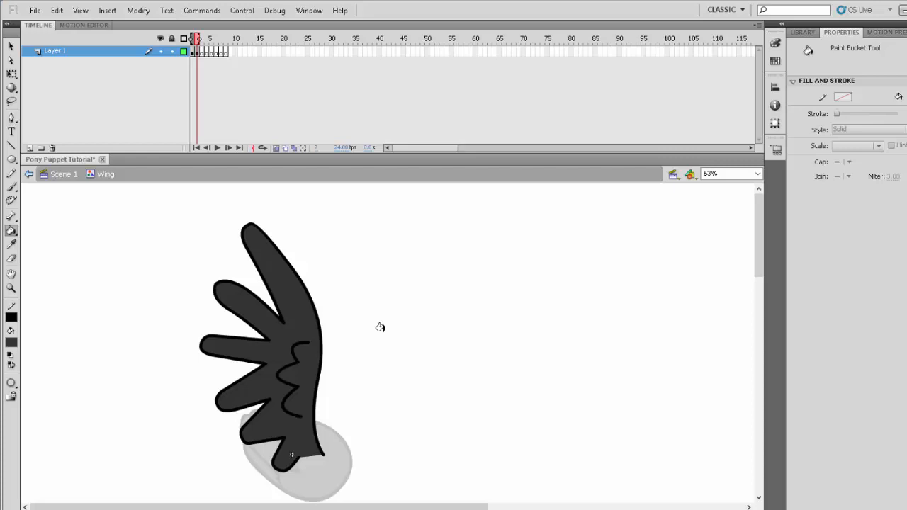
- Copy the frame 2 keyframe onto frame 3 and limit the onion skin range to the previous frame
{"action": "left_click", "coordinate": [198, 53]}
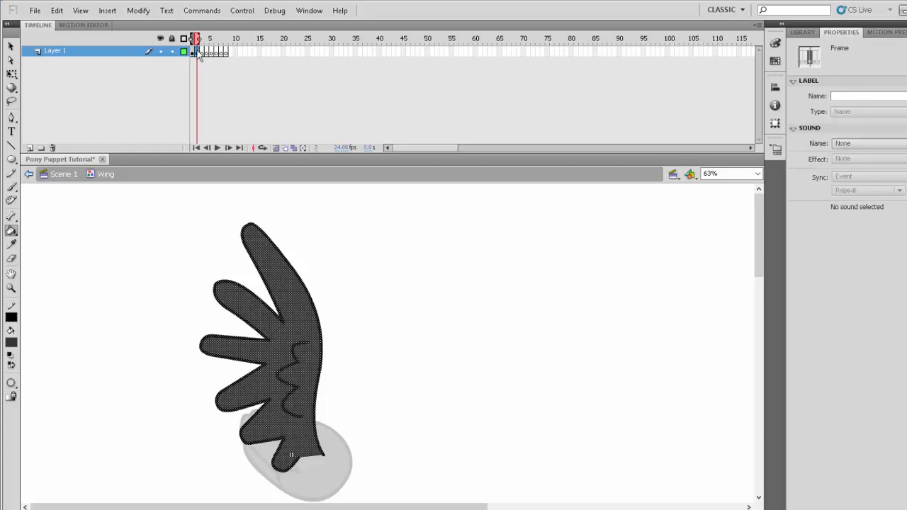
{"action": "left_click_drag", "start_coordinate": [199, 54], "coordinate": [204, 51]}
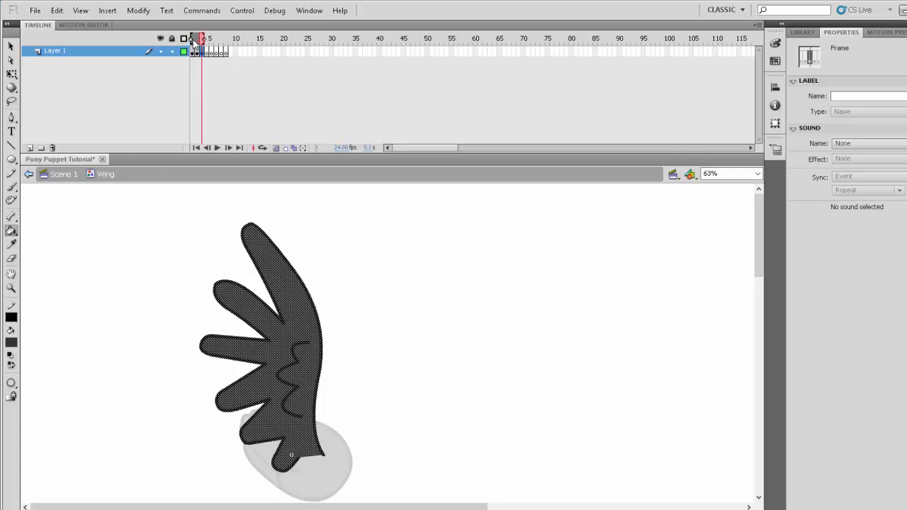
{"action": "left_click_drag", "start_coordinate": [198, 38], "coordinate": [198, 40]}
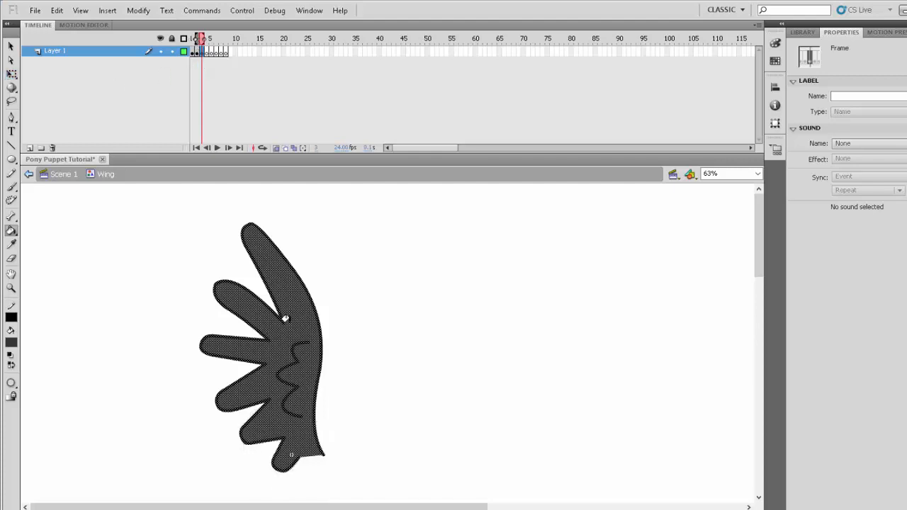
- Skew the frame 3 wing with Free Transform so its tip leans left while its base stays in place
{"action": "left_click", "coordinate": [11, 73]}
{"action": "left_click", "coordinate": [280, 297]}
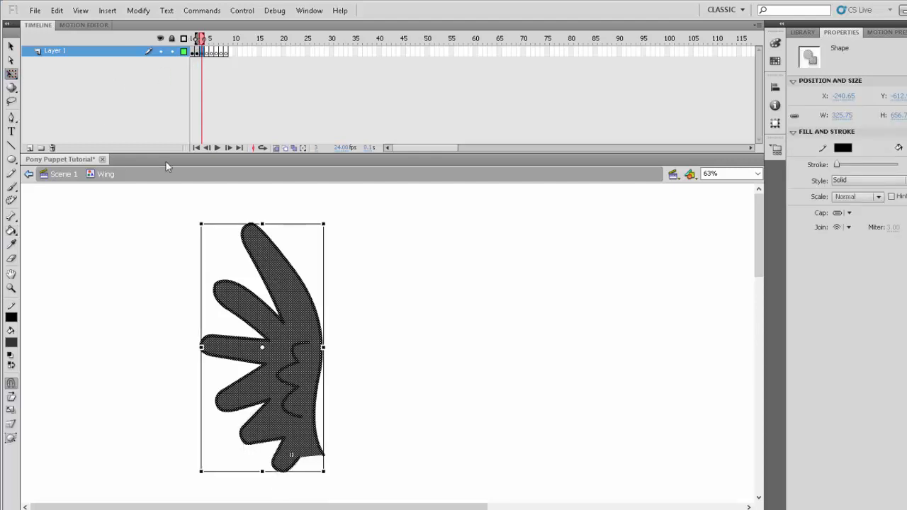
{"action": "left_click_drag", "start_coordinate": [293, 222], "coordinate": [244, 219]}
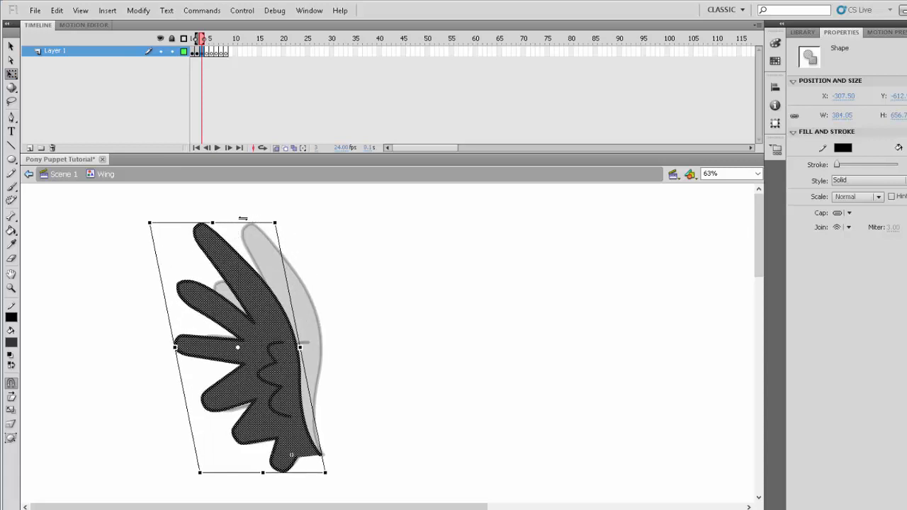
{"action": "left_click", "coordinate": [382, 331]}
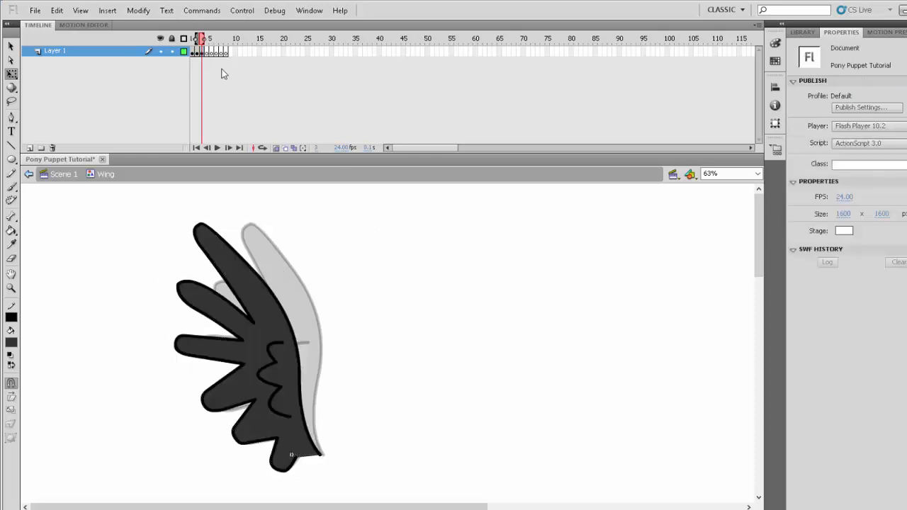
- Copy the frame 3 wing onto frame 4, skew it further left and tilt its outer side downward
{"action": "left_click", "coordinate": [203, 55]}
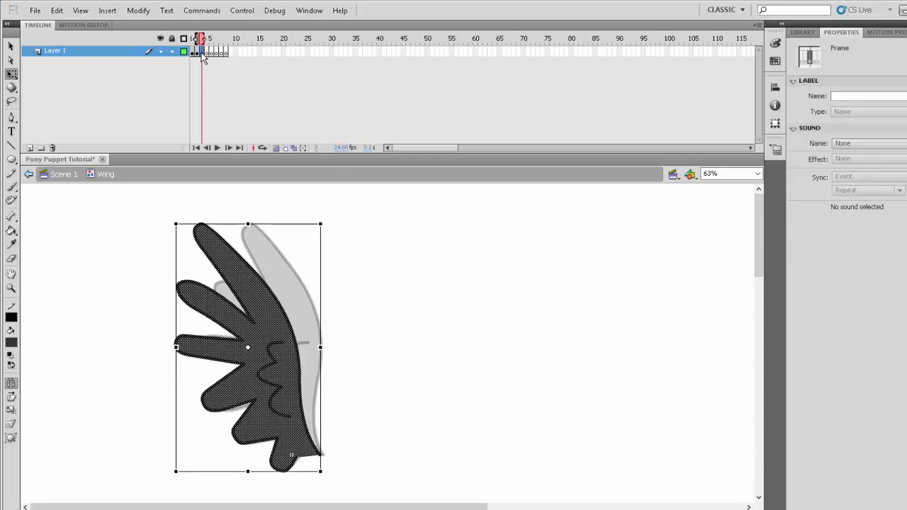
{"action": "left_click_drag", "start_coordinate": [203, 57], "coordinate": [209, 61]}
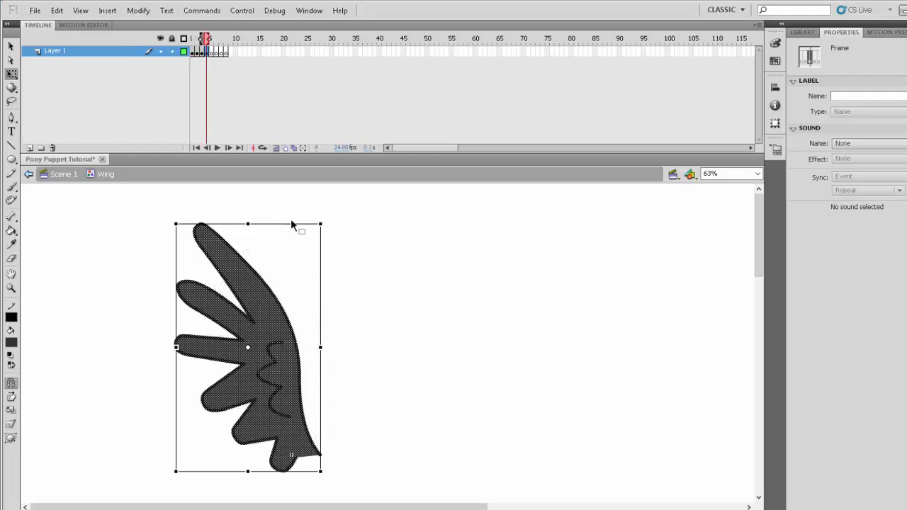
{"action": "left_click_drag", "start_coordinate": [287, 224], "coordinate": [226, 228]}
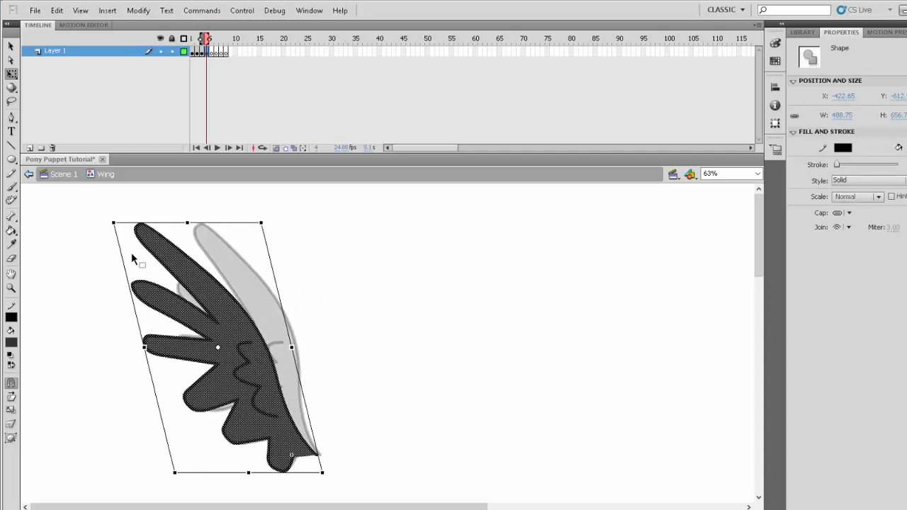
{"action": "left_click_drag", "start_coordinate": [116, 251], "coordinate": [111, 267]}
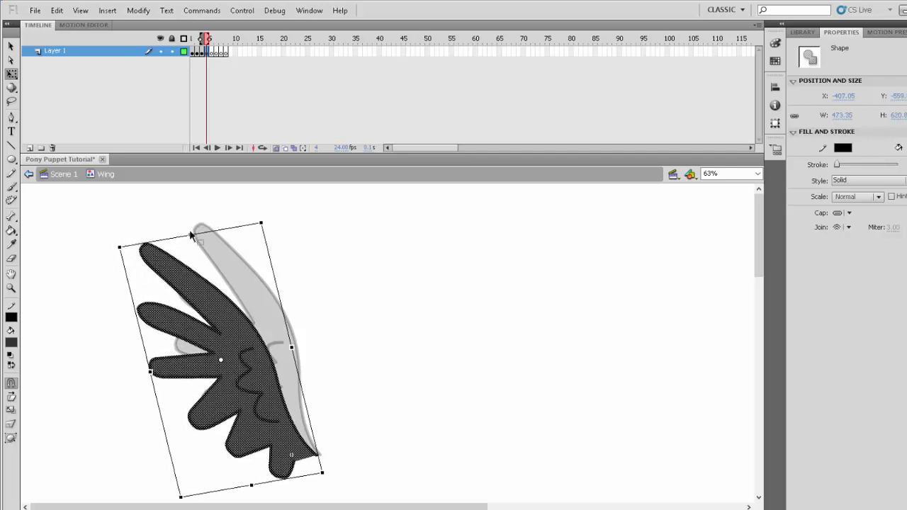
{"action": "left_click_drag", "start_coordinate": [190, 234], "coordinate": [187, 237]}
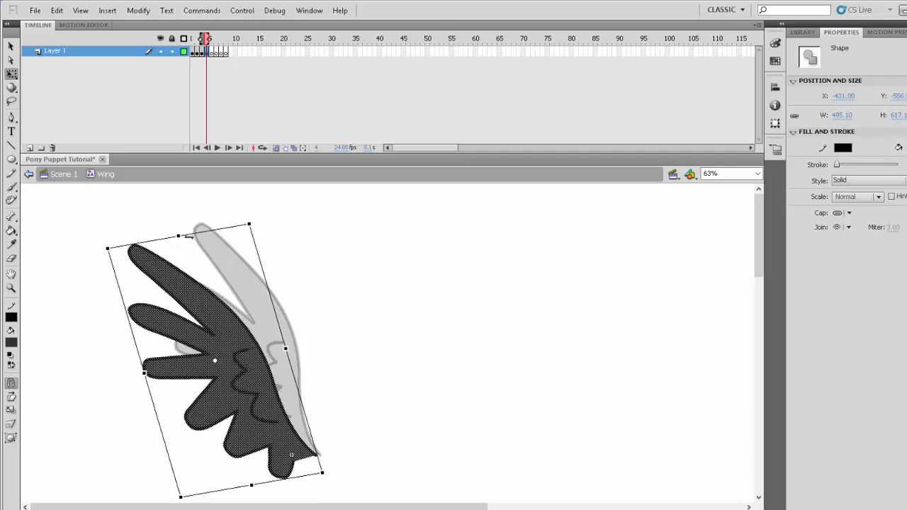
{"action": "left_click", "coordinate": [339, 308]}
- Turn off onion skinning and step back and forth through frames 1 to 4 to check the wing motion
{"action": "left_click", "coordinate": [276, 148]}
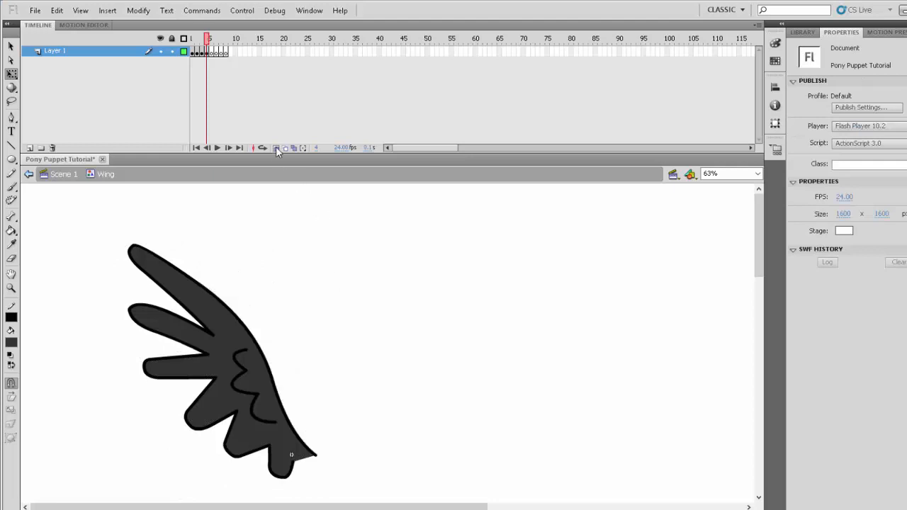
{"action": "left_click_drag", "start_coordinate": [208, 39], "coordinate": [194, 45]}
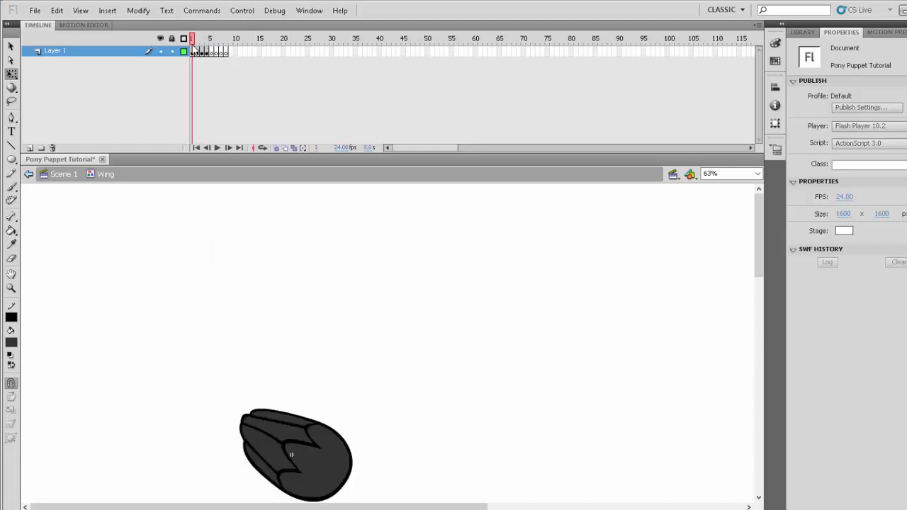
{"action": "key", "text": "period"}
{"action": "key", "text": "period"}
{"action": "key", "text": "period"}
{"action": "key", "text": "comma"}
{"action": "key", "text": "comma"}
{"action": "key", "text": "comma"}
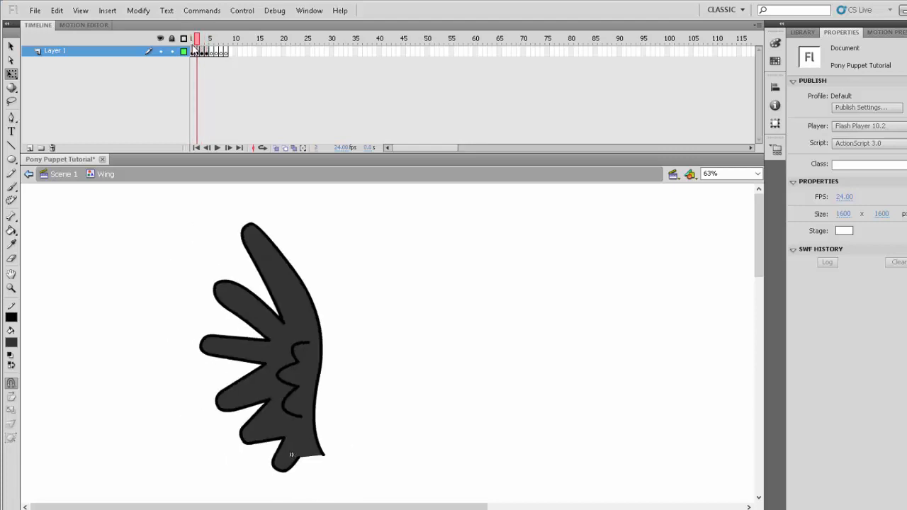
{"action": "key", "text": "period"}
{"action": "key", "text": "period"}
{"action": "key", "text": "period"}
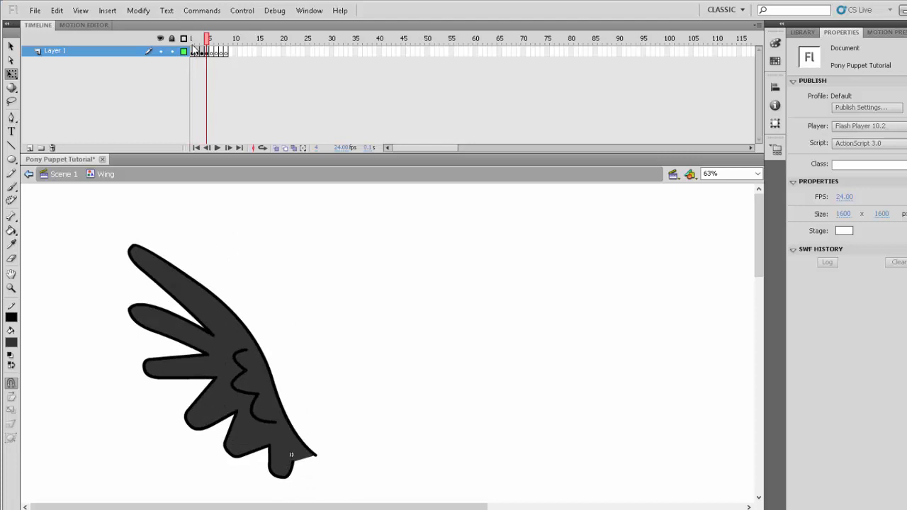
- In frame 5, draw a sagging curve from the wing base up to the top feather using the Line tool, with onion skinning on
{"action": "key", "text": "period"}
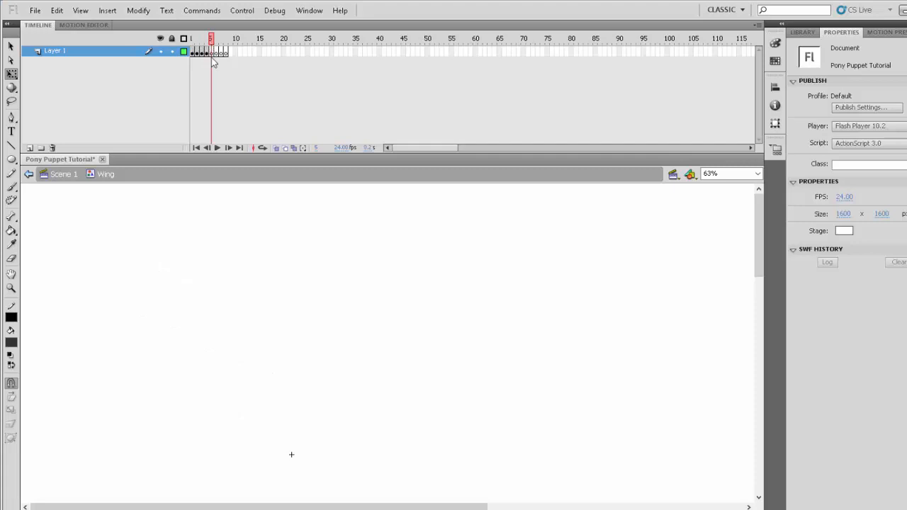
{"action": "left_click", "coordinate": [275, 148]}
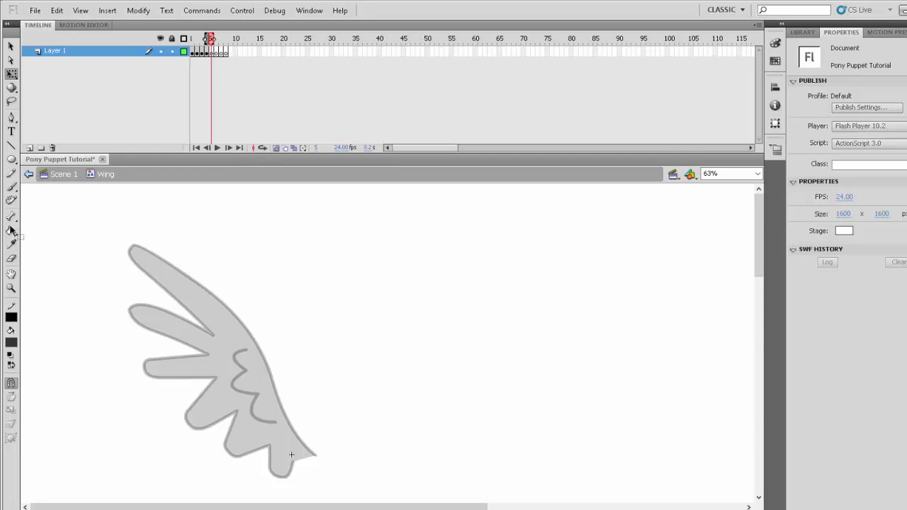
{"action": "left_click", "coordinate": [11, 145]}
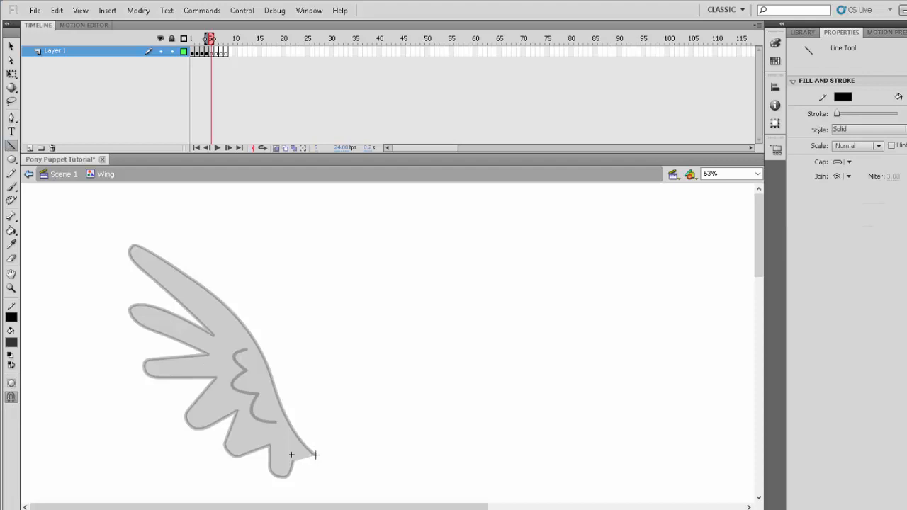
{"action": "left_click_drag", "start_coordinate": [315, 455], "coordinate": [232, 353]}
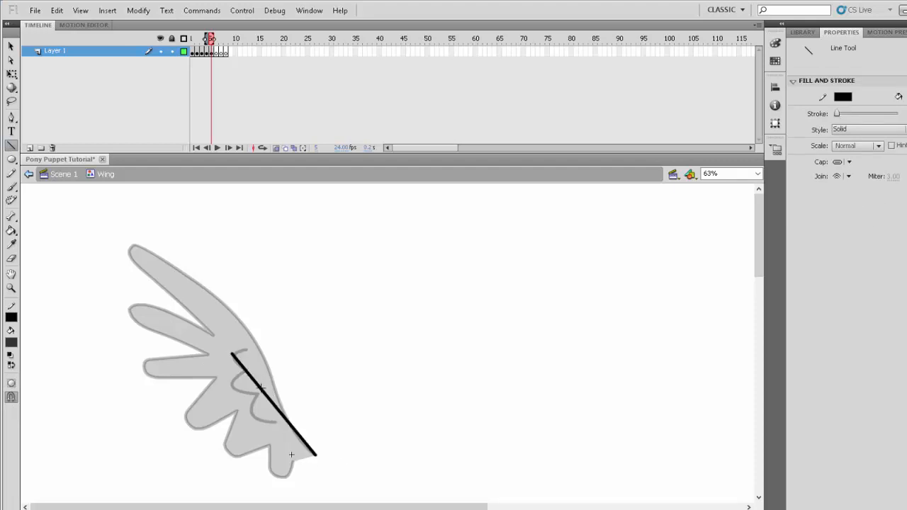
{"action": "left_click_drag", "start_coordinate": [280, 420], "coordinate": [270, 430]}
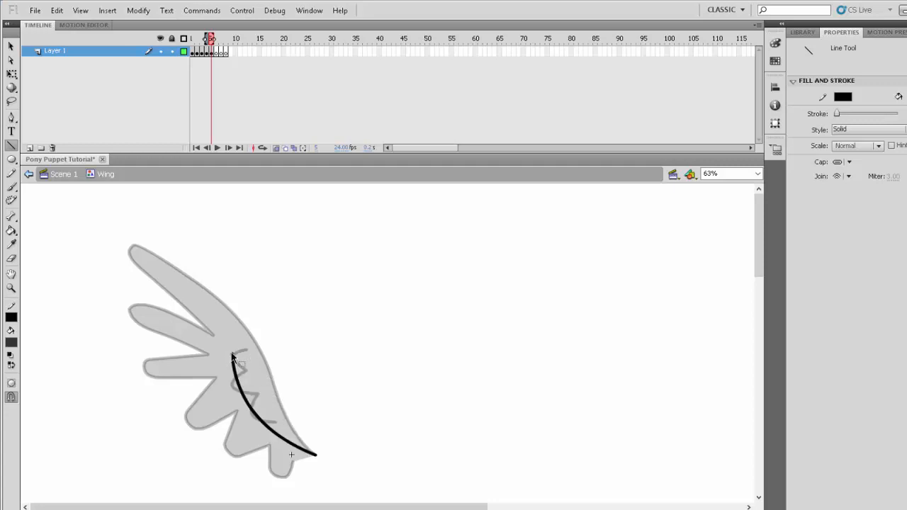
{"action": "left_click_drag", "start_coordinate": [234, 354], "coordinate": [163, 259]}
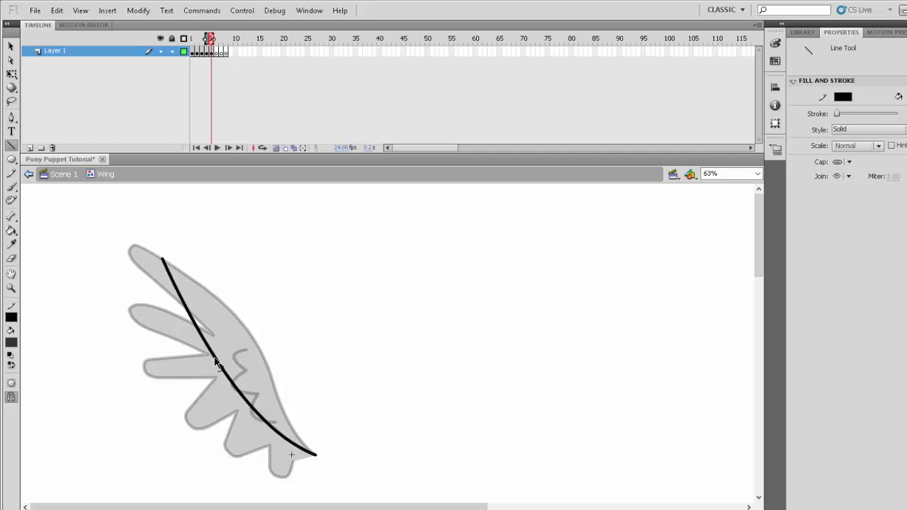
{"action": "left_click_drag", "start_coordinate": [216, 365], "coordinate": [209, 362]}
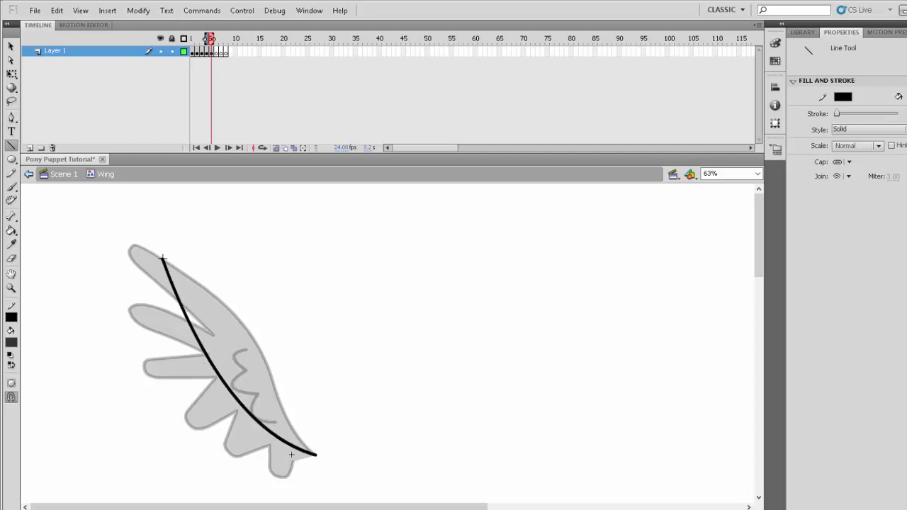
- Draw the rounded underside of the top feather and rough out the second feather with curved edges
{"action": "left_click_drag", "start_coordinate": [163, 260], "coordinate": [165, 333]}
{"action": "left_click_drag", "start_coordinate": [164, 296], "coordinate": [162, 263]}
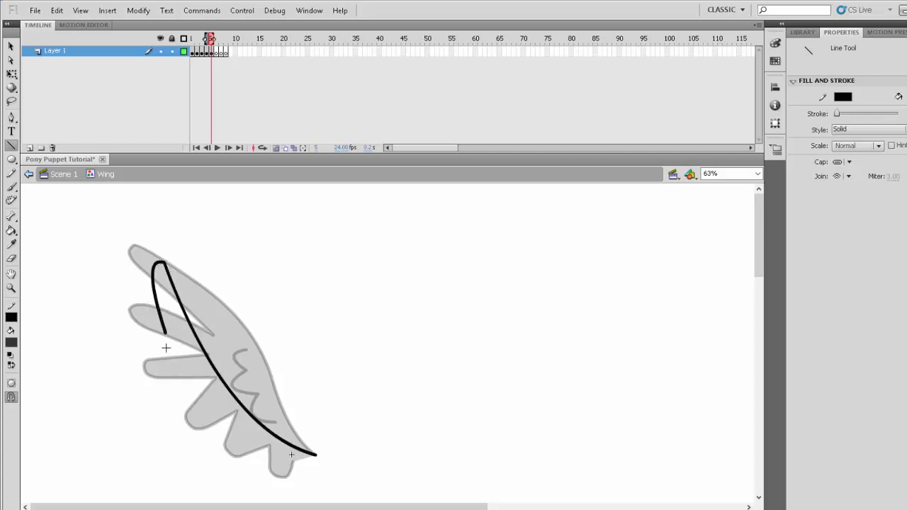
{"action": "mouse_move", "coordinate": [166, 334]}
{"action": "left_mouse_down"}
{"action": "mouse_move", "coordinate": [170, 343]}
{"action": "mouse_move", "coordinate": [127, 314]}
{"action": "mouse_move", "coordinate": [139, 350]}
{"action": "mouse_move", "coordinate": [127, 324]}
{"action": "mouse_move", "coordinate": [129, 337]}
{"action": "left_mouse_up"}
{"action": "left_click_drag", "start_coordinate": [129, 337], "coordinate": [172, 383]}
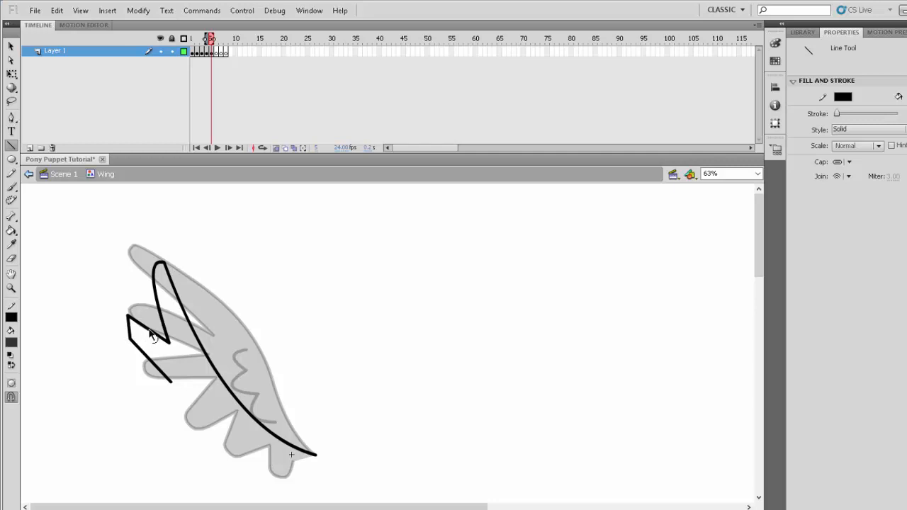
{"action": "left_click_drag", "start_coordinate": [132, 337], "coordinate": [125, 327]}
{"action": "mouse_move", "coordinate": [162, 374]}
{"action": "left_mouse_down"}
{"action": "mouse_move", "coordinate": [134, 355]}
{"action": "mouse_move", "coordinate": [126, 329]}
{"action": "mouse_move", "coordinate": [171, 367]}
{"action": "left_mouse_up"}
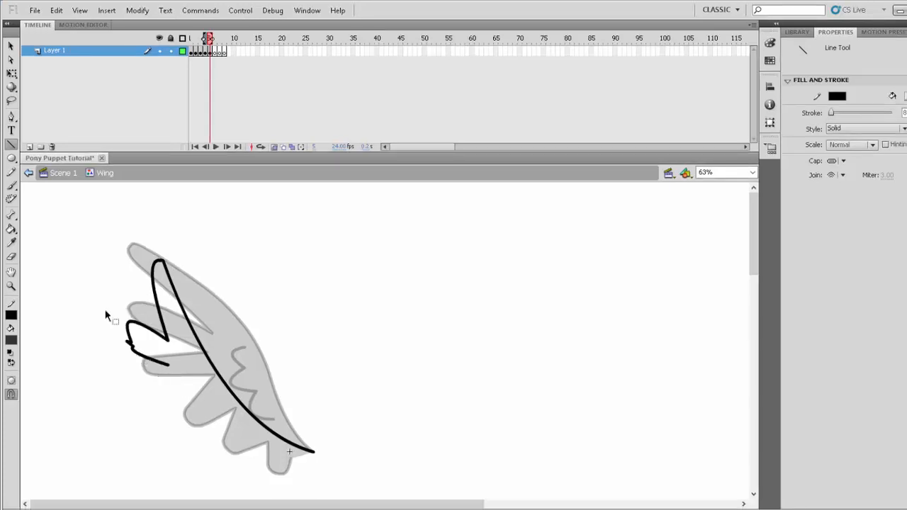
- Refine the second feather and draw the remaining lower feathers in a zigzag down to the wing base
{"action": "left_click_drag", "start_coordinate": [127, 318], "coordinate": [114, 328]}
{"action": "left_click_drag", "start_coordinate": [168, 340], "coordinate": [179, 353]}
{"action": "mouse_move", "coordinate": [174, 373]}
{"action": "left_mouse_down"}
{"action": "mouse_move", "coordinate": [113, 387]}
{"action": "mouse_move", "coordinate": [153, 387]}
{"action": "left_mouse_up"}
{"action": "mouse_move", "coordinate": [116, 399]}
{"action": "left_mouse_down"}
{"action": "mouse_move", "coordinate": [186, 402]}
{"action": "mouse_move", "coordinate": [146, 430]}
{"action": "mouse_move", "coordinate": [207, 434]}
{"action": "left_mouse_up"}
{"action": "mouse_move", "coordinate": [170, 436]}
{"action": "left_mouse_down"}
{"action": "mouse_move", "coordinate": [174, 466]}
{"action": "mouse_move", "coordinate": [236, 459]}
{"action": "left_mouse_up"}
{"action": "left_click_drag", "start_coordinate": [236, 458], "coordinate": [224, 478]}
{"action": "left_click_drag", "start_coordinate": [224, 478], "coordinate": [266, 468]}
{"action": "left_click_drag", "start_coordinate": [266, 468], "coordinate": [313, 452]}
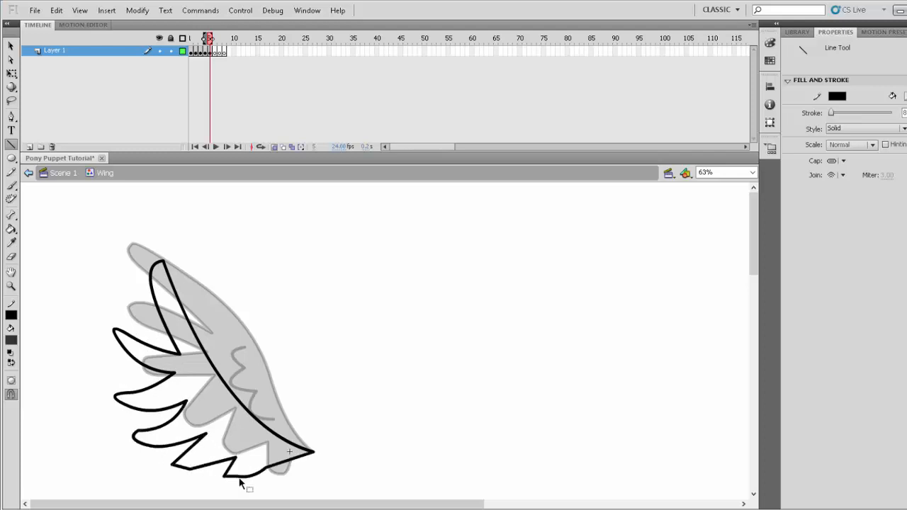
- Curve the lower feather edges, pull their root corners inward, and draw a scalloped line inside the wing
{"action": "mouse_move", "coordinate": [198, 464]}
{"action": "left_mouse_down"}
{"action": "mouse_move", "coordinate": [195, 471]}
{"action": "mouse_move", "coordinate": [196, 455]}
{"action": "left_mouse_up"}
{"action": "left_click_drag", "start_coordinate": [174, 373], "coordinate": [197, 407]}
{"action": "left_click_drag", "start_coordinate": [206, 433], "coordinate": [221, 438]}
{"action": "mouse_move", "coordinate": [222, 402]}
{"action": "left_mouse_down"}
{"action": "mouse_move", "coordinate": [226, 420]}
{"action": "mouse_move", "coordinate": [263, 449]}
{"action": "left_mouse_up"}
- Fill the frame 5 wing with dark grey using the Paint Bucket and delete the border line at its base
{"action": "key", "text": "k"}
{"action": "left_click", "coordinate": [269, 454]}
{"action": "left_click", "coordinate": [299, 461], "text": "ctrl"}
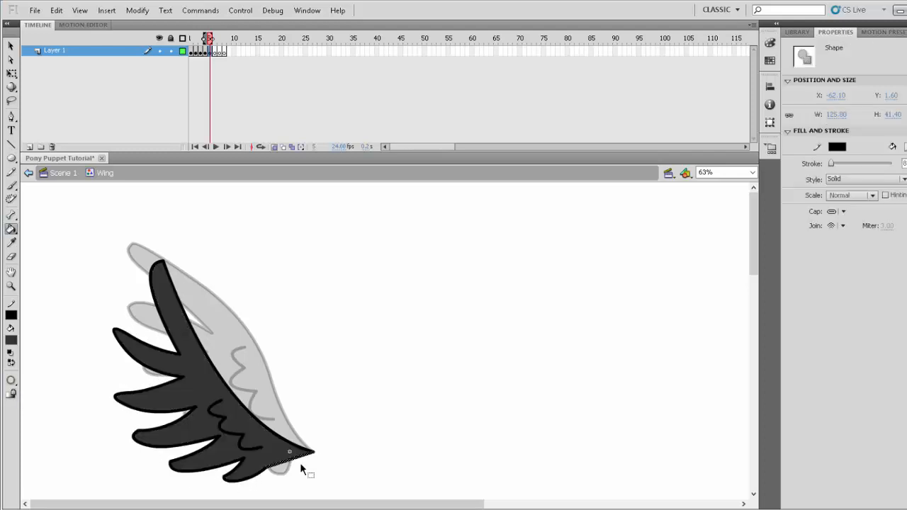
{"action": "key", "text": "Delete"}
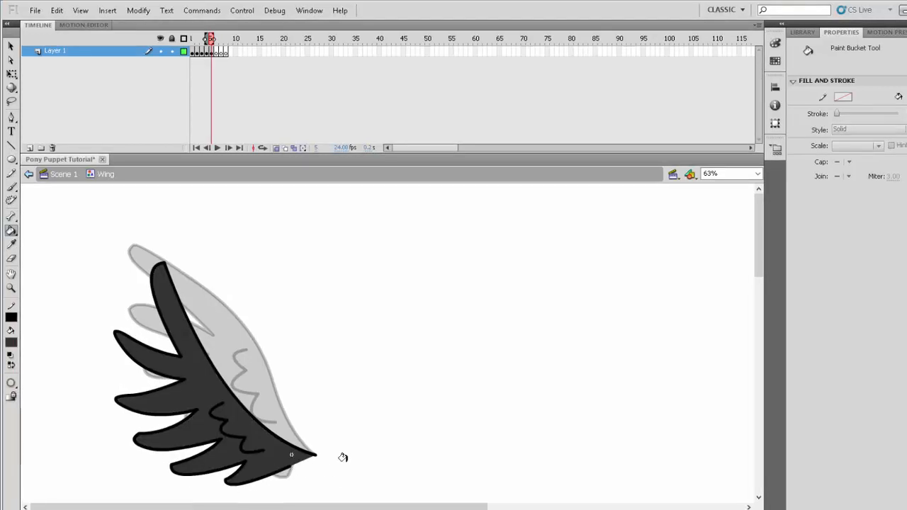
- Move to the empty frame 6 of the Wing symbol and display the frame 5 wing as an onion skin
{"action": "left_click", "coordinate": [277, 147]}
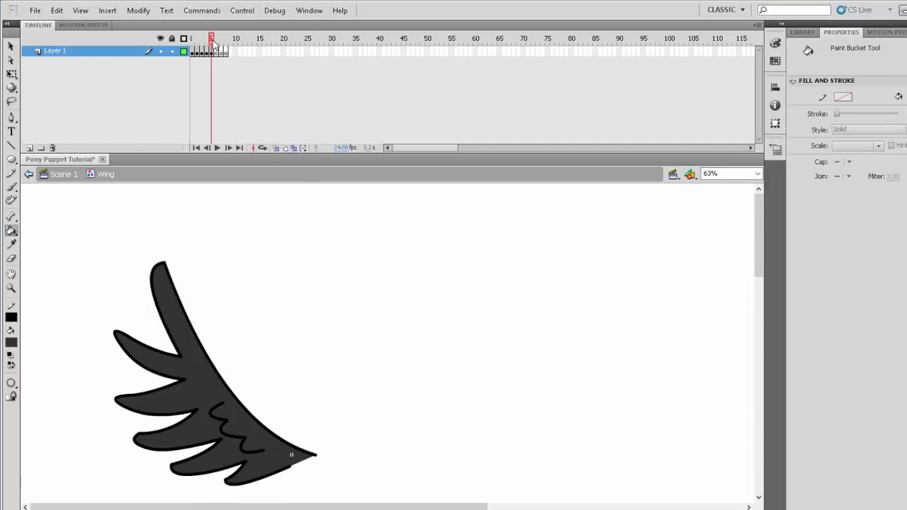
{"action": "mouse_move", "coordinate": [213, 40]}
{"action": "left_mouse_down"}
{"action": "mouse_move", "coordinate": [191, 44]}
{"action": "mouse_move", "coordinate": [213, 60]}
{"action": "mouse_move", "coordinate": [217, 40]}
{"action": "left_mouse_up"}
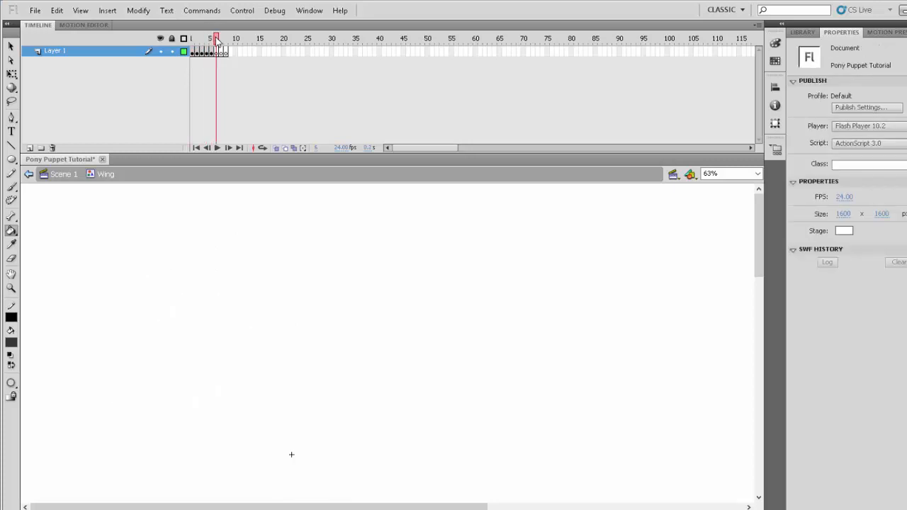
{"action": "left_click", "coordinate": [277, 147]}
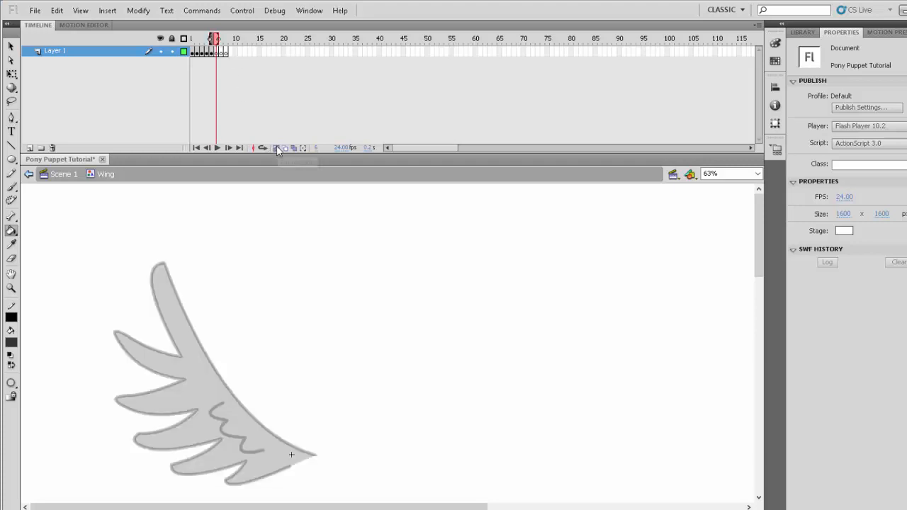
{"action": "left_click", "coordinate": [12, 287]}
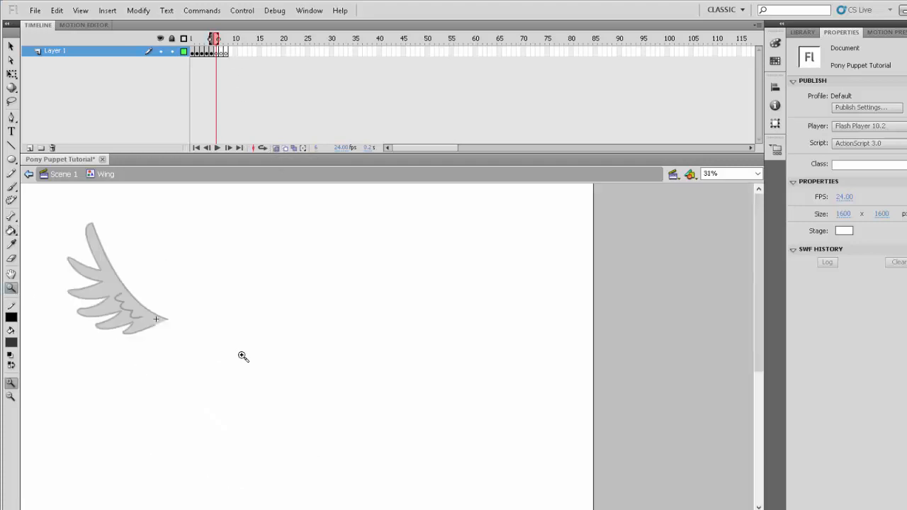
{"action": "left_click", "coordinate": [241, 358], "text": "alt"}
{"action": "left_click_drag", "start_coordinate": [32, 212], "coordinate": [242, 433]}
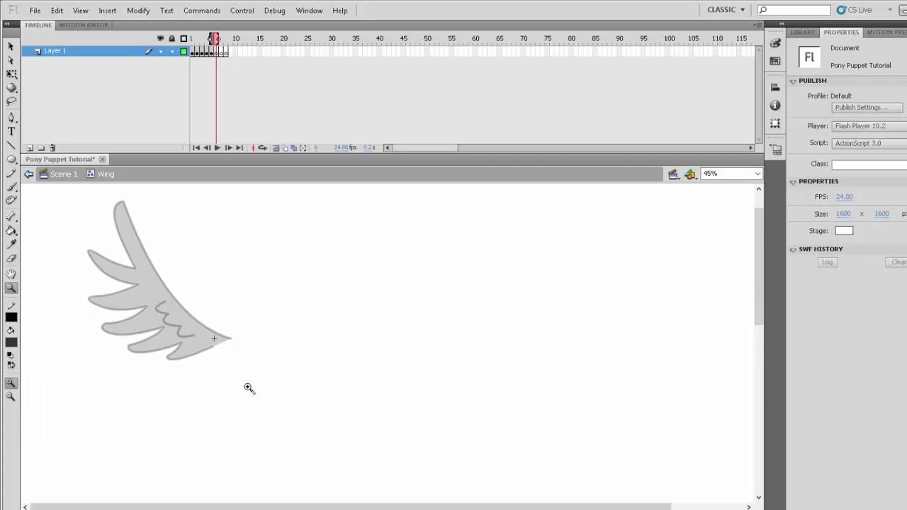
- Draw the folded wing's curved leading edge down from the wing base and around into the first feather's tip
{"action": "left_click", "coordinate": [10, 144]}
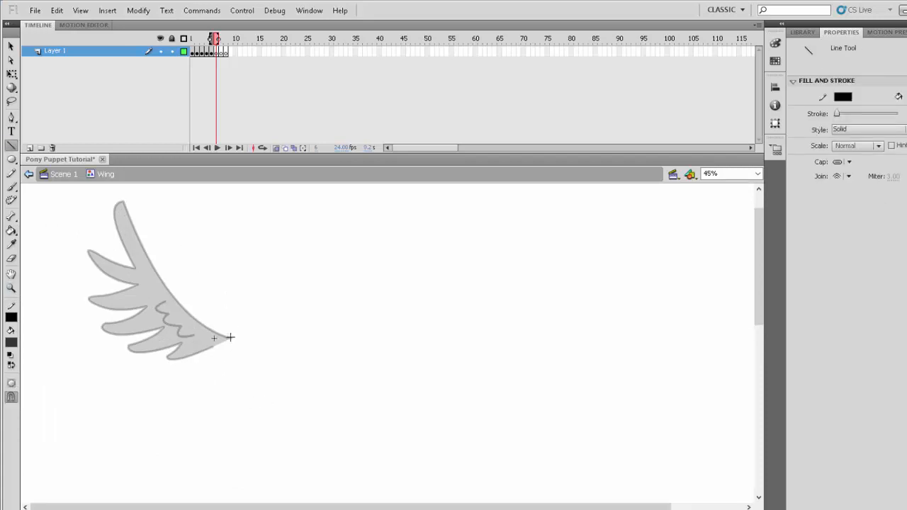
{"action": "left_click_drag", "start_coordinate": [229, 338], "coordinate": [178, 433]}
{"action": "left_click_drag", "start_coordinate": [213, 375], "coordinate": [234, 428]}
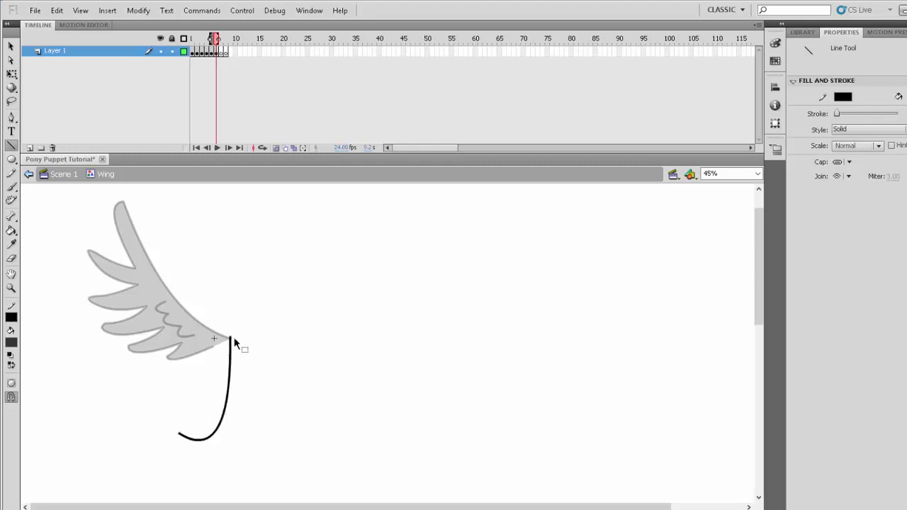
{"action": "left_click_drag", "start_coordinate": [231, 337], "coordinate": [232, 341]}
{"action": "mouse_move", "coordinate": [179, 435]}
{"action": "left_mouse_down"}
{"action": "mouse_move", "coordinate": [166, 444]}
{"action": "mouse_move", "coordinate": [144, 416]}
{"action": "mouse_move", "coordinate": [155, 401]}
{"action": "mouse_move", "coordinate": [144, 420]}
{"action": "mouse_move", "coordinate": [175, 437]}
{"action": "left_mouse_up"}
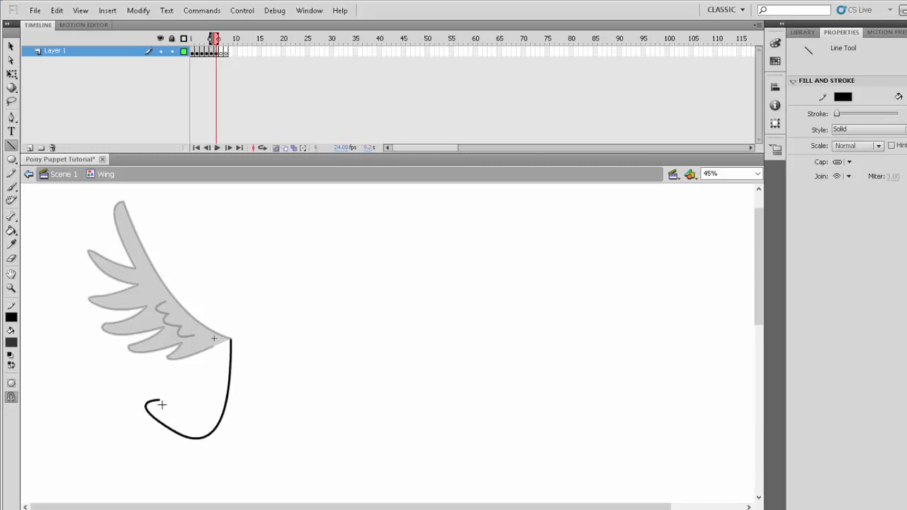
- Extend the first feather's upper edge inward, outline a second feather below it, and delete the stray line segment
{"action": "left_click_drag", "start_coordinate": [159, 400], "coordinate": [192, 413]}
{"action": "mouse_move", "coordinate": [176, 437]}
{"action": "left_mouse_down"}
{"action": "mouse_move", "coordinate": [127, 436]}
{"action": "mouse_move", "coordinate": [124, 456]}
{"action": "mouse_move", "coordinate": [155, 420]}
{"action": "mouse_move", "coordinate": [132, 429]}
{"action": "left_mouse_up"}
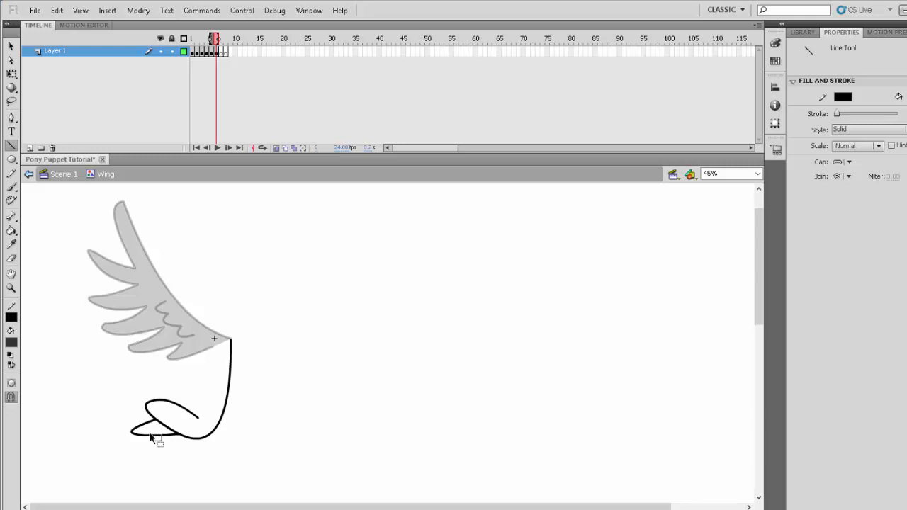
{"action": "left_click", "coordinate": [149, 435], "text": "ctrl"}
{"action": "key", "text": "Delete"}
- Draw the remaining folded feathers and curve the inner edge back up to the wing base
{"action": "left_click_drag", "start_coordinate": [133, 430], "coordinate": [116, 403]}
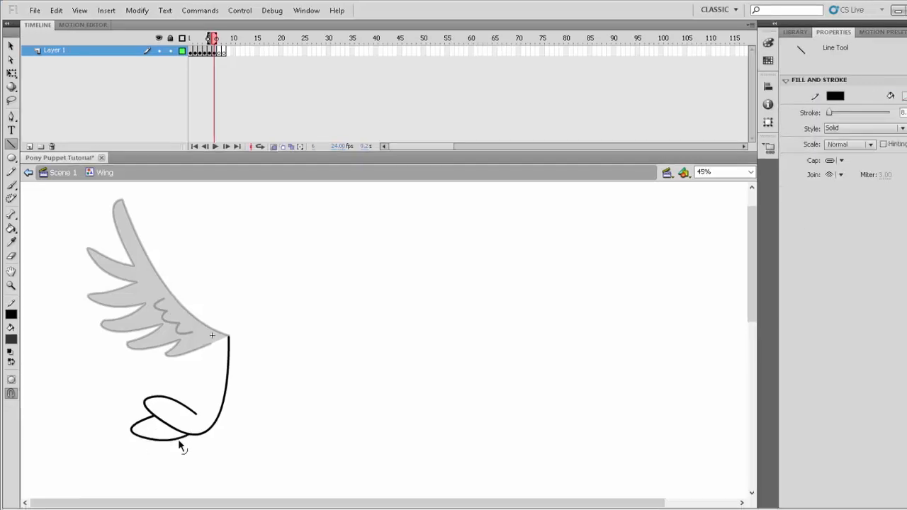
{"action": "left_click_drag", "start_coordinate": [115, 402], "coordinate": [136, 385]}
{"action": "left_click_drag", "start_coordinate": [136, 385], "coordinate": [207, 341]}
{"action": "left_click_drag", "start_coordinate": [177, 363], "coordinate": [190, 378]}
- Close the frame 6 wing at its base, fill it with dark grey, and delete the base border line
{"action": "key", "text": "q"}
{"action": "mouse_move", "coordinate": [223, 338]}
{"action": "left_mouse_down"}
{"action": "mouse_move", "coordinate": [206, 337]}
{"action": "mouse_move", "coordinate": [226, 337]}
{"action": "left_mouse_up"}
{"action": "key", "text": "n"}
{"action": "key", "text": "k"}
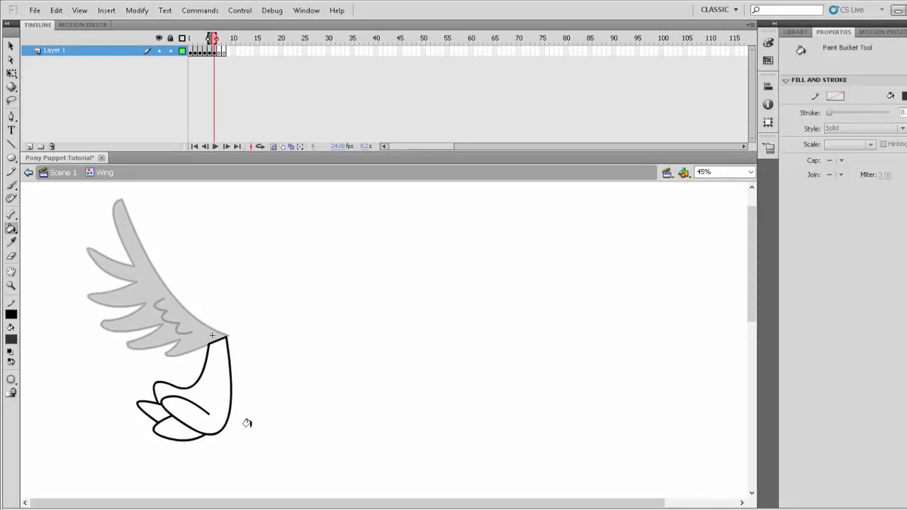
{"action": "key", "text": "Delete"}
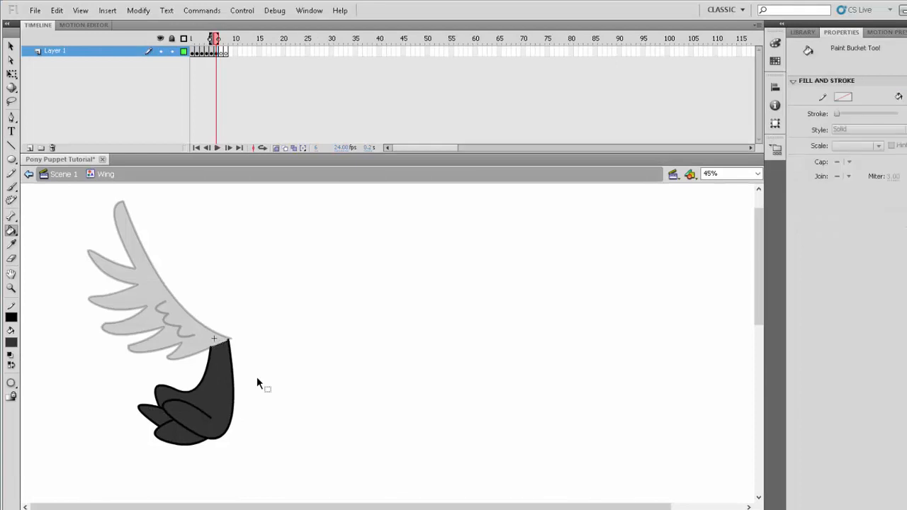
- Add a new layer above Layer 1, lock Layer 1, and give the new layer a blank keyframe at frame 6
{"action": "left_click", "coordinate": [29, 148]}
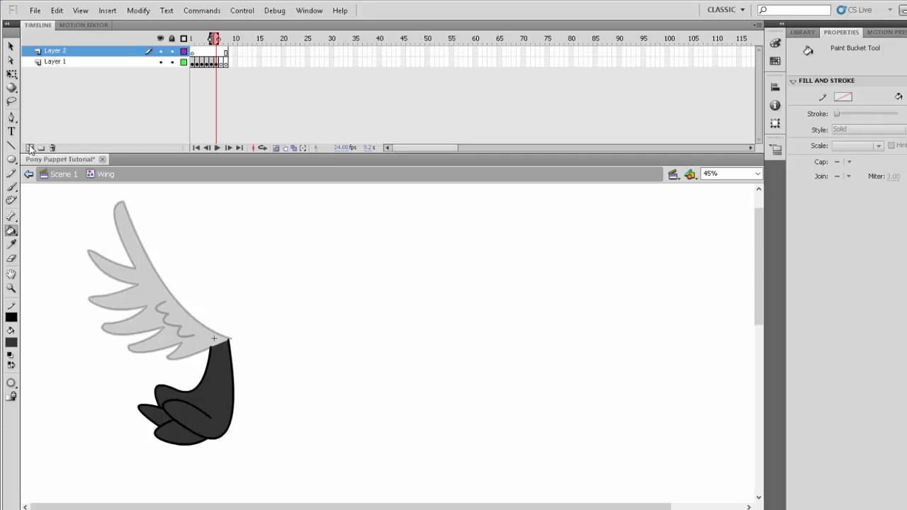
{"action": "left_click", "coordinate": [172, 62]}
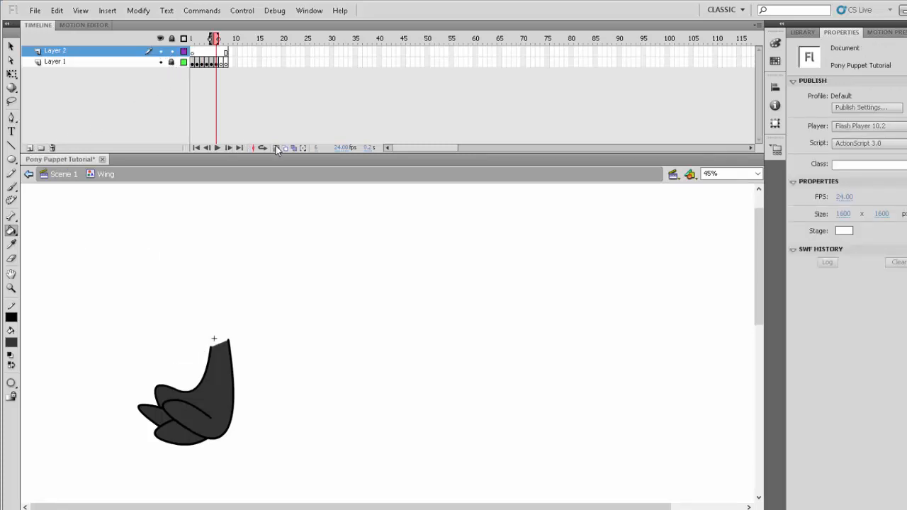
{"action": "left_click", "coordinate": [217, 52]}
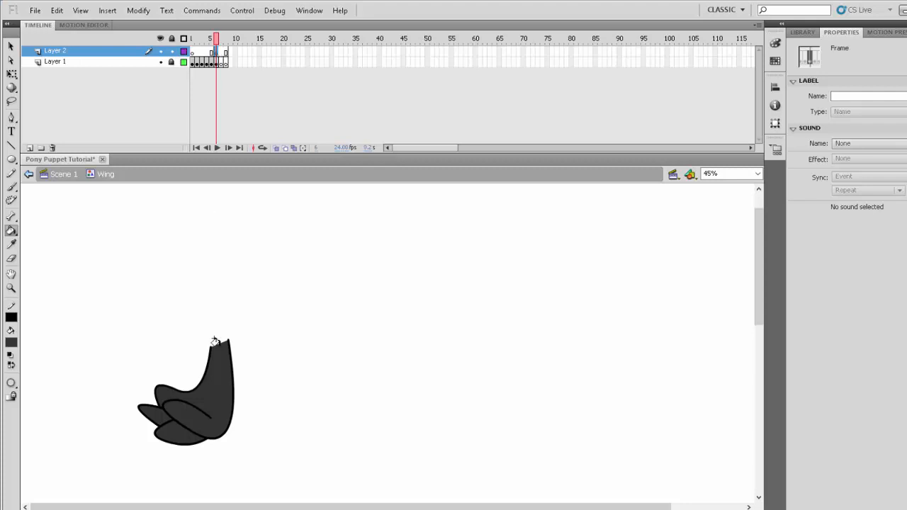
- Set the fill colour to white and the stroke colour to red
{"action": "left_click", "coordinate": [10, 343]}
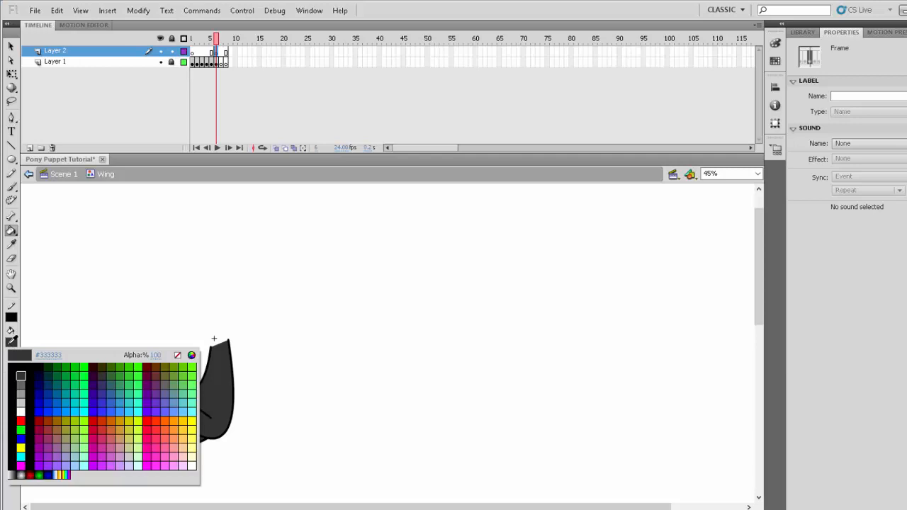
{"action": "left_click", "coordinate": [110, 304]}
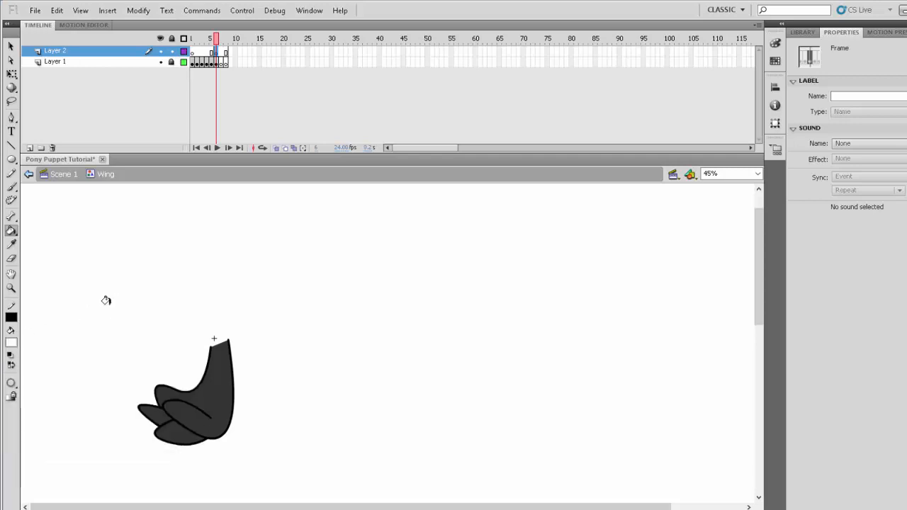
{"action": "left_click", "coordinate": [11, 145]}
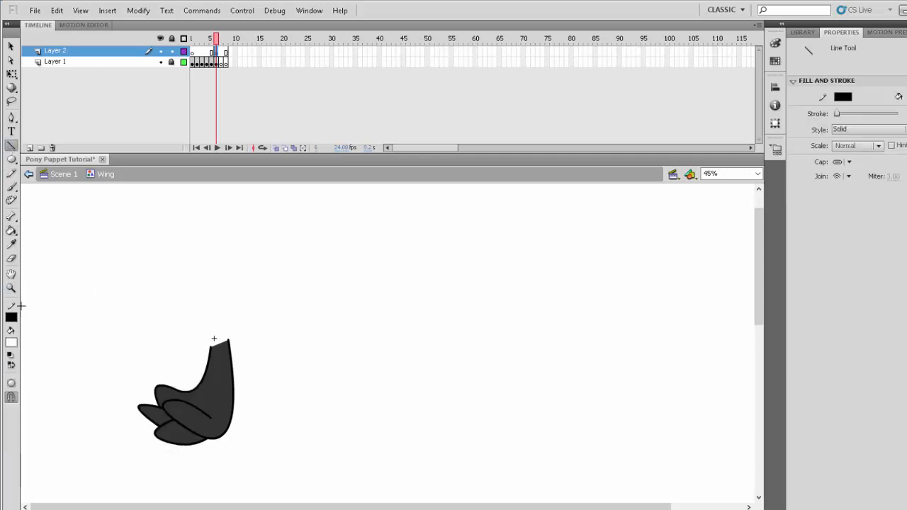
{"action": "left_click", "coordinate": [11, 316]}
{"action": "left_click", "coordinate": [21, 394]}
- Lower the Brush tool's fill alpha to 44%, try a stroke down the folded wing, and undo that stroke
{"action": "left_click", "coordinate": [12, 288]}
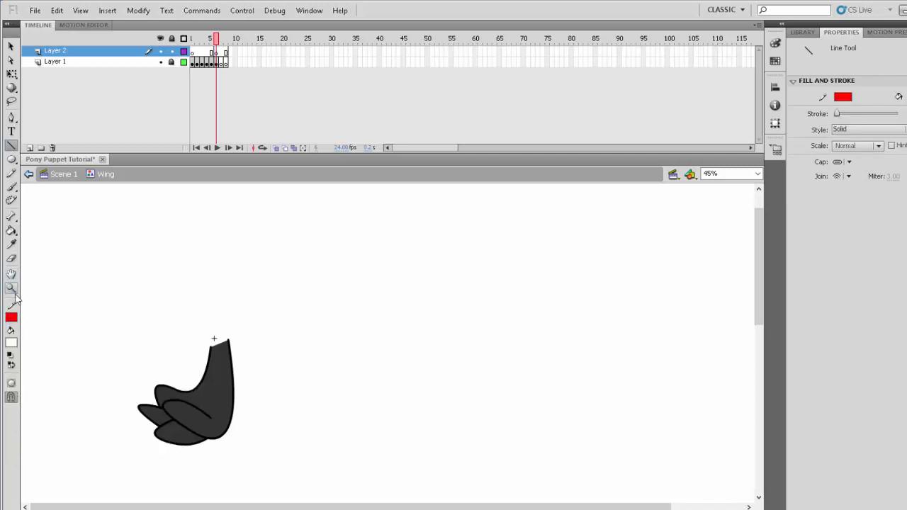
{"action": "mouse_move", "coordinate": [85, 248]}
{"action": "left_mouse_down"}
{"action": "mouse_move", "coordinate": [167, 361]}
{"action": "mouse_move", "coordinate": [322, 483]}
{"action": "left_mouse_up"}
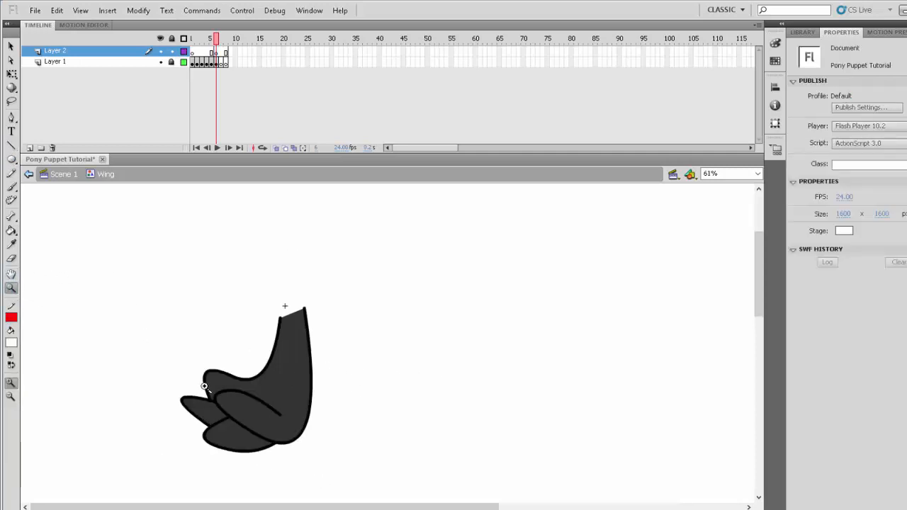
{"action": "left_click", "coordinate": [11, 173]}
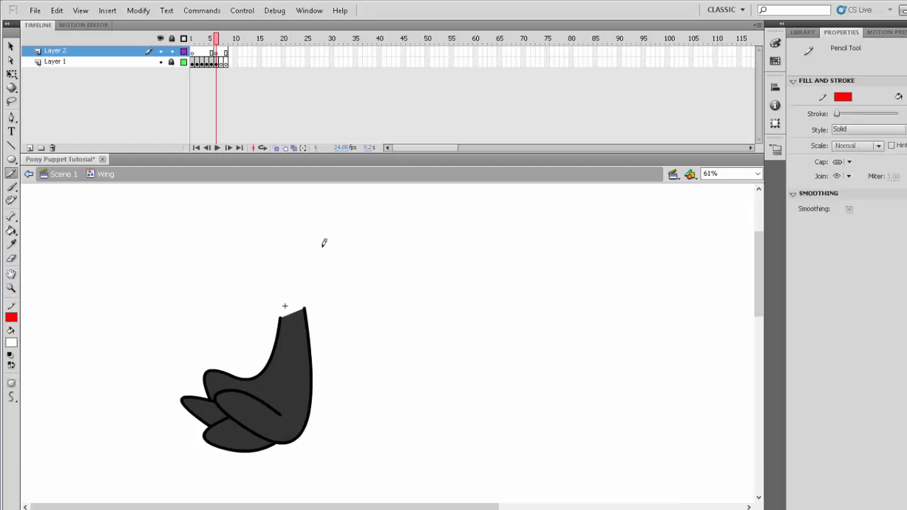
{"action": "left_click", "coordinate": [11, 187]}
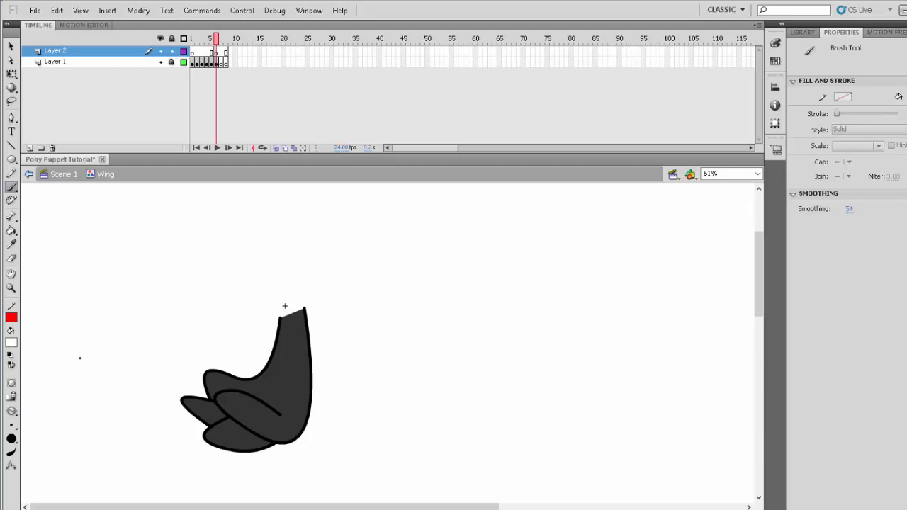
{"action": "left_click", "coordinate": [11, 343]}
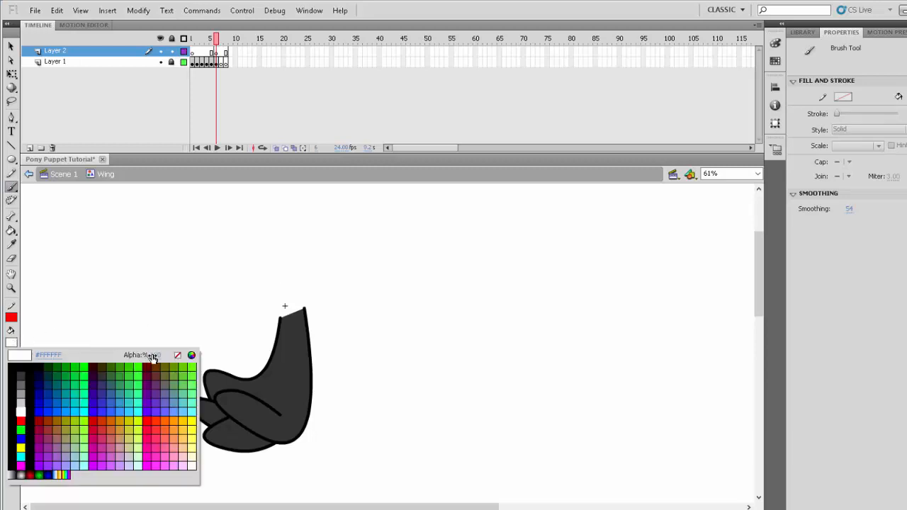
{"action": "left_click_drag", "start_coordinate": [160, 362], "coordinate": [152, 363]}
{"action": "left_click_drag", "start_coordinate": [133, 362], "coordinate": [133, 363]}
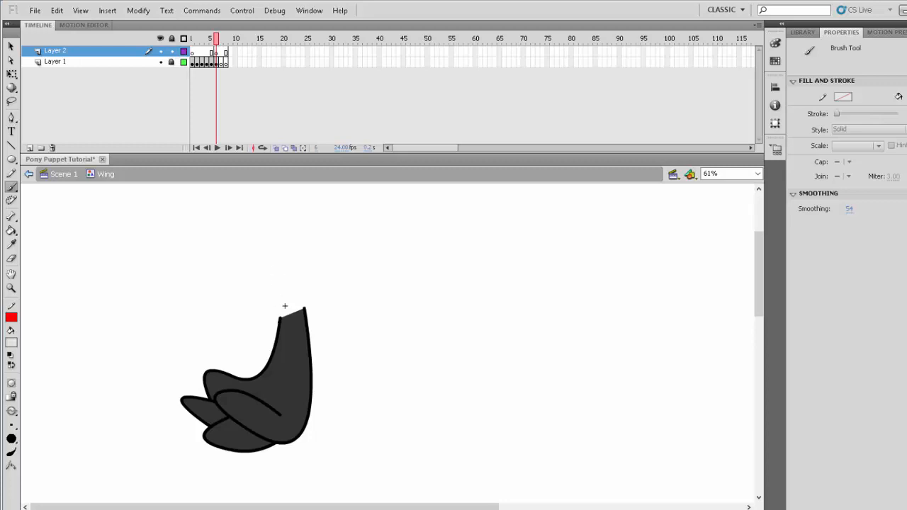
{"action": "mouse_move", "coordinate": [280, 317]}
{"action": "left_mouse_down"}
{"action": "mouse_move", "coordinate": [277, 406]}
{"action": "mouse_move", "coordinate": [245, 431]}
{"action": "left_mouse_up"}
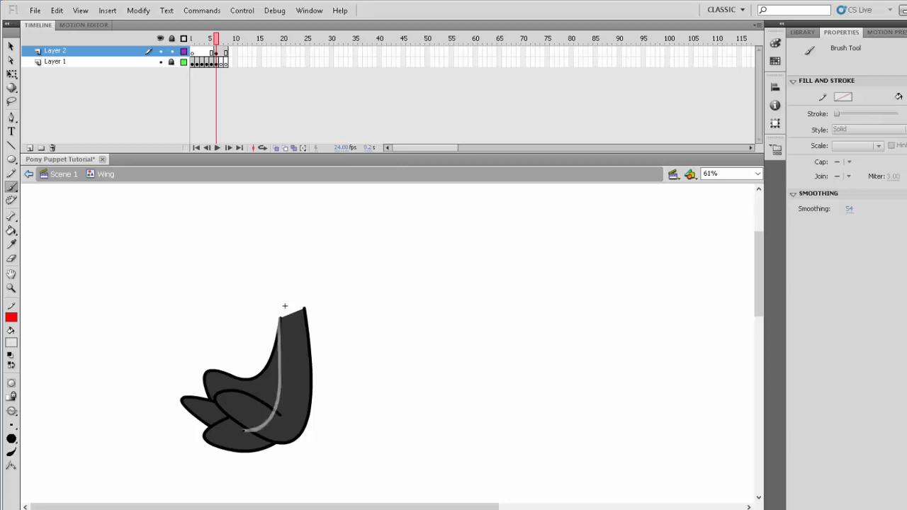
{"action": "key", "text": "ctrl+z"}
- Brush a long tapering closed outline over the wing's inner edge in semi-transparent red and fill its inside
{"action": "left_click", "coordinate": [11, 346]}
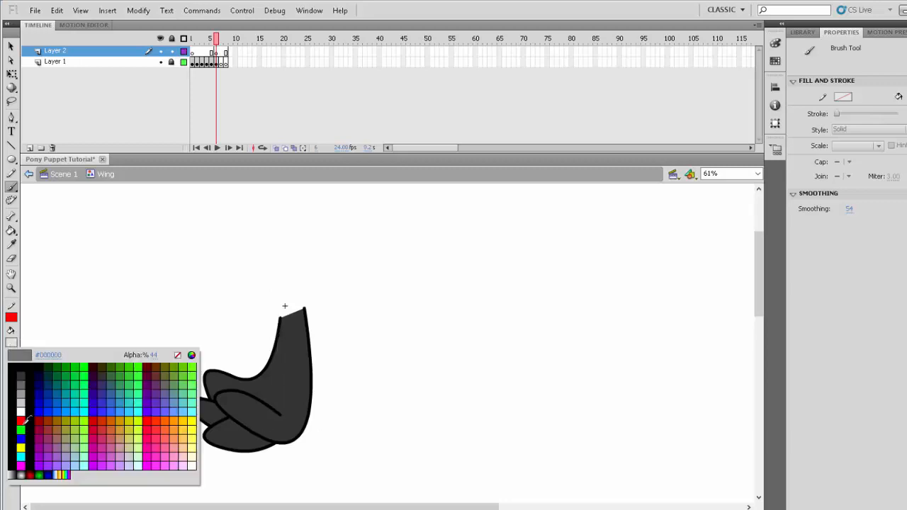
{"action": "left_click", "coordinate": [27, 419]}
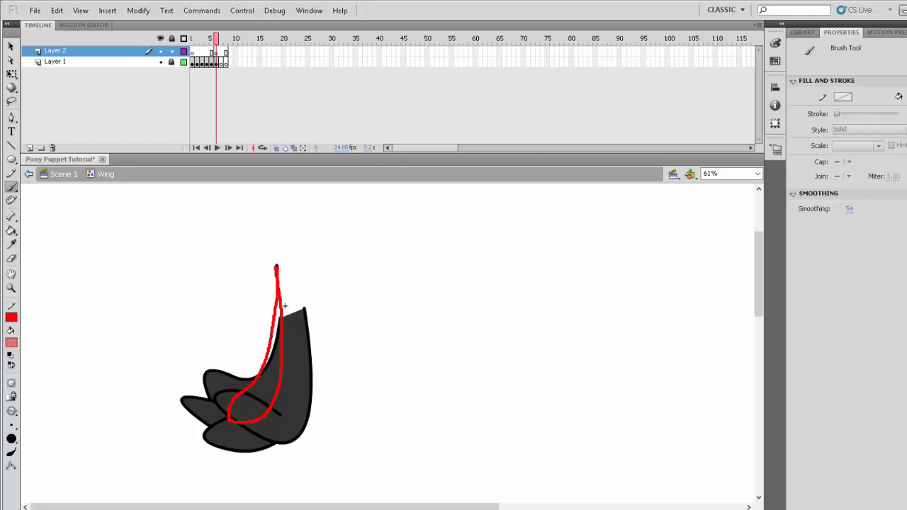
{"action": "left_click_drag", "start_coordinate": [277, 266], "coordinate": [277, 265]}
{"action": "left_click", "coordinate": [12, 230]}
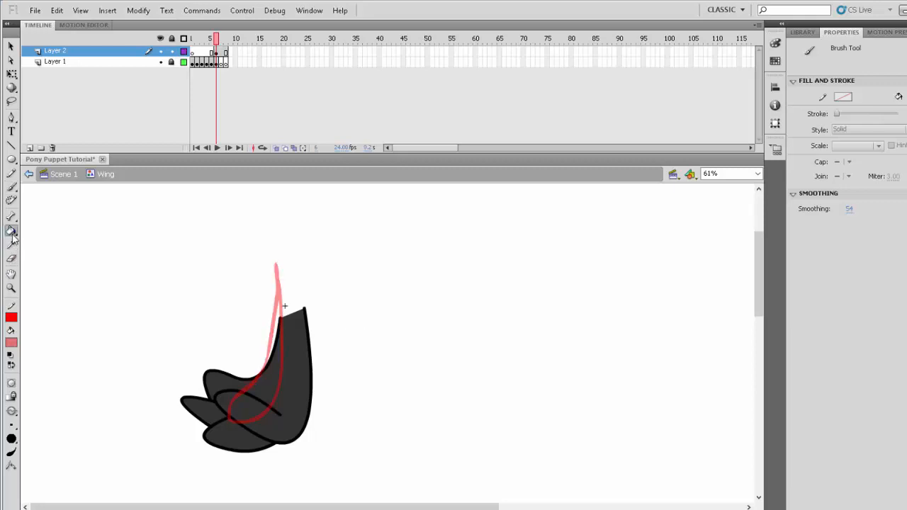
{"action": "left_click", "coordinate": [268, 382]}
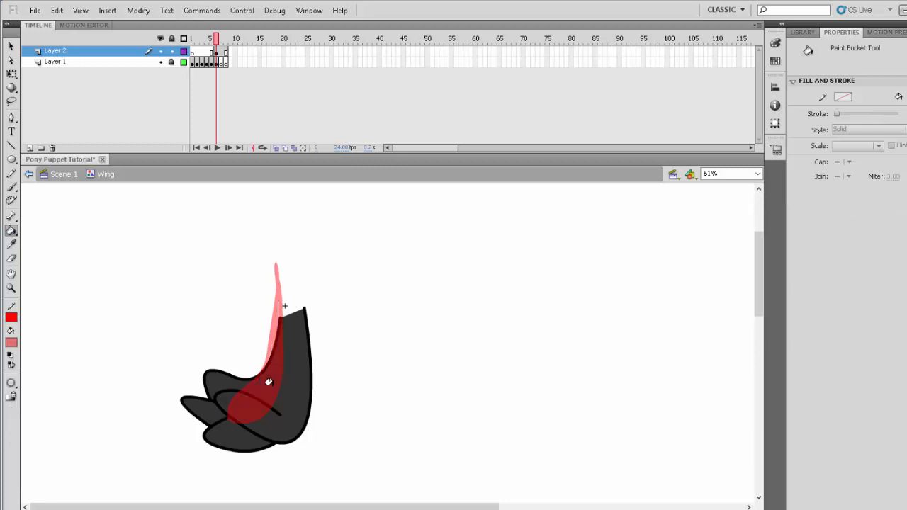
- Move the red shape down over the lower feathers and smooth its outline
{"action": "left_click", "coordinate": [11, 188]}
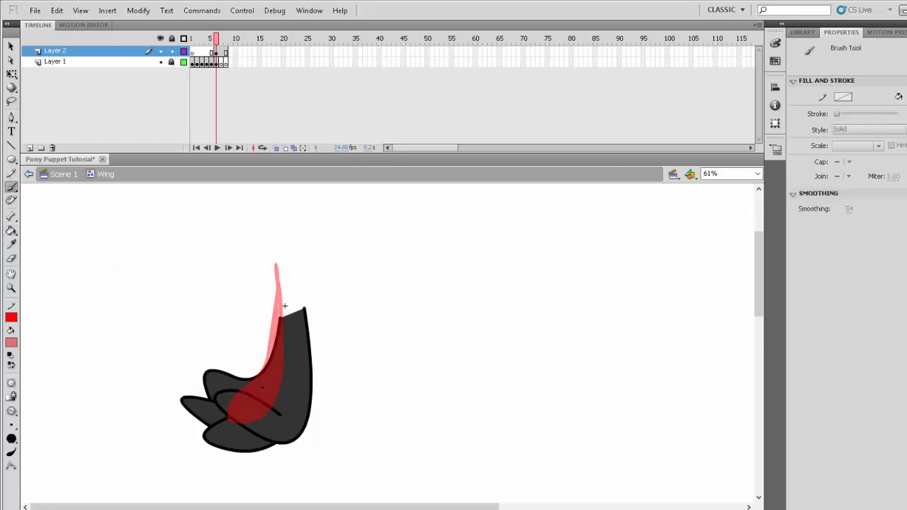
{"action": "key", "text": "v"}
{"action": "left_click", "coordinate": [263, 403]}
{"action": "left_click_drag", "start_coordinate": [263, 402], "coordinate": [241, 462]}
{"action": "left_click", "coordinate": [10, 46]}
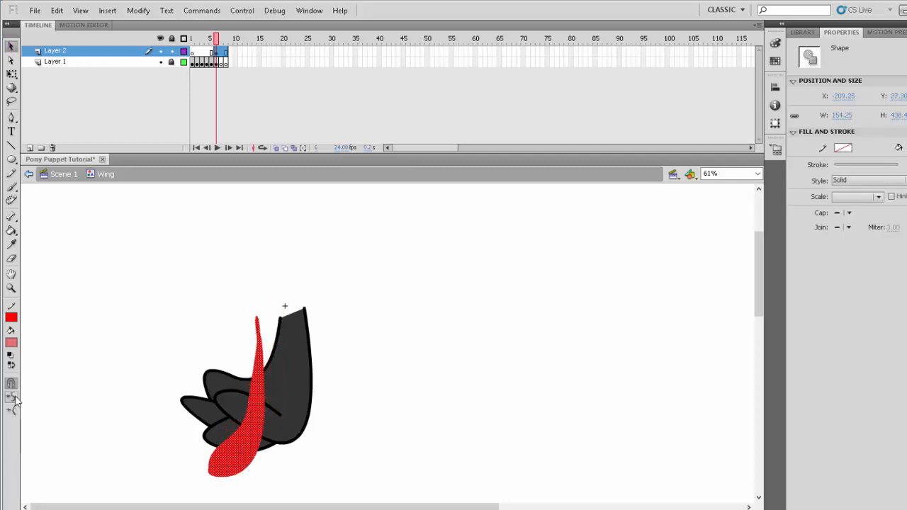
{"action": "left_click", "coordinate": [355, 406]}
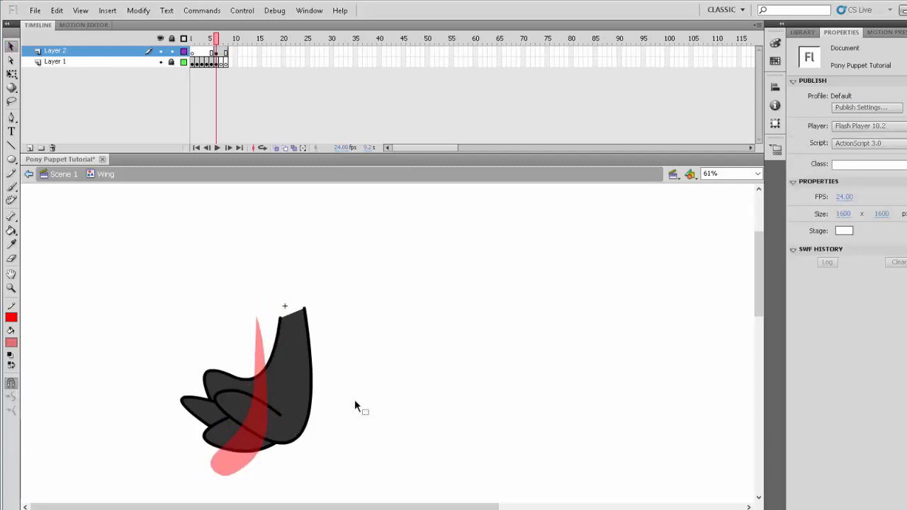
- Duplicate the red shape, place the copy to the original's upper left, and narrow the copy to a width of 93.5
{"action": "right_click", "coordinate": [262, 400]}
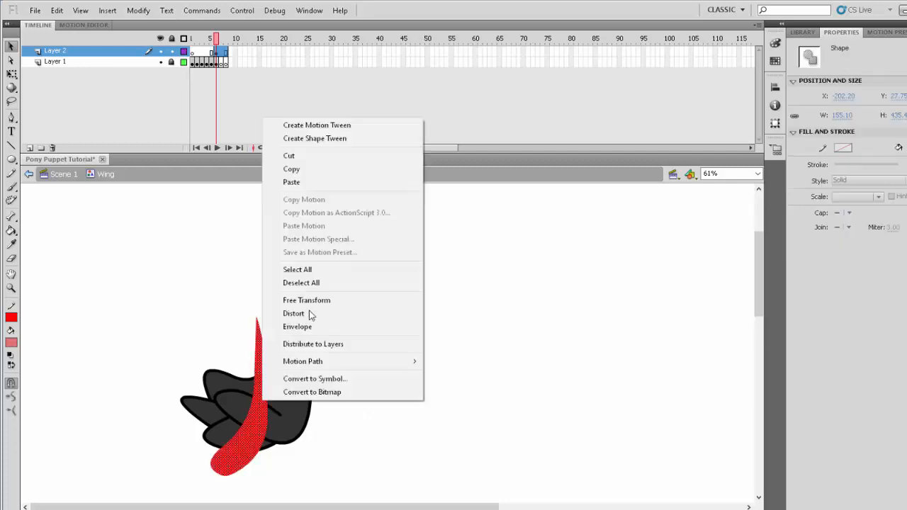
{"action": "left_click", "coordinate": [310, 170]}
{"action": "right_click", "coordinate": [406, 319]}
{"action": "left_click", "coordinate": [438, 368]}
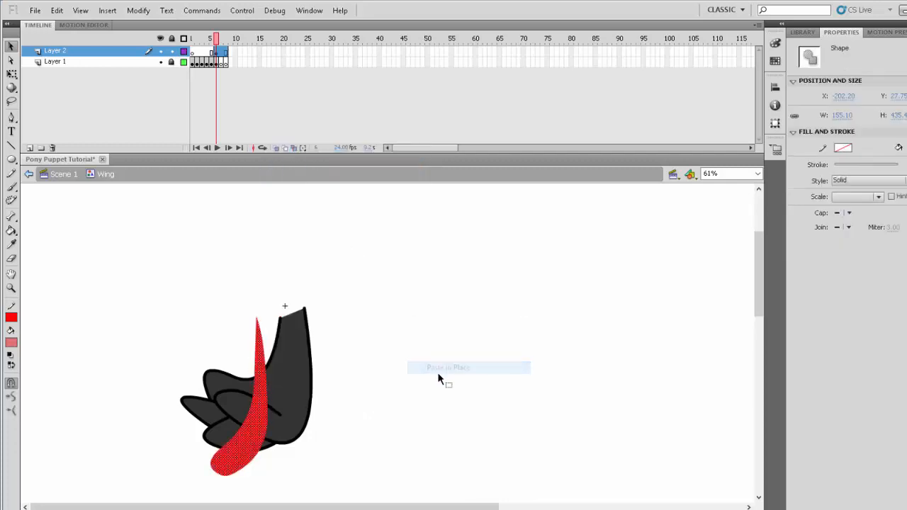
{"action": "left_click_drag", "start_coordinate": [254, 423], "coordinate": [226, 407]}
{"action": "left_click", "coordinate": [12, 73]}
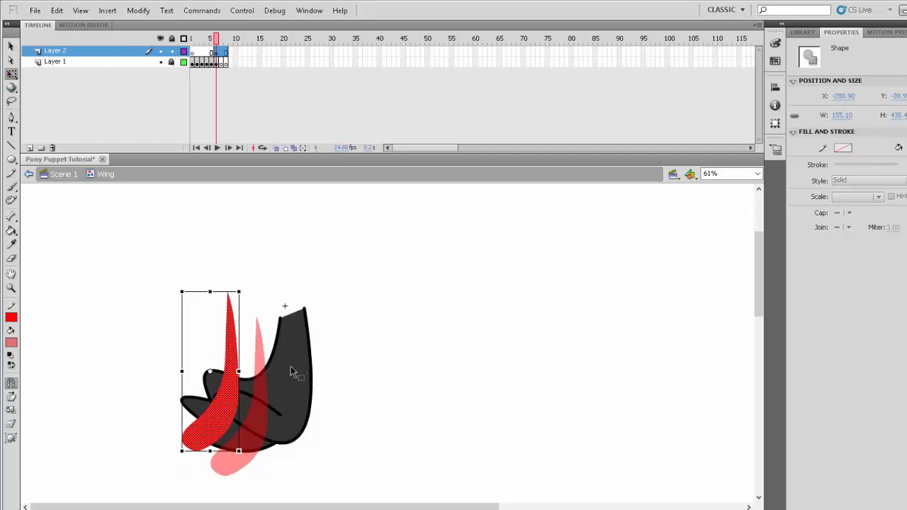
{"action": "left_click_drag", "start_coordinate": [239, 371], "coordinate": [217, 372]}
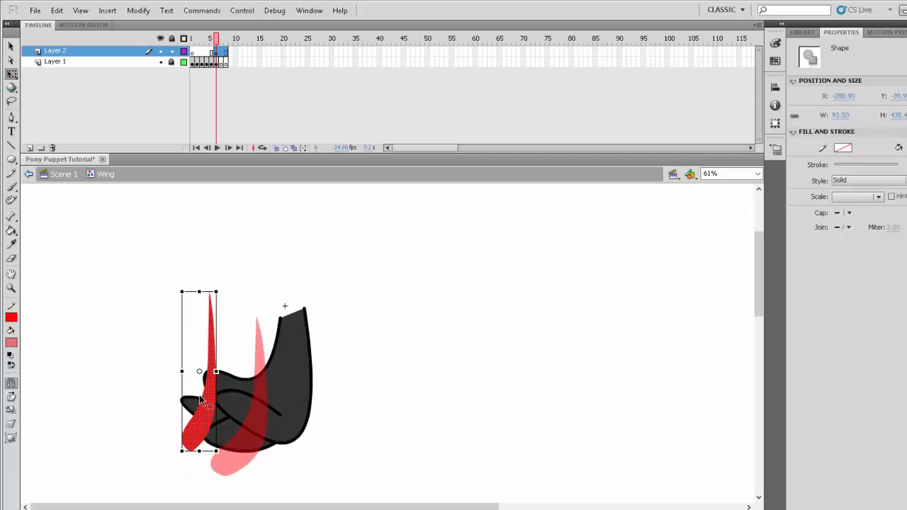
- Move the narrowed red shape beside the original over the folded wing and paste another full-size copy to its left
{"action": "left_click_drag", "start_coordinate": [206, 419], "coordinate": [233, 413]}
{"action": "right_click", "coordinate": [365, 402]}
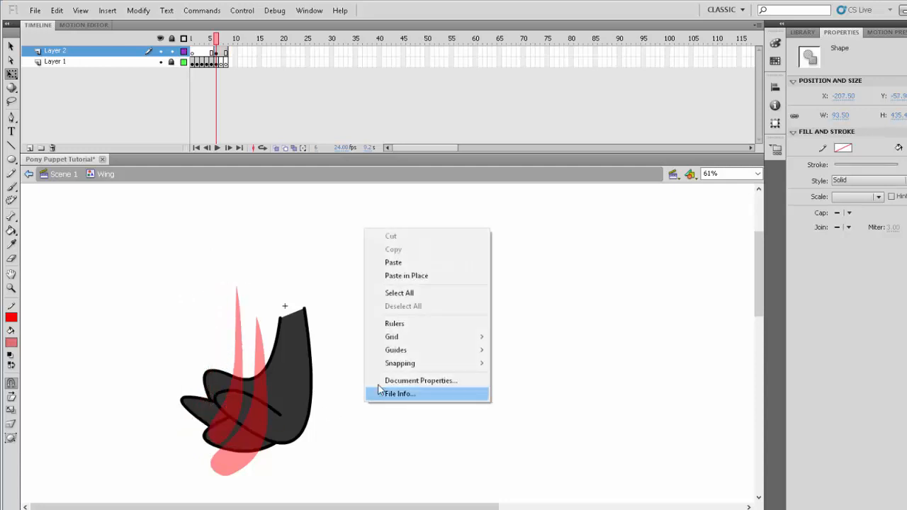
{"action": "left_click", "coordinate": [416, 264]}
{"action": "left_click_drag", "start_coordinate": [404, 416], "coordinate": [238, 457]}
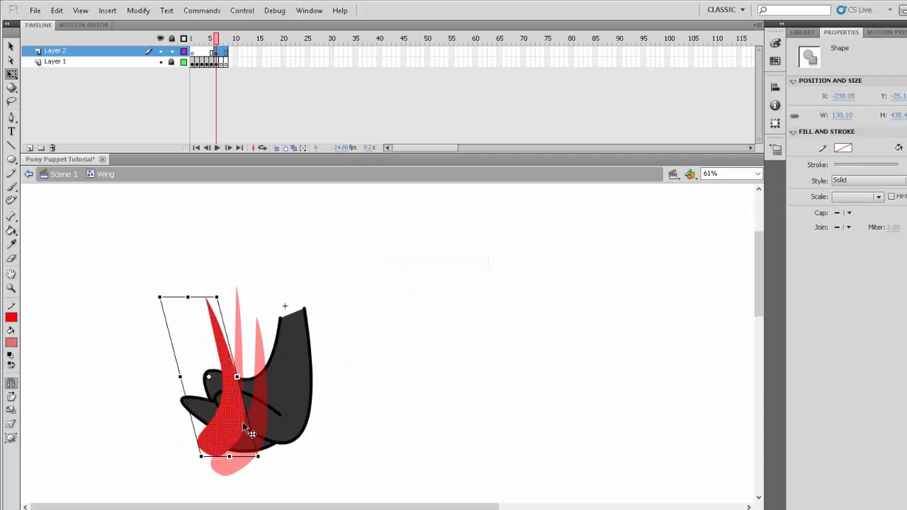
- Shrink and skew the pasted copy into a thin stripe about 58 wide and 223 high over the outer feather tips
{"action": "left_click_drag", "start_coordinate": [217, 297], "coordinate": [191, 306]}
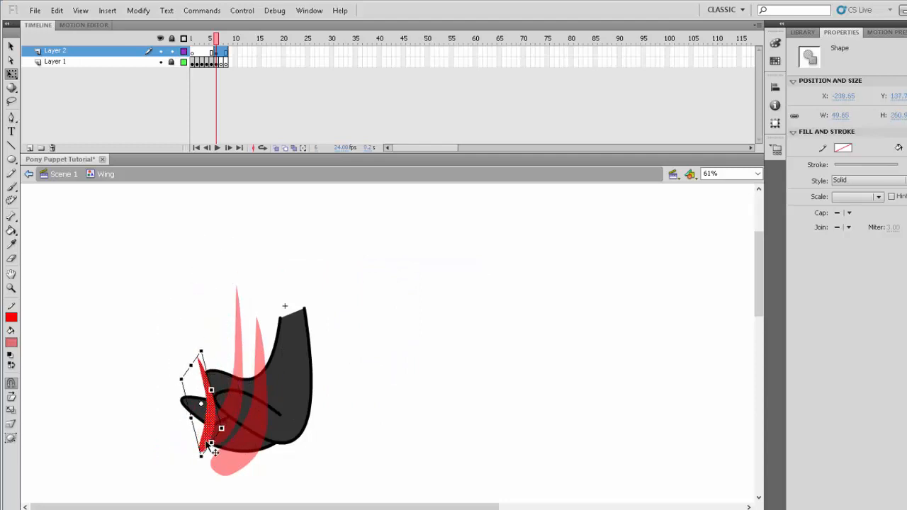
{"action": "mouse_move", "coordinate": [209, 439]}
{"action": "left_mouse_down"}
{"action": "mouse_move", "coordinate": [200, 451]}
{"action": "mouse_move", "coordinate": [212, 433]}
{"action": "left_mouse_up"}
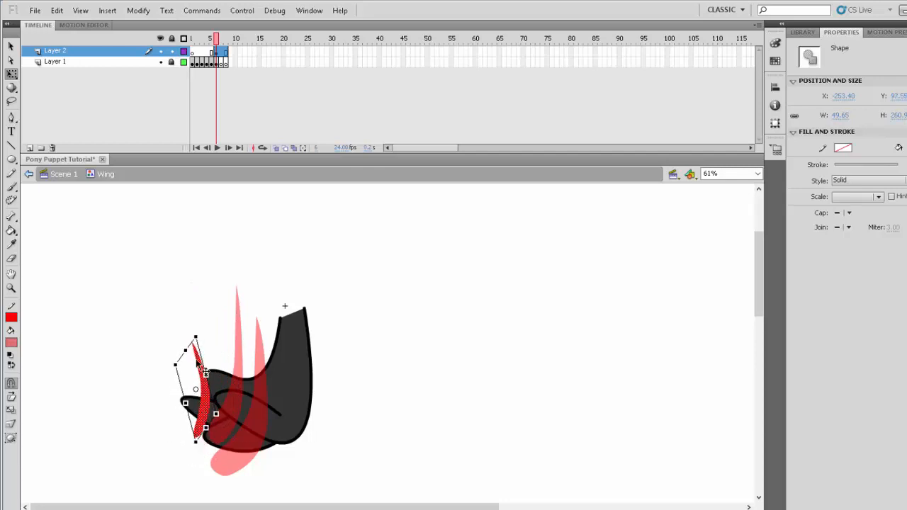
{"action": "left_click_drag", "start_coordinate": [186, 347], "coordinate": [215, 308]}
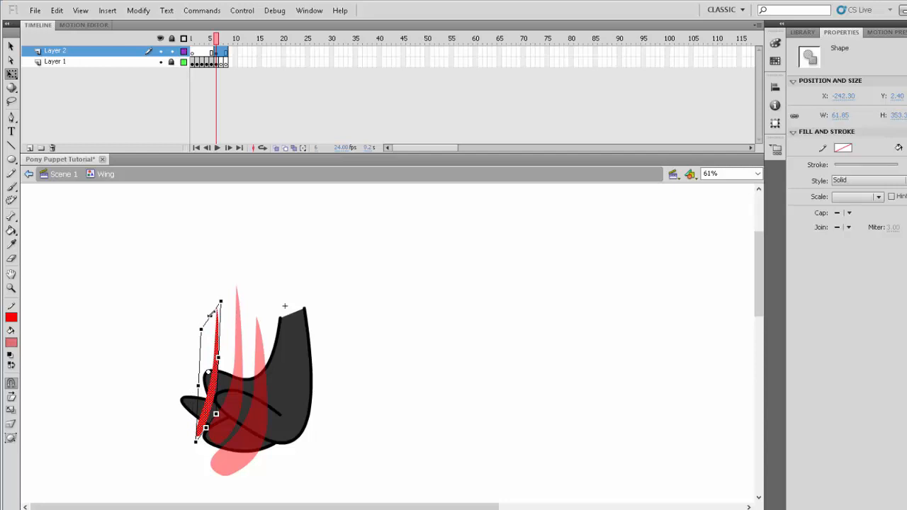
{"action": "left_click_drag", "start_coordinate": [211, 313], "coordinate": [210, 360]}
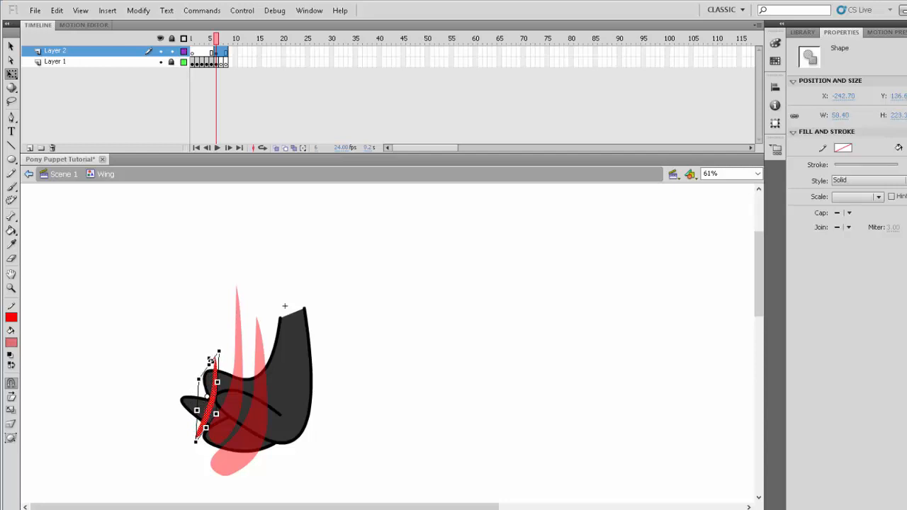
{"action": "left_click", "coordinate": [395, 407]}
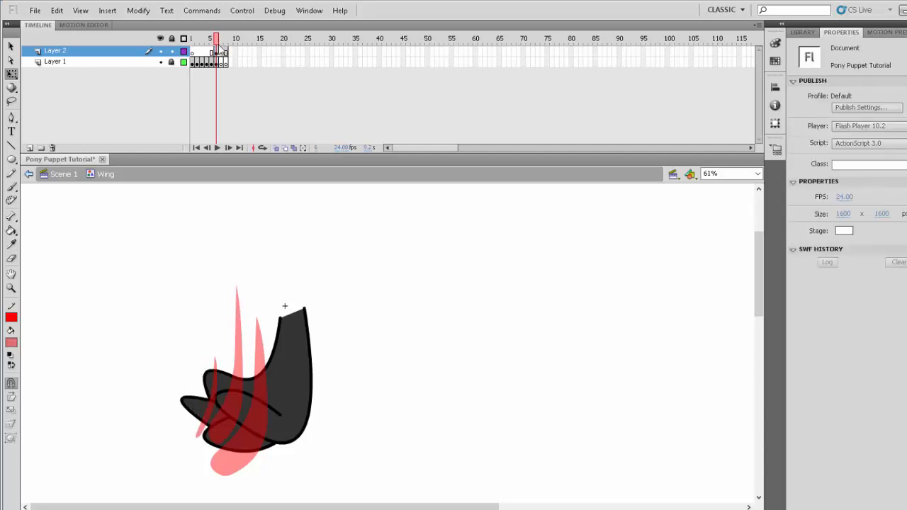
- Convert frames 7 and 8 of Layer 2 to keyframes and delete the red shapes from them
{"action": "left_click", "coordinate": [224, 52]}
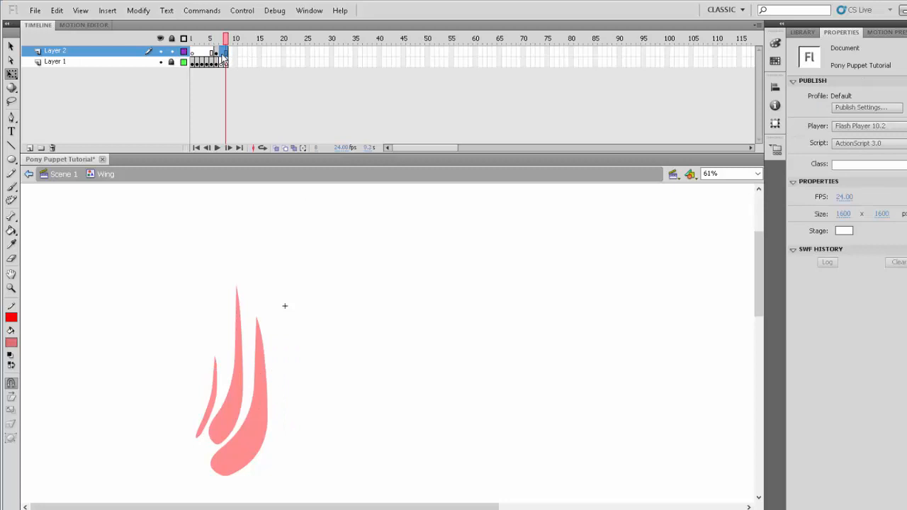
{"action": "left_click", "coordinate": [222, 53]}
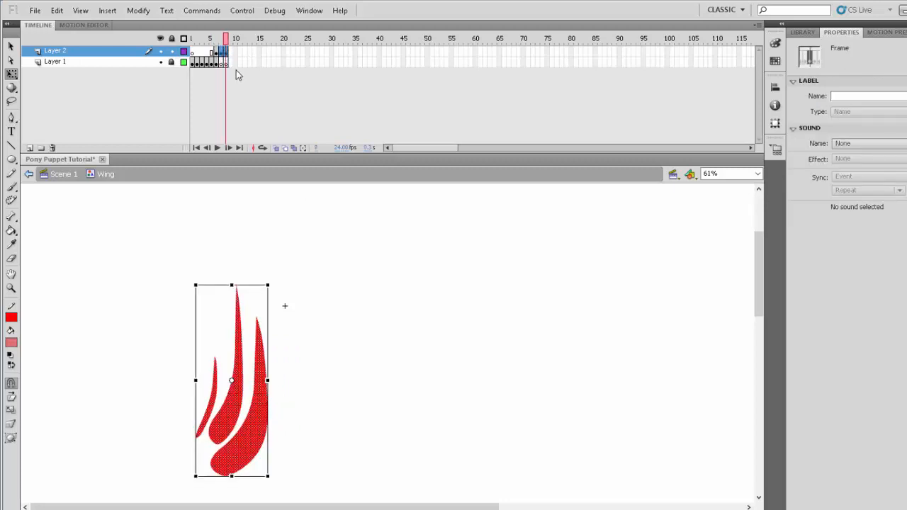
{"action": "key", "text": "Delete"}
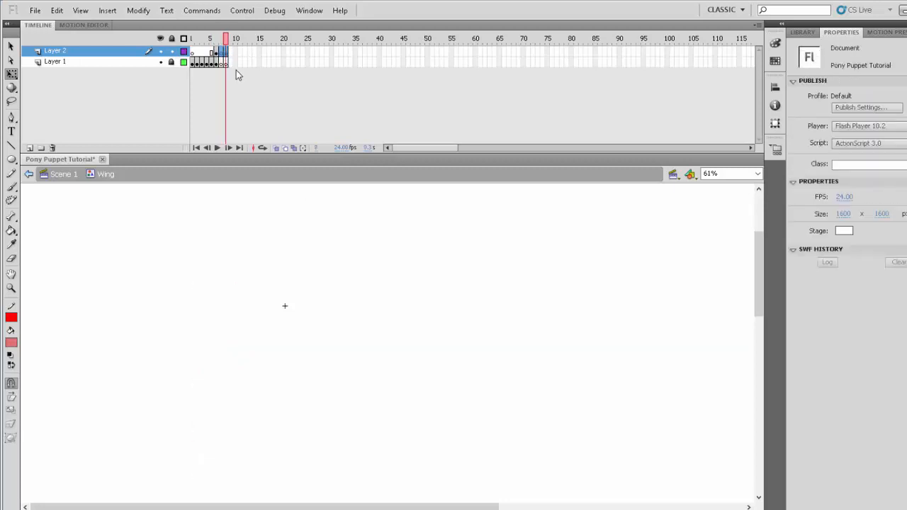
- Recolor the three red overlay shapes in frame 6 of Layer 2 to semi-transparent white
{"action": "left_click", "coordinate": [219, 40]}
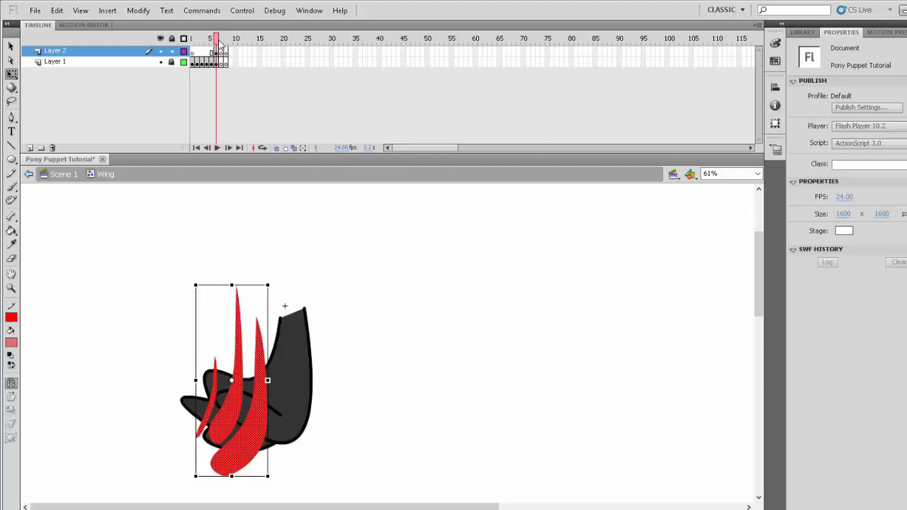
{"action": "mouse_move", "coordinate": [219, 42]}
{"action": "left_mouse_down"}
{"action": "mouse_move", "coordinate": [193, 41]}
{"action": "mouse_move", "coordinate": [226, 41]}
{"action": "mouse_move", "coordinate": [167, 39]}
{"action": "mouse_move", "coordinate": [216, 40]}
{"action": "left_mouse_up"}
{"action": "left_click", "coordinate": [217, 40]}
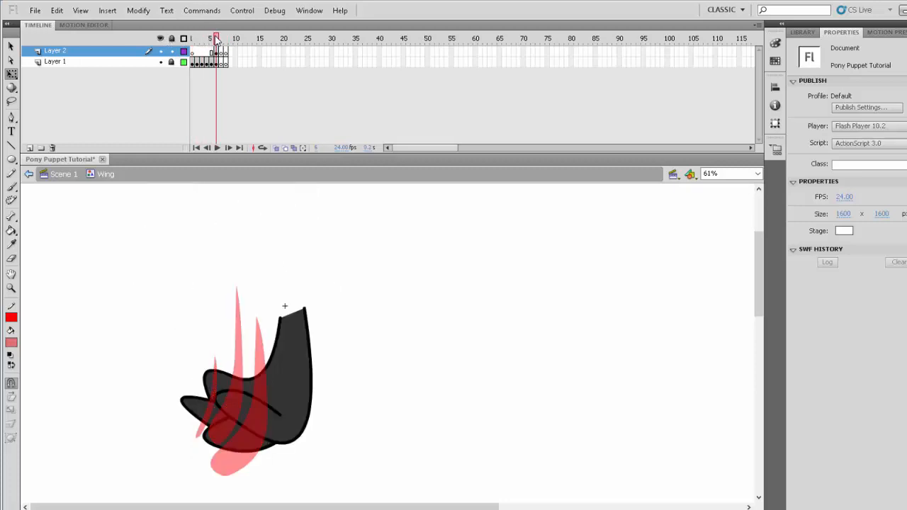
{"action": "left_click", "coordinate": [215, 53]}
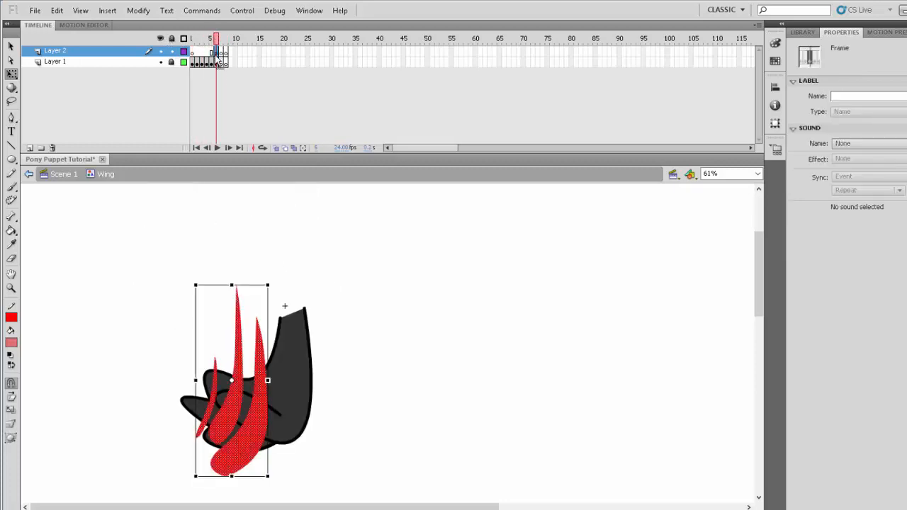
{"action": "left_click", "coordinate": [11, 343]}
{"action": "left_click", "coordinate": [128, 298]}
{"action": "left_click", "coordinate": [354, 319]}
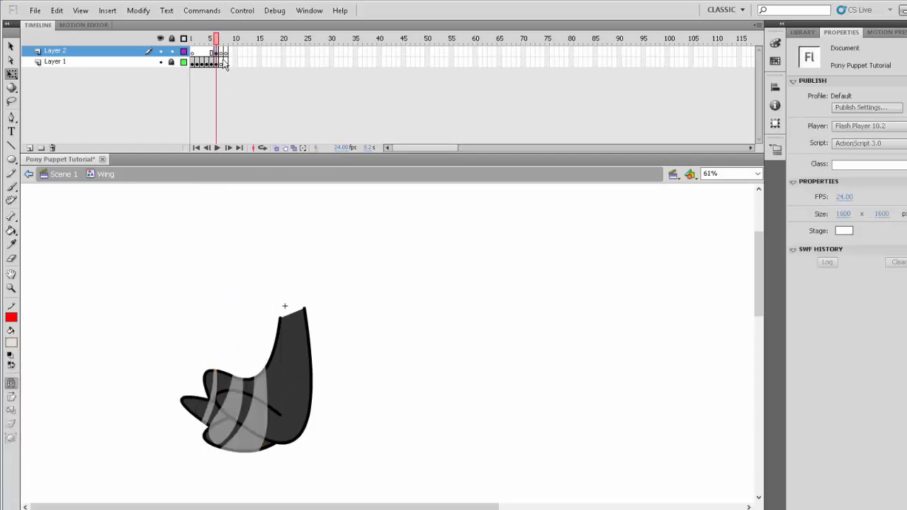
- Copy the spread-wing drawing from frame 2 of Layer 1 to frame 7
{"action": "mouse_move", "coordinate": [218, 40]}
{"action": "left_mouse_down"}
{"action": "mouse_move", "coordinate": [185, 41]}
{"action": "mouse_move", "coordinate": [225, 40]}
{"action": "mouse_move", "coordinate": [217, 55]}
{"action": "left_mouse_up"}
{"action": "left_click", "coordinate": [221, 40]}
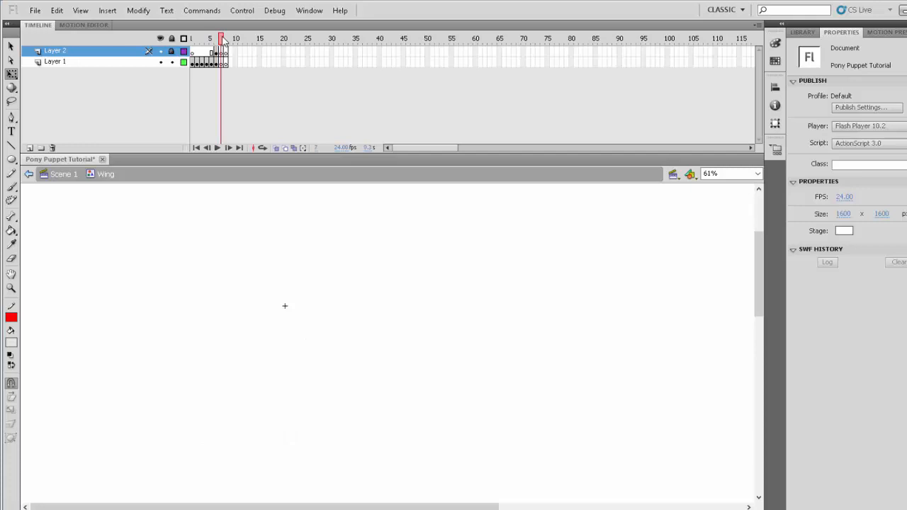
{"action": "left_click_drag", "start_coordinate": [223, 41], "coordinate": [197, 40]}
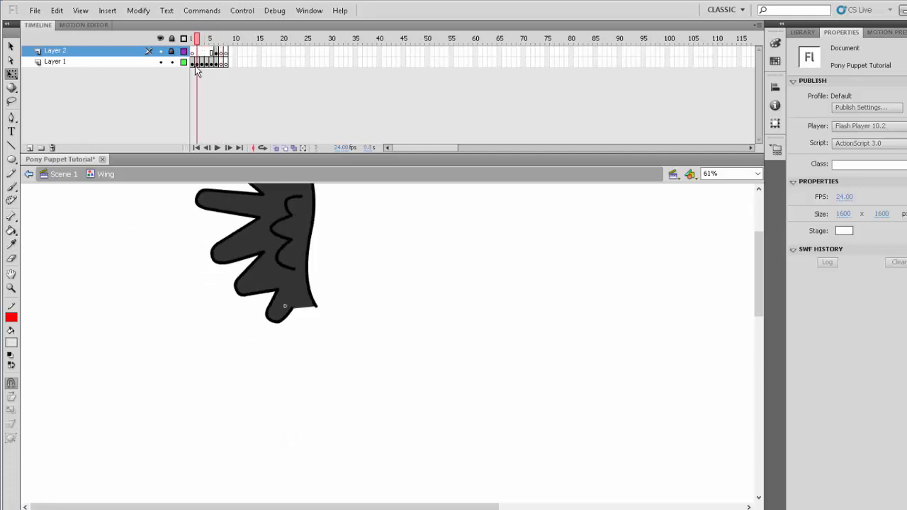
{"action": "left_click", "coordinate": [195, 64]}
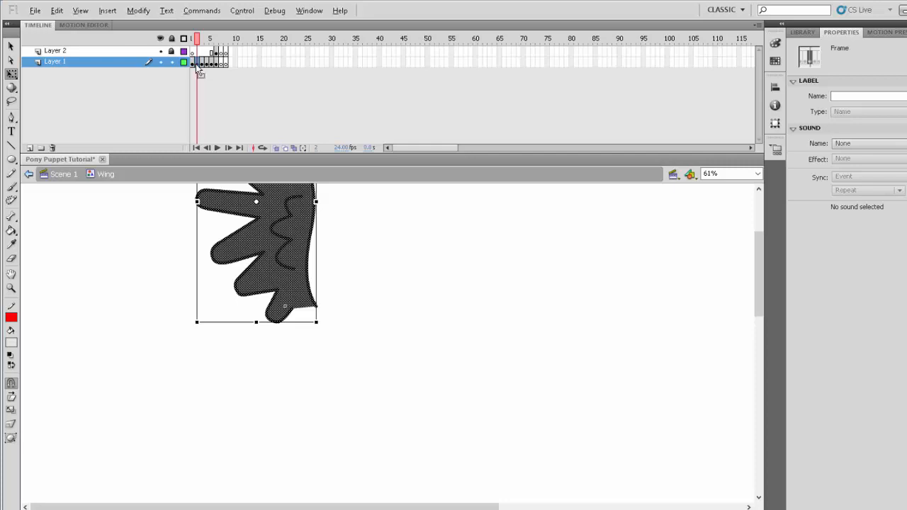
{"action": "left_click_drag", "start_coordinate": [197, 66], "coordinate": [224, 65]}
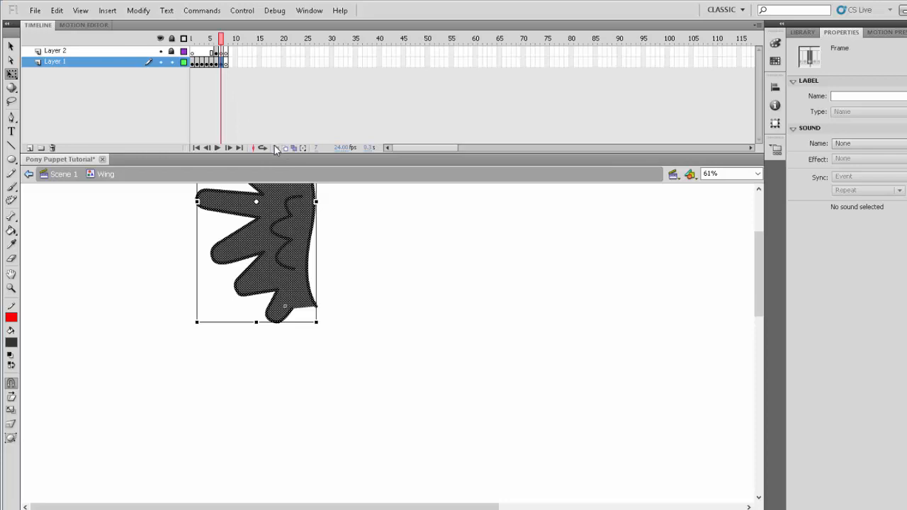
- Turn on onion skinning, flip the frame 7 wing vertically, and move it down over the previous frame's folded wing
{"action": "left_click", "coordinate": [277, 148]}
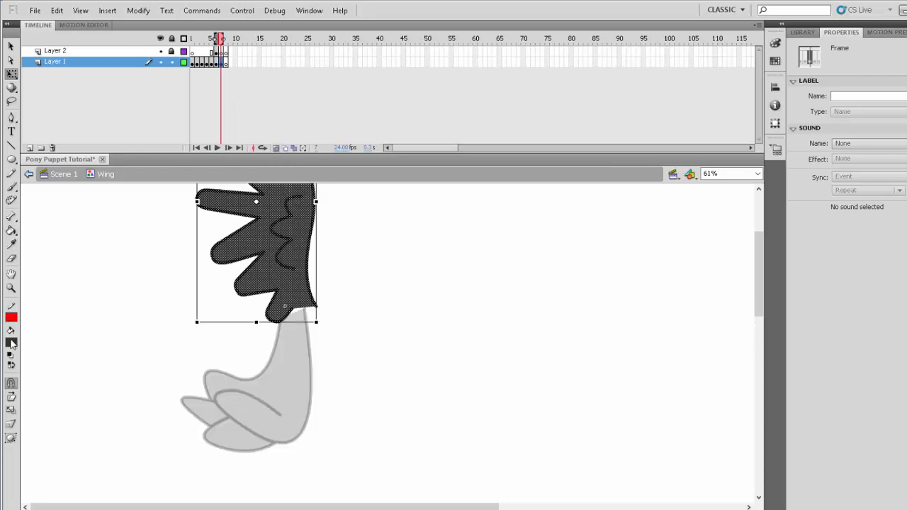
{"action": "left_click", "coordinate": [12, 287]}
{"action": "left_click", "coordinate": [307, 301], "text": "alt"}
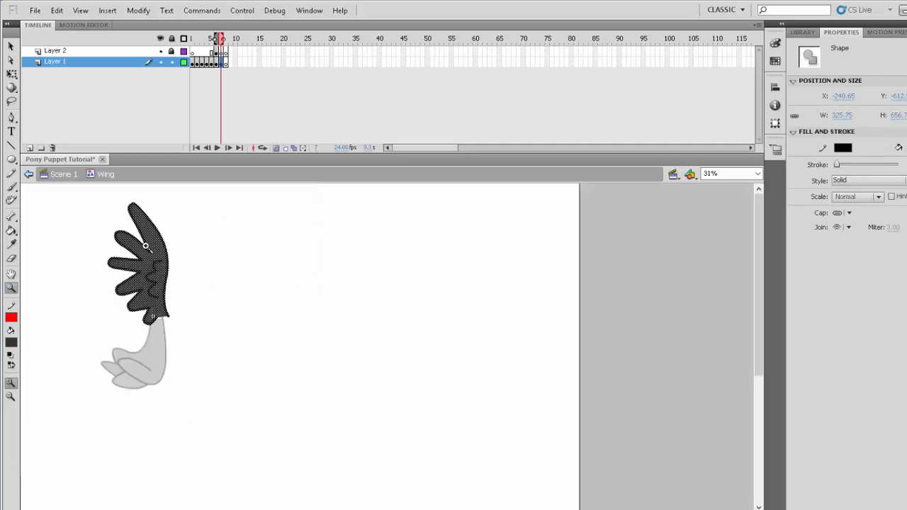
{"action": "left_click", "coordinate": [139, 10]}
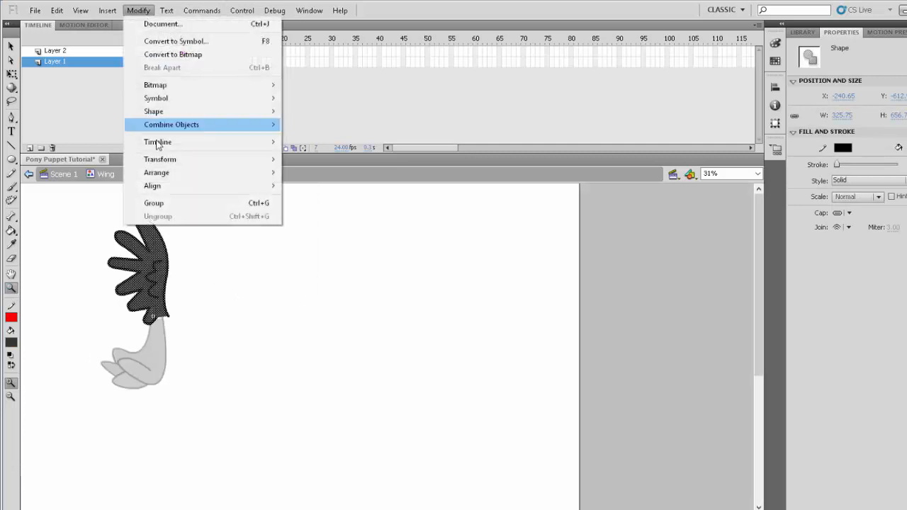
{"action": "mouse_move", "coordinate": [159, 162]}
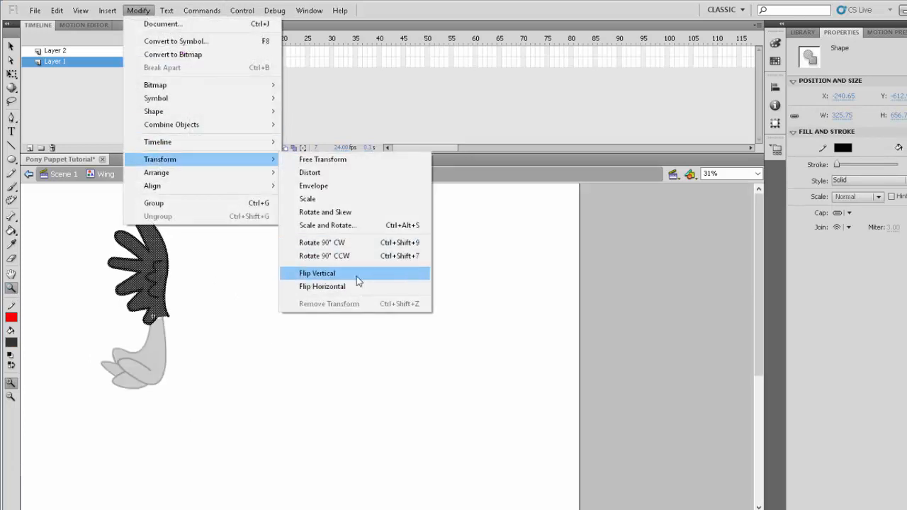
{"action": "left_click", "coordinate": [357, 273]}
{"action": "left_click_drag", "start_coordinate": [154, 262], "coordinate": [145, 369]}
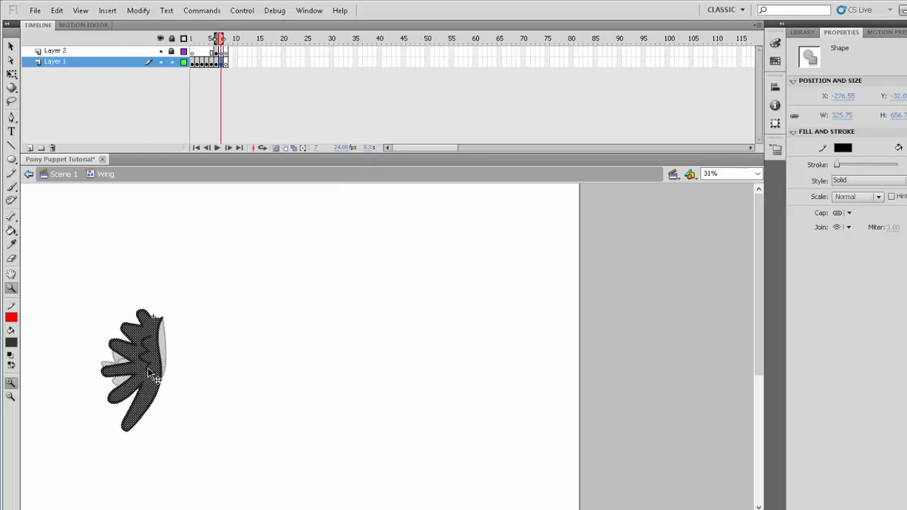
- Delete the scalloped feather line inside the flipped wing
{"action": "left_click", "coordinate": [199, 382]}
{"action": "left_click_drag", "start_coordinate": [64, 293], "coordinate": [199, 422]}
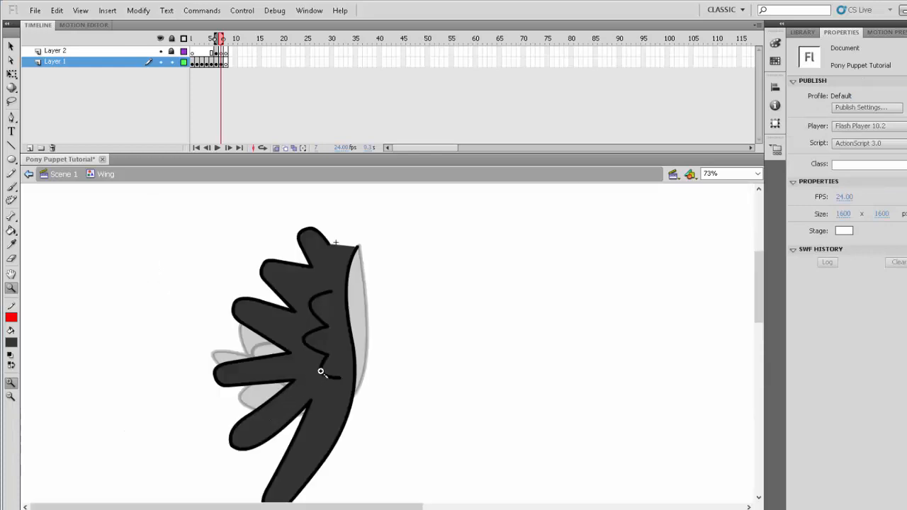
{"action": "left_click", "coordinate": [326, 363]}
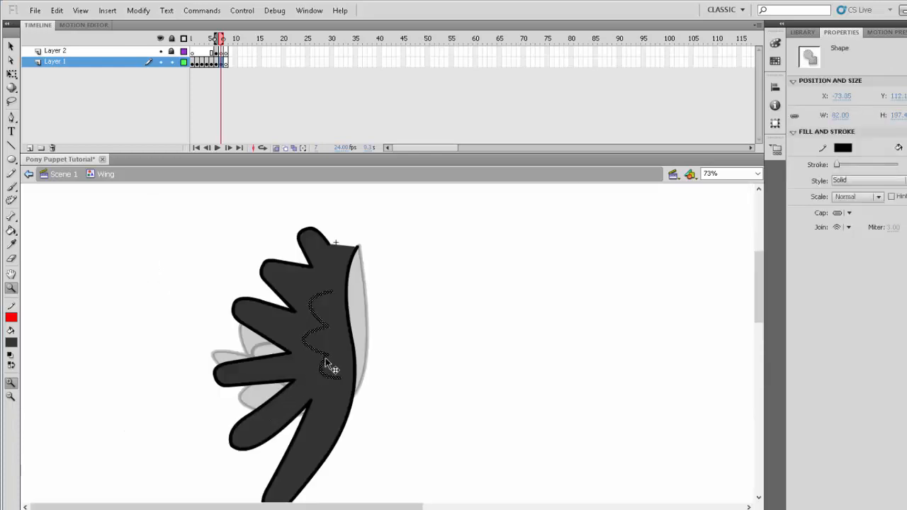
{"action": "key", "text": "Delete"}
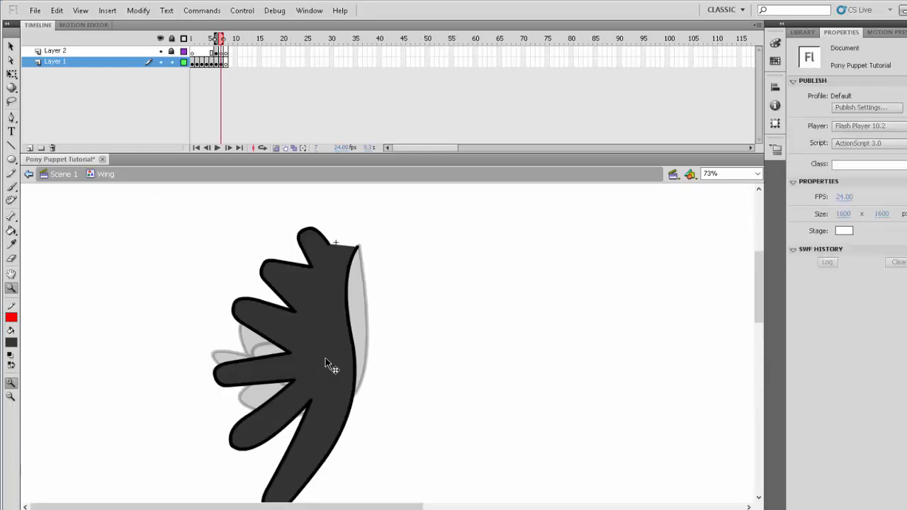
- Skew and narrow the whole flipped wing so its feathers slant downward and its outer edge follows the onion-skinned wing
{"action": "key", "text": "ctrl+minus"}
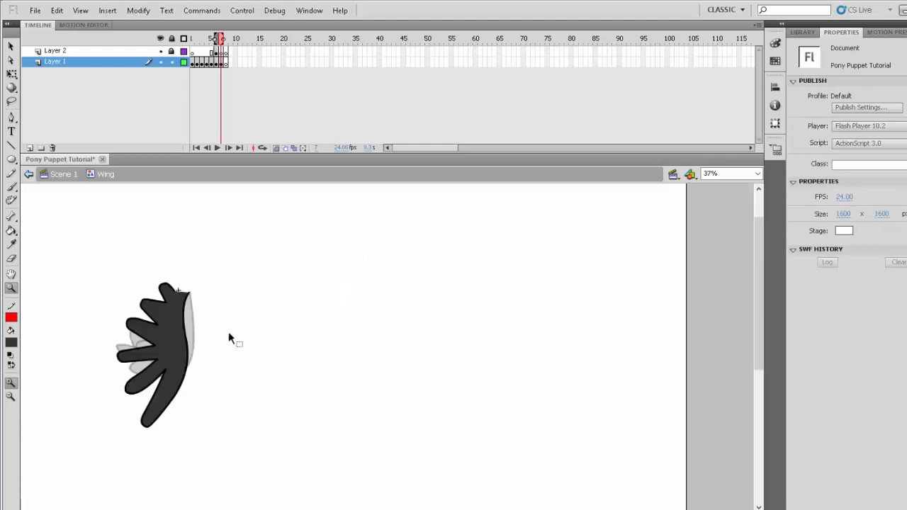
{"action": "left_click_drag", "start_coordinate": [82, 252], "coordinate": [235, 459]}
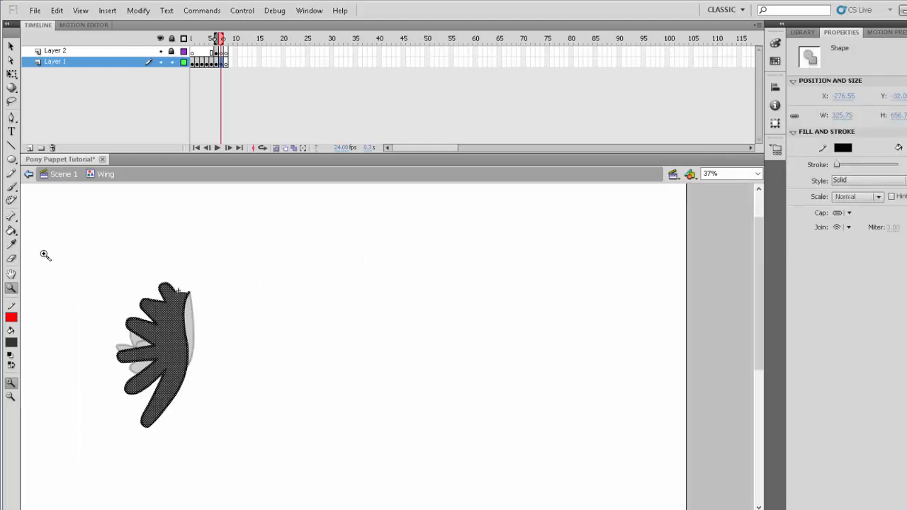
{"action": "left_click", "coordinate": [11, 74]}
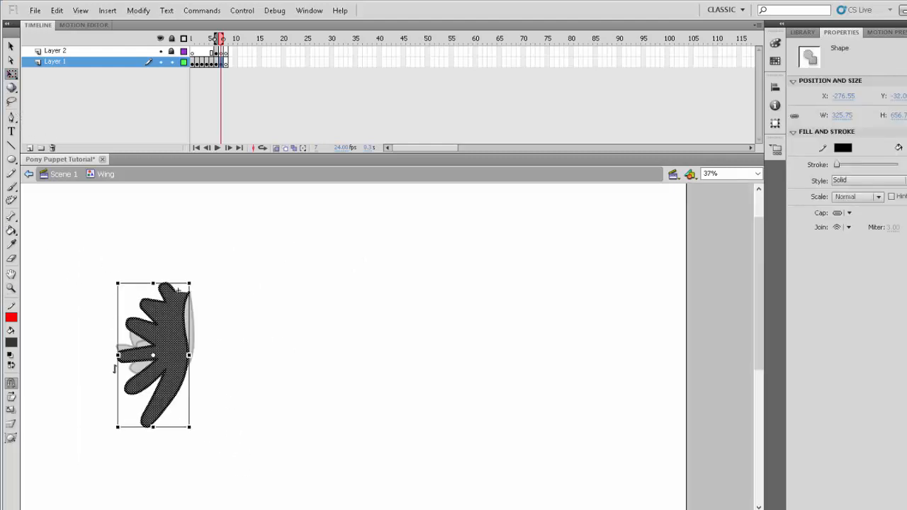
{"action": "left_click_drag", "start_coordinate": [122, 384], "coordinate": [125, 402]}
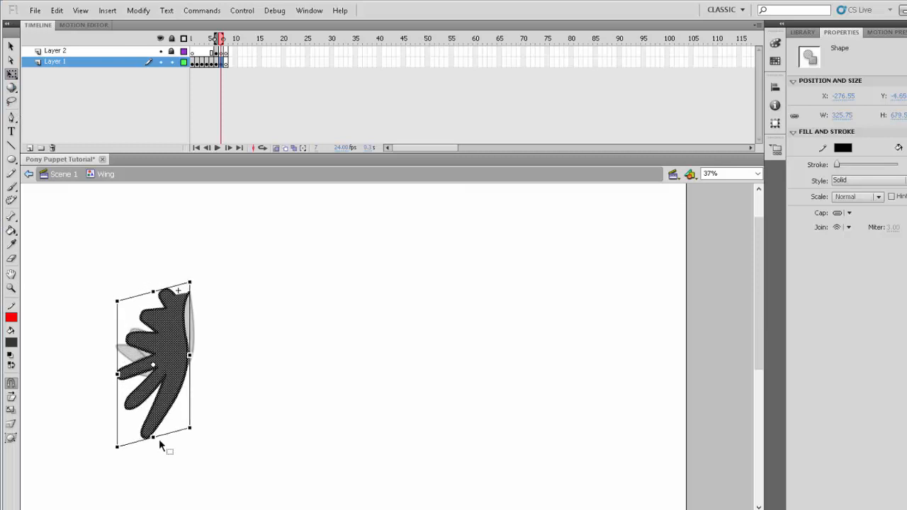
{"action": "left_click_drag", "start_coordinate": [170, 434], "coordinate": [185, 429]}
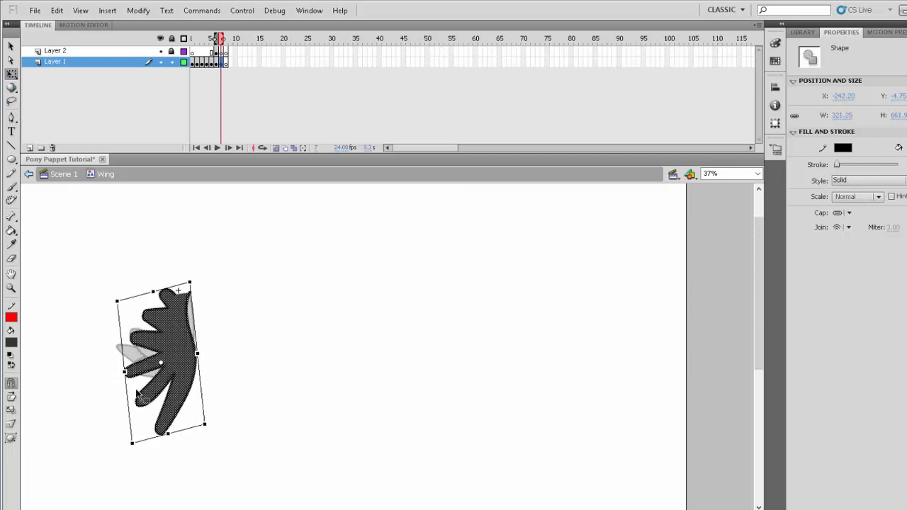
{"action": "left_click_drag", "start_coordinate": [125, 370], "coordinate": [127, 368]}
{"action": "left_click", "coordinate": [253, 389]}
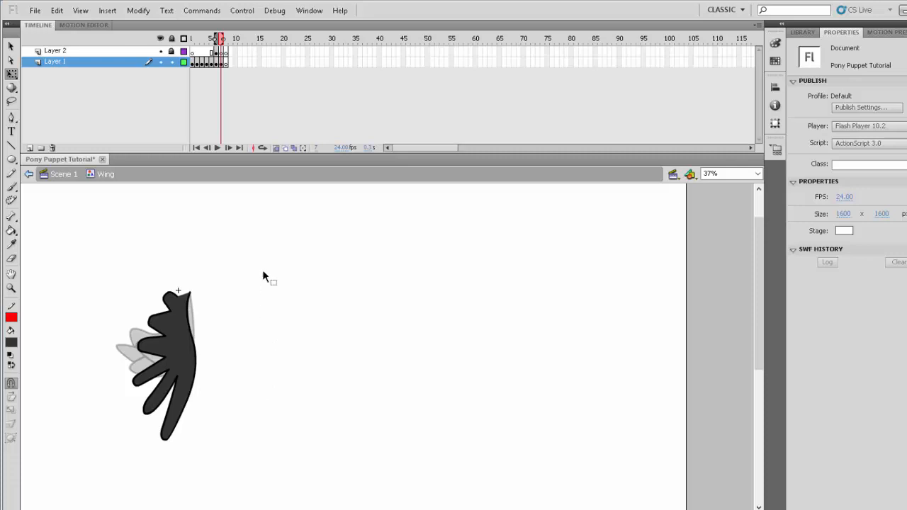
- In frame 8 of Layer 1, draw a tall, dark-filled oval with a black outline over the onion-skinned wing and bulge its upper-right edge
{"action": "left_click", "coordinate": [227, 63]}
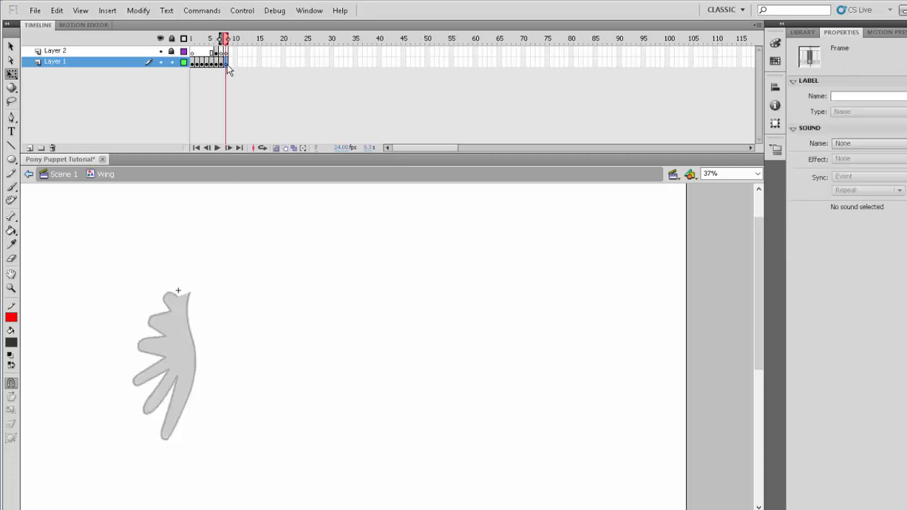
{"action": "left_click", "coordinate": [11, 288]}
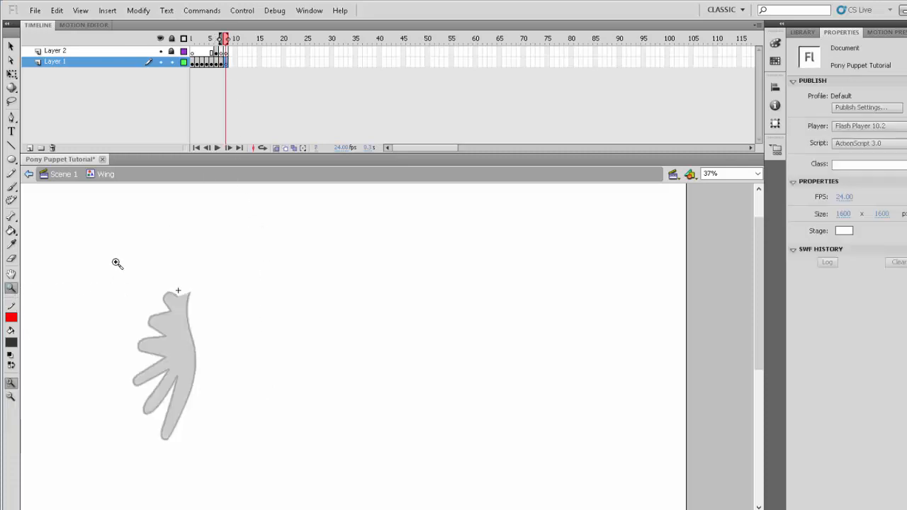
{"action": "left_click_drag", "start_coordinate": [116, 262], "coordinate": [234, 447]}
{"action": "left_click", "coordinate": [10, 317]}
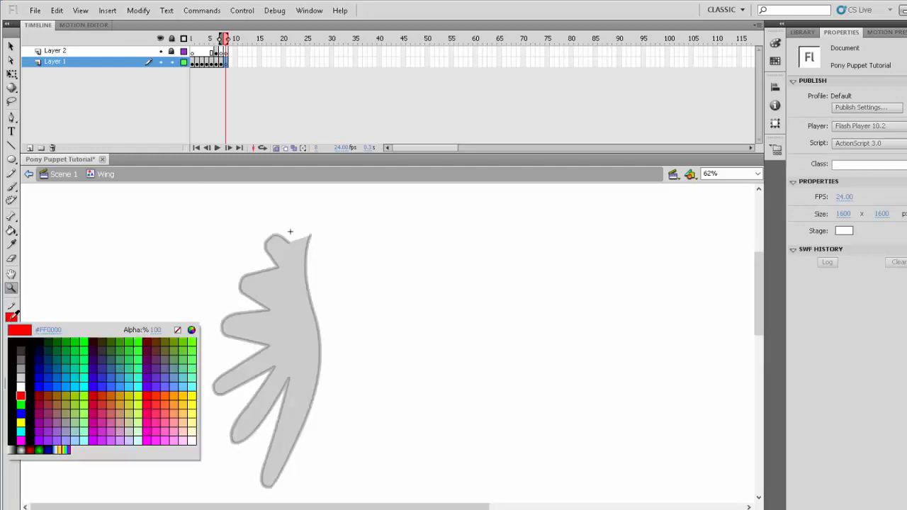
{"action": "left_click", "coordinate": [11, 331]}
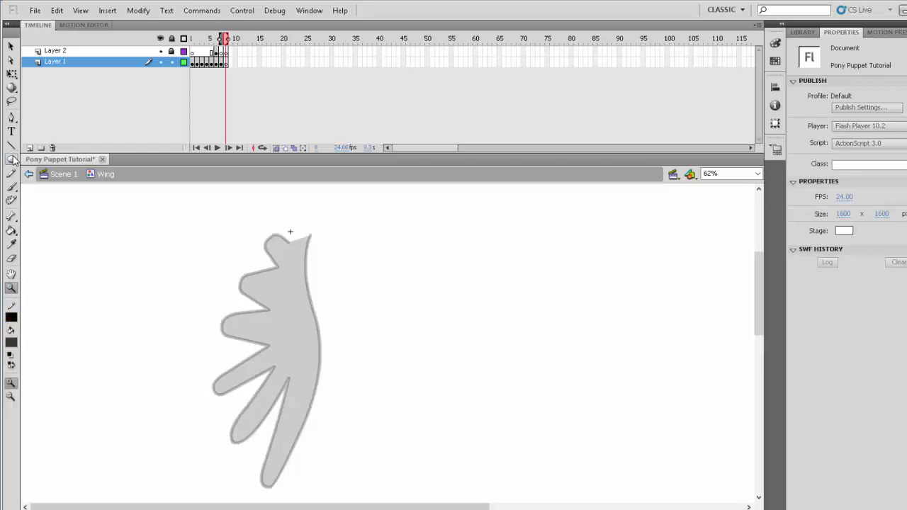
{"action": "left_click", "coordinate": [12, 159]}
{"action": "left_click_drag", "start_coordinate": [242, 228], "coordinate": [302, 393]}
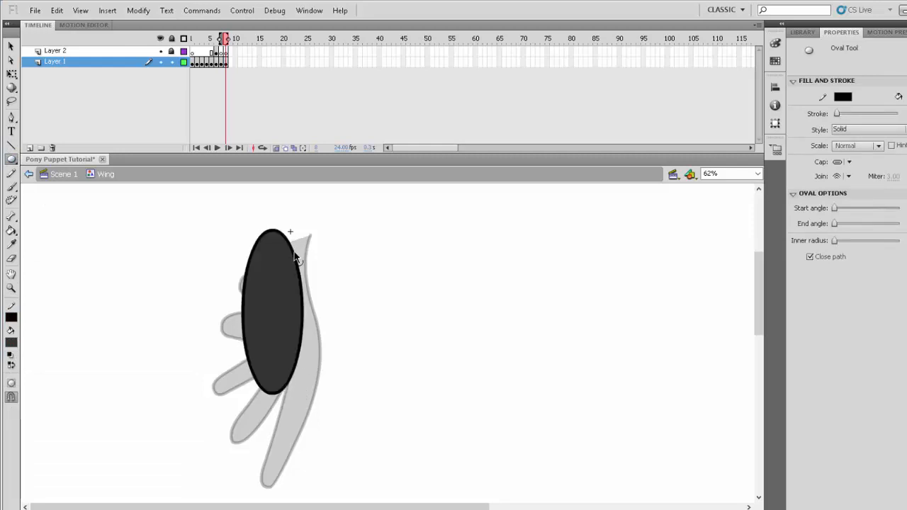
{"action": "left_click_drag", "start_coordinate": [299, 260], "coordinate": [312, 237]}
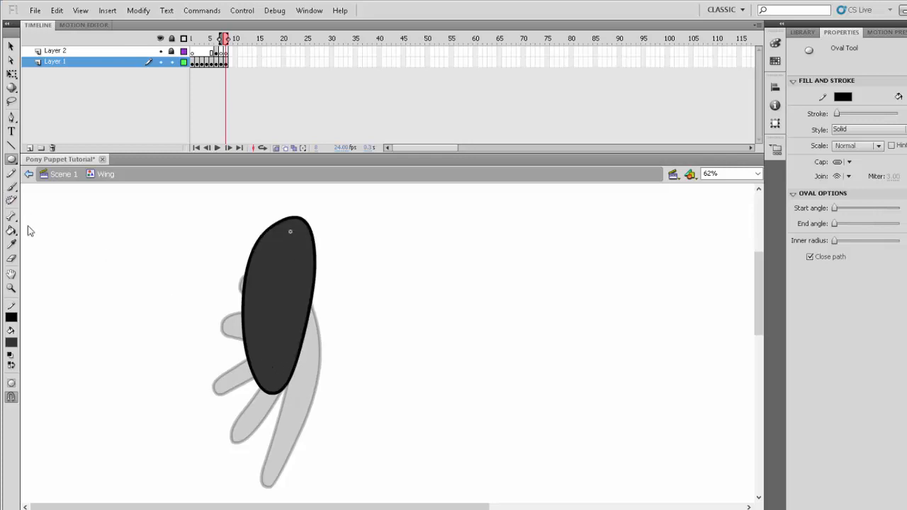
- Draw four curved, roughly vertical feather lines inside the frame 8 oval, ending toward its lower edge
{"action": "left_click", "coordinate": [11, 144]}
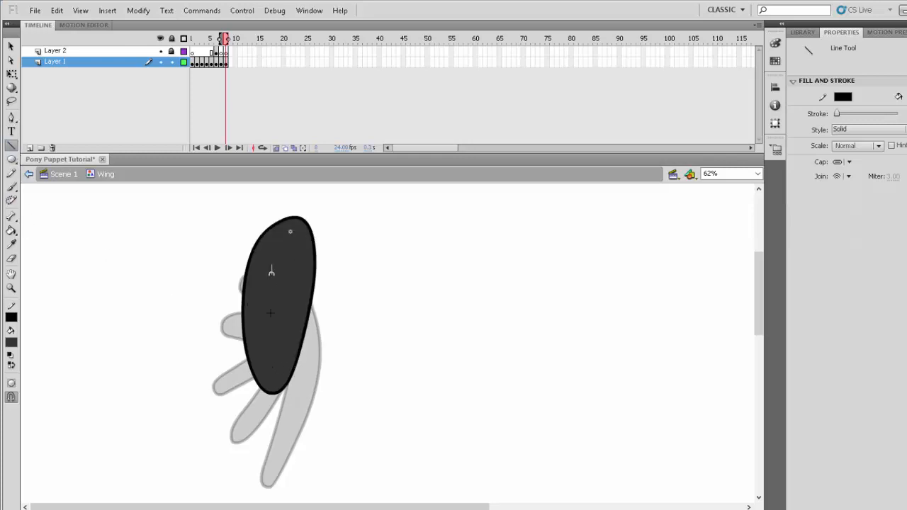
{"action": "mouse_move", "coordinate": [271, 265]}
{"action": "left_mouse_down"}
{"action": "mouse_move", "coordinate": [267, 393]}
{"action": "mouse_move", "coordinate": [262, 381]}
{"action": "left_mouse_up"}
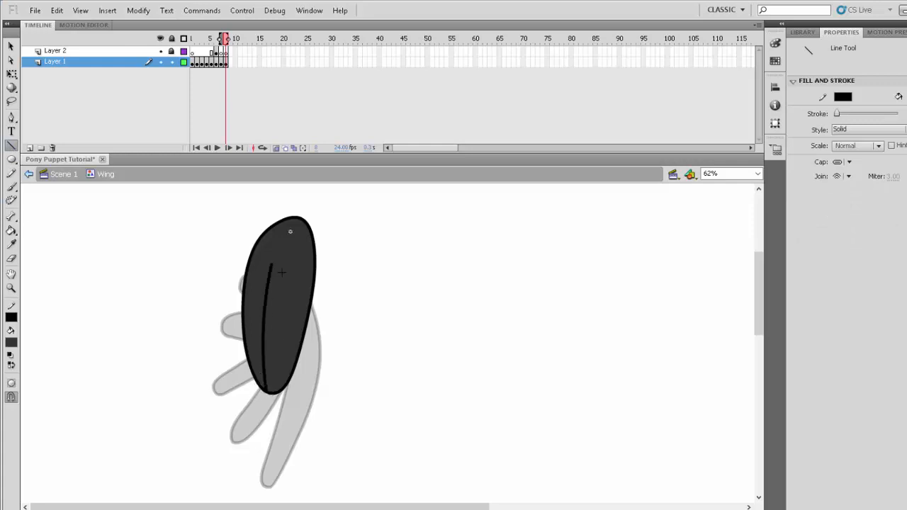
{"action": "mouse_move", "coordinate": [281, 266]}
{"action": "left_mouse_down"}
{"action": "mouse_move", "coordinate": [275, 393]}
{"action": "mouse_move", "coordinate": [282, 374]}
{"action": "left_mouse_up"}
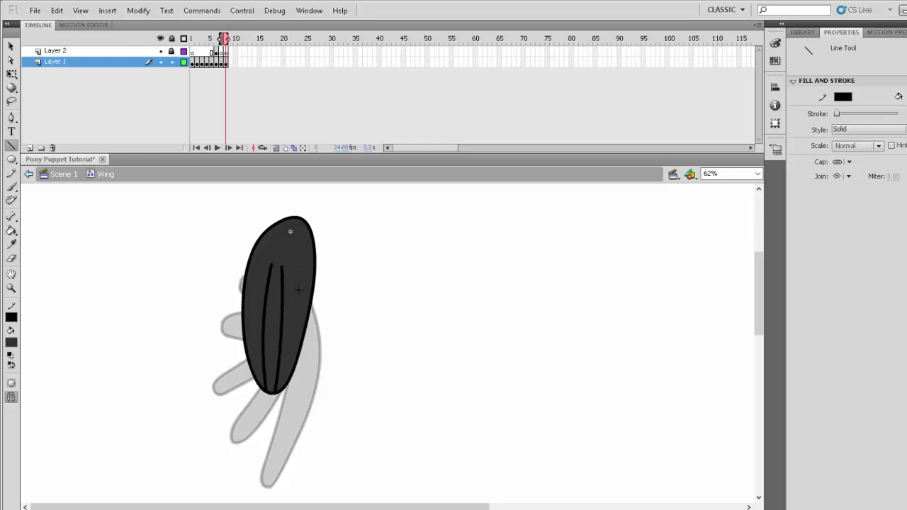
{"action": "mouse_move", "coordinate": [298, 289]}
{"action": "left_mouse_down"}
{"action": "mouse_move", "coordinate": [293, 367]}
{"action": "mouse_move", "coordinate": [301, 341]}
{"action": "left_mouse_up"}
{"action": "left_click_drag", "start_coordinate": [255, 271], "coordinate": [245, 345]}
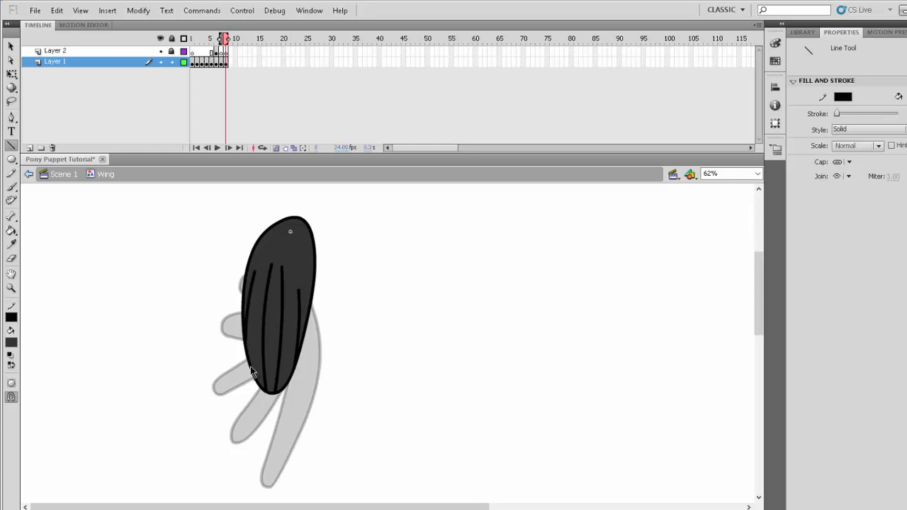
- Bend the oval's lower and side edges outward into rounded feather tips between the lines, and turn off onion skinning
{"action": "mouse_move", "coordinate": [250, 370]}
{"action": "left_mouse_down"}
{"action": "mouse_move", "coordinate": [248, 380]}
{"action": "mouse_move", "coordinate": [268, 392]}
{"action": "left_mouse_up"}
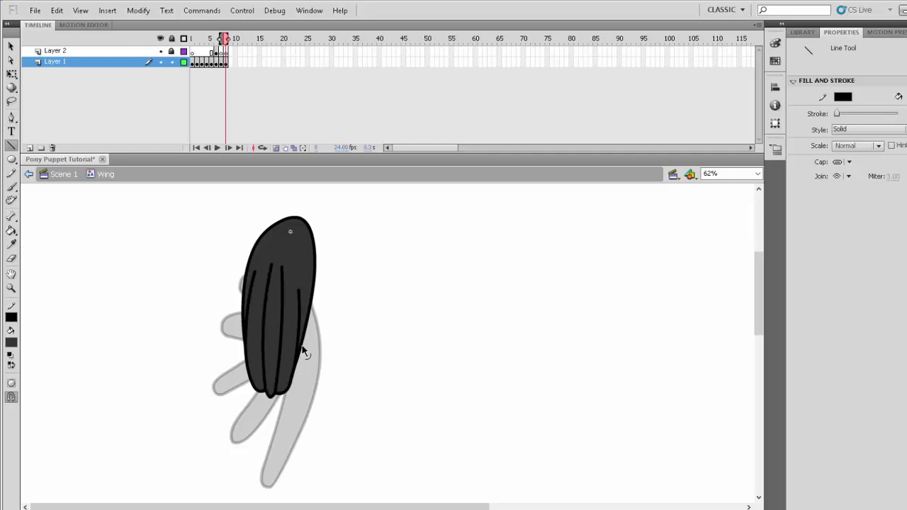
{"action": "left_click_drag", "start_coordinate": [304, 353], "coordinate": [304, 355]}
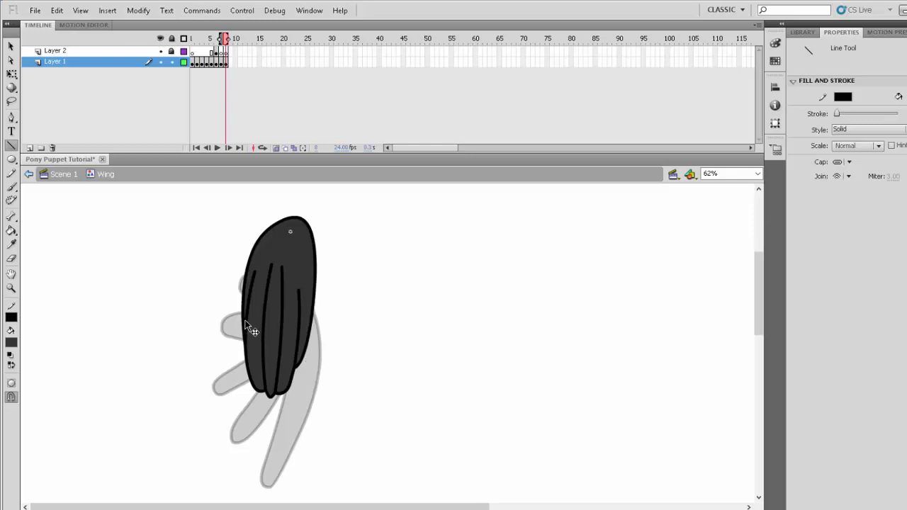
{"action": "left_click_drag", "start_coordinate": [248, 328], "coordinate": [240, 321]}
{"action": "left_click", "coordinate": [276, 148]}
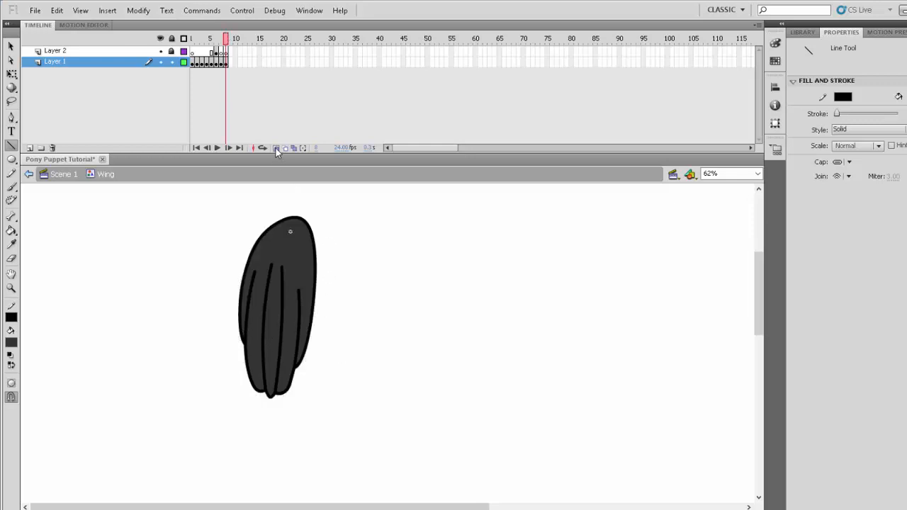
- Enable loop playback and play the wing animation from frame 1
{"action": "left_click", "coordinate": [222, 40]}
{"action": "left_click_drag", "start_coordinate": [222, 40], "coordinate": [192, 40]}
{"action": "left_click", "coordinate": [13, 290]}
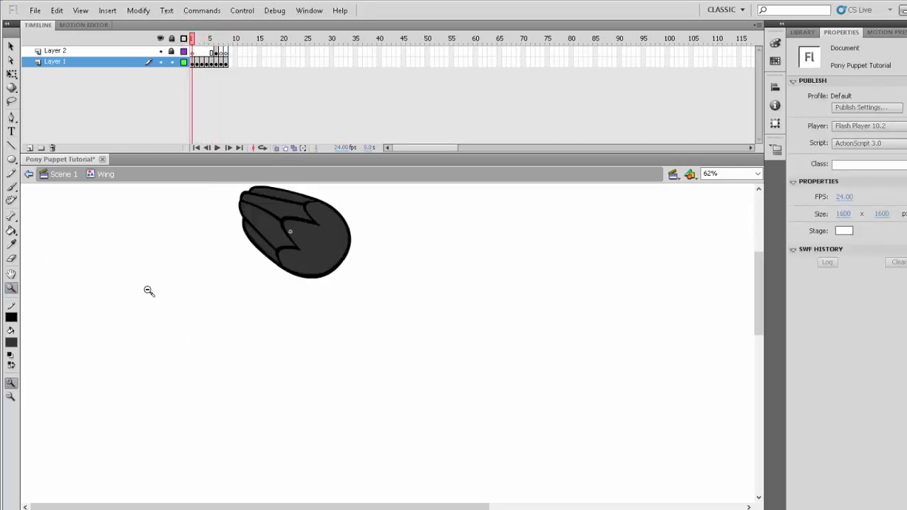
{"action": "left_click", "coordinate": [164, 285], "text": "alt"}
{"action": "left_click_drag", "start_coordinate": [91, 221], "coordinate": [248, 411]}
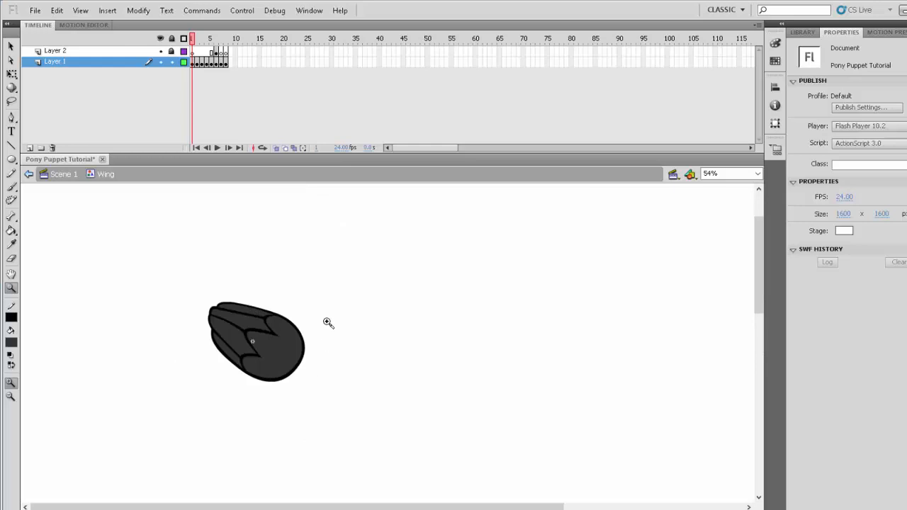
{"action": "left_click", "coordinate": [236, 13]}
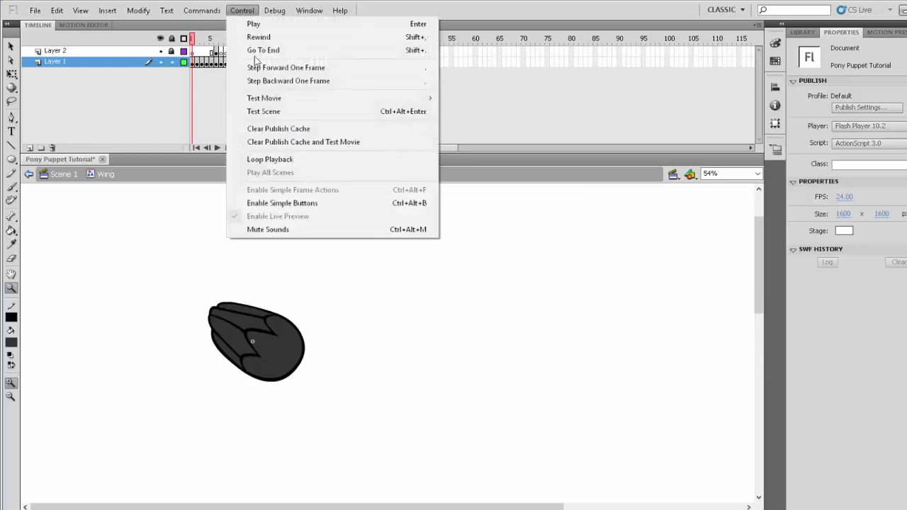
{"action": "left_click", "coordinate": [270, 160]}
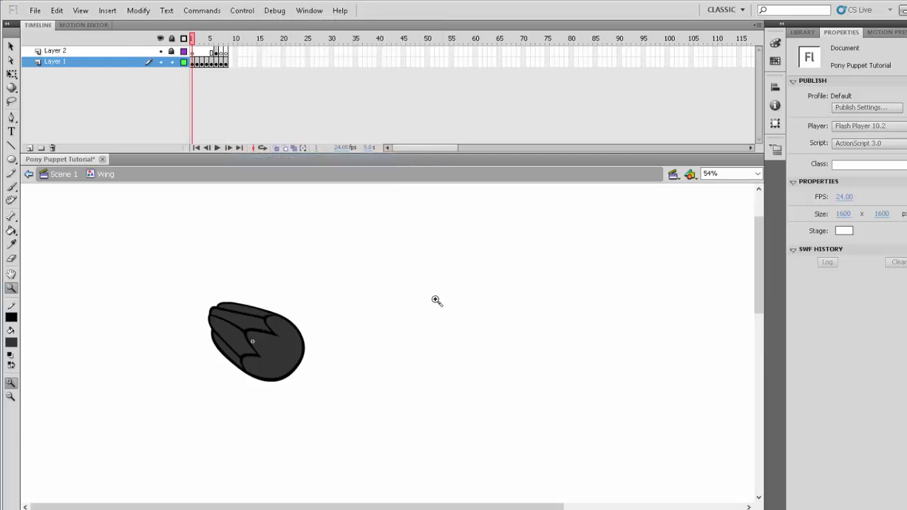
{"action": "key", "text": "Return"}
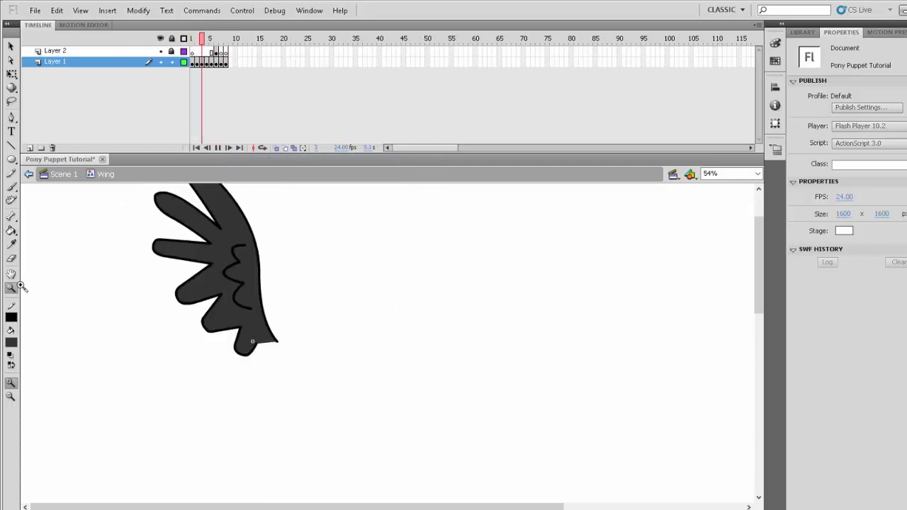
{"action": "left_click", "coordinate": [178, 314], "text": "alt"}
{"action": "left_click_drag", "start_coordinate": [57, 201], "coordinate": [253, 390]}
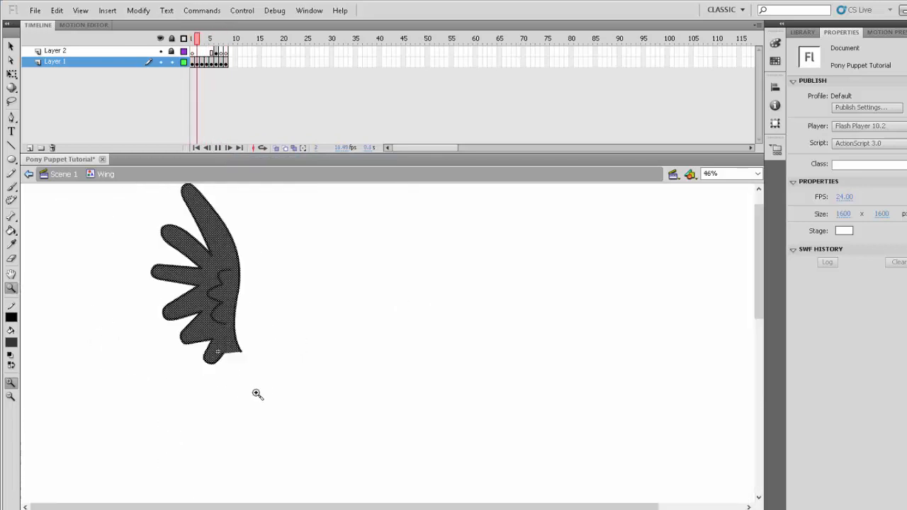
- Unlock Layer 2, replay the wing animation, and return the playhead to frame 1
{"action": "left_click", "coordinate": [196, 41]}
{"action": "left_click_drag", "start_coordinate": [195, 44], "coordinate": [188, 44]}
{"action": "left_click", "coordinate": [172, 51]}
{"action": "key", "text": "Return"}
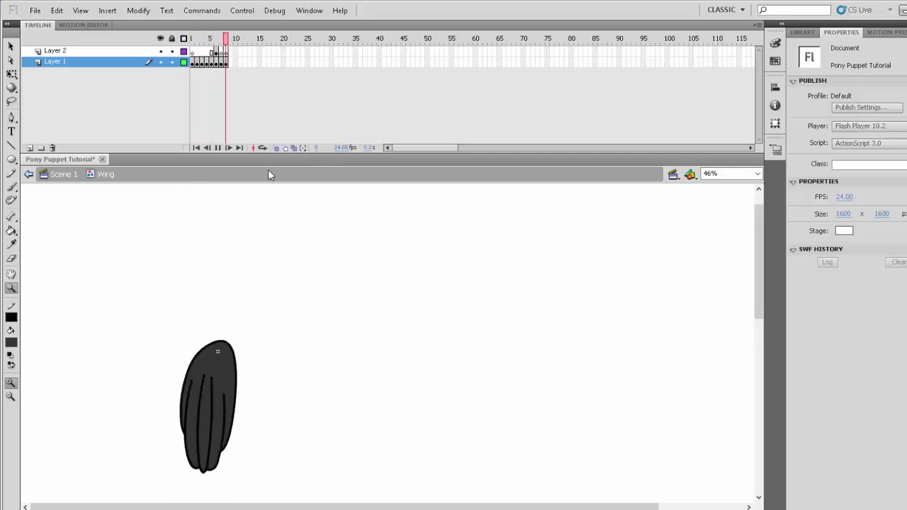
{"action": "mouse_move", "coordinate": [208, 40]}
{"action": "left_mouse_down"}
{"action": "mouse_move", "coordinate": [193, 42]}
{"action": "mouse_move", "coordinate": [228, 44]}
{"action": "mouse_move", "coordinate": [194, 44]}
{"action": "left_mouse_up"}
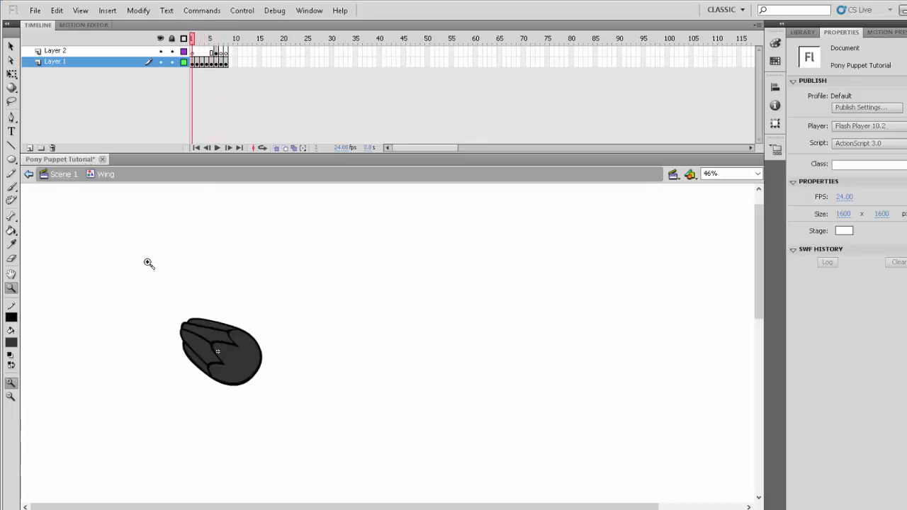
- Save the document and return to Scene 1
{"action": "left_click", "coordinate": [34, 10]}
{"action": "left_click", "coordinate": [67, 107]}
{"action": "left_click", "coordinate": [61, 175]}
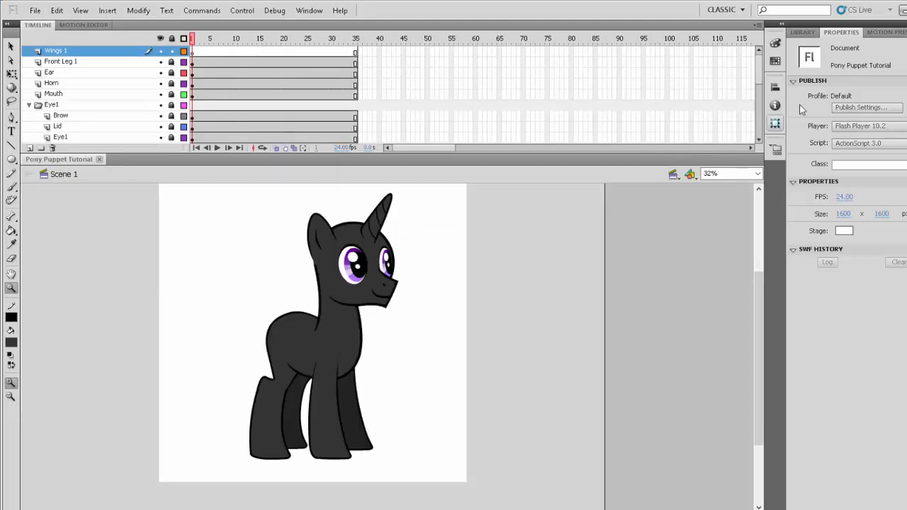
- Place the Wing symbol from the library onto the pony's body in frame 1 of the Wings 1 layer
{"action": "left_click", "coordinate": [803, 32]}
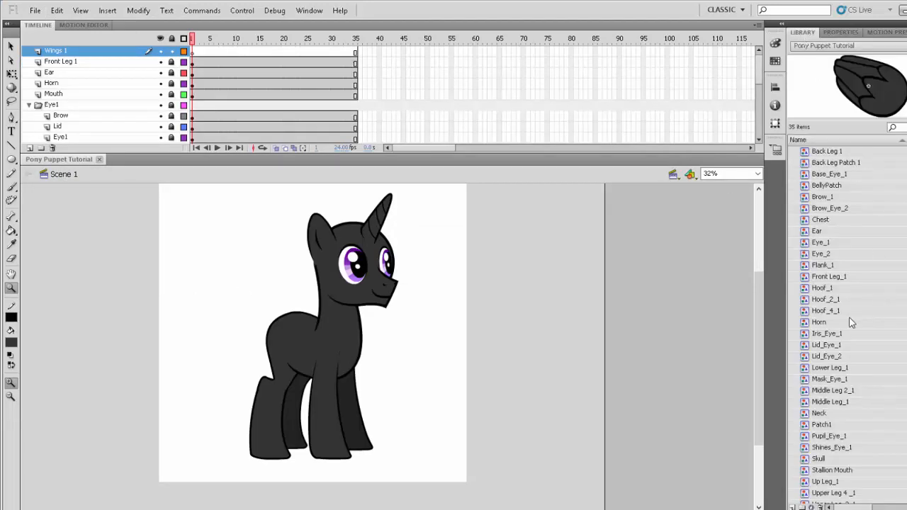
{"action": "scroll", "coordinate": [851, 322], "scroll_direction": "down", "scroll_amount": 2}
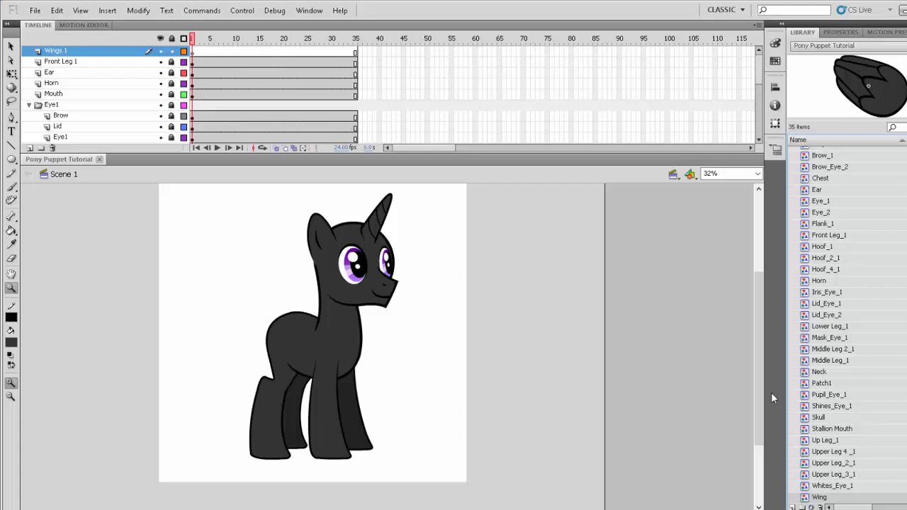
{"action": "left_click_drag", "start_coordinate": [820, 500], "coordinate": [319, 355]}
{"action": "left_click_drag", "start_coordinate": [224, 255], "coordinate": [432, 444]}
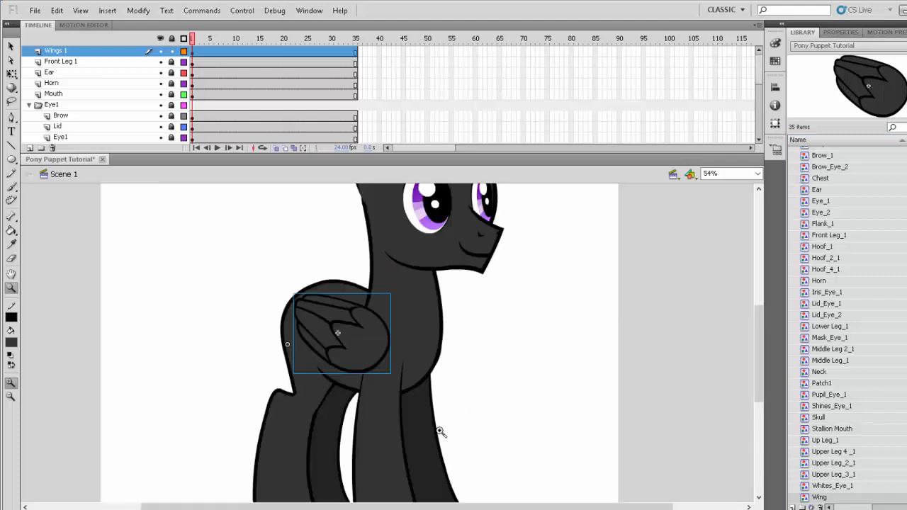
- Move the wing's transformation point to its registration point, scale the wing down slightly, and nudge it up on the body
{"action": "left_click", "coordinate": [482, 409], "text": "ctrl"}
{"action": "left_click", "coordinate": [11, 73]}
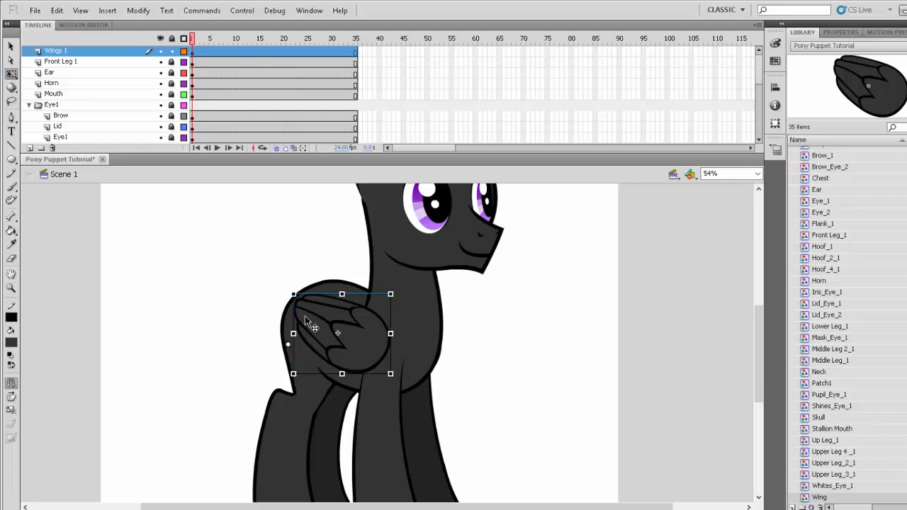
{"action": "left_click_drag", "start_coordinate": [340, 343], "coordinate": [338, 334]}
{"action": "left_click_drag", "start_coordinate": [392, 293], "coordinate": [386, 299]}
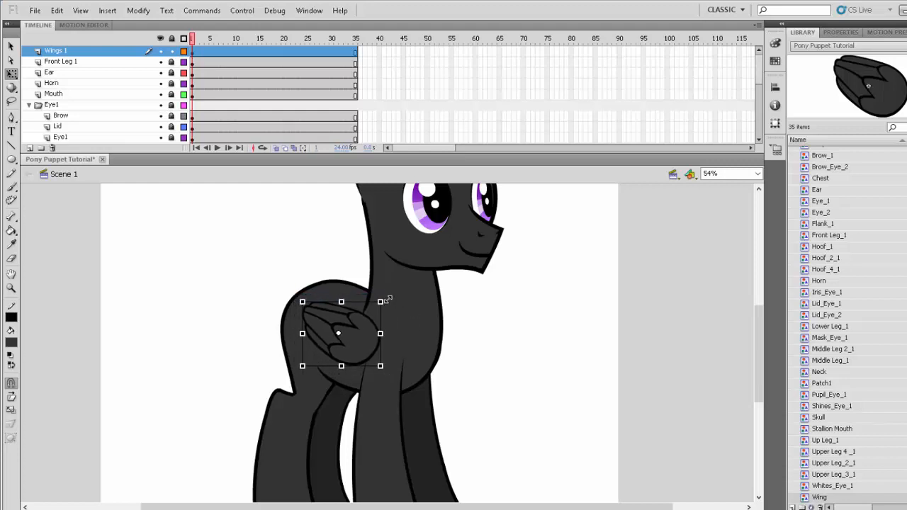
{"action": "left_click_drag", "start_coordinate": [356, 338], "coordinate": [356, 336]}
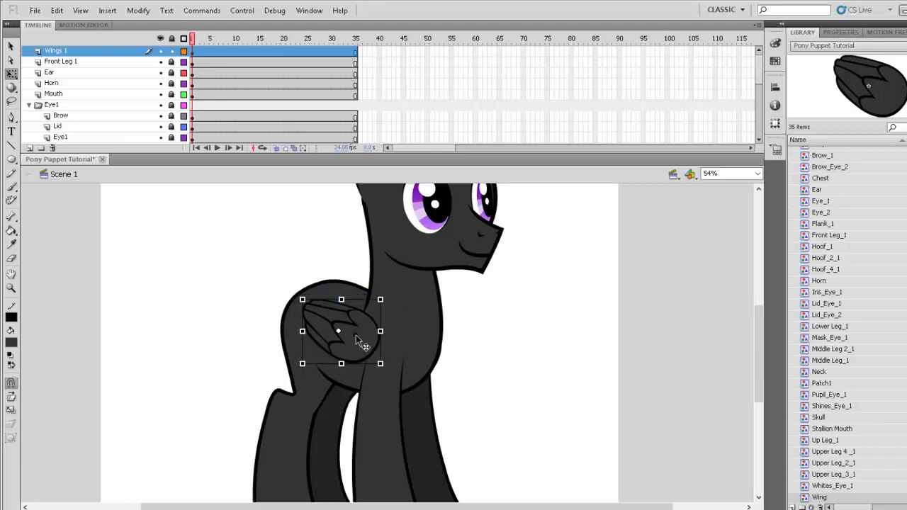
{"action": "left_click", "coordinate": [506, 352]}
- Examine how the spread wing fits the pony's pose in frame 2 of Scene 1
{"action": "left_click", "coordinate": [11, 288]}
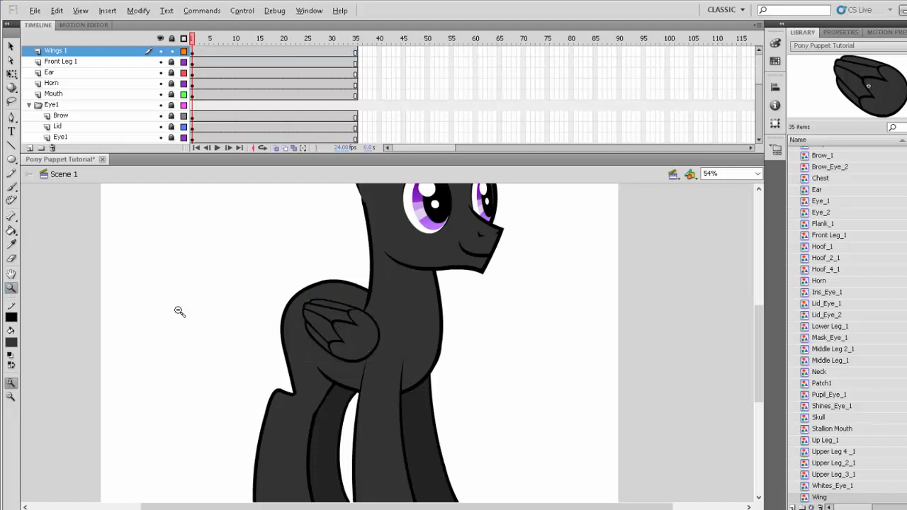
{"action": "left_click", "coordinate": [180, 312], "text": "alt"}
{"action": "mouse_move", "coordinate": [196, 43]}
{"action": "left_mouse_down"}
{"action": "mouse_move", "coordinate": [207, 45]}
{"action": "mouse_move", "coordinate": [197, 44]}
{"action": "left_mouse_up"}
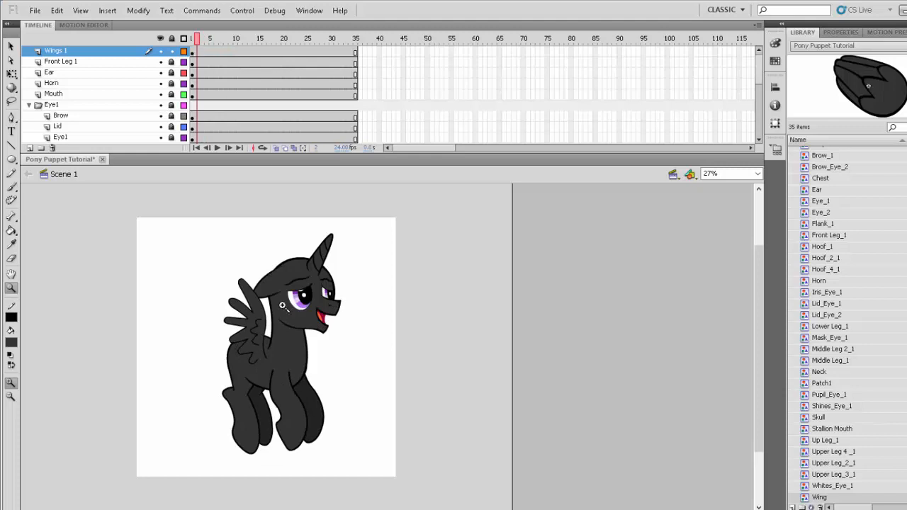
{"action": "left_click_drag", "start_coordinate": [143, 206], "coordinate": [366, 491]}
{"action": "left_click", "coordinate": [307, 320]}
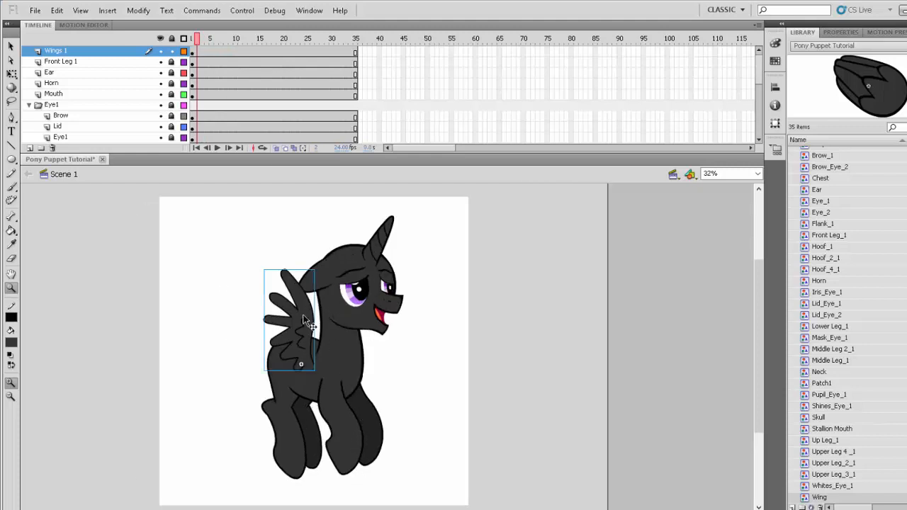
- Inside the Wing symbol, rotate the drawings of all frames slightly clockwise using multiple-frame editing, and return to Scene 1
{"action": "left_click", "coordinate": [192, 40]}
{"action": "double_click", "coordinate": [312, 365]}
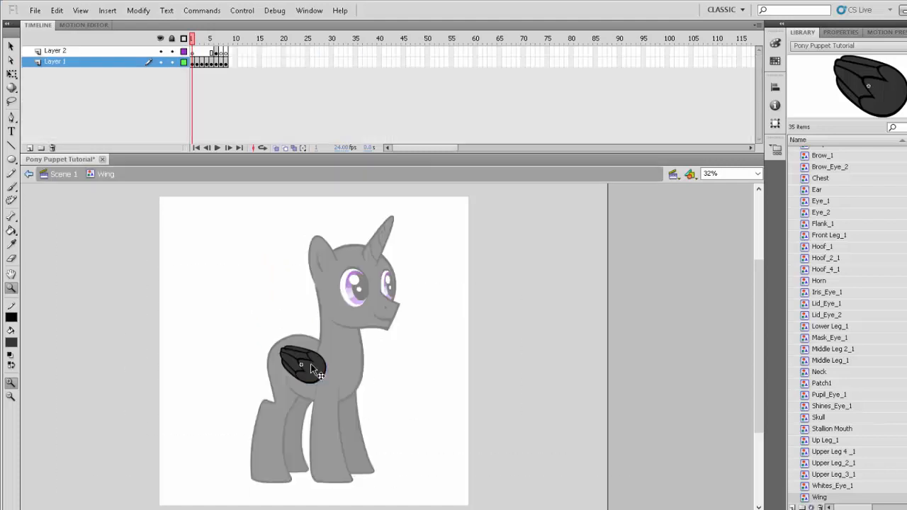
{"action": "left_click", "coordinate": [12, 73]}
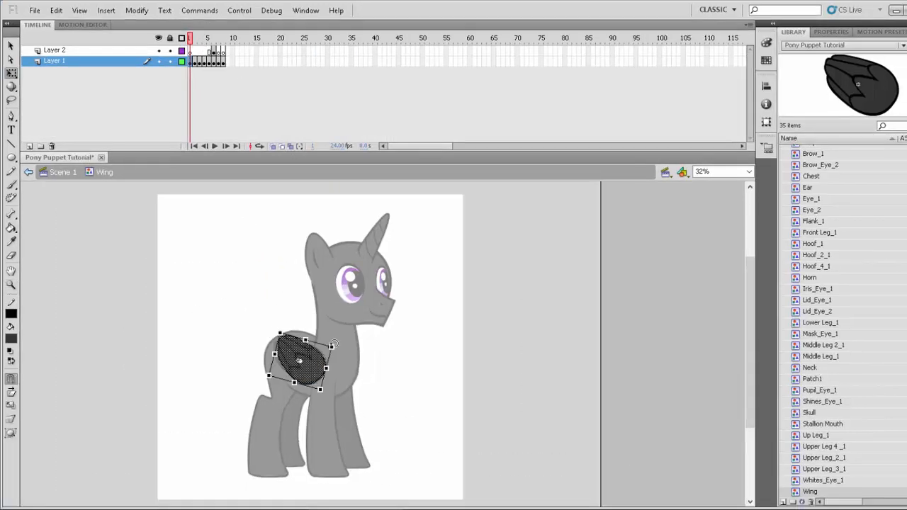
{"action": "left_click", "coordinate": [196, 39]}
{"action": "left_click", "coordinate": [294, 148]}
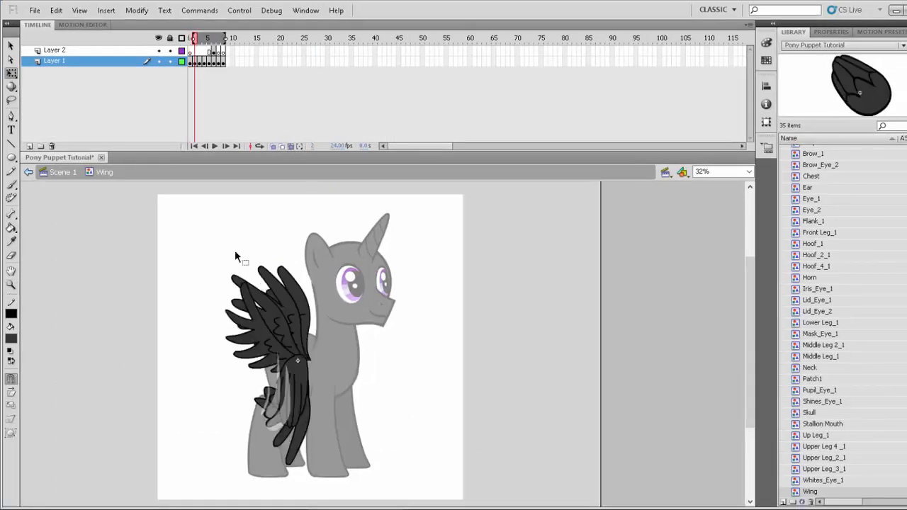
{"action": "key", "text": "ctrl+a"}
{"action": "left_click", "coordinate": [293, 147]}
{"action": "left_click", "coordinate": [248, 92]}
{"action": "left_click_drag", "start_coordinate": [195, 38], "coordinate": [210, 38]}
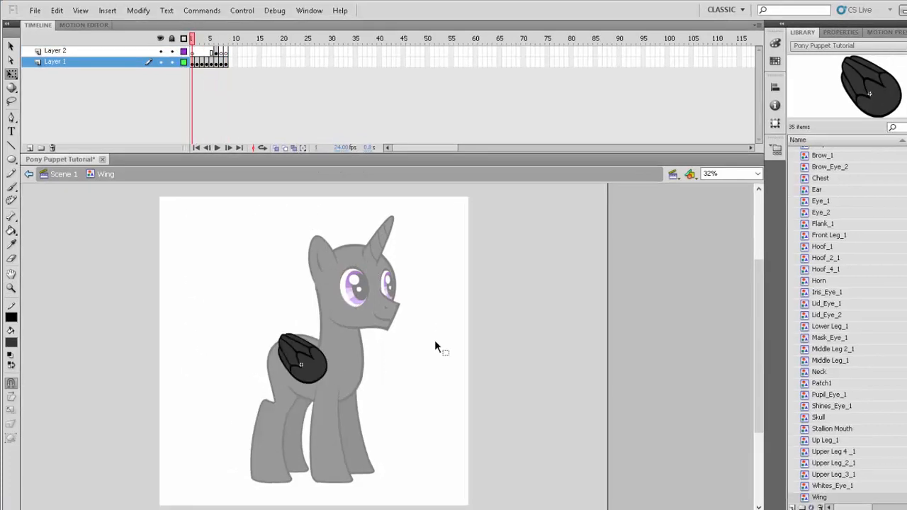
{"action": "double_click", "coordinate": [434, 339]}
{"action": "scroll", "coordinate": [504, 360], "scroll_direction": "down", "scroll_amount": 2}
{"action": "left_click", "coordinate": [403, 269]}
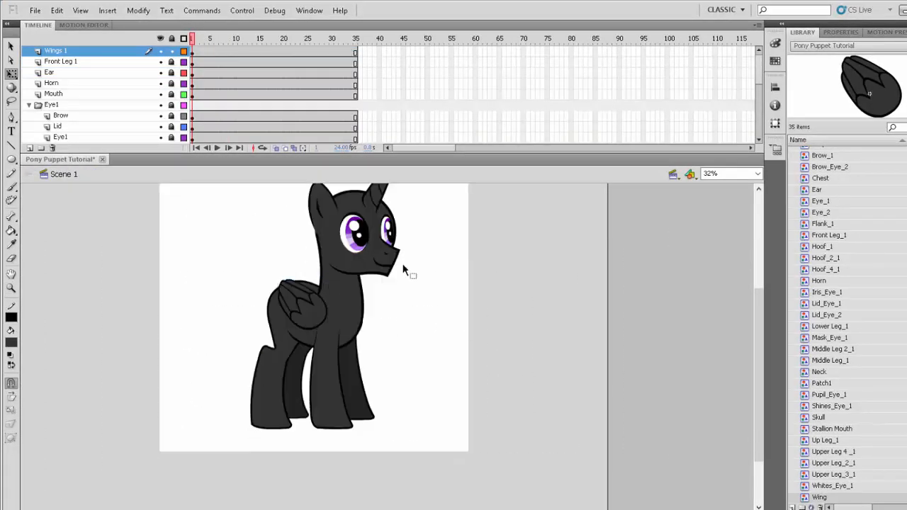
- Check the spread wing's fit in frame 3 and copy the folded wing from frame 1
{"action": "left_click", "coordinate": [201, 39]}
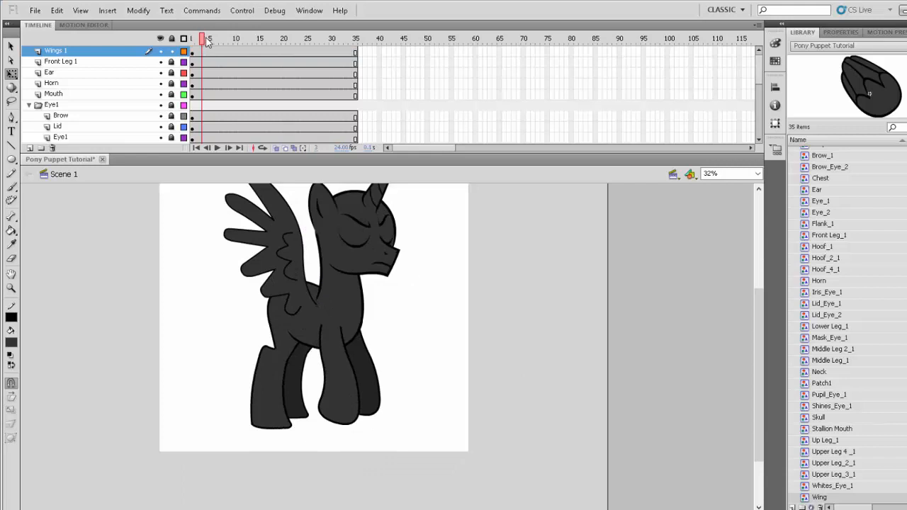
{"action": "left_click_drag", "start_coordinate": [206, 38], "coordinate": [178, 76]}
{"action": "left_click", "coordinate": [297, 304]}
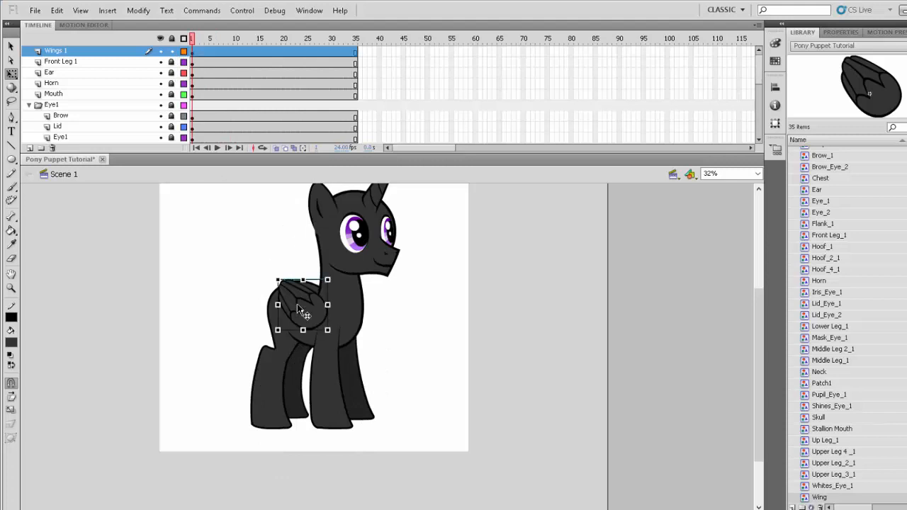
{"action": "right_click", "coordinate": [297, 303]}
{"action": "left_click", "coordinate": [331, 151]}
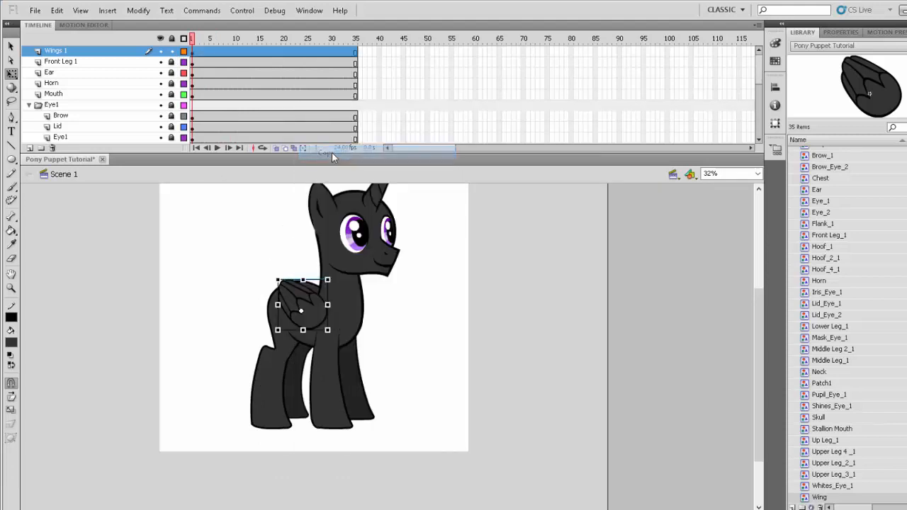
- Unlock the Wings 2 layer, paste the wing copy onto it, and place it on the pony's back behind the near wing
{"action": "scroll", "coordinate": [99, 112], "scroll_direction": "down", "scroll_amount": 10}
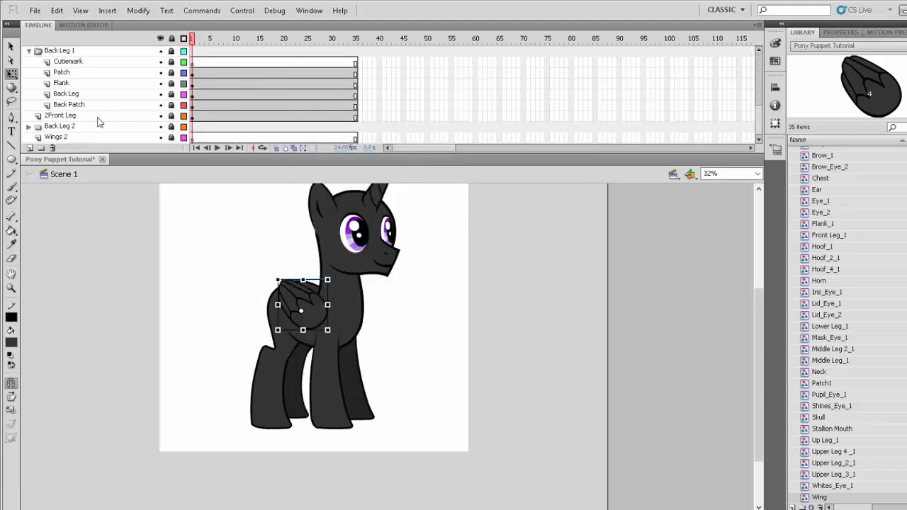
{"action": "left_click", "coordinate": [88, 137]}
{"action": "right_click", "coordinate": [409, 313]}
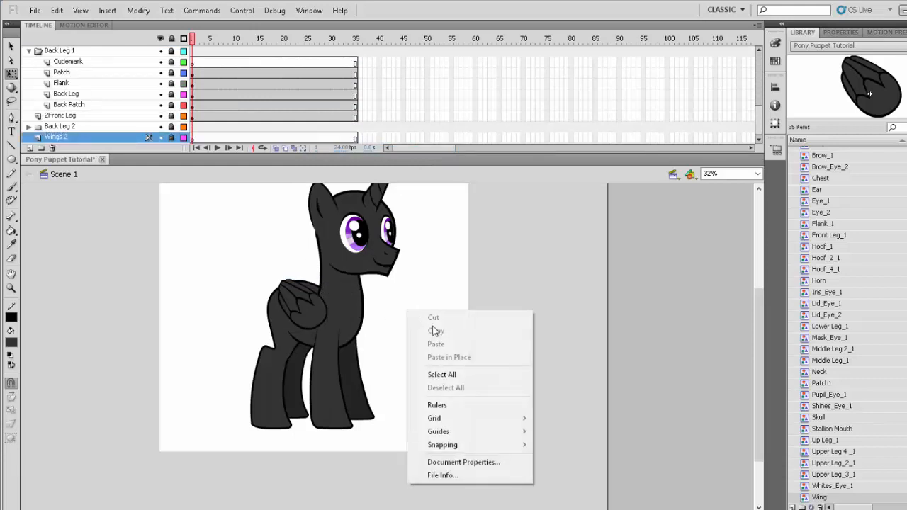
{"action": "left_click", "coordinate": [114, 137]}
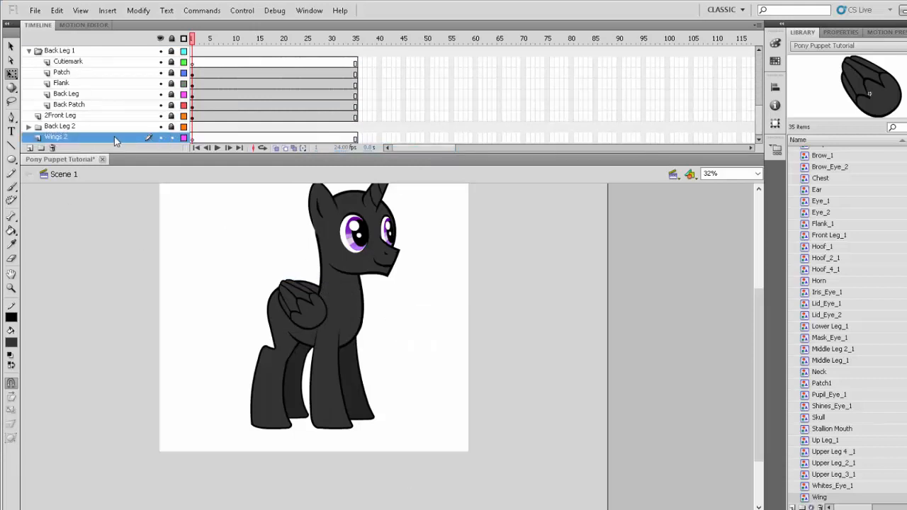
{"action": "right_click", "coordinate": [407, 299]}
{"action": "left_click", "coordinate": [453, 338]}
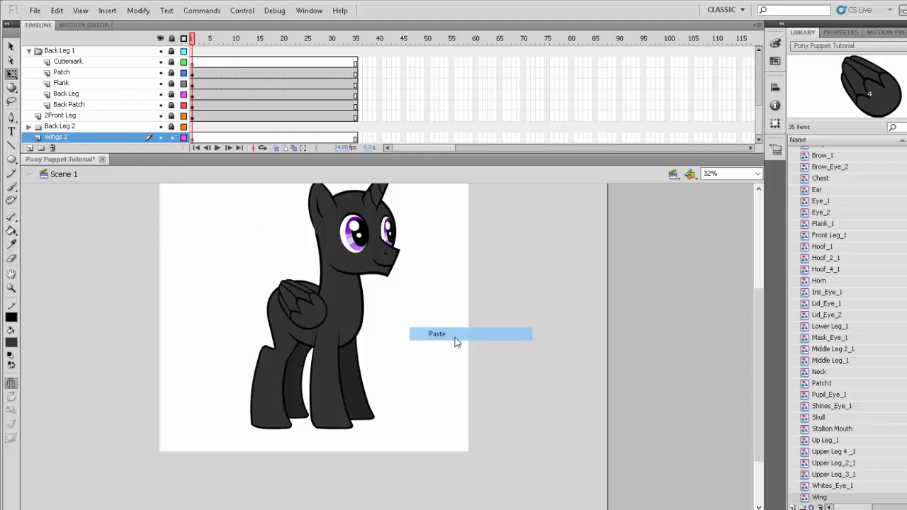
{"action": "left_click_drag", "start_coordinate": [397, 359], "coordinate": [329, 316]}
{"action": "left_click", "coordinate": [408, 341]}
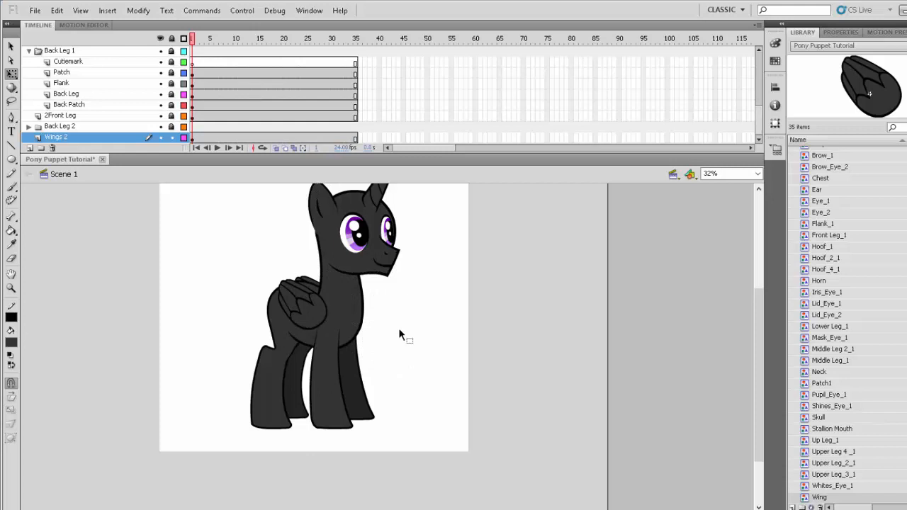
- Examine how the pair of wings fits the pony's pose in frame 3, then view the whole pony in frame 1
{"action": "left_click", "coordinate": [202, 39]}
{"action": "left_click_drag", "start_coordinate": [203, 40], "coordinate": [188, 124]}
{"action": "left_click", "coordinate": [11, 288]}
{"action": "left_click", "coordinate": [257, 314], "text": "alt"}
{"action": "left_click_drag", "start_coordinate": [97, 254], "coordinate": [248, 416]}
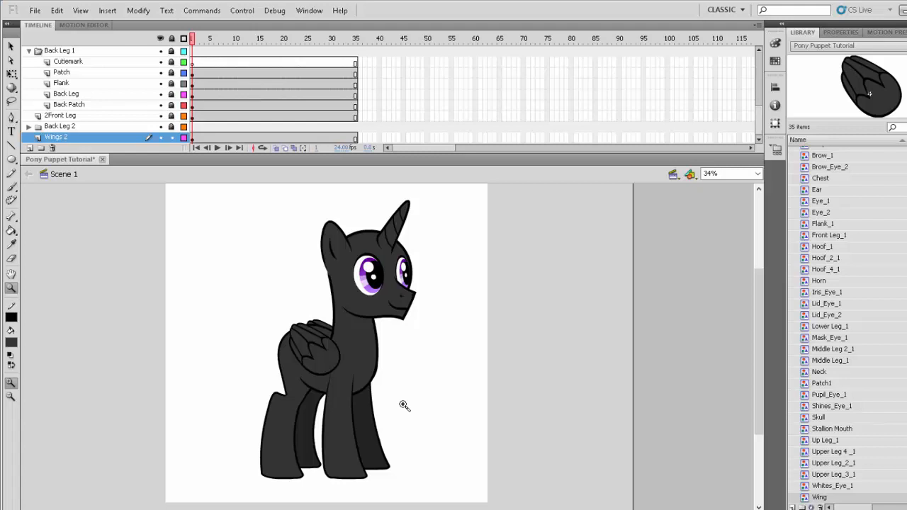
- Unlock all layers of the puppet and save the document
{"action": "left_click", "coordinate": [173, 39]}
{"action": "left_click", "coordinate": [172, 40]}
{"action": "scroll", "coordinate": [142, 112], "scroll_direction": "up", "scroll_amount": 5}
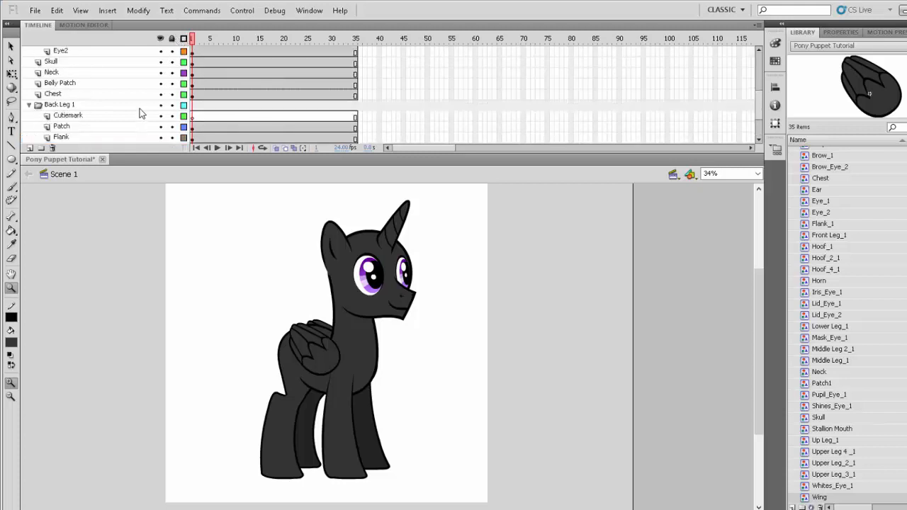
{"action": "scroll", "coordinate": [138, 115], "scroll_direction": "up", "scroll_amount": 5}
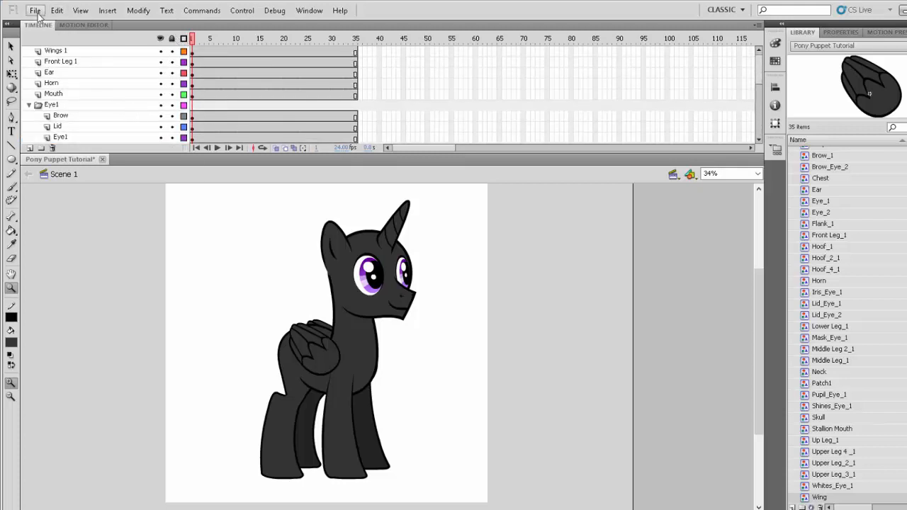
{"action": "left_click", "coordinate": [35, 11]}
{"action": "left_click", "coordinate": [51, 107]}
- Insert a keyframe with the near eye's angry brow at frame 3 of Eye1's Brow layer
{"action": "left_click", "coordinate": [202, 43]}
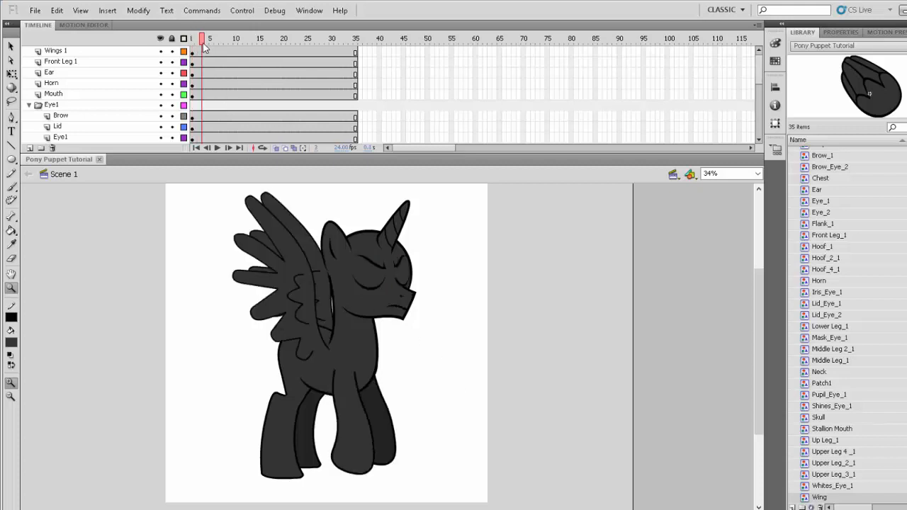
{"action": "left_click_drag", "start_coordinate": [320, 203], "coordinate": [430, 369]}
{"action": "left_click", "coordinate": [402, 304], "text": "ctrl"}
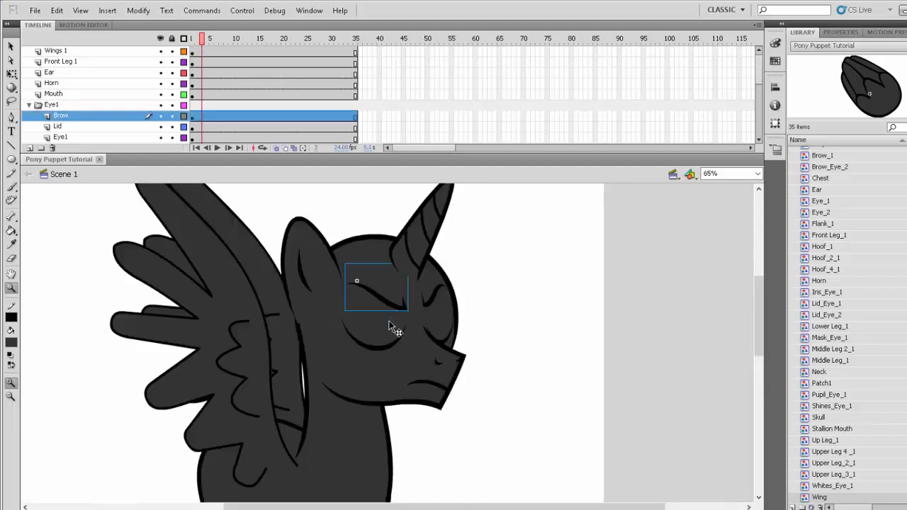
{"action": "scroll", "coordinate": [190, 117], "scroll_direction": "down", "scroll_amount": 2}
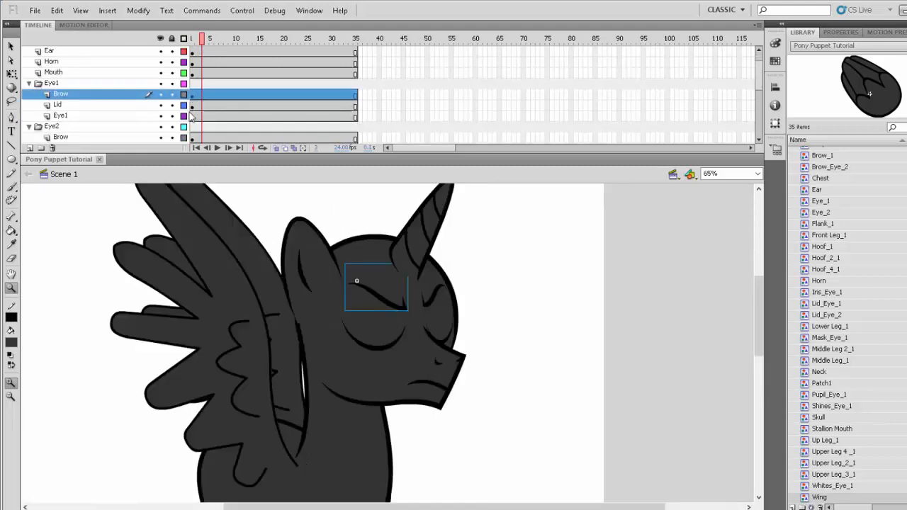
{"action": "left_click", "coordinate": [203, 96]}
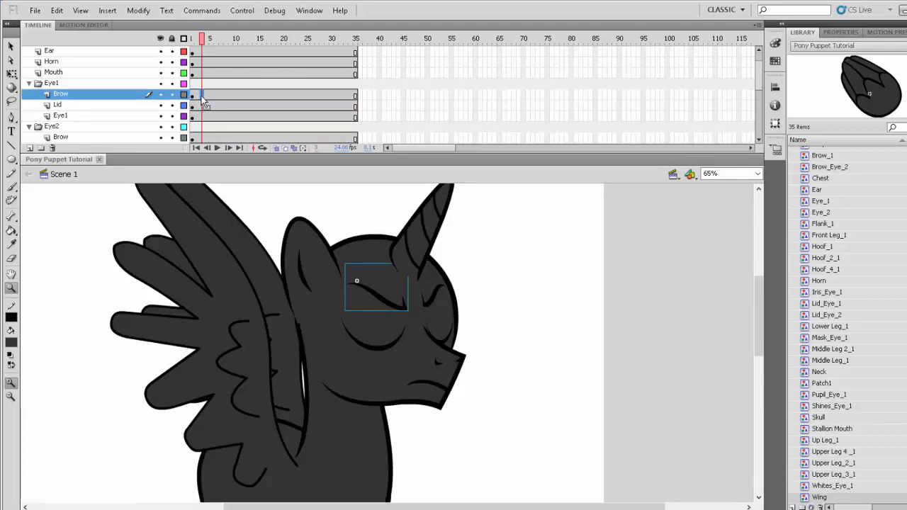
{"action": "key", "text": "F6"}
- Insert a keyframe at frame 3 of Eye2's Brow layer and move both brow keyframes to frame 1
{"action": "scroll", "coordinate": [205, 127], "scroll_direction": "down", "scroll_amount": 1}
{"action": "left_click", "coordinate": [202, 129]}
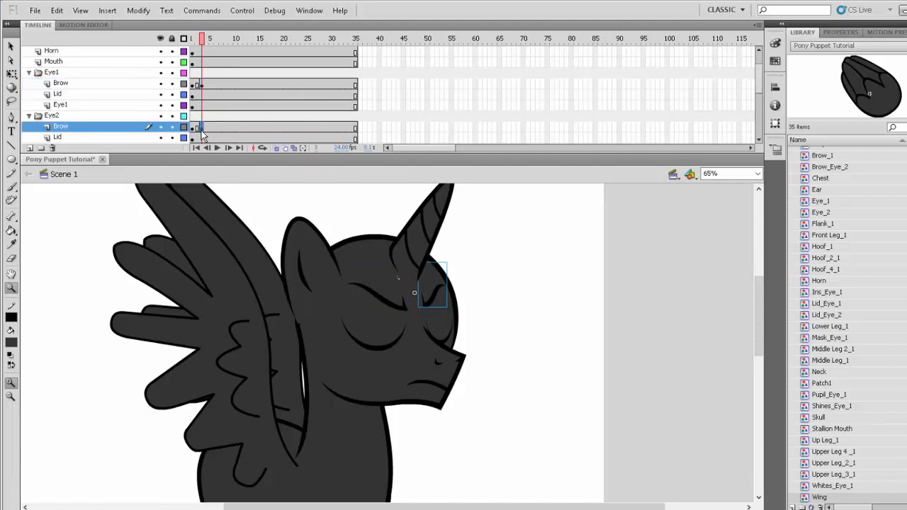
{"action": "left_click", "coordinate": [192, 129]}
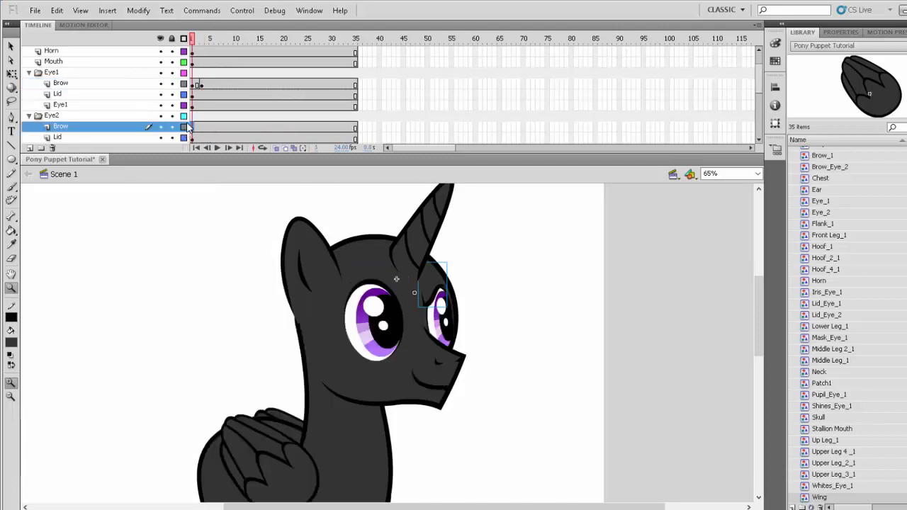
{"action": "left_click", "coordinate": [201, 85]}
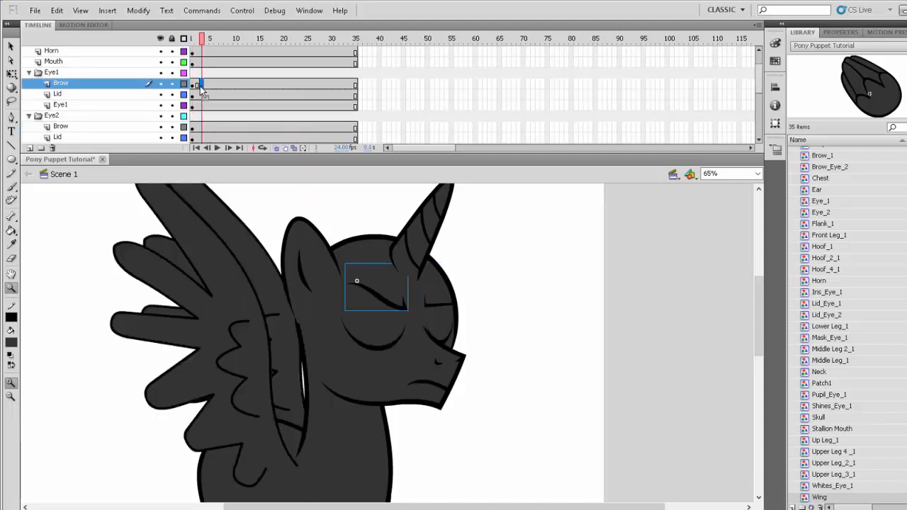
{"action": "left_click", "coordinate": [192, 84]}
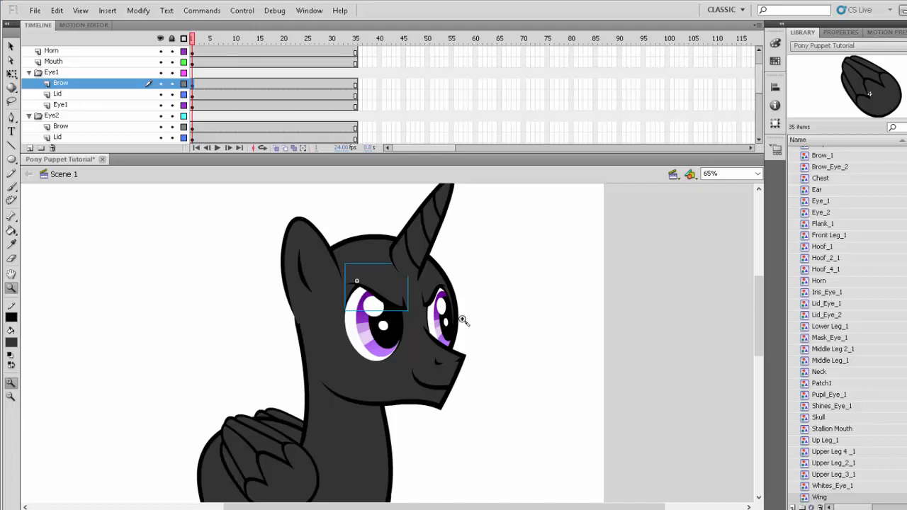
{"action": "left_click", "coordinate": [489, 333], "text": "ctrl"}
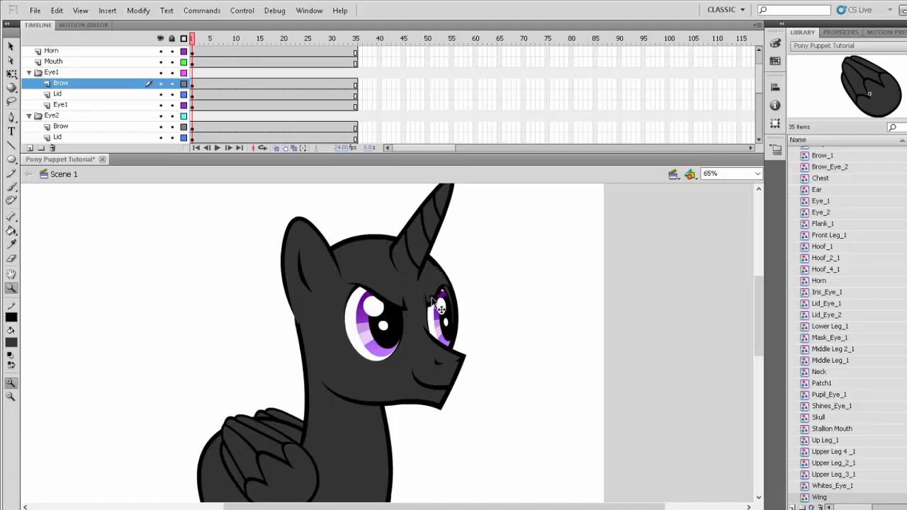
{"action": "left_click", "coordinate": [437, 280], "text": "ctrl"}
{"action": "left_click", "coordinate": [518, 339], "text": "ctrl"}
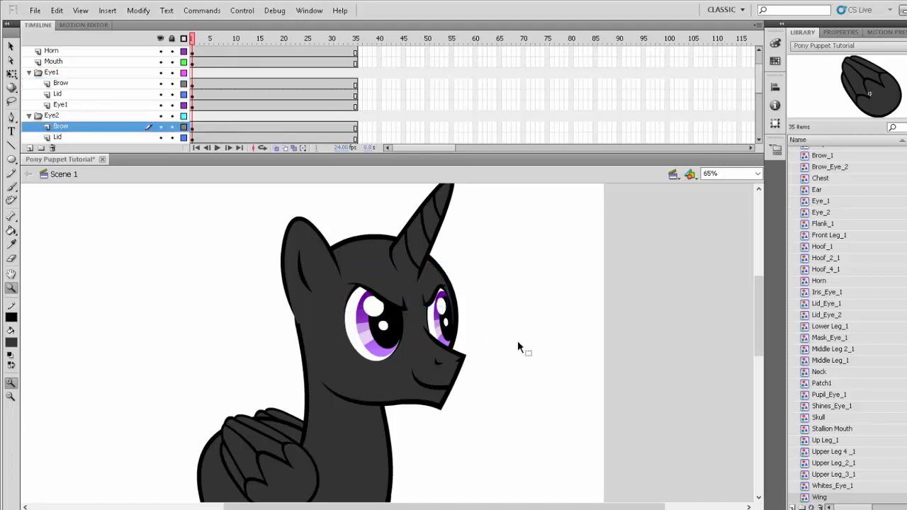
- Insert a keyframe with the open mouth at frame 4 of the Mouth layer and move it to frame 1
{"action": "left_click", "coordinate": [441, 375], "text": "ctrl"}
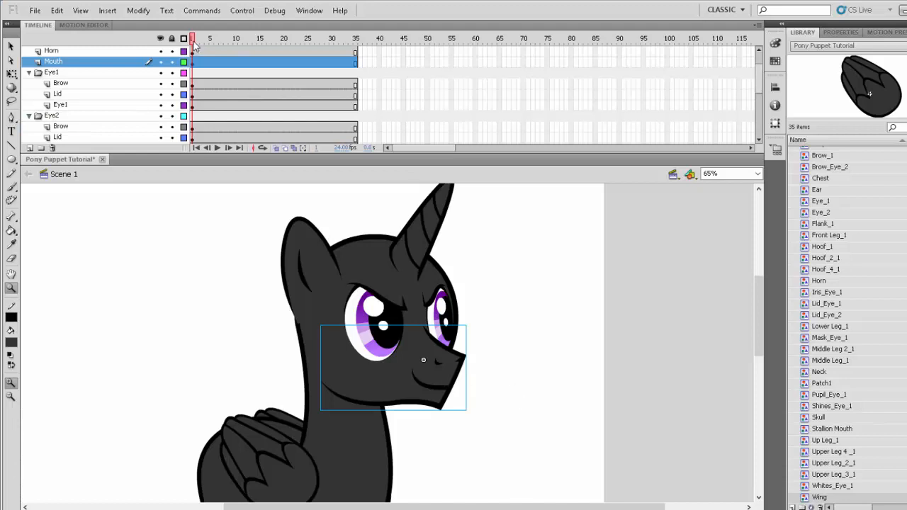
{"action": "left_click_drag", "start_coordinate": [196, 45], "coordinate": [207, 44]}
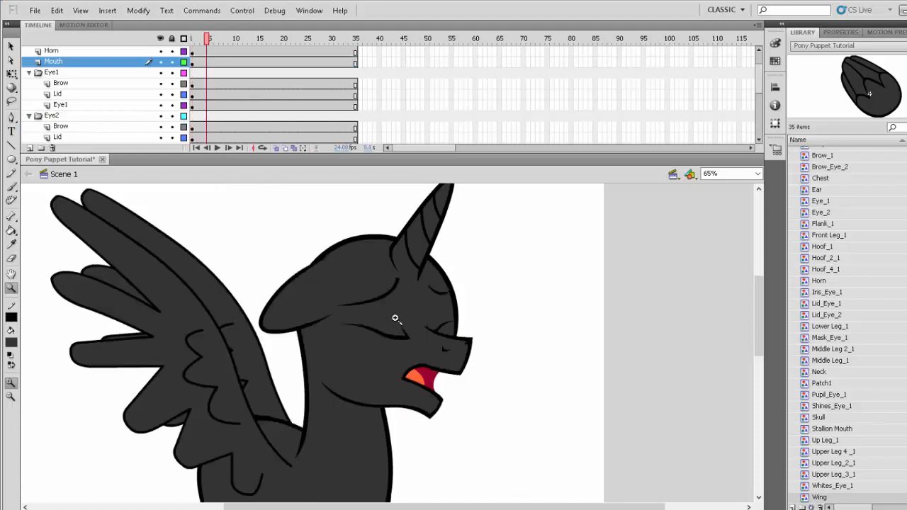
{"action": "left_click", "coordinate": [428, 373], "text": "ctrl"}
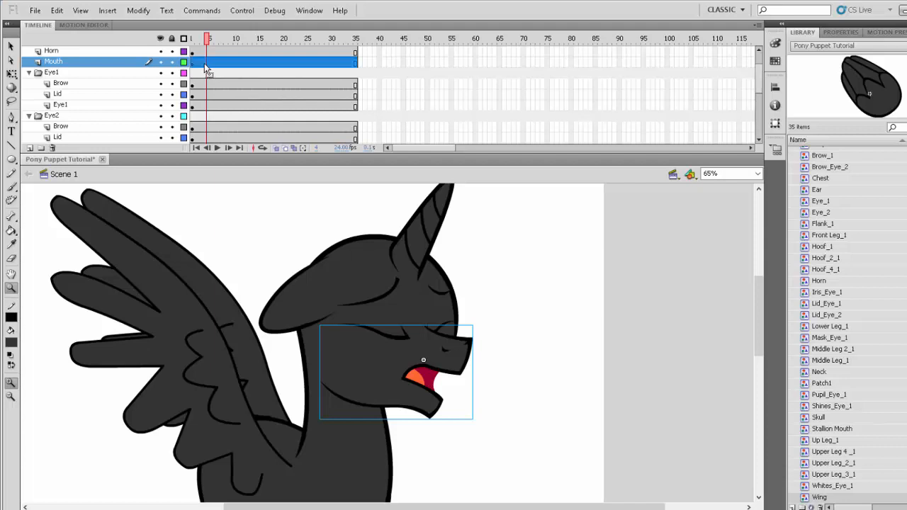
{"action": "left_click", "coordinate": [206, 63]}
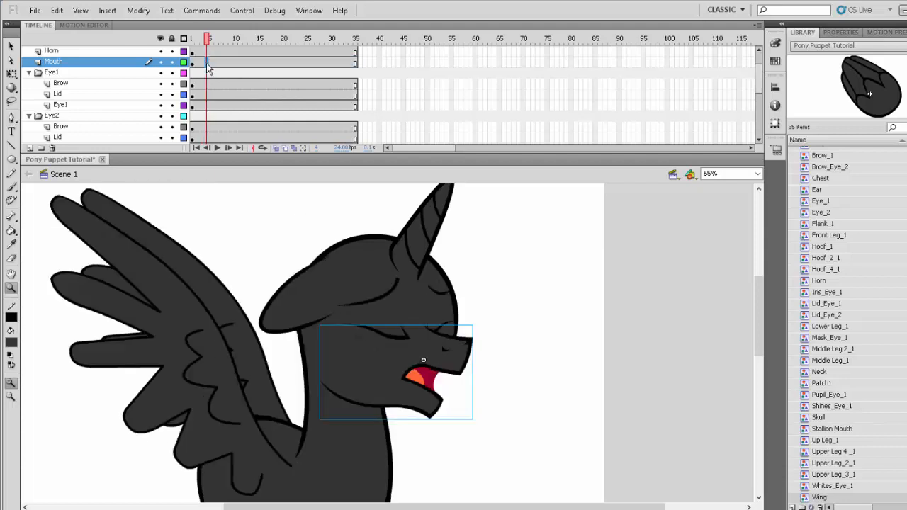
{"action": "left_click", "coordinate": [191, 62]}
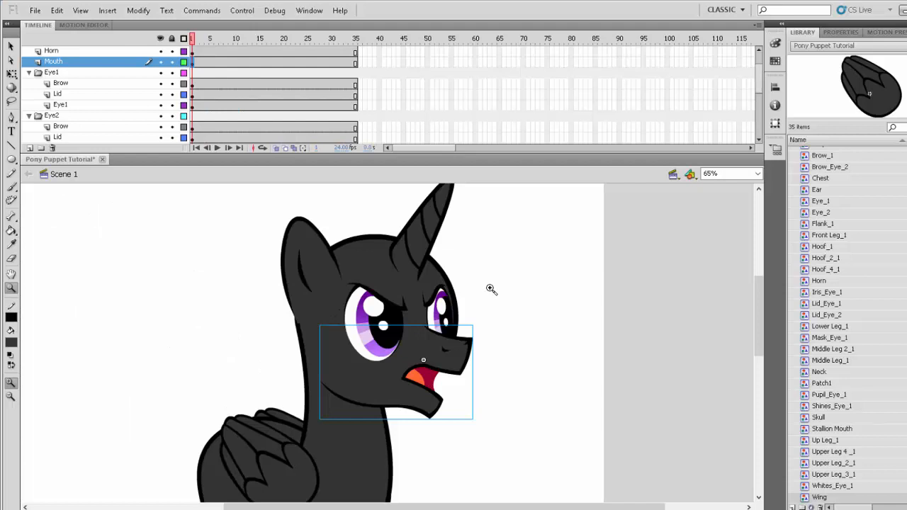
- Insert spread-wing keyframes at frame 2 of the Wings 1 and Wings 2 layers, and move the Wings 2 keyframe to frame 1
{"action": "left_click", "coordinate": [197, 39]}
{"action": "left_click", "coordinate": [278, 291]}
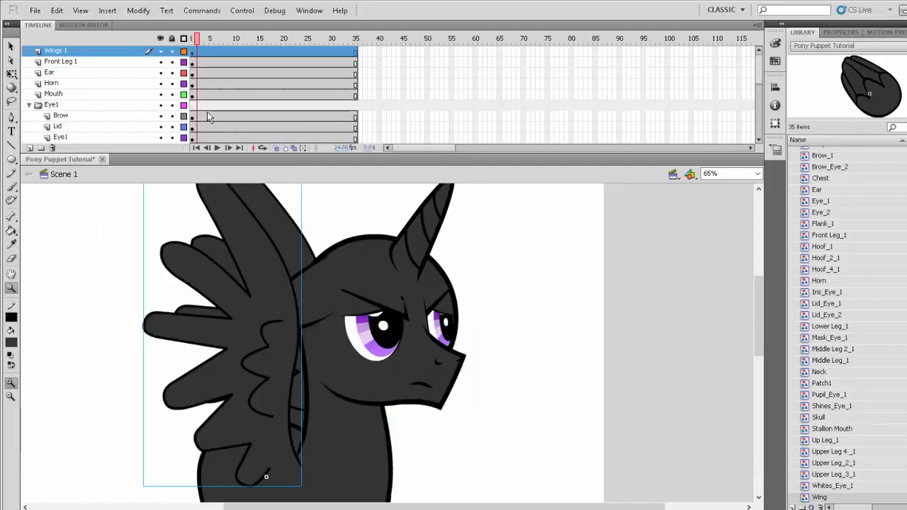
{"action": "left_click", "coordinate": [197, 53]}
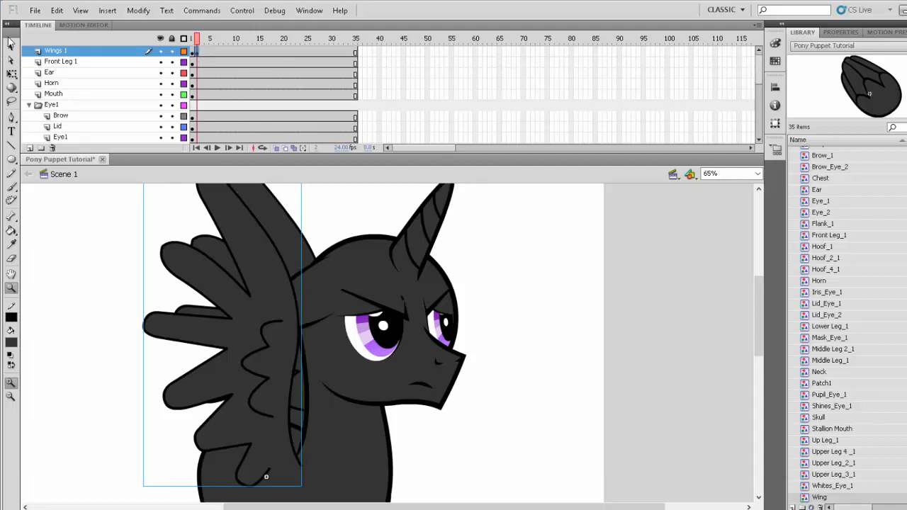
{"action": "left_click", "coordinate": [10, 44]}
{"action": "left_click", "coordinate": [279, 225]}
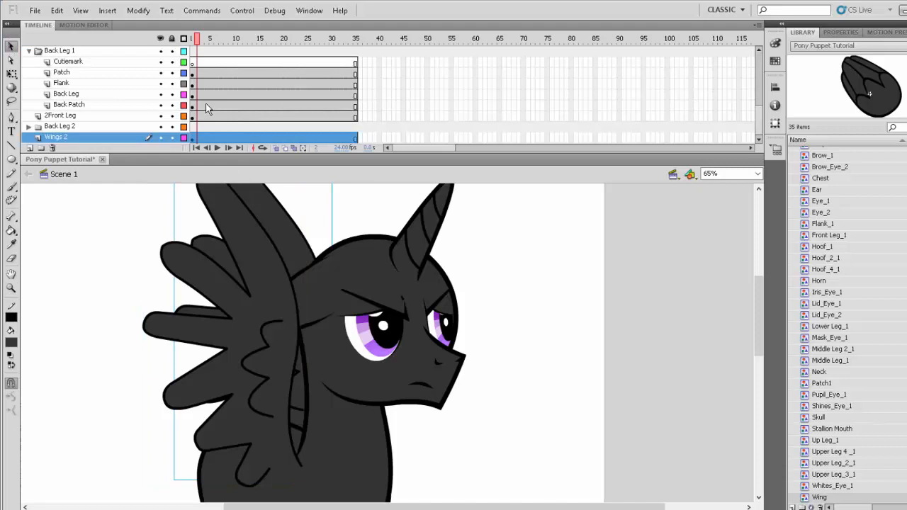
{"action": "left_click", "coordinate": [192, 139]}
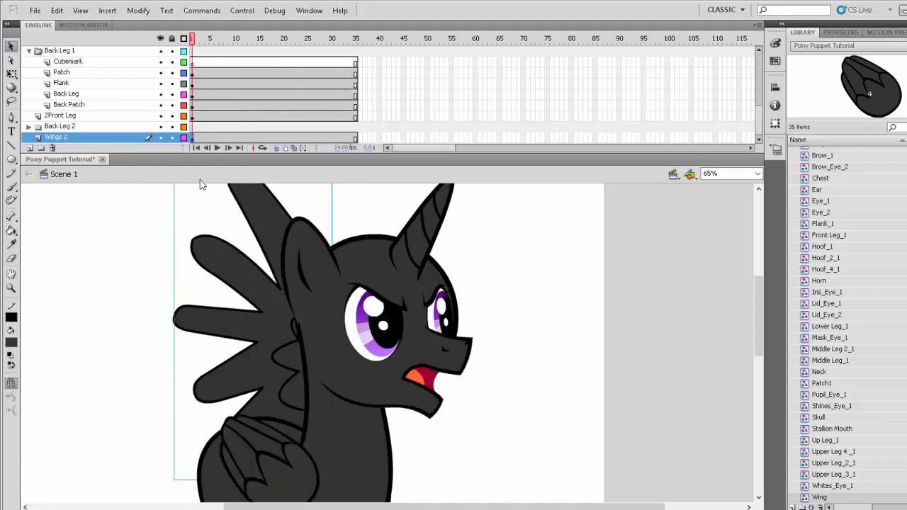
- Move the spread-wing keyframe of the Wings 1 layer from frame 2 to frame 1
{"action": "left_click", "coordinate": [277, 447]}
{"action": "left_click", "coordinate": [197, 54]}
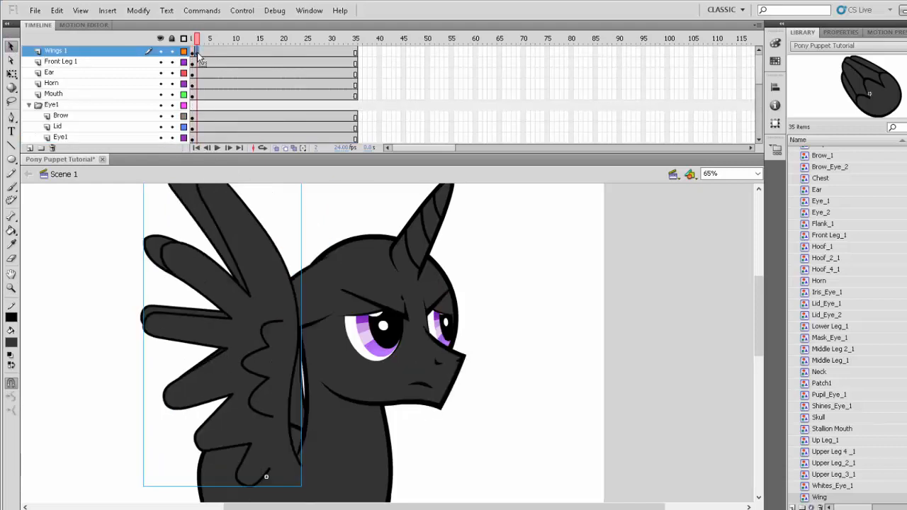
{"action": "left_click_drag", "start_coordinate": [197, 53], "coordinate": [183, 54]}
{"action": "left_click", "coordinate": [548, 326]}
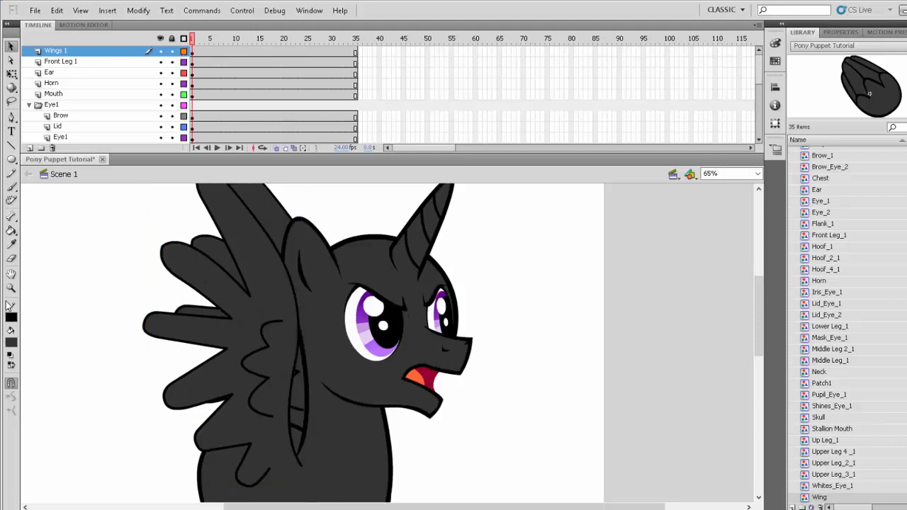
- Rotate the near wing backward about its base with the Free Transform tool so it opens away from the body
{"action": "left_click", "coordinate": [10, 287]}
{"action": "left_click", "coordinate": [294, 345], "text": "alt"}
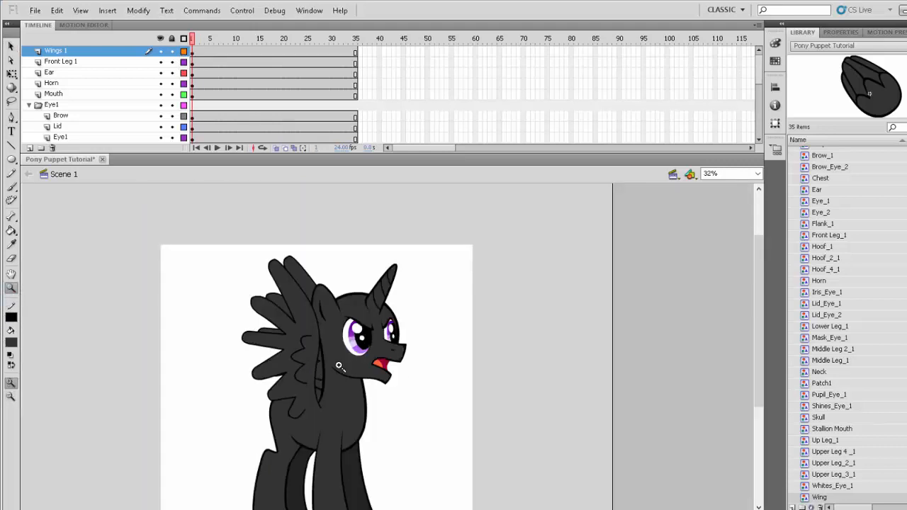
{"action": "left_click", "coordinate": [294, 345]}
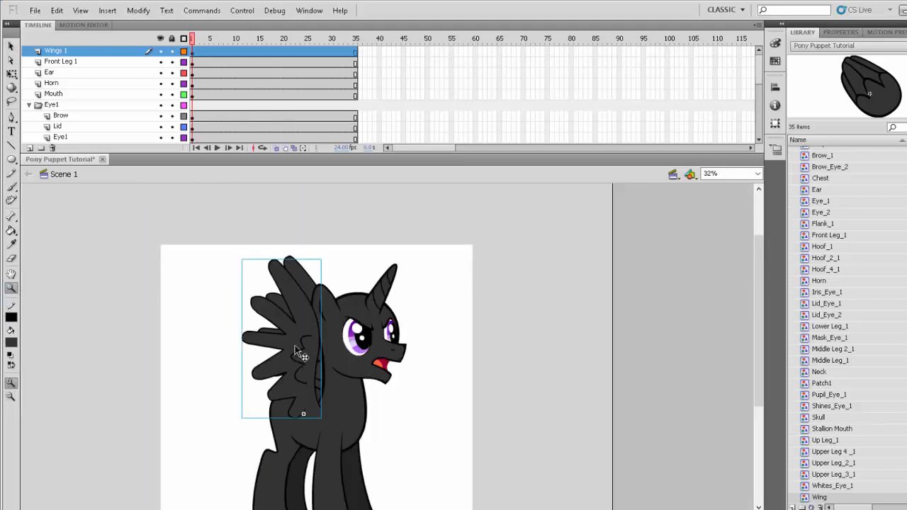
{"action": "left_click", "coordinate": [10, 73]}
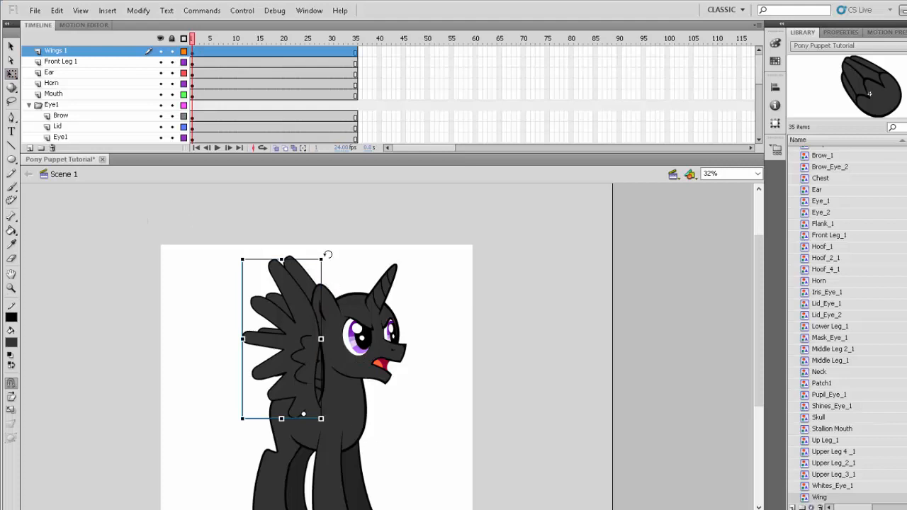
{"action": "left_click_drag", "start_coordinate": [327, 255], "coordinate": [259, 274]}
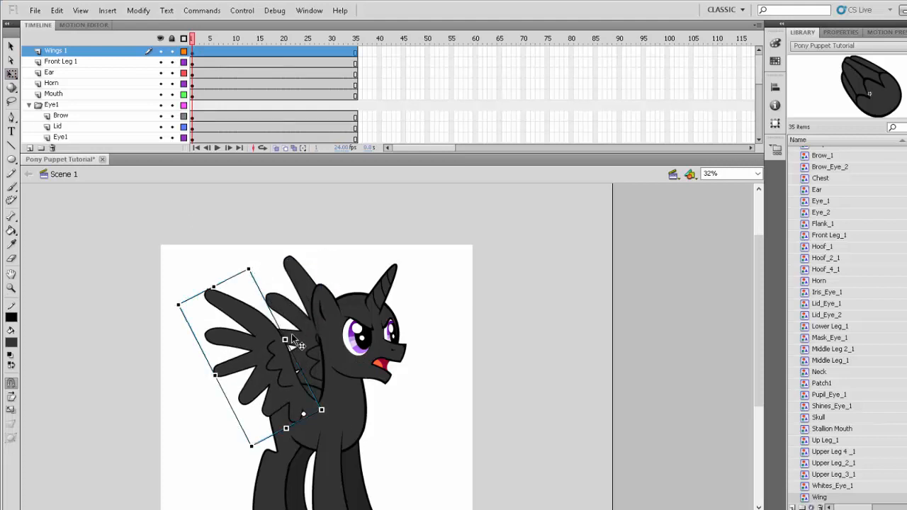
- Rotate the far wing forward about its base so its feathers rise behind the head
{"action": "left_click", "coordinate": [299, 342]}
{"action": "left_click_drag", "start_coordinate": [342, 252], "coordinate": [396, 265]}
{"action": "left_click", "coordinate": [458, 371]}
- Insert a keyframe with the bent leg at frame 4 of the Front Leg 1 layer and move it to frame 1
{"action": "scroll", "coordinate": [464, 383], "scroll_direction": "down", "scroll_amount": 2}
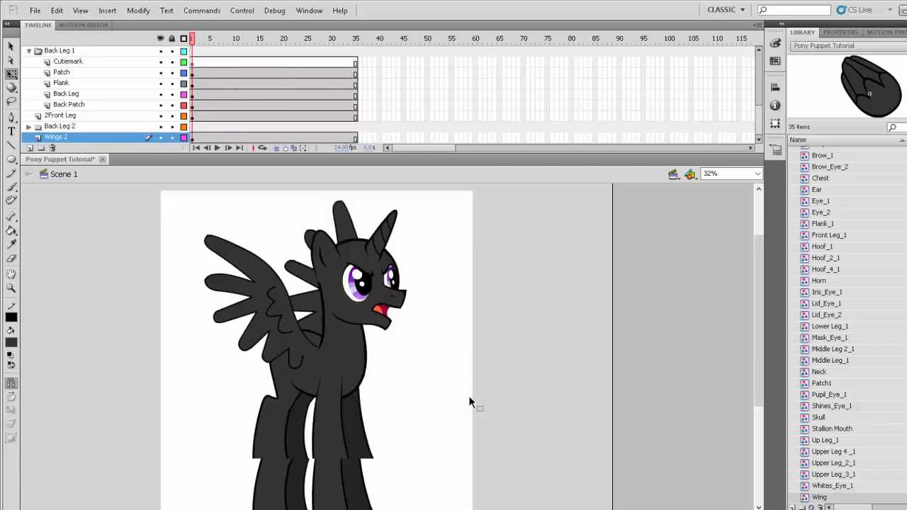
{"action": "left_click", "coordinate": [322, 433]}
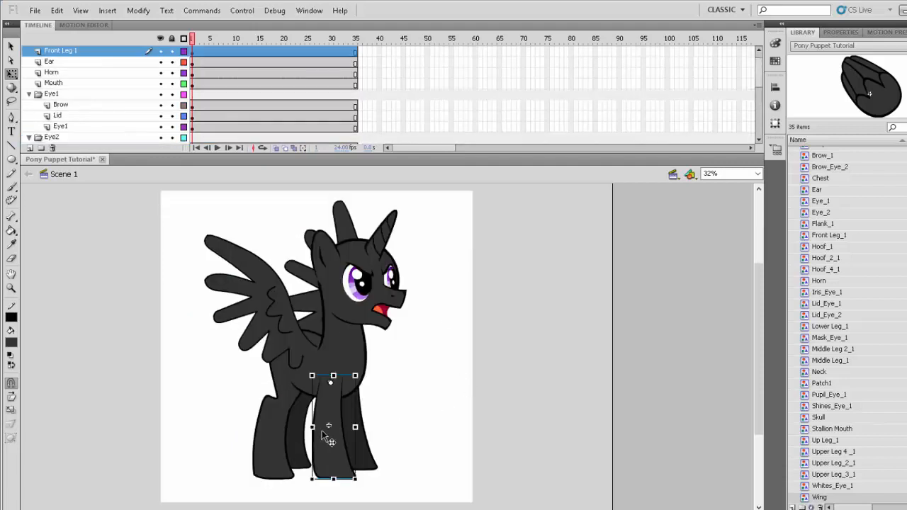
{"action": "left_click", "coordinate": [197, 38]}
{"action": "key", "text": "."}
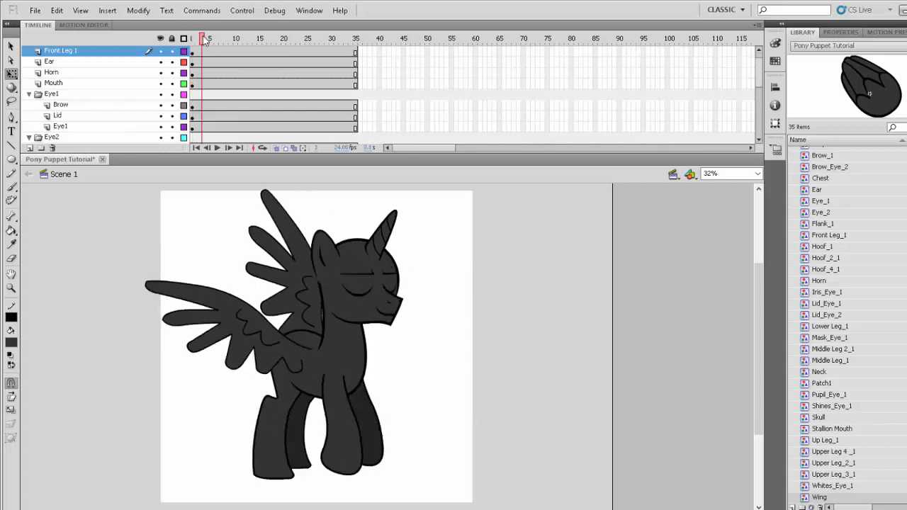
{"action": "key", "text": "."}
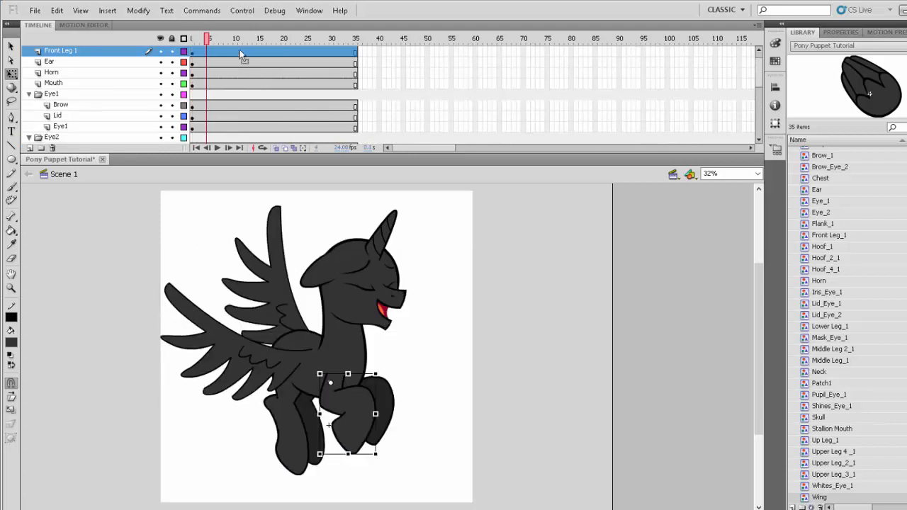
{"action": "left_click", "coordinate": [207, 53]}
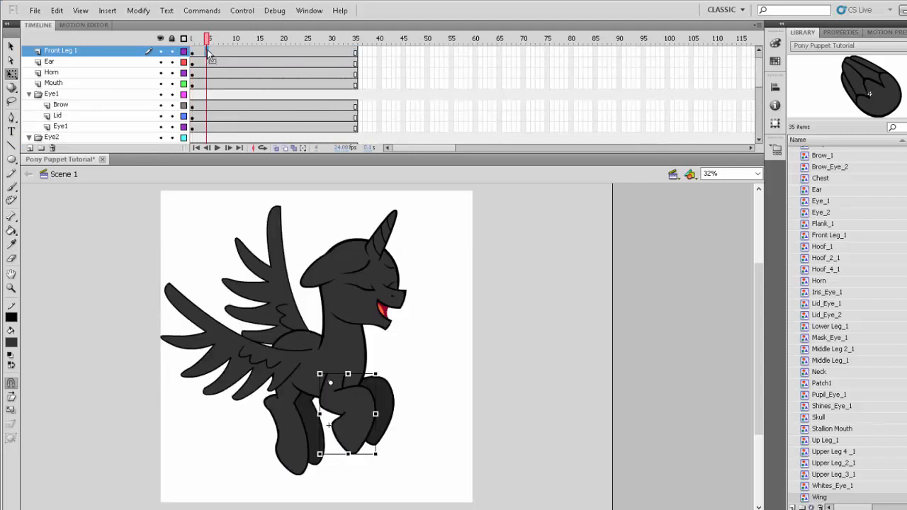
{"action": "key", "text": "F6"}
{"action": "left_click", "coordinate": [193, 52]}
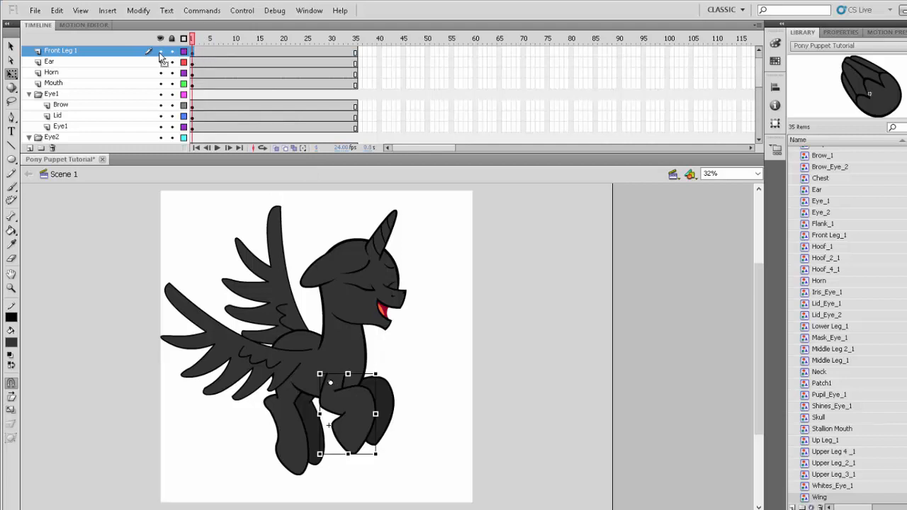
- Rotate the bent front leg forward and upward about its shoulder into a raised position
{"action": "left_click", "coordinate": [408, 424]}
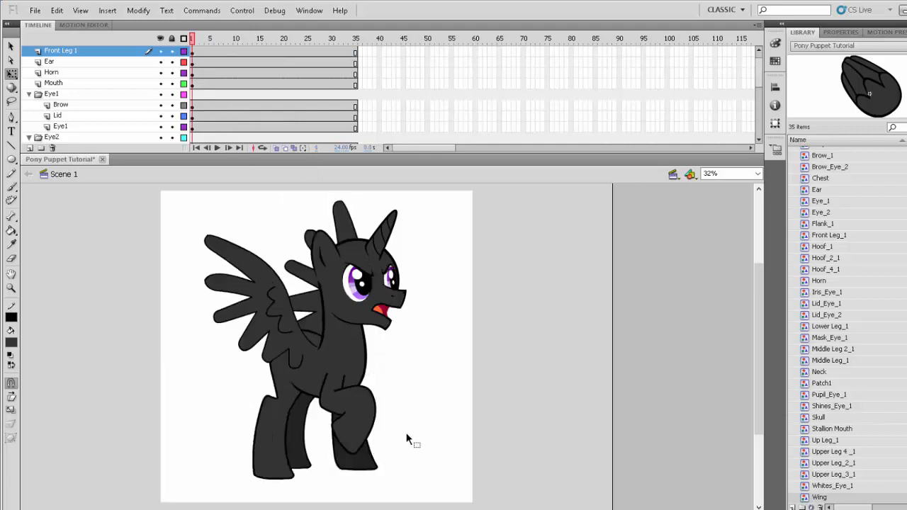
{"action": "left_click", "coordinate": [358, 433]}
{"action": "left_click_drag", "start_coordinate": [381, 455], "coordinate": [414, 428]}
{"action": "left_click", "coordinate": [434, 455]}
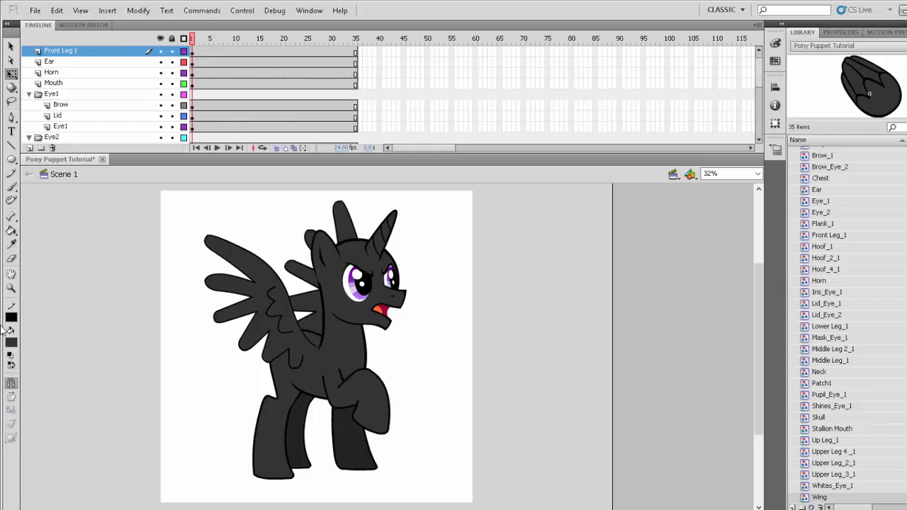
- Skew all parts of the Back Leg 1 folder so the leg's hoof stretches out backward
{"action": "left_click", "coordinate": [12, 288]}
{"action": "left_click_drag", "start_coordinate": [190, 201], "coordinate": [449, 469]}
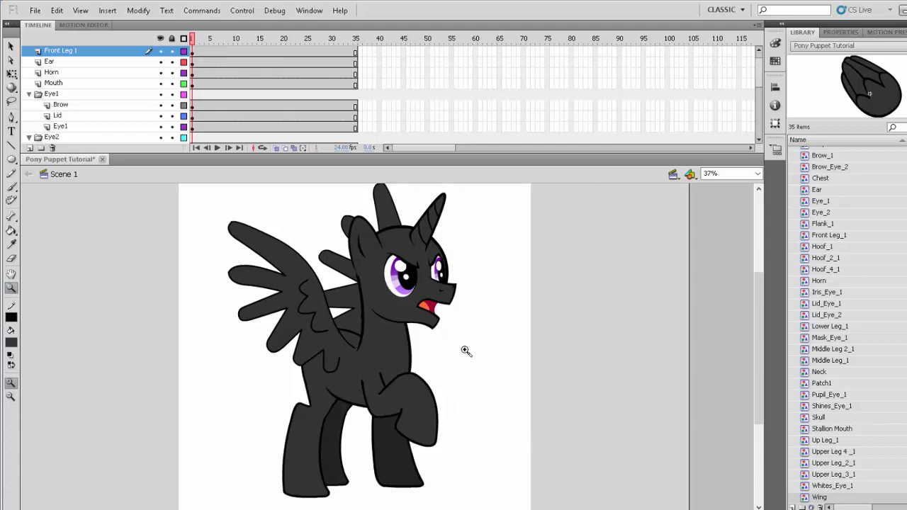
{"action": "left_click", "coordinate": [312, 484]}
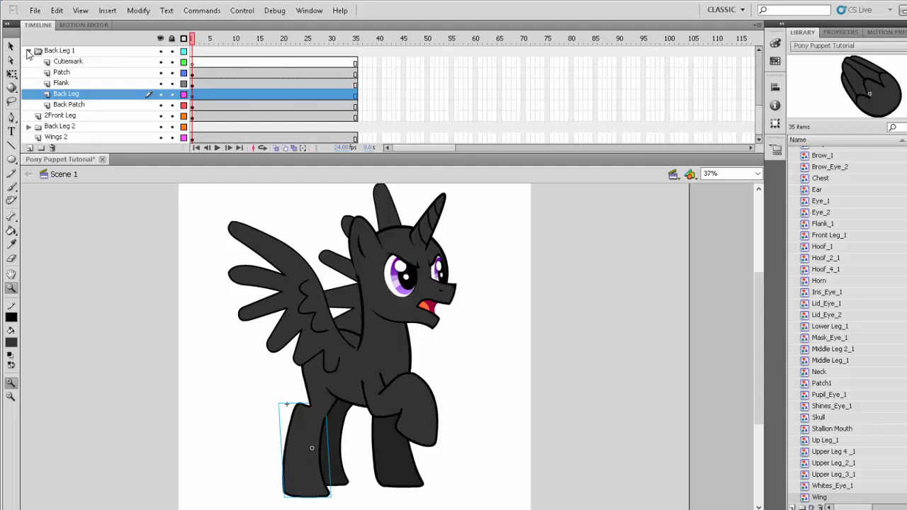
{"action": "left_click", "coordinate": [50, 105]}
{"action": "left_click", "coordinate": [11, 73]}
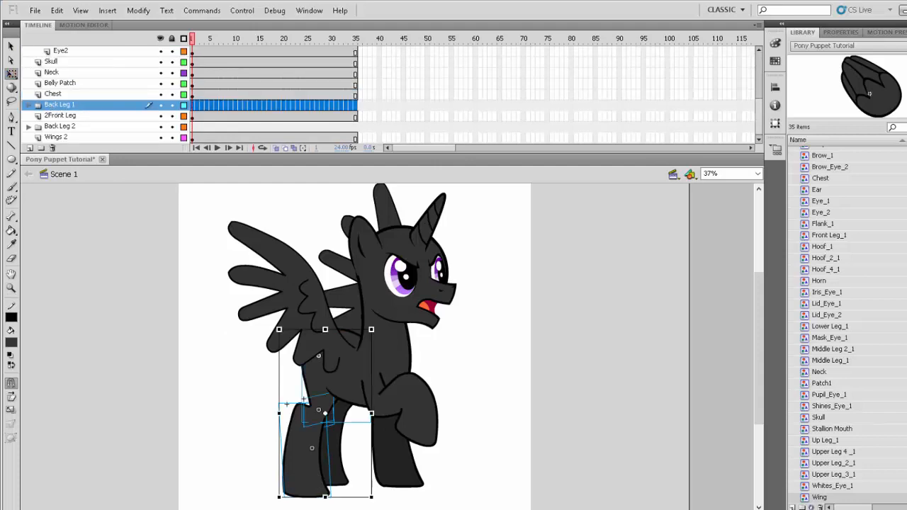
{"action": "left_click_drag", "start_coordinate": [341, 498], "coordinate": [289, 497]}
- Move the Belly Patch and Chest pieces together slightly toward the back leg so the belly line meets it
{"action": "left_click", "coordinate": [327, 395]}
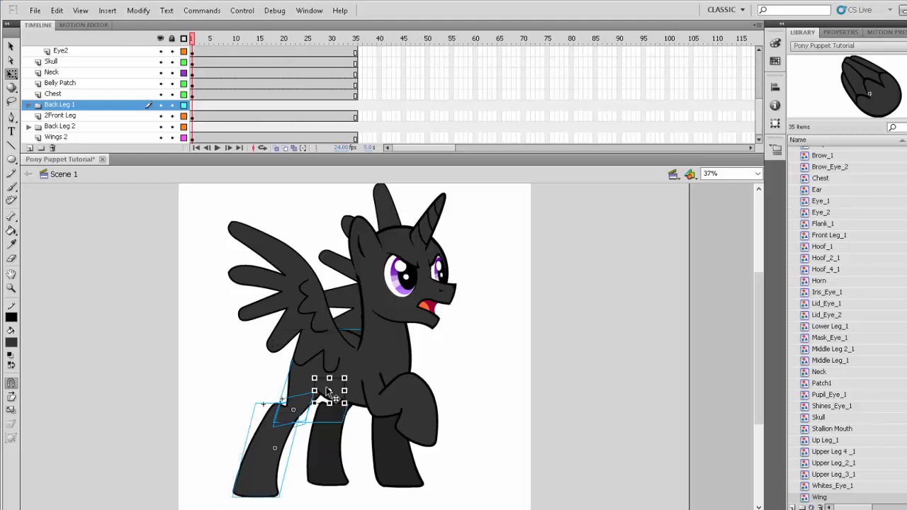
{"action": "key", "text": "ctrl+z"}
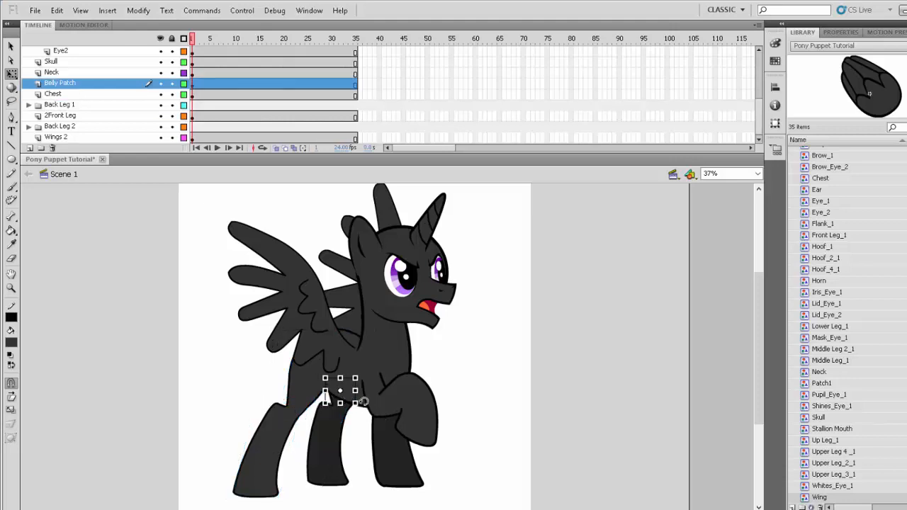
{"action": "key", "text": "z"}
{"action": "left_click_drag", "start_coordinate": [282, 342], "coordinate": [429, 461]}
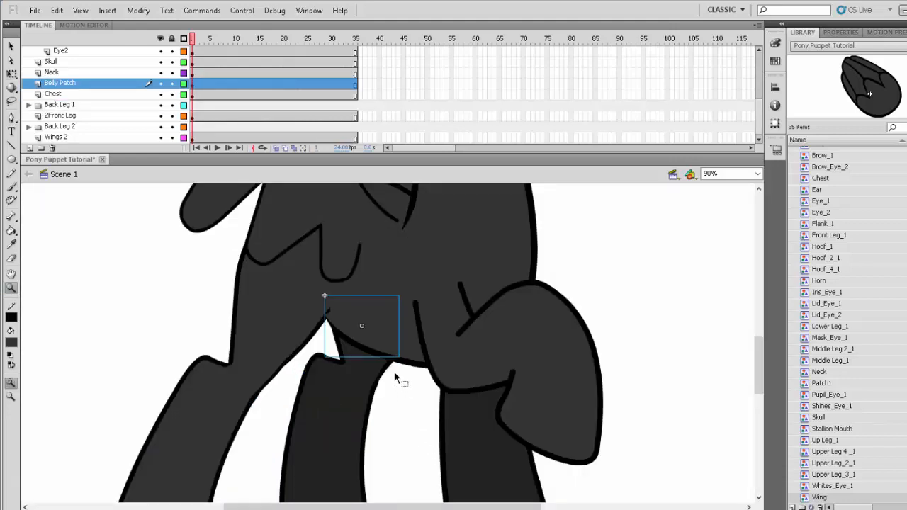
{"action": "left_click", "coordinate": [382, 346]}
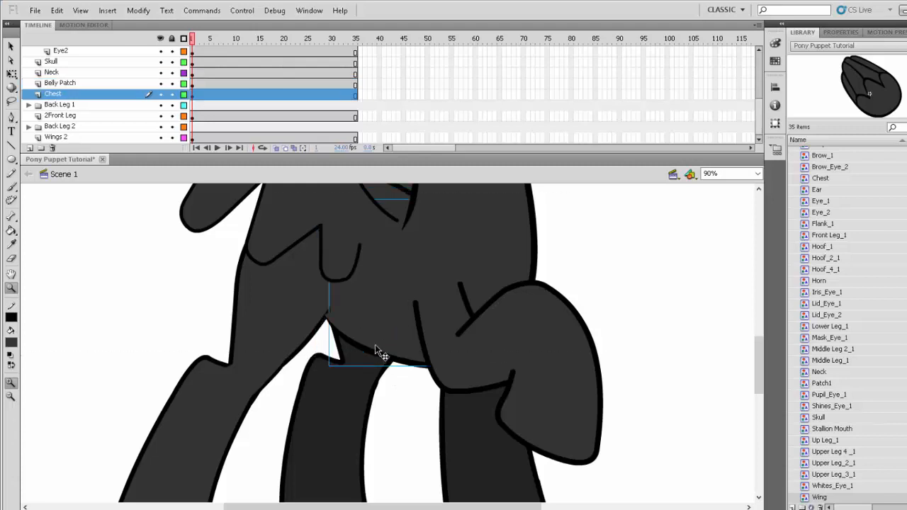
{"action": "left_click", "coordinate": [375, 347], "text": "ctrl+shift"}
{"action": "left_click_drag", "start_coordinate": [378, 355], "coordinate": [363, 350]}
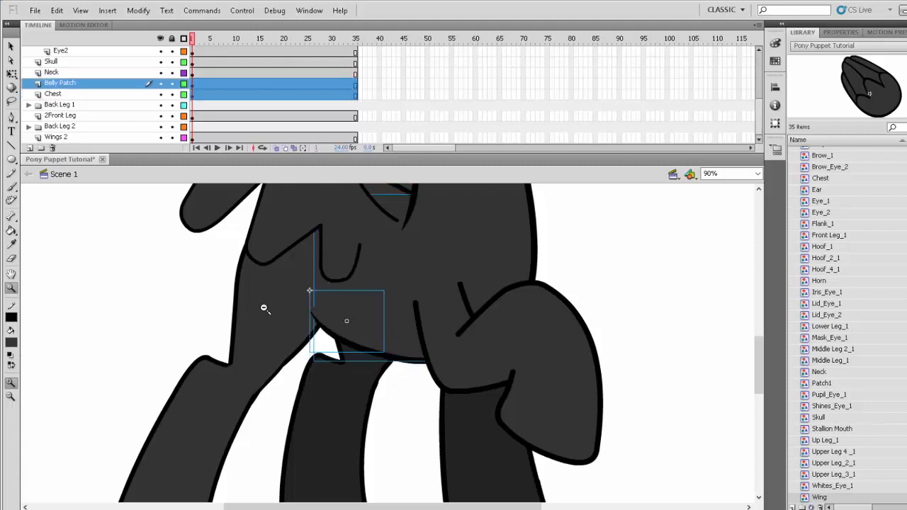
- Rotate the bent front leg of the Front Leg 1 layer further upward about its shoulder
{"action": "left_click", "coordinate": [263, 307], "text": "alt"}
{"action": "left_click", "coordinate": [572, 392], "text": "ctrl"}
{"action": "left_click", "coordinate": [348, 341], "text": "alt"}
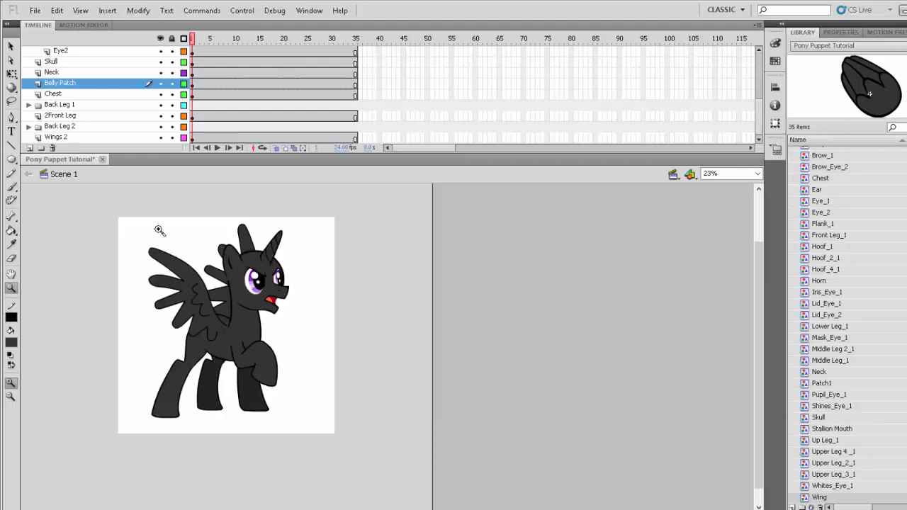
{"action": "left_click_drag", "start_coordinate": [137, 218], "coordinate": [328, 458]}
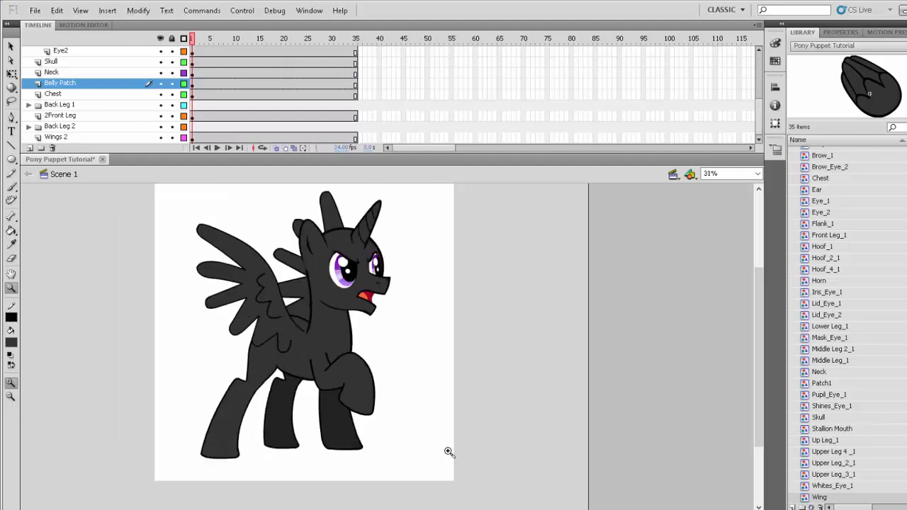
{"action": "left_click", "coordinate": [358, 409], "text": "ctrl"}
{"action": "left_click", "coordinate": [11, 74]}
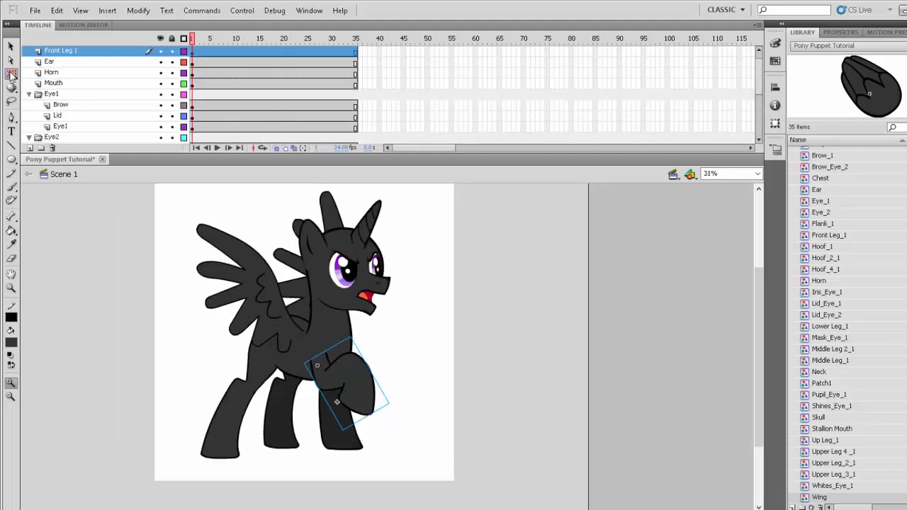
{"action": "mouse_move", "coordinate": [391, 399]}
{"action": "left_mouse_down"}
{"action": "mouse_move", "coordinate": [387, 423]}
{"action": "mouse_move", "coordinate": [382, 365]}
{"action": "mouse_move", "coordinate": [378, 386]}
{"action": "mouse_move", "coordinate": [411, 399]}
{"action": "mouse_move", "coordinate": [408, 362]}
{"action": "mouse_move", "coordinate": [403, 387]}
{"action": "mouse_move", "coordinate": [399, 366]}
{"action": "mouse_move", "coordinate": [394, 387]}
{"action": "left_mouse_up"}
{"action": "left_click", "coordinate": [446, 416]}
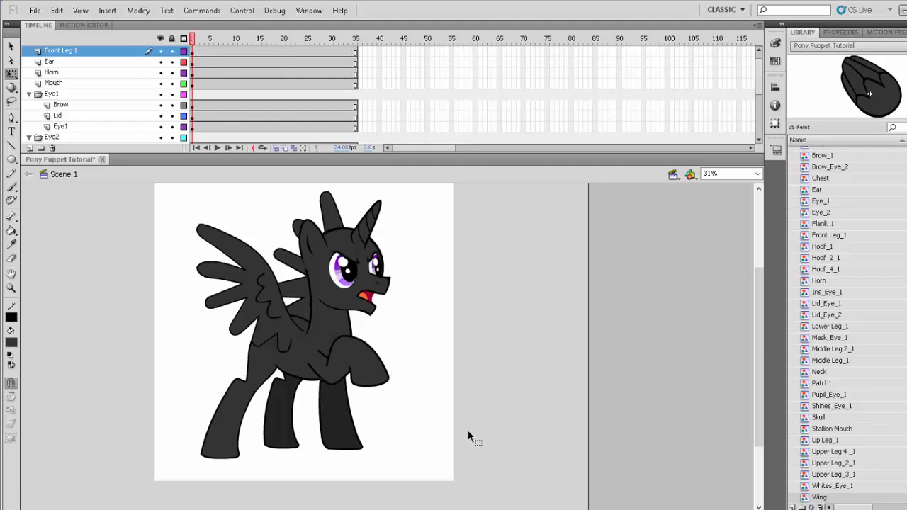
- Examine the image export dialog with the PNG file type and close it without exporting
{"action": "left_click", "coordinate": [33, 11]}
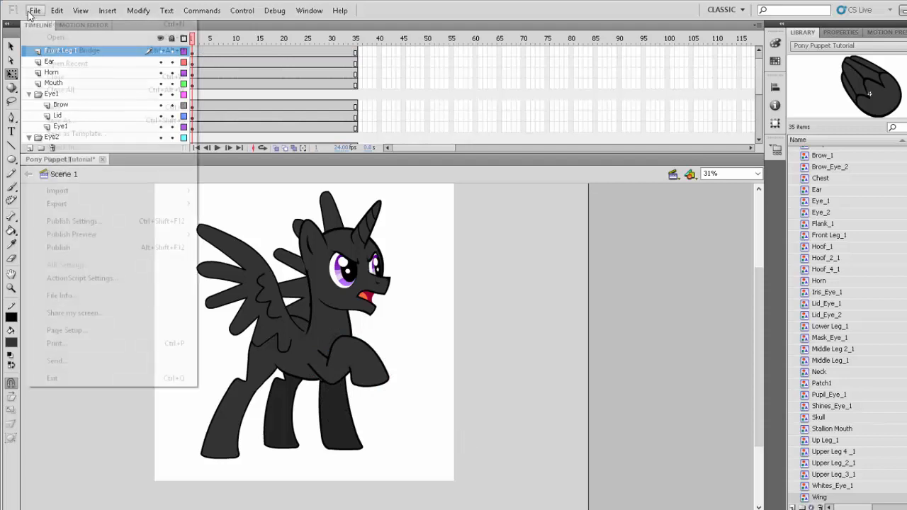
{"action": "mouse_move", "coordinate": [69, 206]}
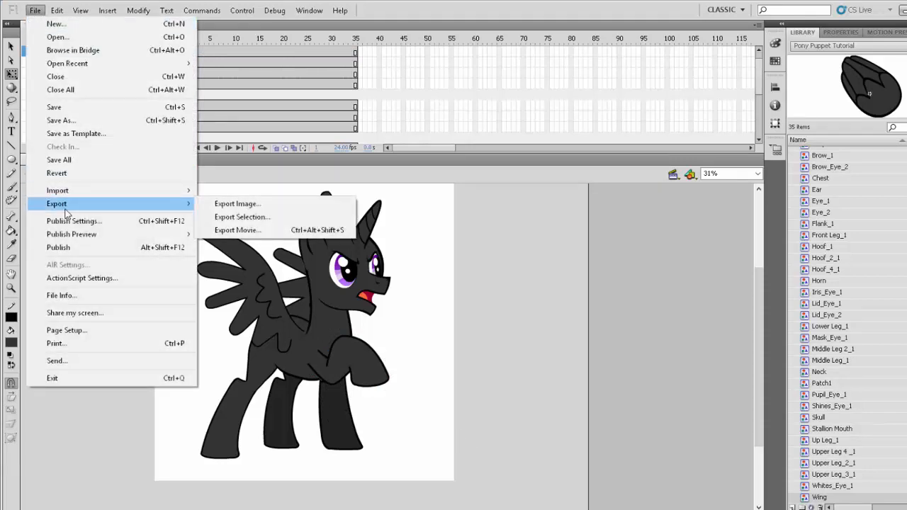
{"action": "left_click", "coordinate": [259, 206]}
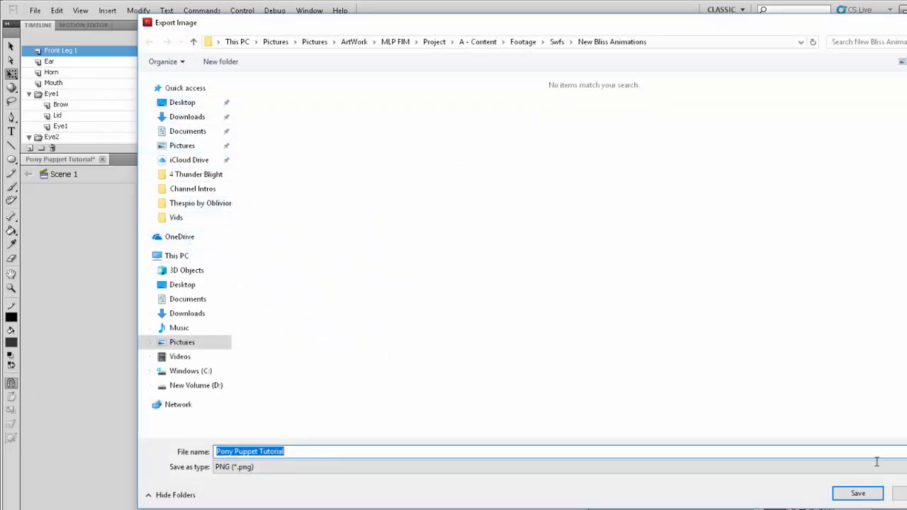
{"action": "left_click", "coordinate": [899, 493]}
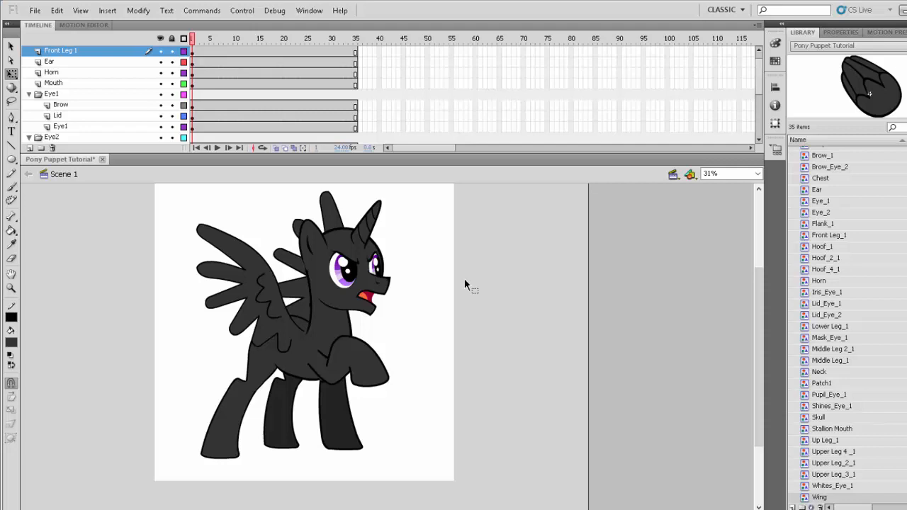
{"action": "left_click", "coordinate": [35, 10]}
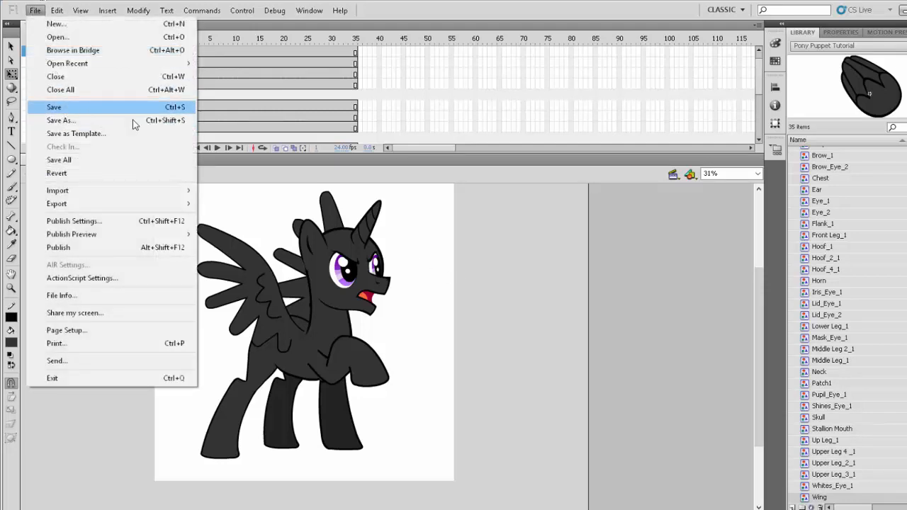
{"action": "left_click", "coordinate": [630, 300]}
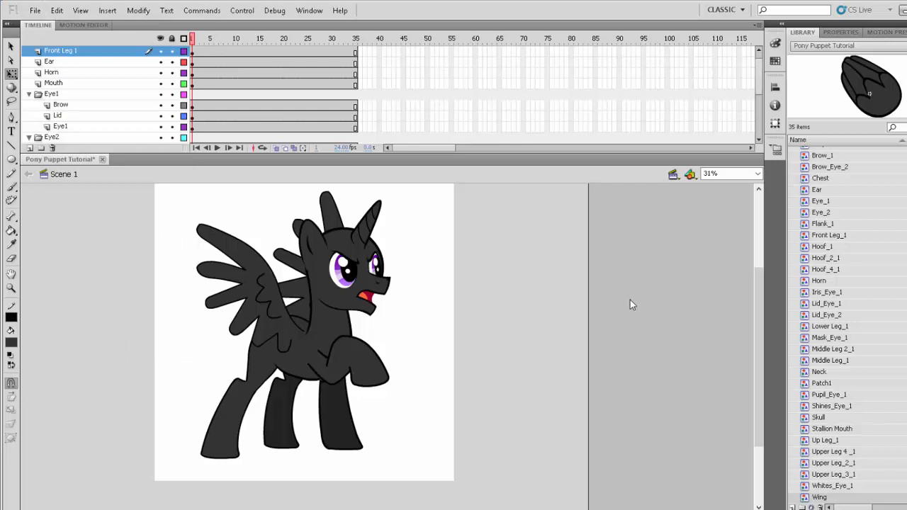
{"action": "left_click", "coordinate": [34, 10]}
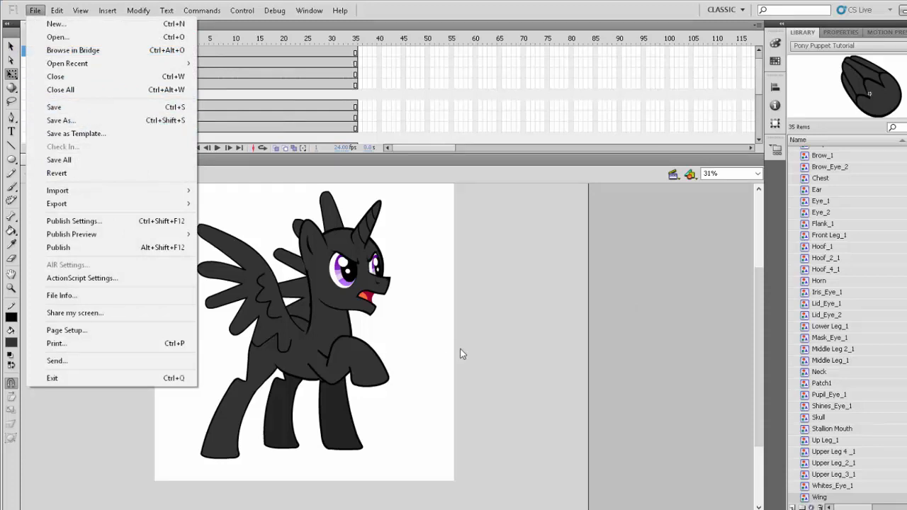
{"action": "left_click", "coordinate": [591, 346]}
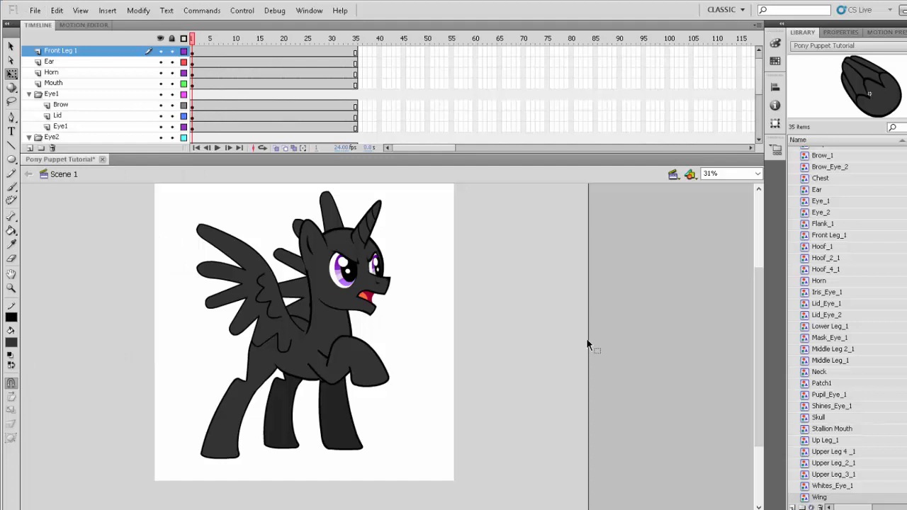
{"action": "left_click", "coordinate": [36, 12]}
{"action": "left_click", "coordinate": [36, 12]}
- Insert a keyframe with the straight leg at frame 2 of the Front Leg 1 layer and move it to frame 1
{"action": "left_click", "coordinate": [362, 360]}
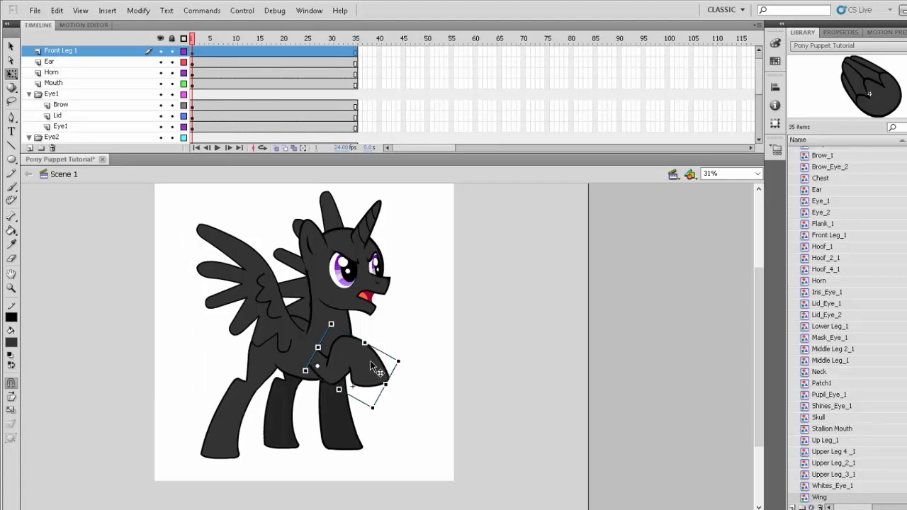
{"action": "left_click", "coordinate": [198, 54]}
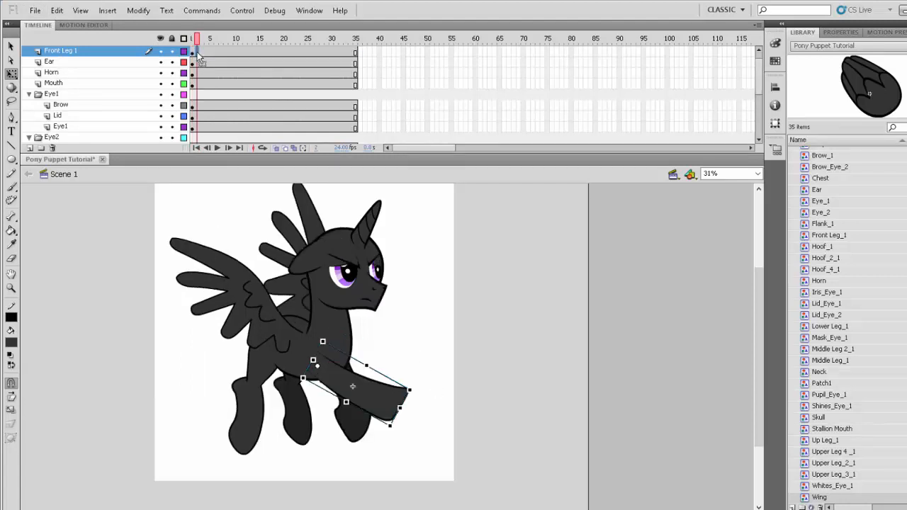
{"action": "left_click", "coordinate": [193, 55]}
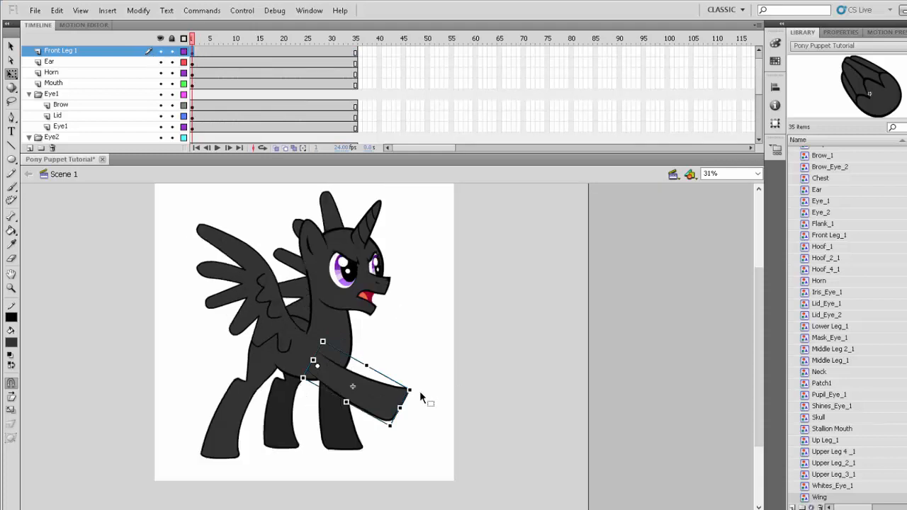
- Rotate the straight Front Leg 1 down to a standing position and skew the Back Leg 1 pieces upright beneath the body
{"action": "left_click_drag", "start_coordinate": [416, 383], "coordinate": [342, 448]}
{"action": "left_click", "coordinate": [243, 437]}
{"action": "left_click", "coordinate": [239, 435]}
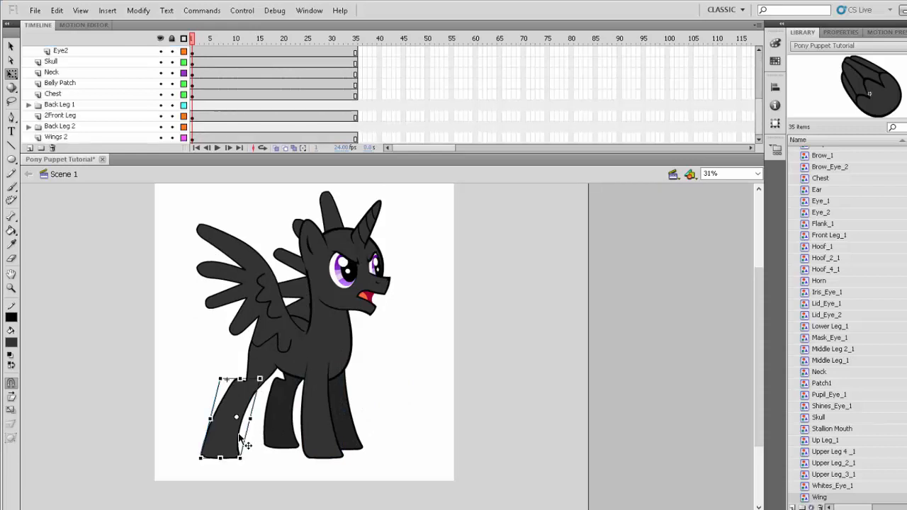
{"action": "left_click", "coordinate": [49, 105]}
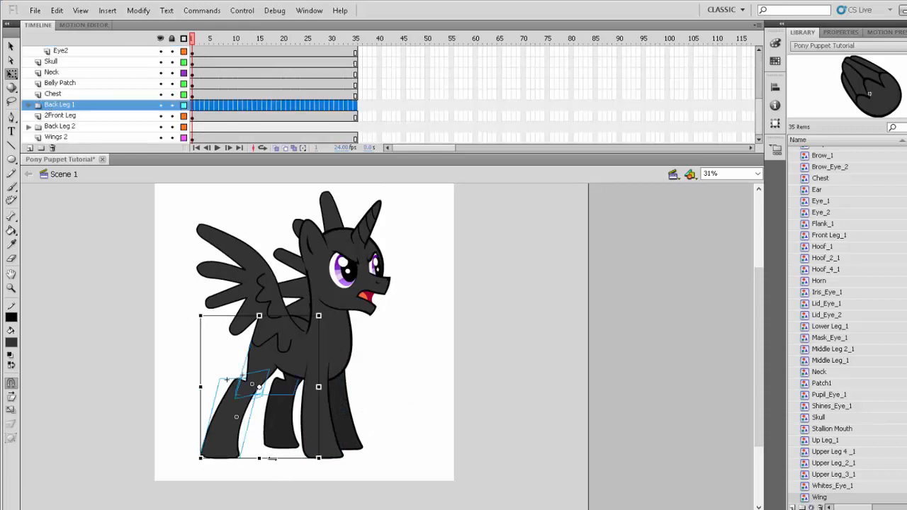
{"action": "left_click_drag", "start_coordinate": [271, 460], "coordinate": [314, 456]}
{"action": "key", "text": "ctrl+z"}
{"action": "left_click", "coordinate": [431, 440]}
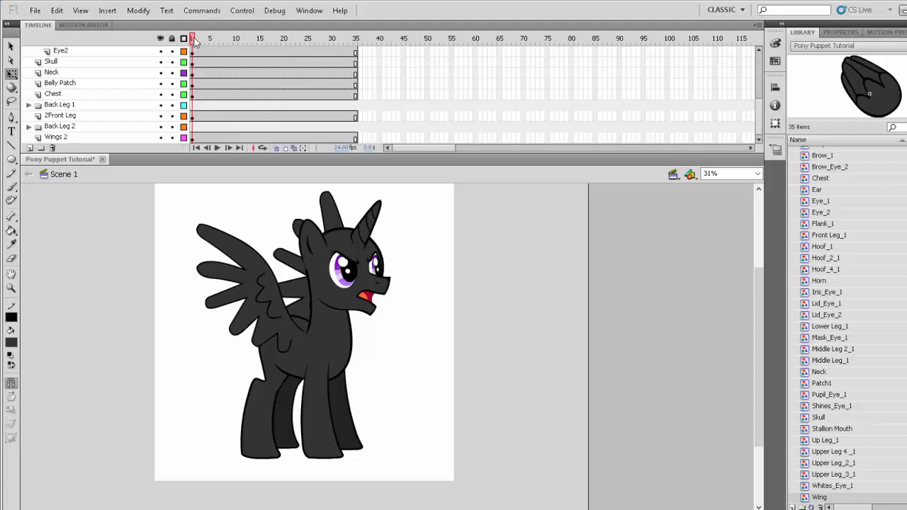
- Revert the Pony Puppet Tutorial document to its last saved version, discarding the pose changes
{"action": "left_click_drag", "start_coordinate": [195, 40], "coordinate": [165, 48]}
{"action": "left_click", "coordinate": [35, 11]}
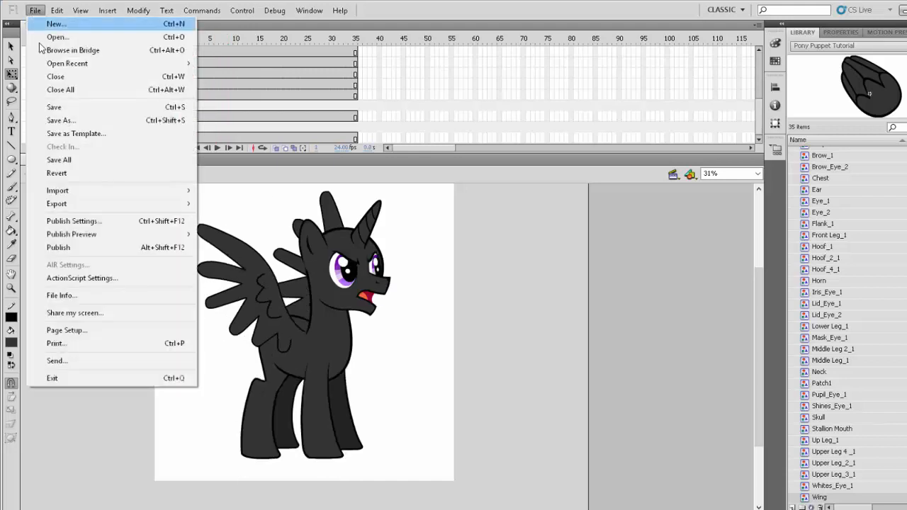
{"action": "left_click", "coordinate": [65, 175]}
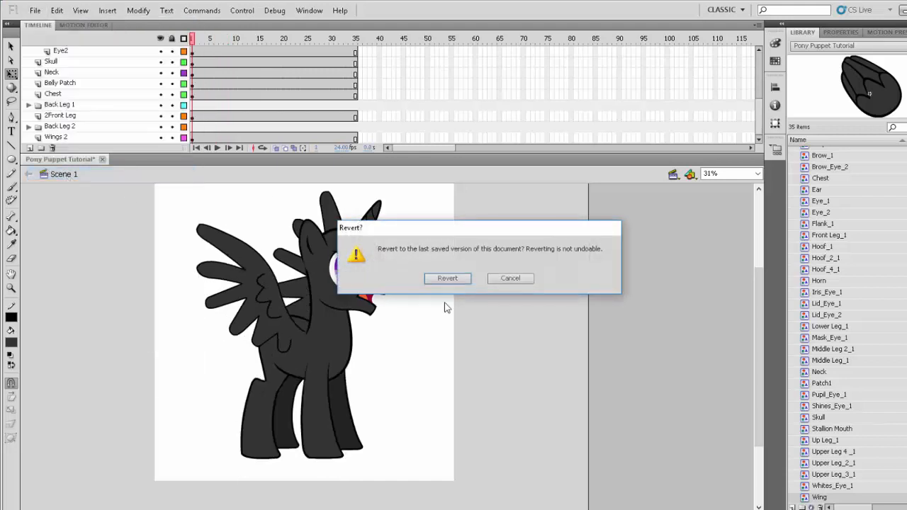
{"action": "left_click", "coordinate": [461, 280]}
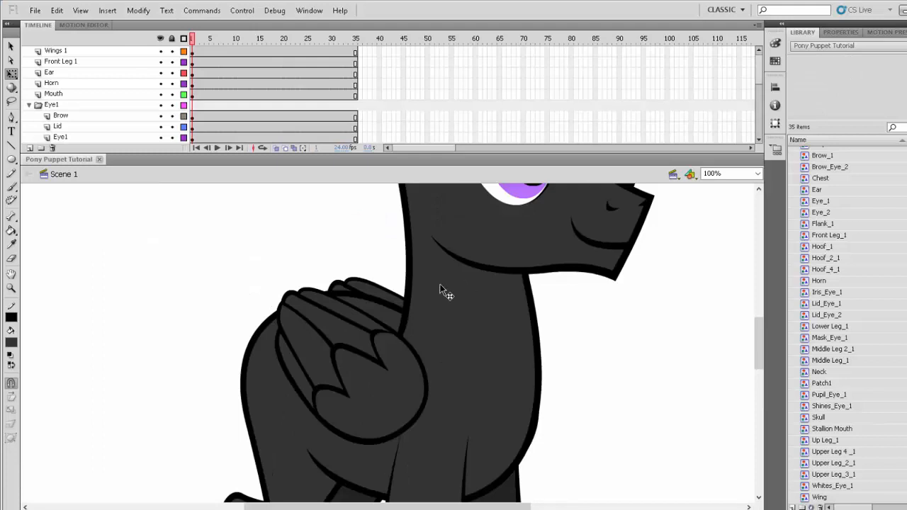
{"action": "left_click", "coordinate": [11, 289]}
{"action": "left_click", "coordinate": [376, 342], "text": "alt"}
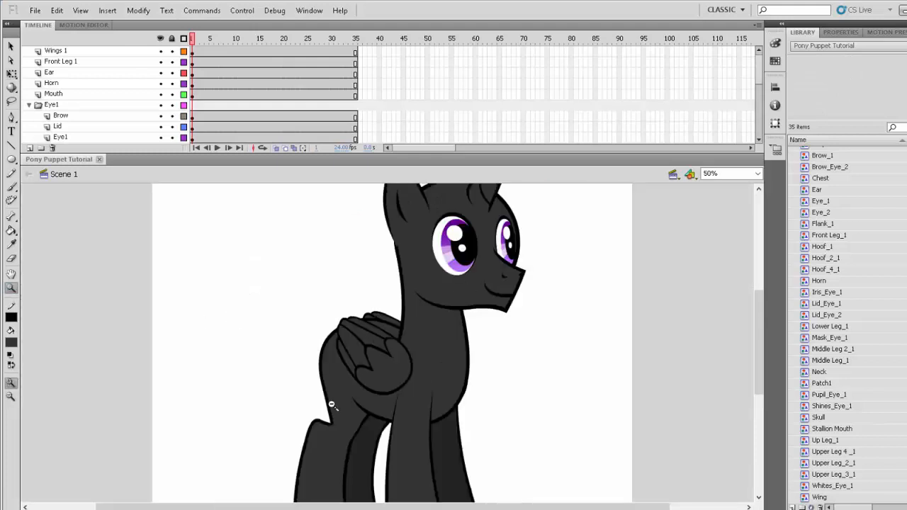
{"action": "left_click", "coordinate": [331, 404], "text": "alt"}
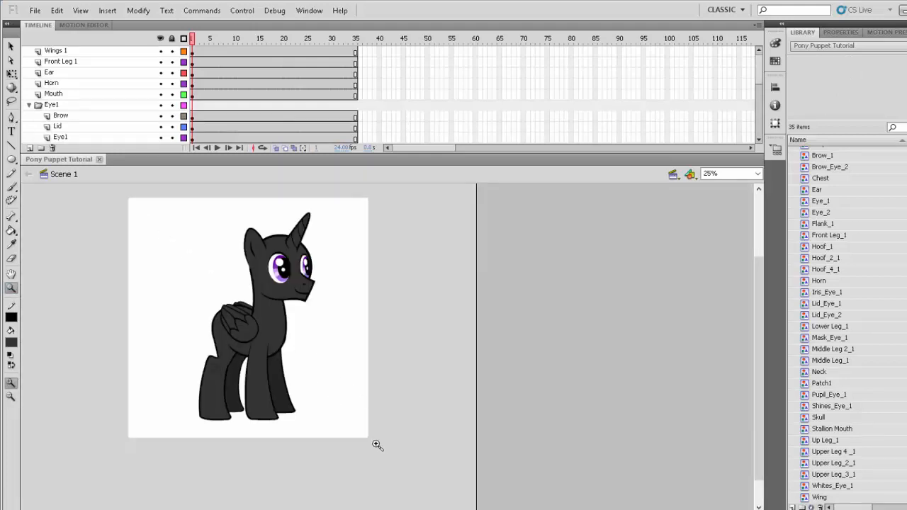
{"action": "left_click_drag", "start_coordinate": [172, 200], "coordinate": [376, 445]}
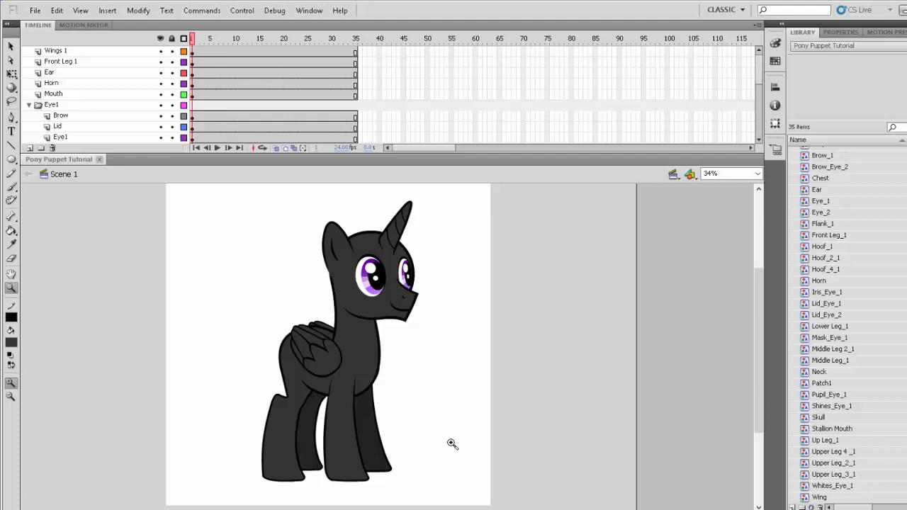
{"action": "left_click", "coordinate": [35, 10]}
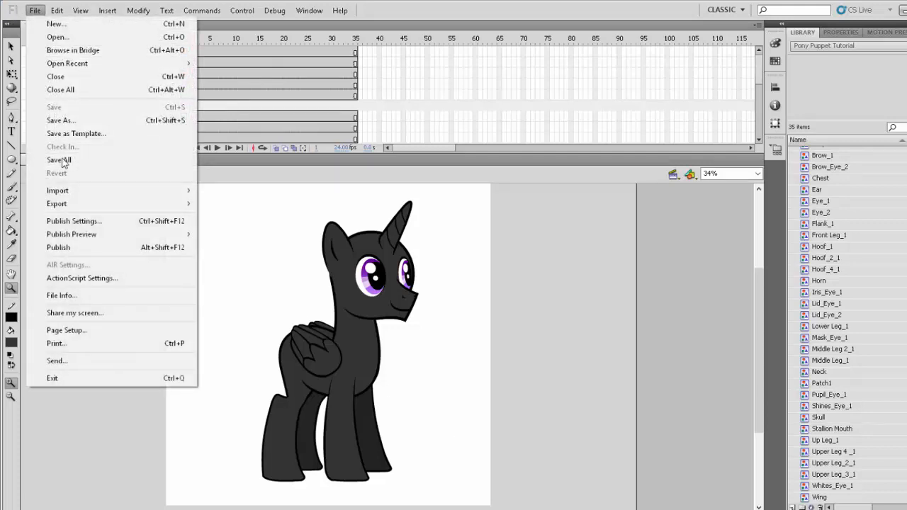
{"action": "left_click", "coordinate": [586, 330]}
{"action": "left_click", "coordinate": [586, 331]}
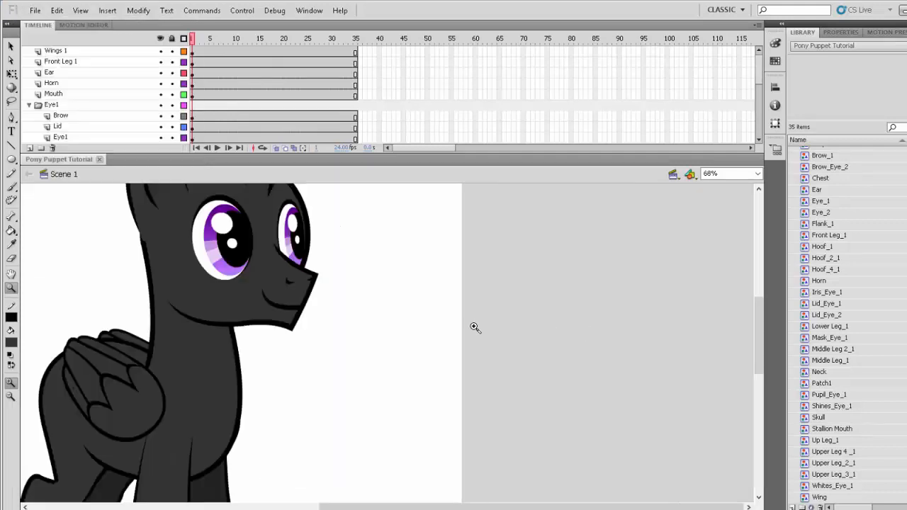
{"action": "left_click", "coordinate": [245, 334], "text": "alt"}
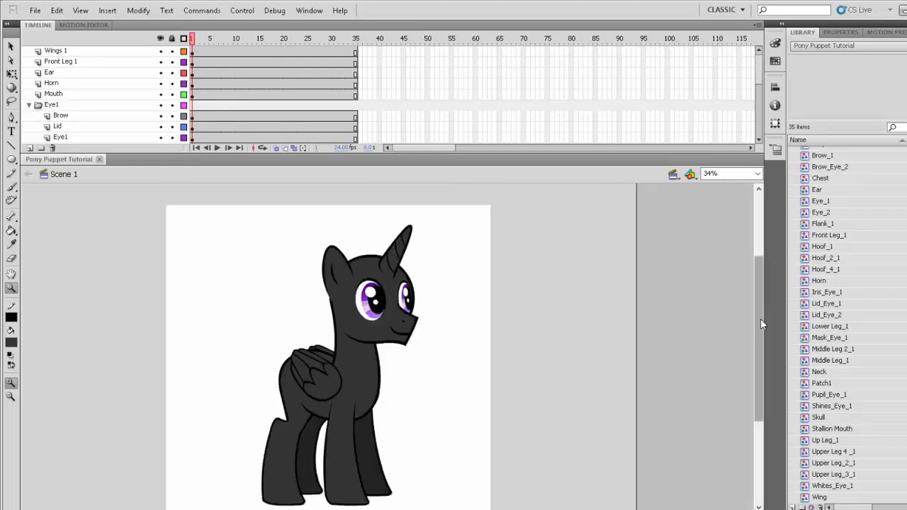
{"action": "left_click_drag", "start_coordinate": [760, 318], "coordinate": [760, 329]}
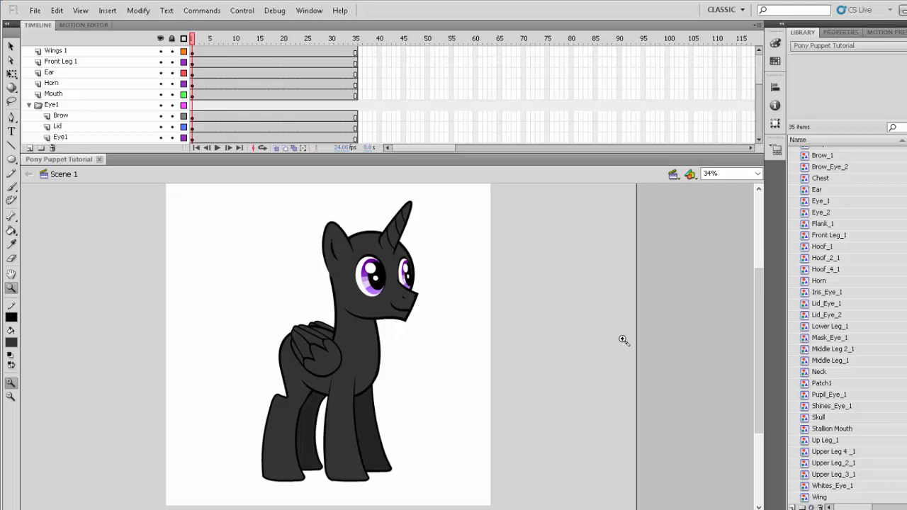